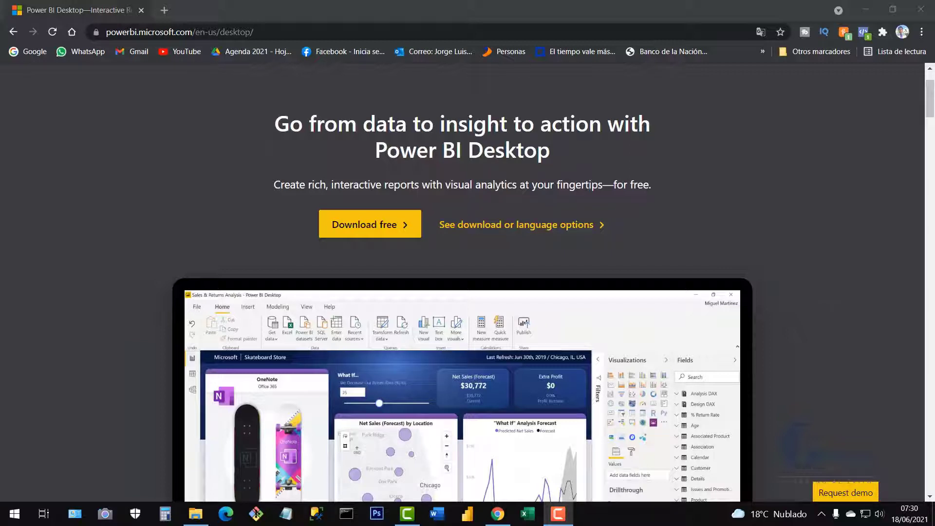
Search Google for powerbi.com and open the 'Sign in | Microsoft Power BI' result.
scroll(367, 226, "up", 2)
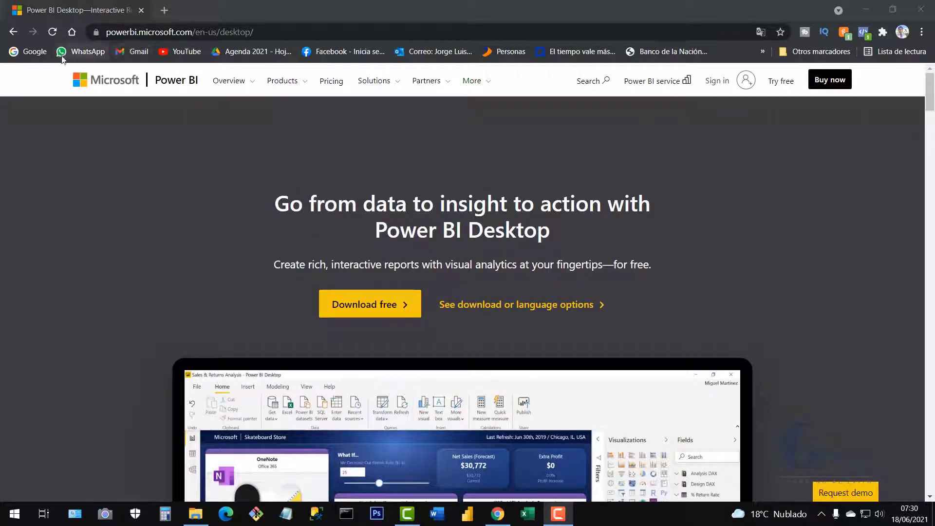
left_click(34, 57)
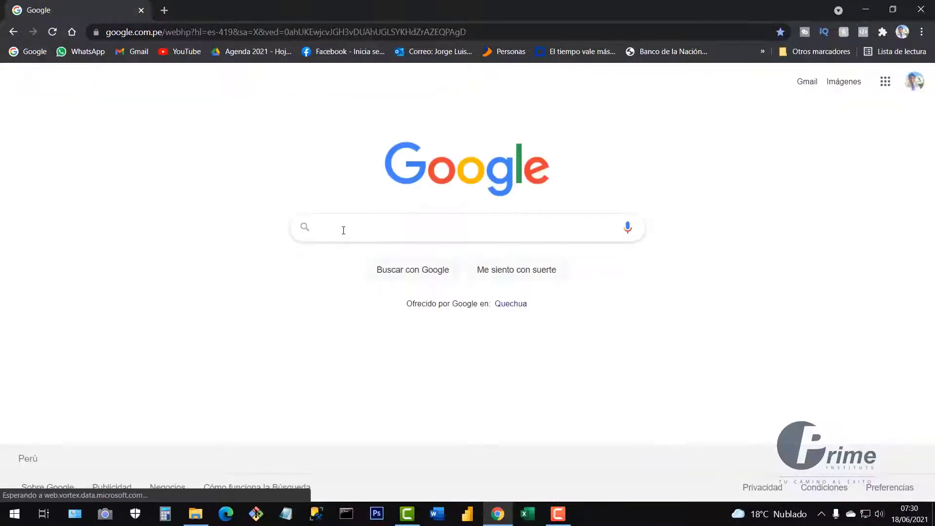
left_click(347, 231)
type("po")
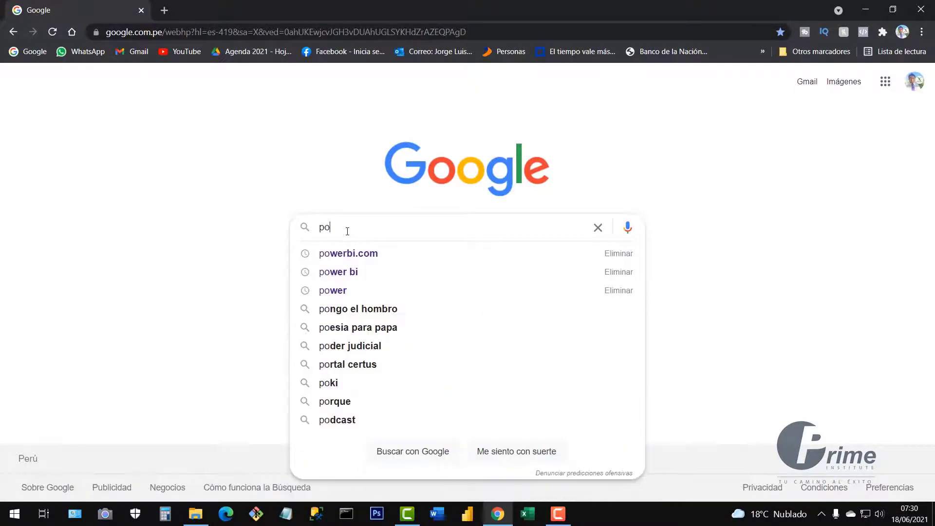
type("werbi")
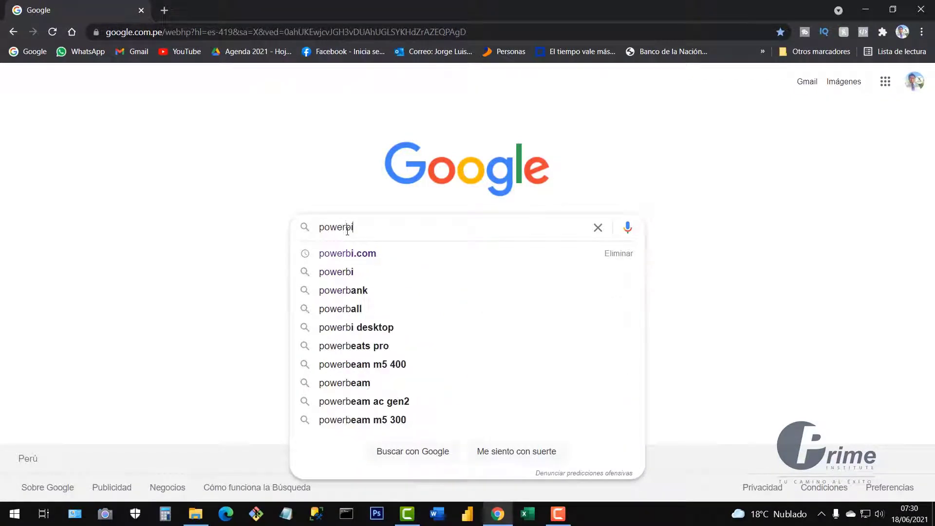
type(".com")
key("Return")
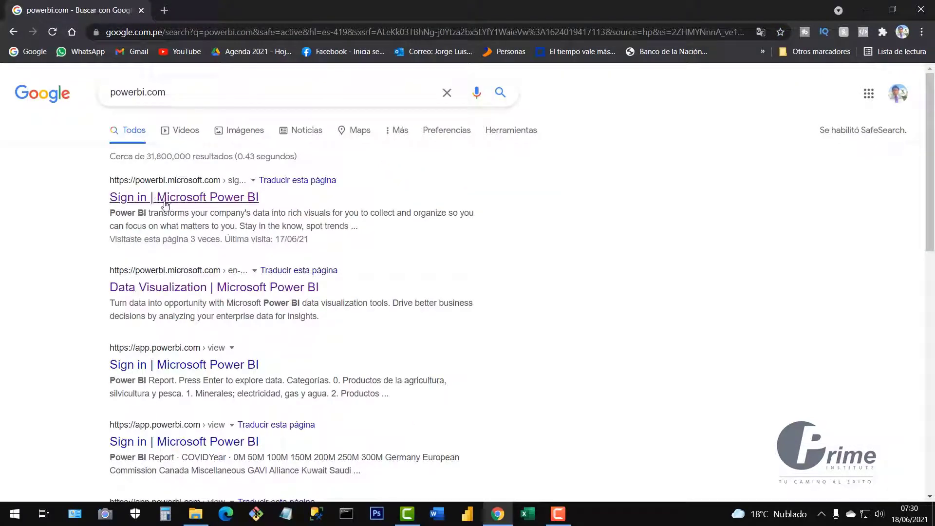
left_click(184, 201)
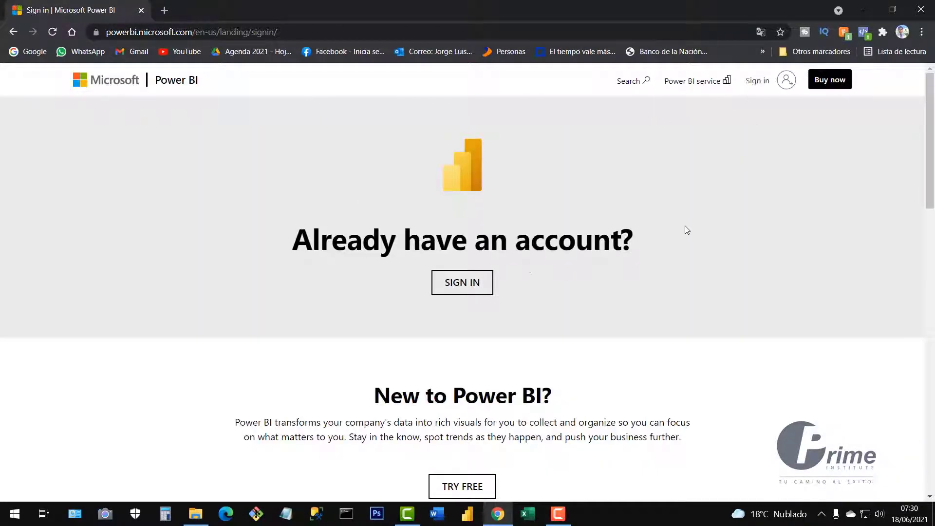
scroll(685, 226, "down", 6)
scroll(704, 222, "up", 5)
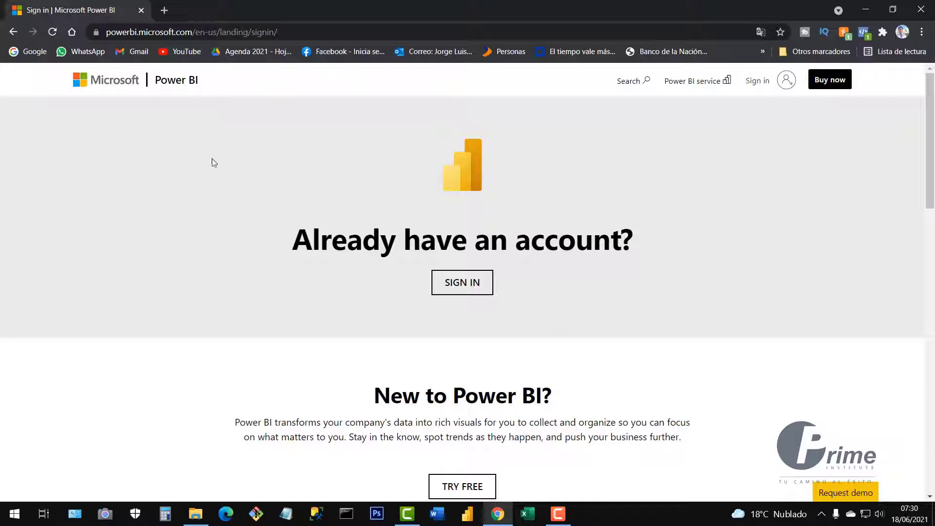
Navigate from the Power BI home page through Products to the Power BI Desktop page.
left_click(178, 85)
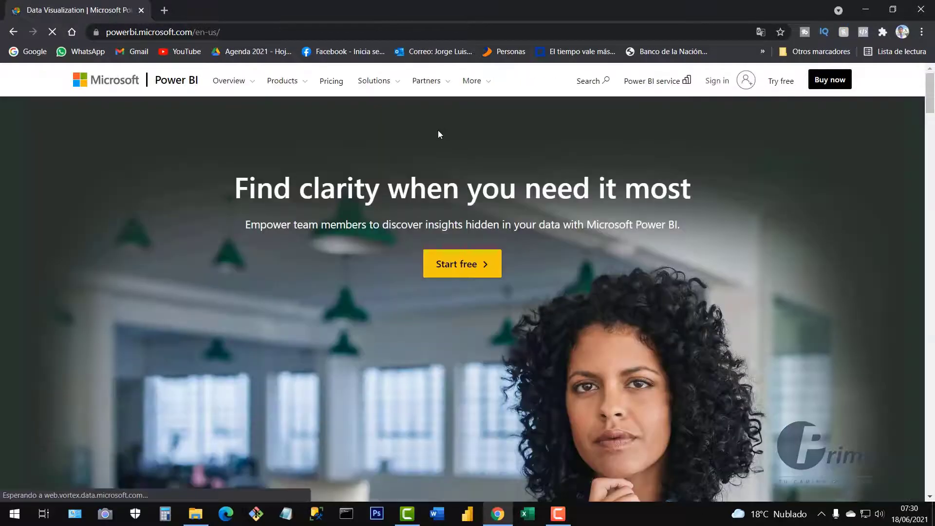
left_click(305, 84)
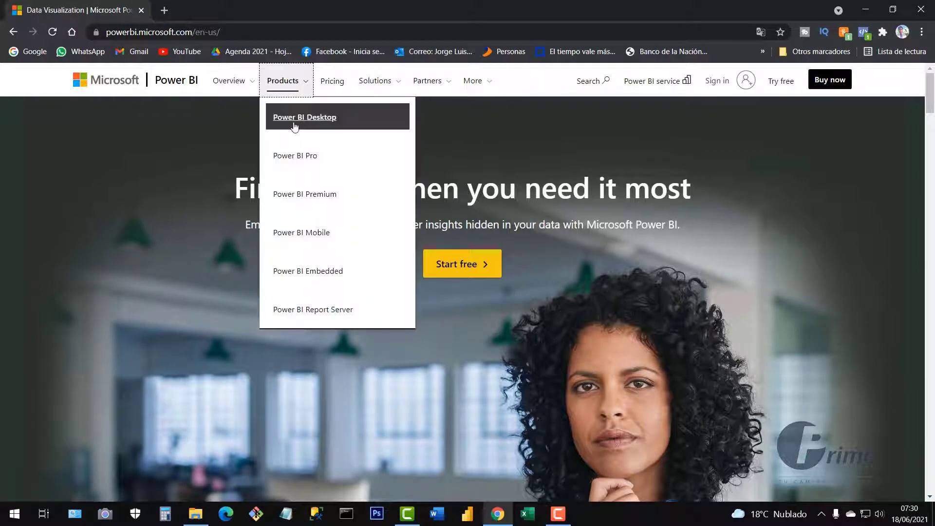
left_click(326, 125)
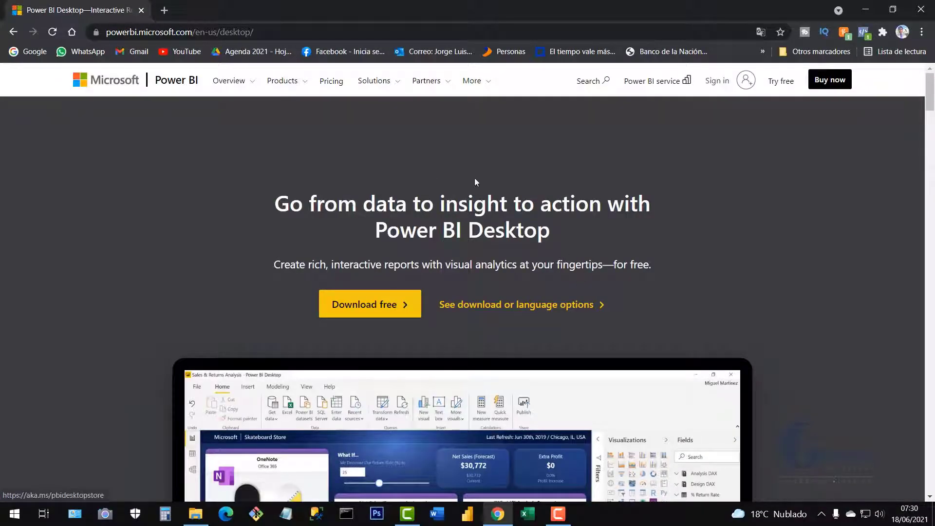
scroll(774, 317, "down", 5)
scroll(777, 317, "up", 5)
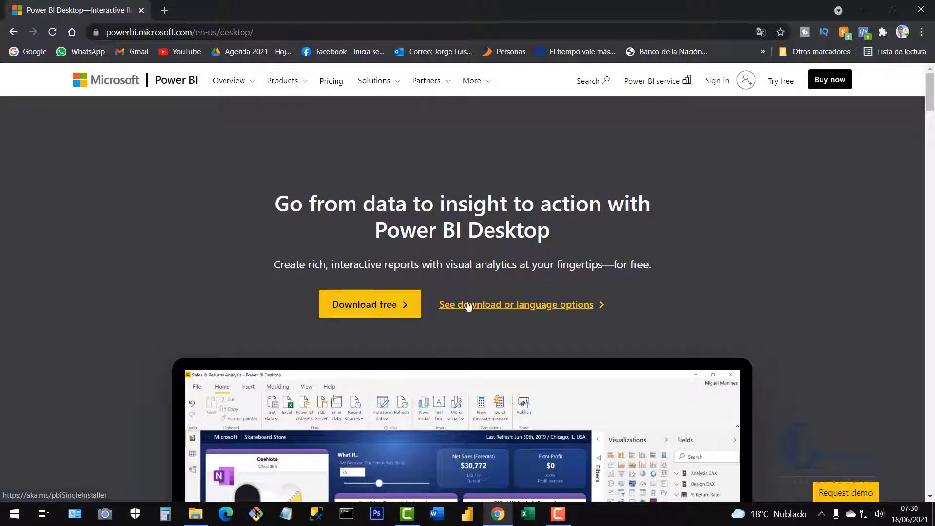
Open the Power BI Desktop download options, keep English, and start the download.
left_click(514, 311)
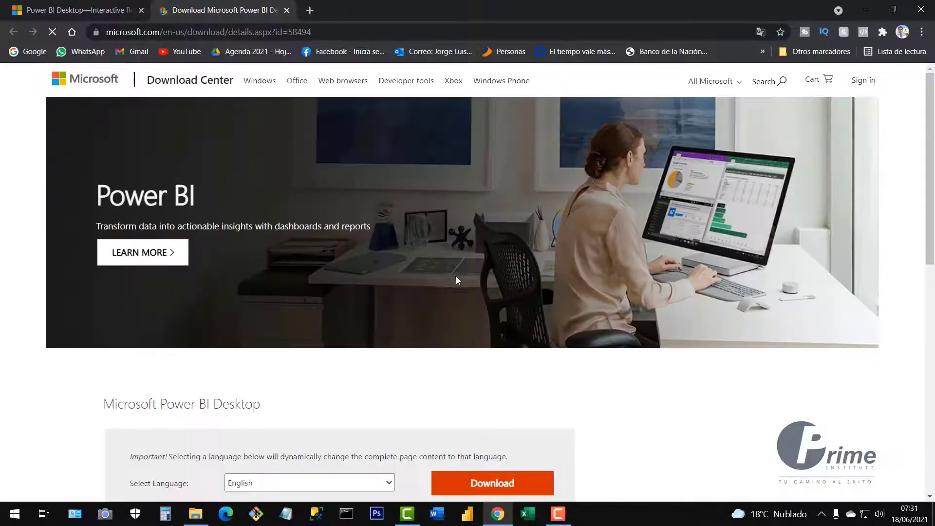
scroll(460, 276, "down", 4)
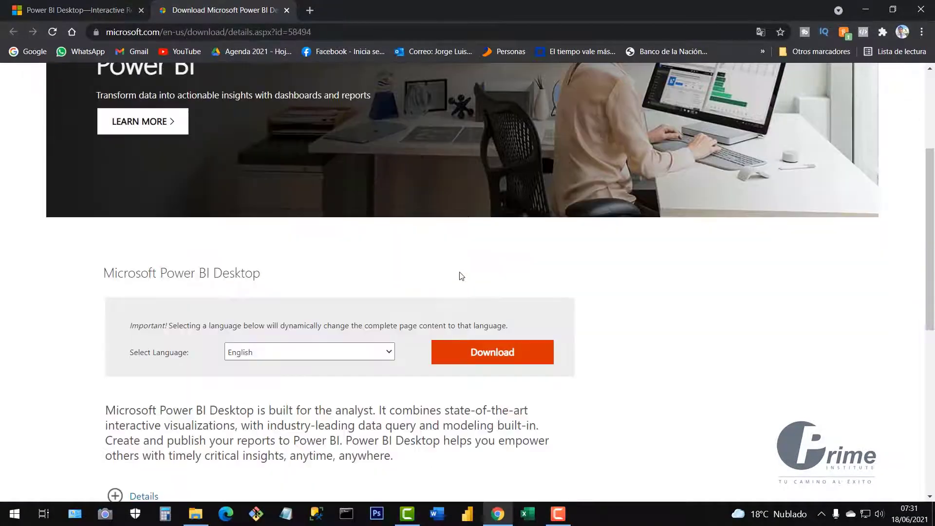
scroll(461, 277, "down", 2)
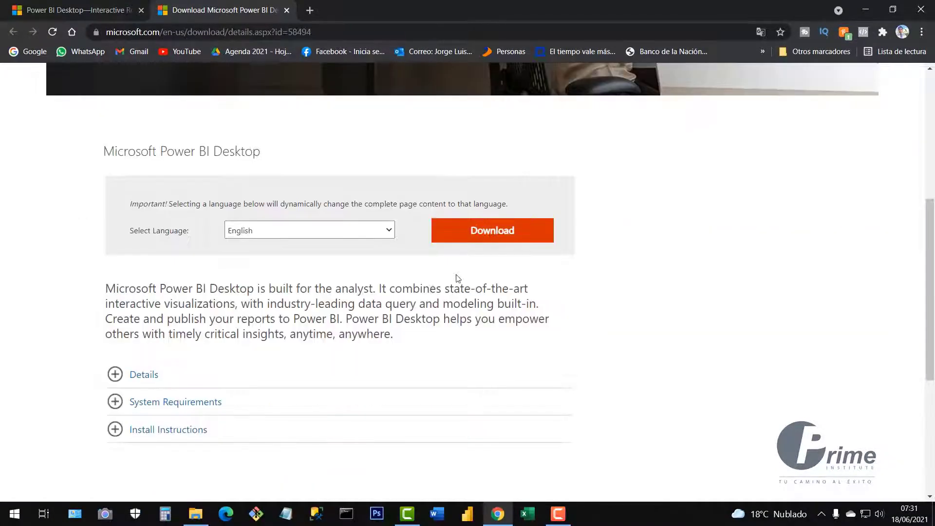
left_click(388, 234)
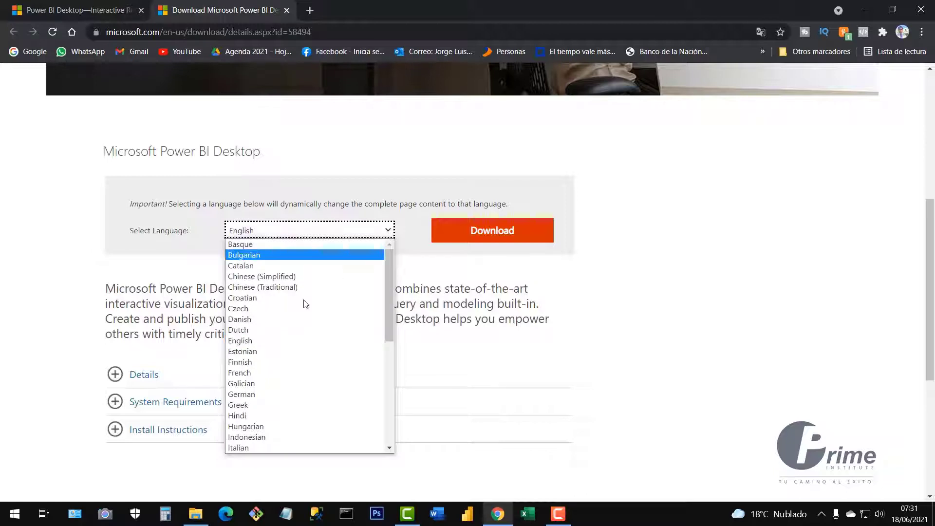
left_click(279, 340)
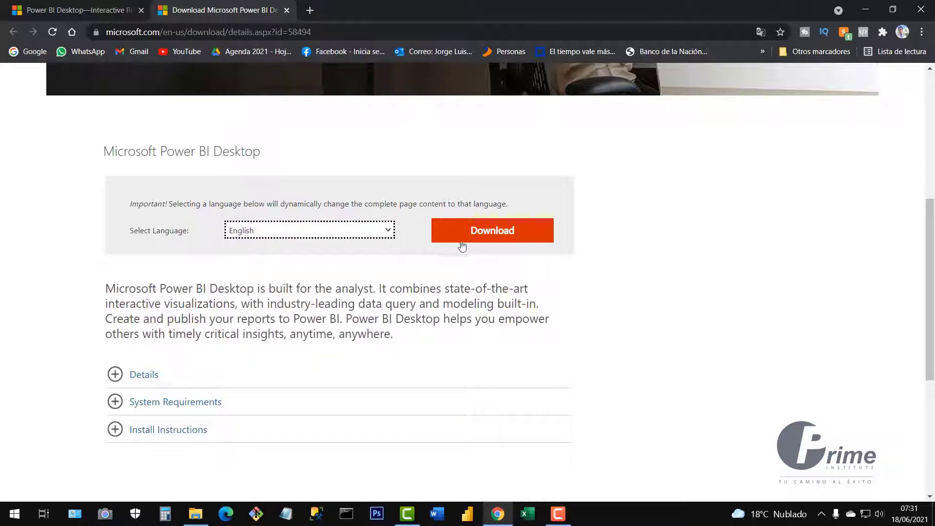
left_click(494, 234)
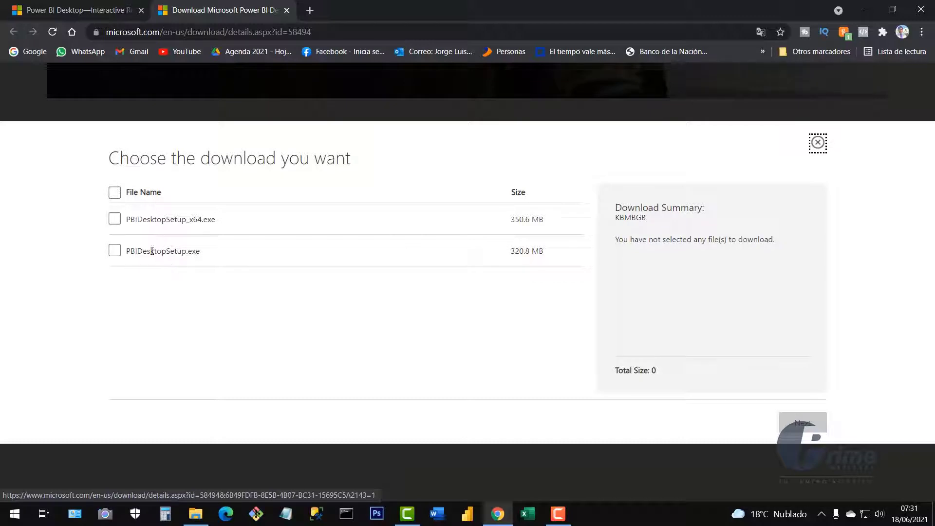
Leave both .exe installers unselected and bring the Power BI course folder forward in File Explorer.
left_click(115, 220)
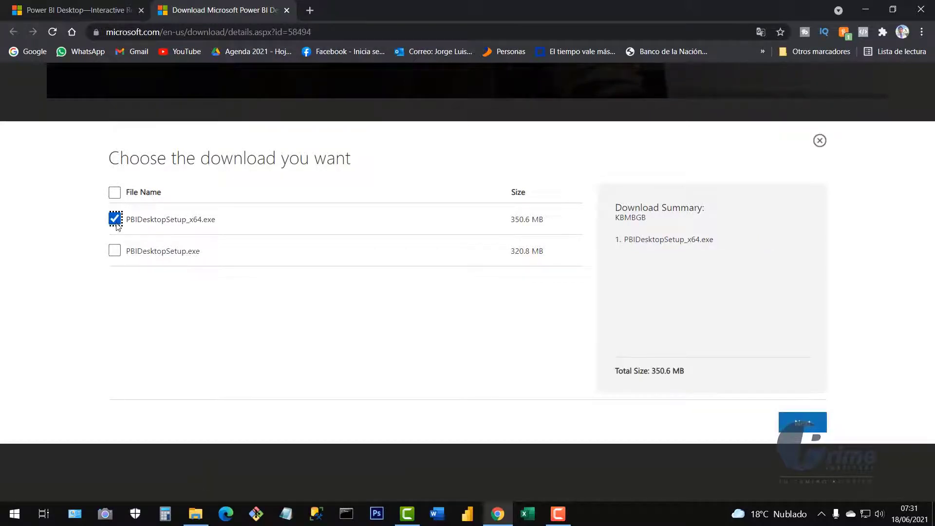
left_click(116, 220)
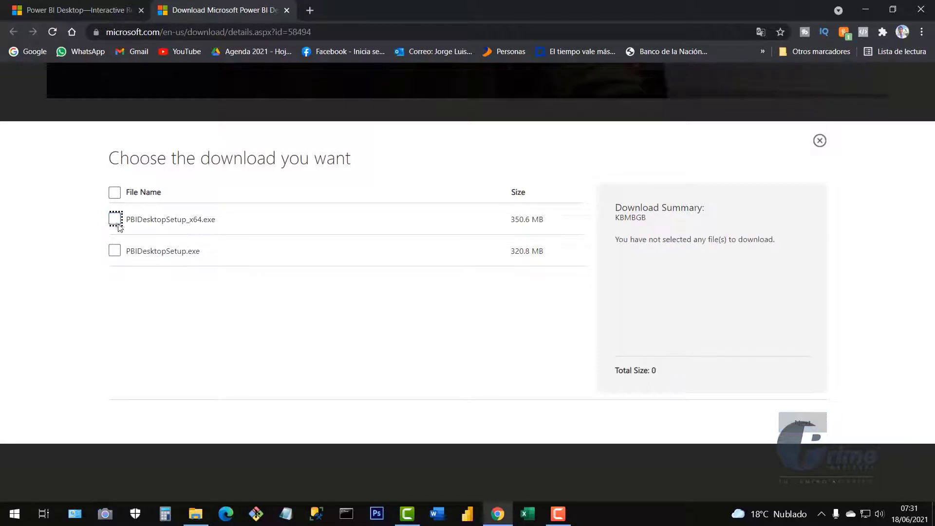
left_click(115, 251)
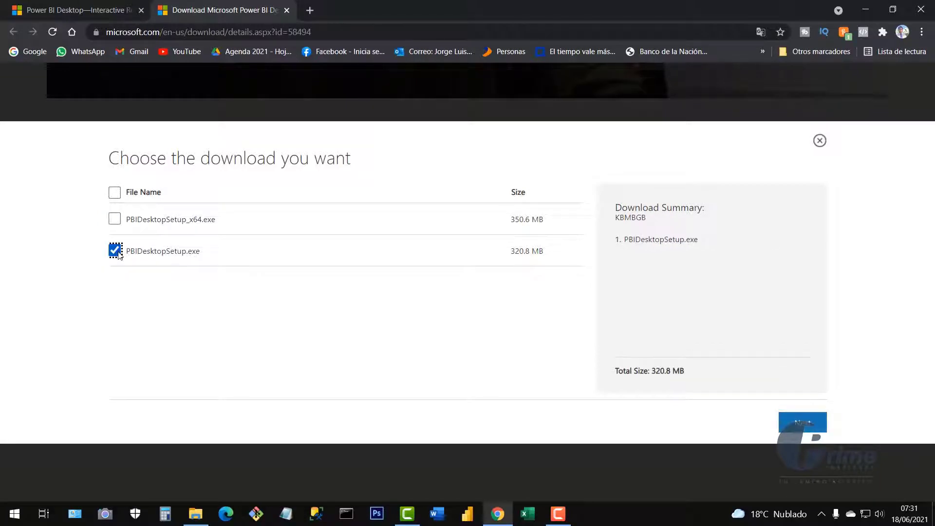
left_click(117, 252)
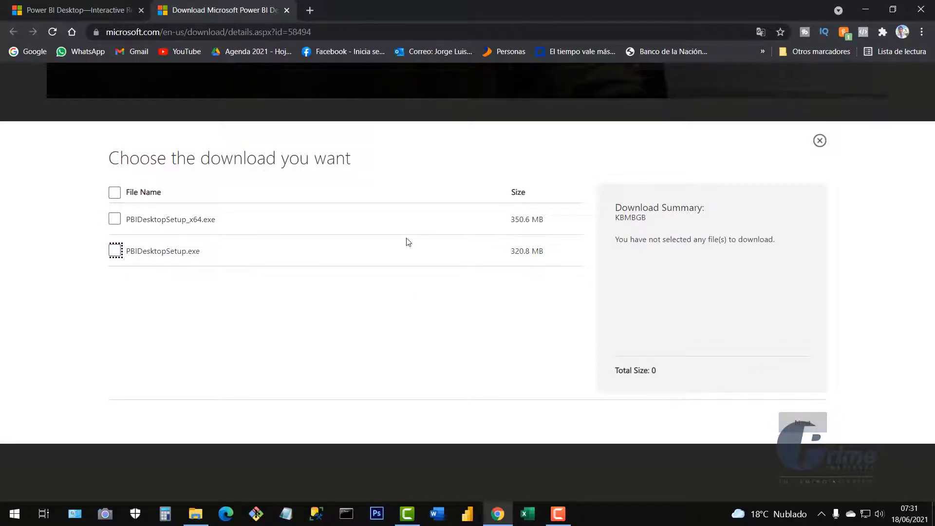
mouse_move(200, 520)
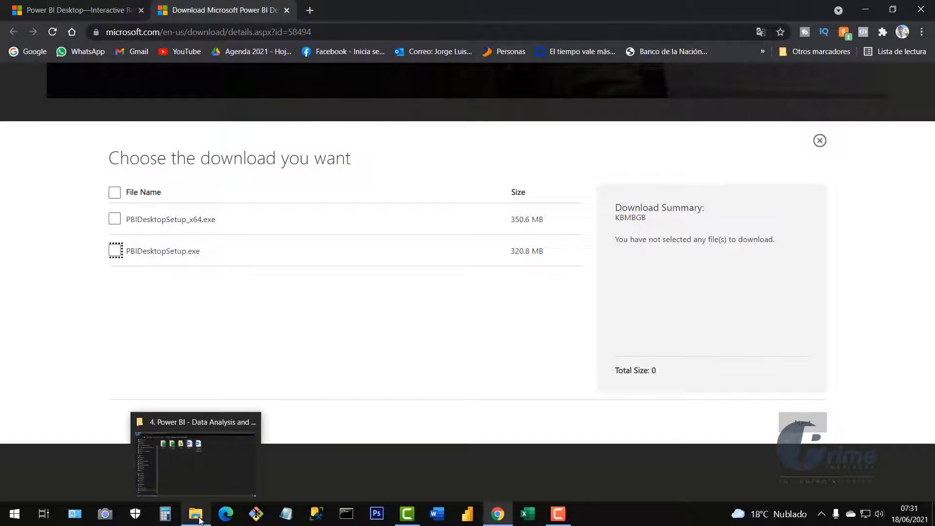
left_click(194, 446)
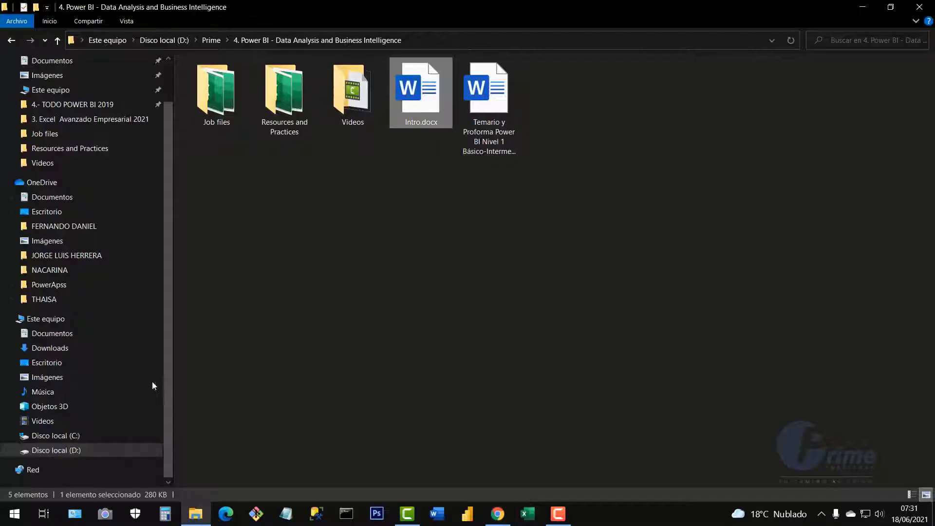
Confirm in This PC's properties a 64-bit system with an x64 processor, then close Settings.
scroll(145, 350, "up", 2)
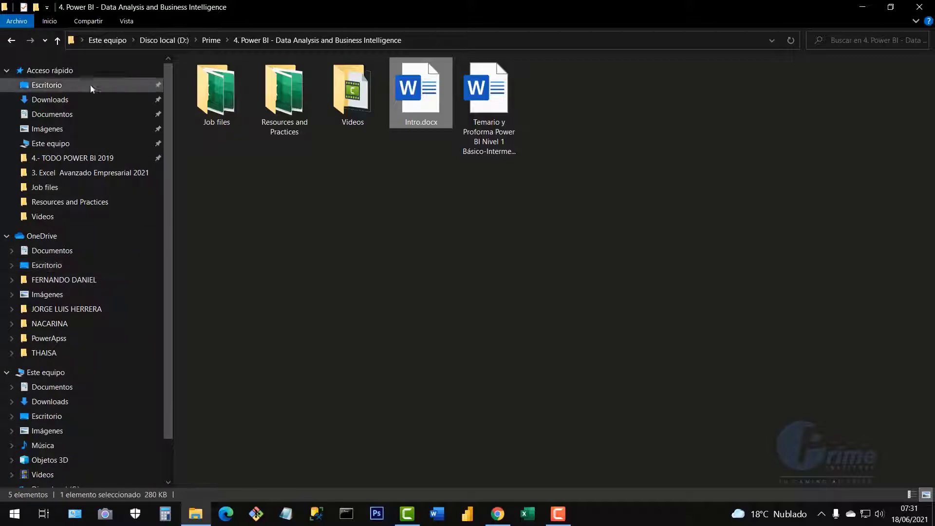
left_click(863, 9)
left_click(871, 14)
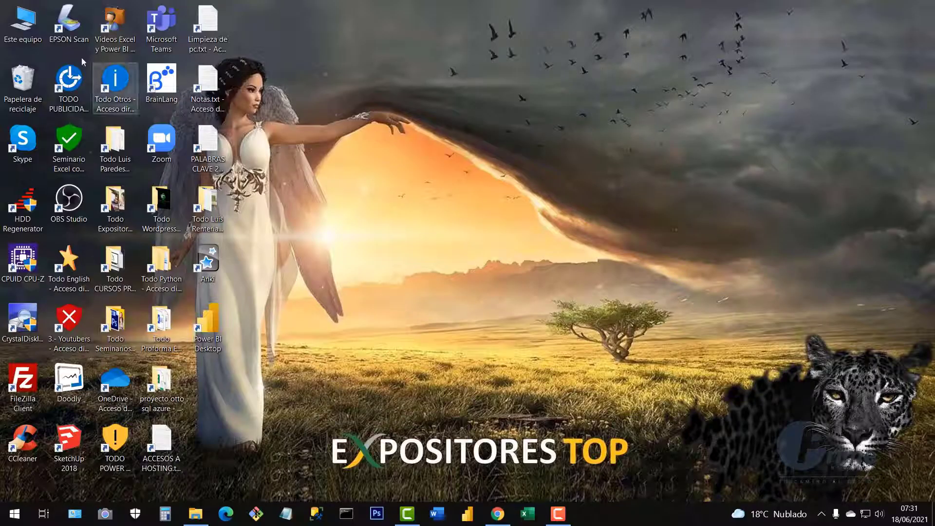
right_click(25, 28)
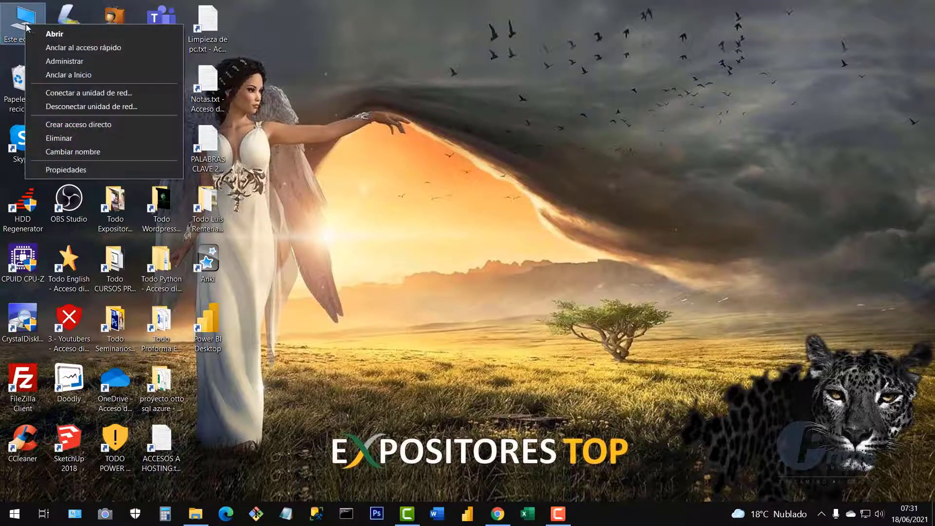
left_click(81, 171)
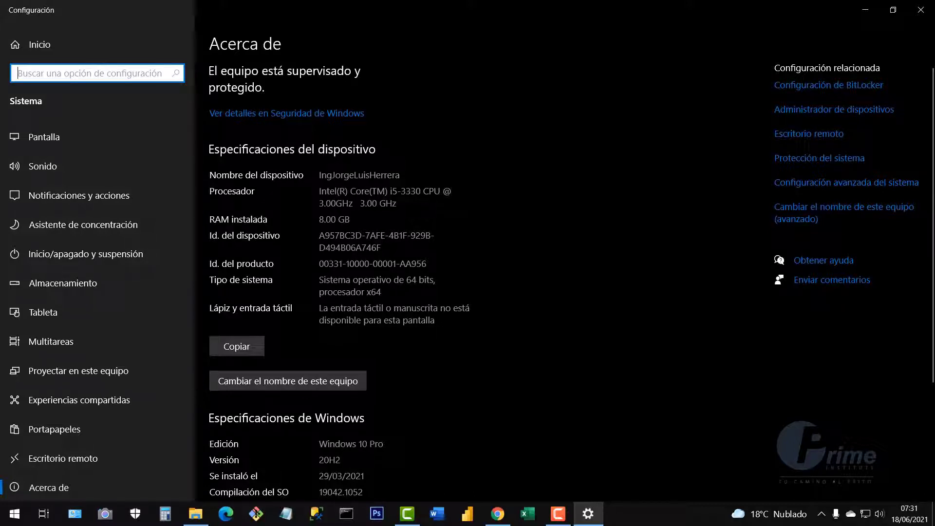
left_click_drag(319, 280, 382, 292)
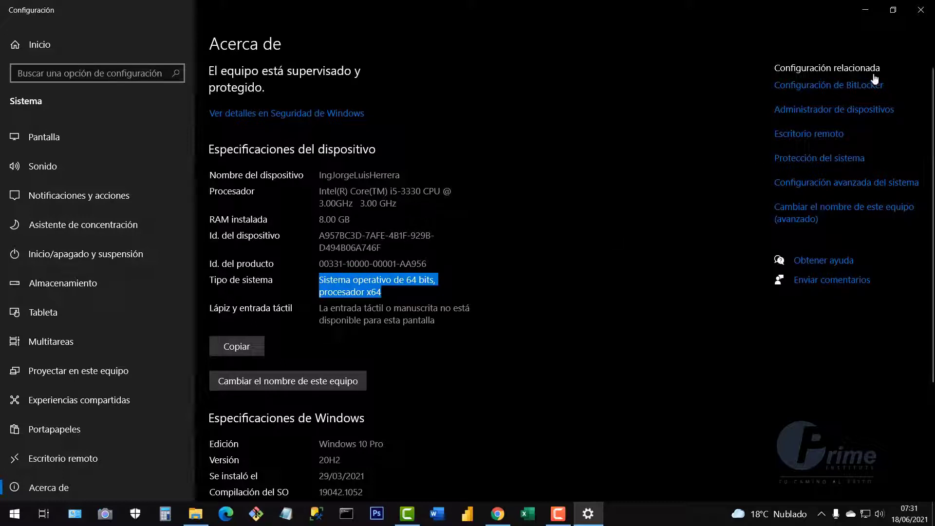
left_click(922, 10)
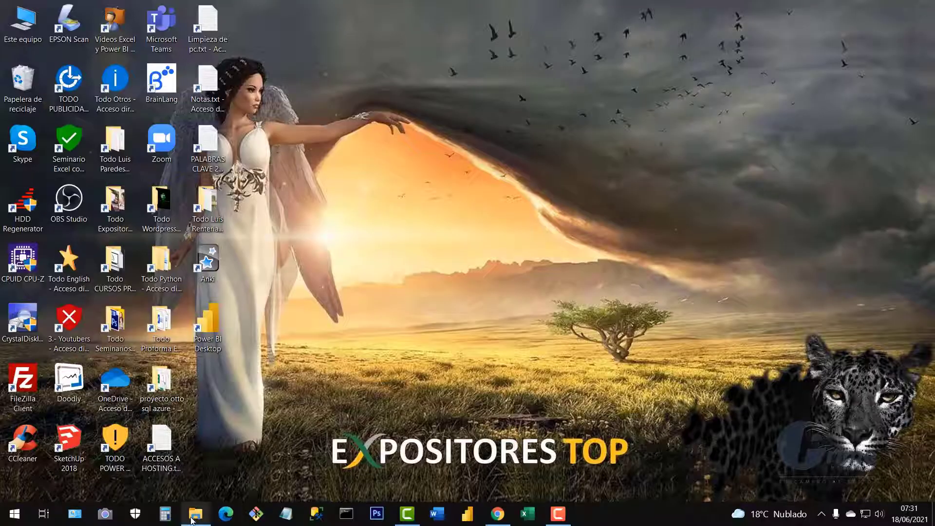
left_click(195, 514)
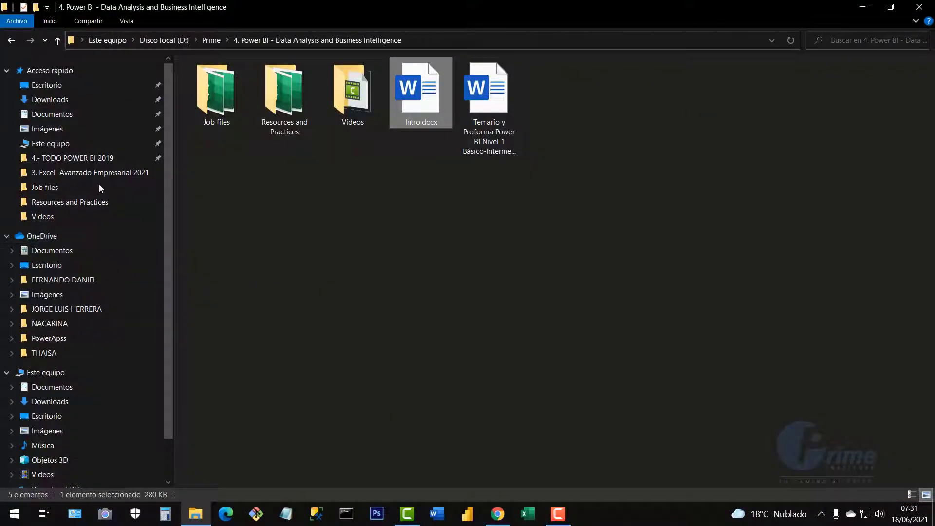
scroll(68, 370, "down", 1)
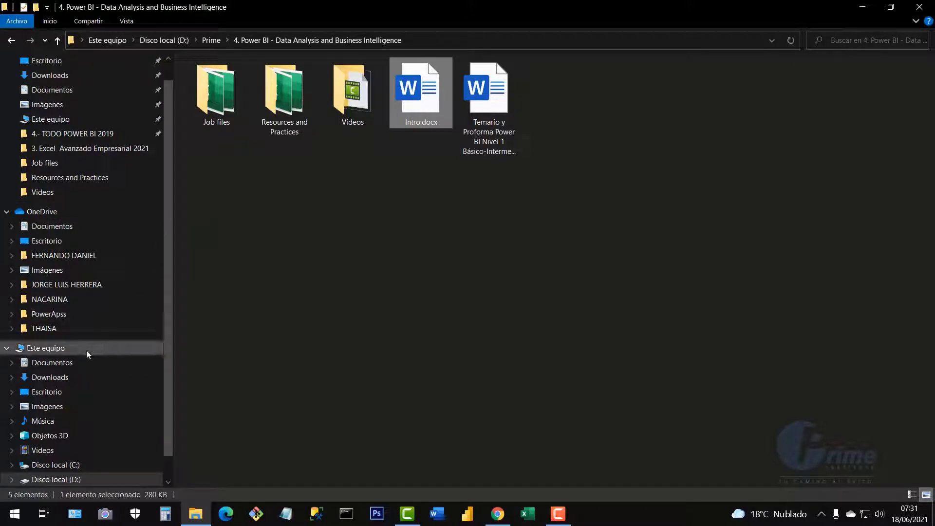
left_click(85, 348)
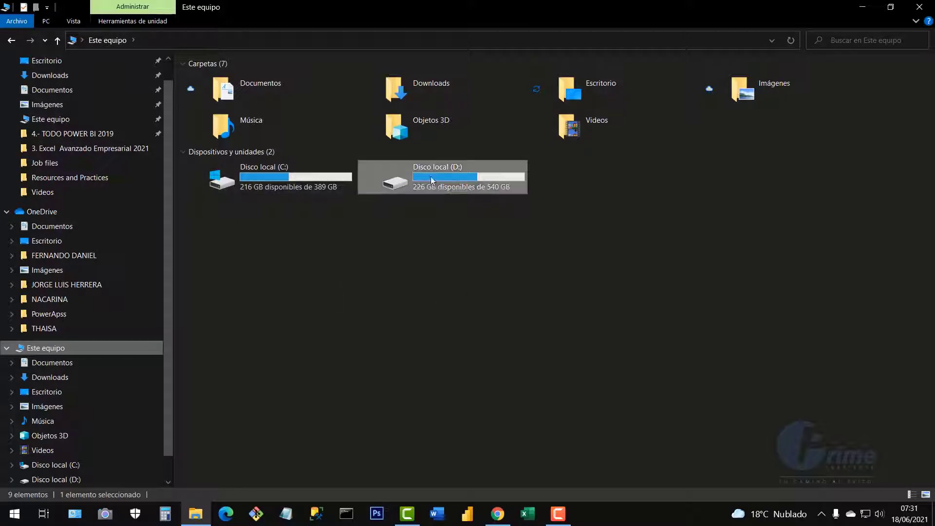
right_click(370, 280)
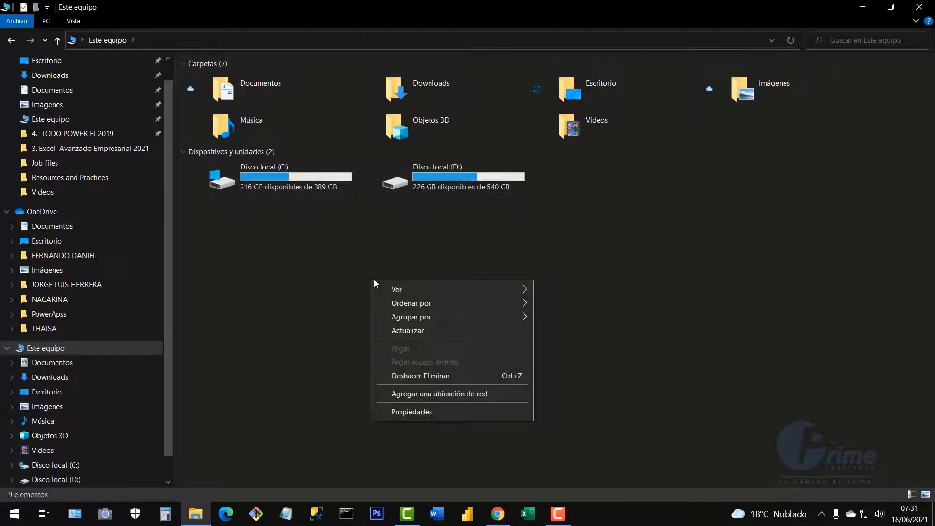
left_click(432, 414)
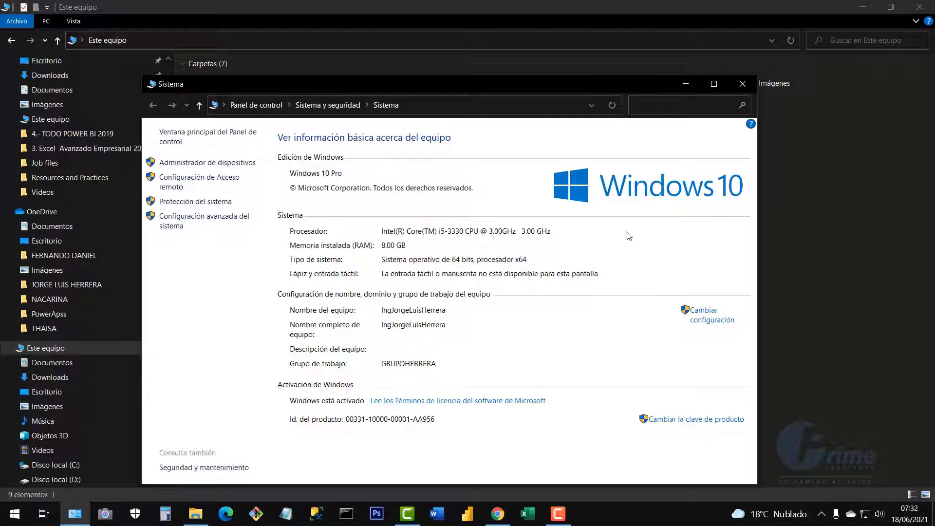
left_click(460, 103)
left_click_drag(470, 88, 487, 69)
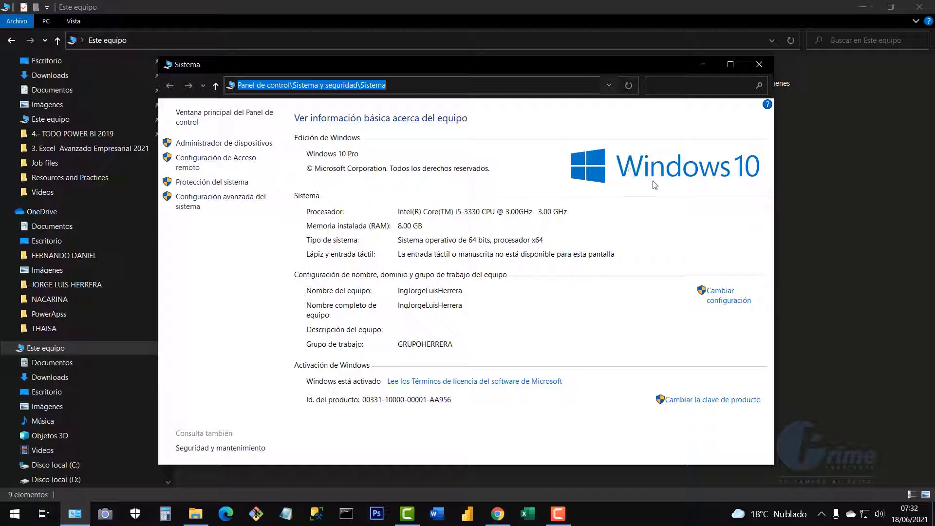
left_click(765, 67)
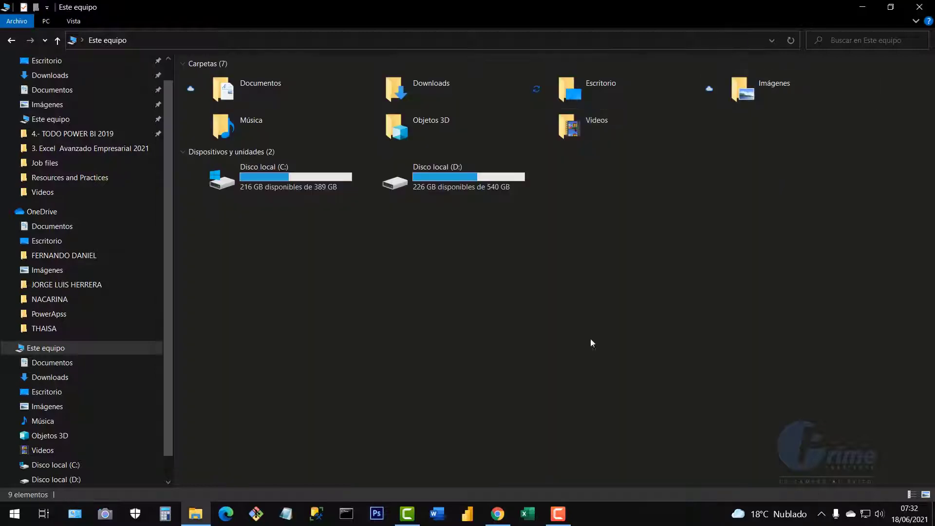
Save PBIDesktopSetup_x64.exe into Downloads, then bring File Explorer back up.
left_click(497, 519)
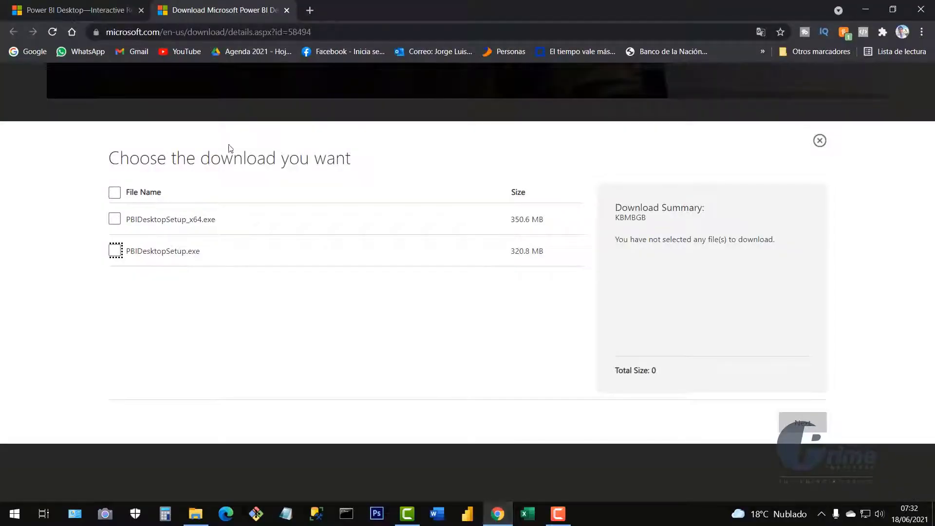
left_click(116, 223)
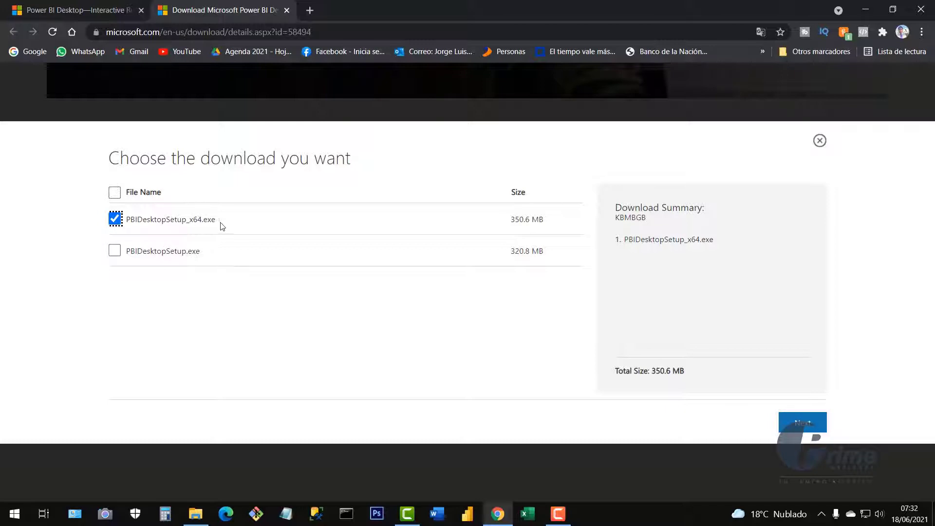
left_click(812, 427)
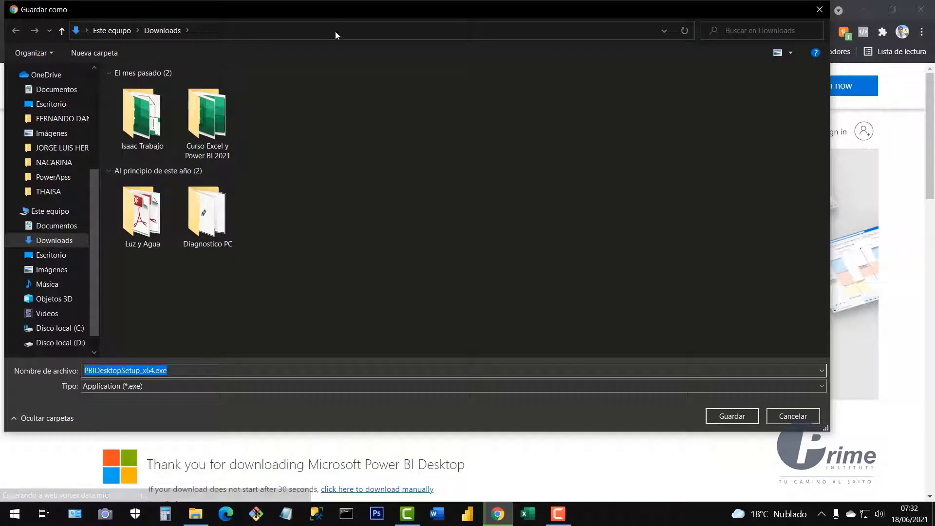
left_click_drag(323, 16, 423, 60)
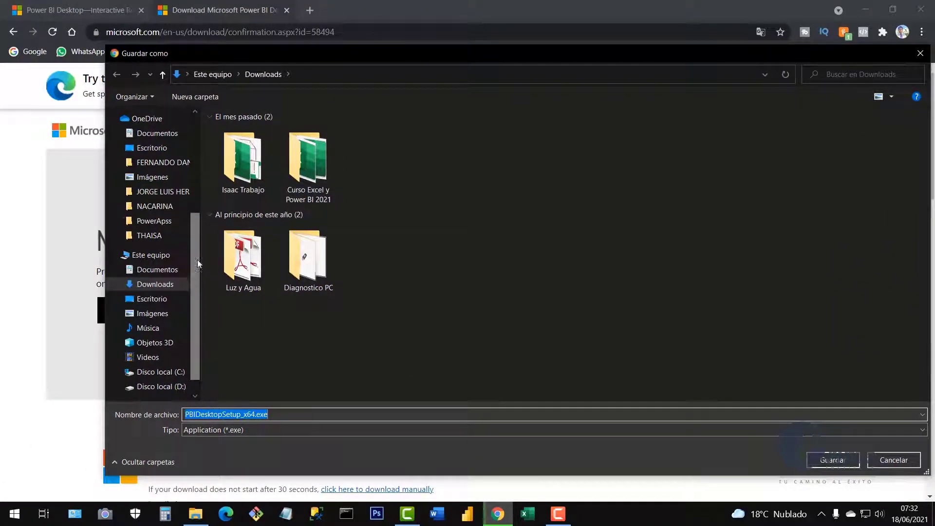
left_click_drag(197, 259, 195, 139)
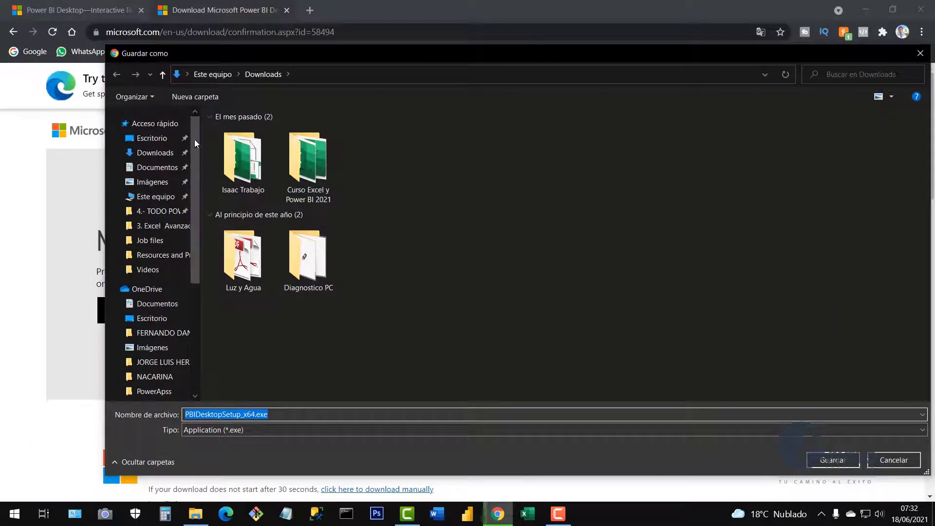
left_click(155, 153)
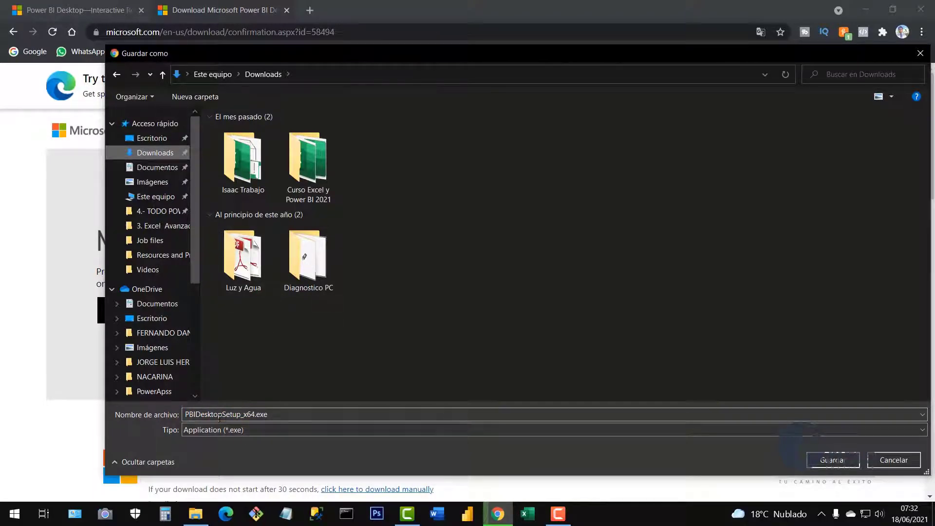
left_click(832, 462)
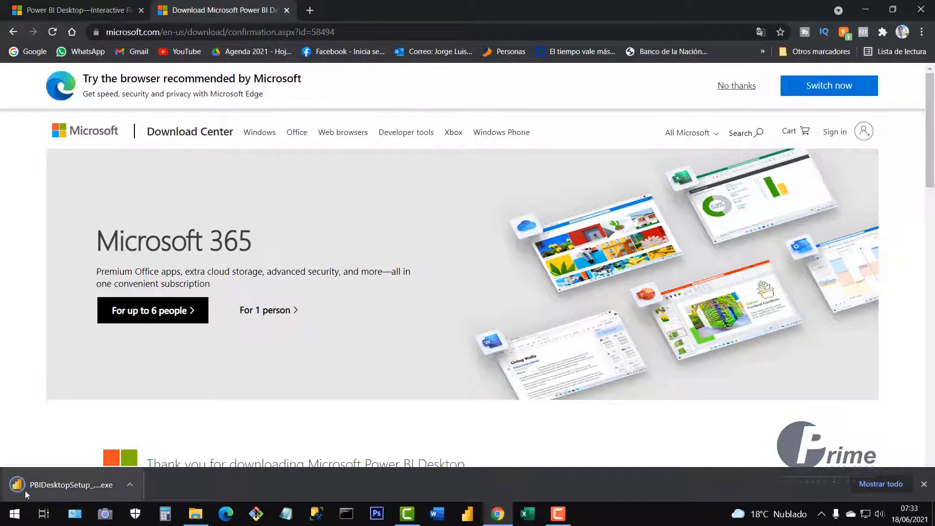
left_click(924, 484)
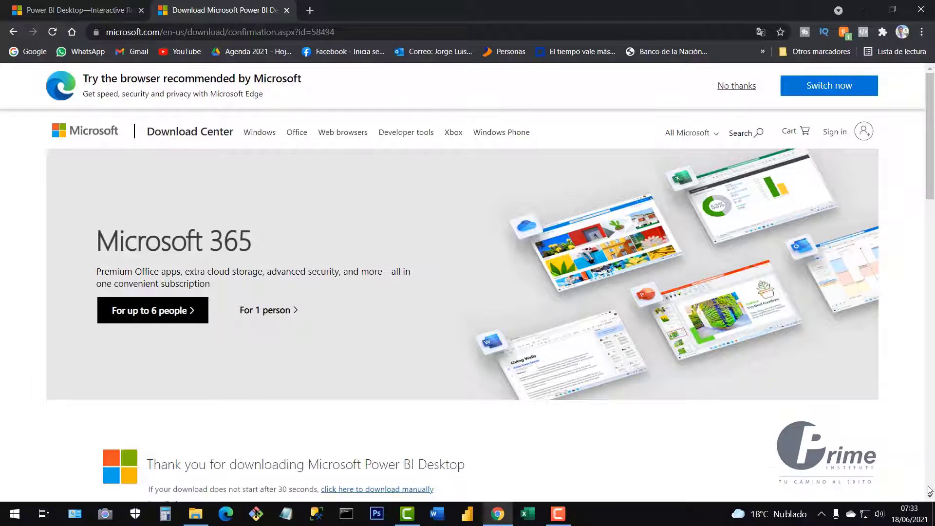
left_click(196, 515)
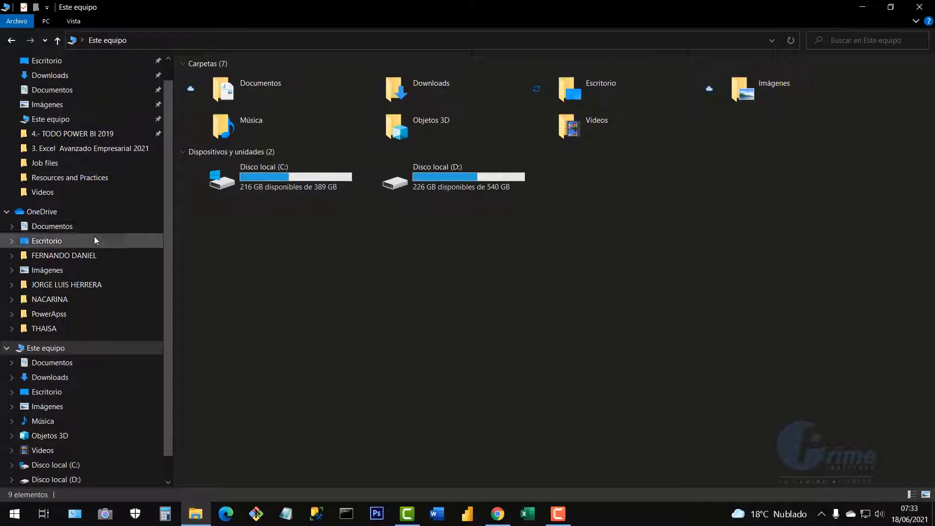
Run PBIDesktopSetup_x64.exe from the Downloads folder as administrator.
scroll(92, 234, "up", 1)
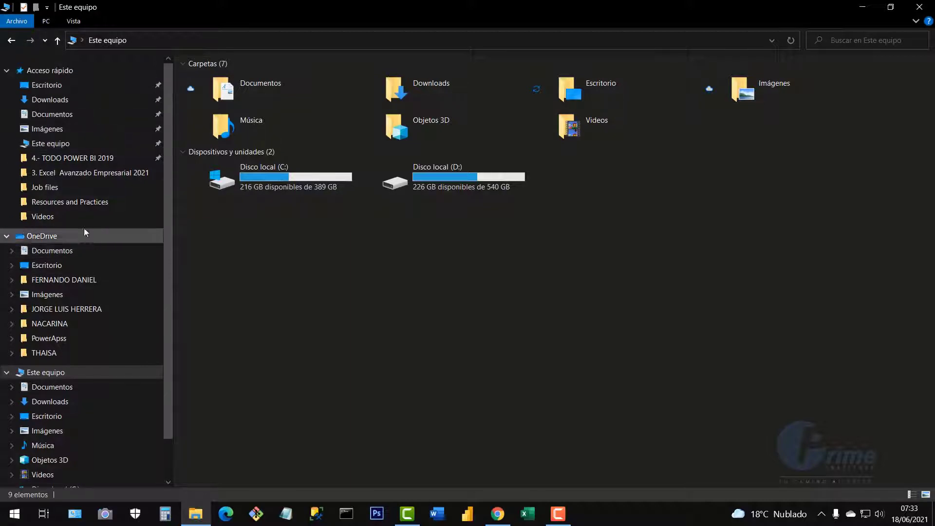
left_click(73, 101)
left_click(226, 92)
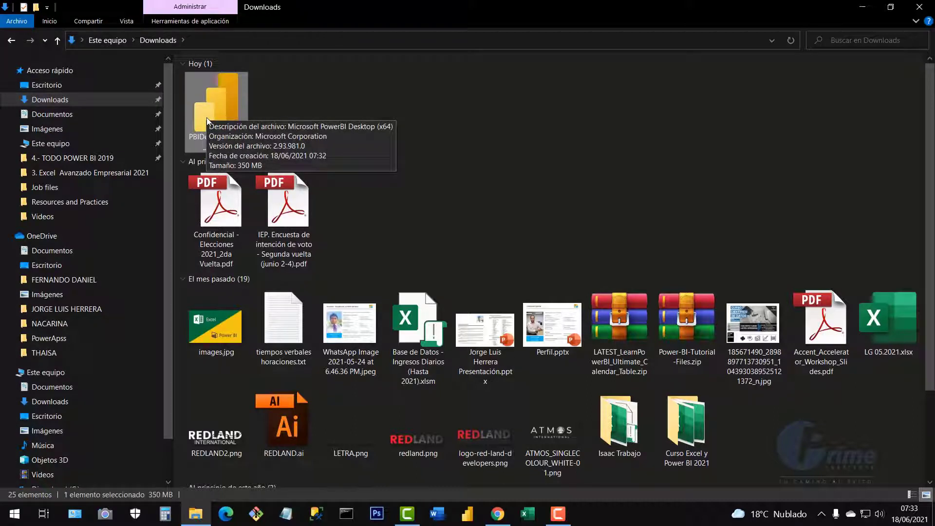
double_click(219, 109)
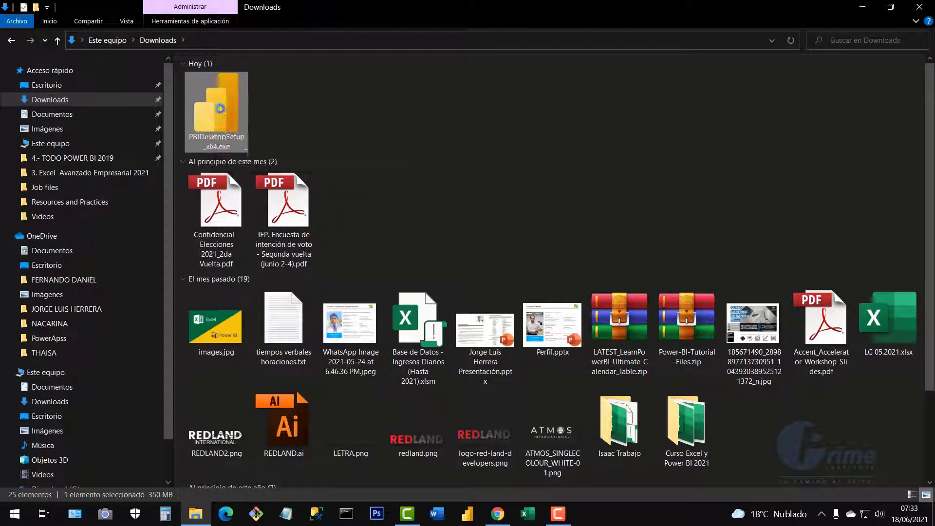
right_click(219, 109)
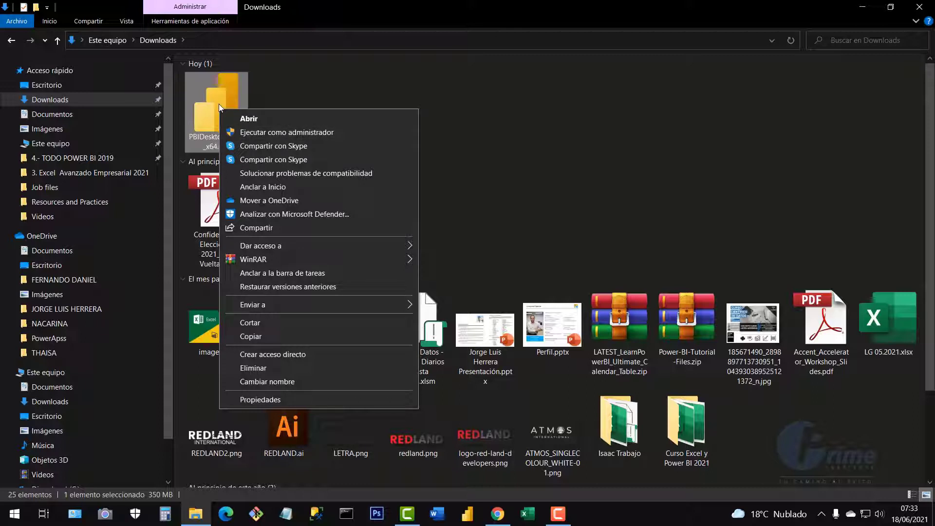
left_click(323, 133)
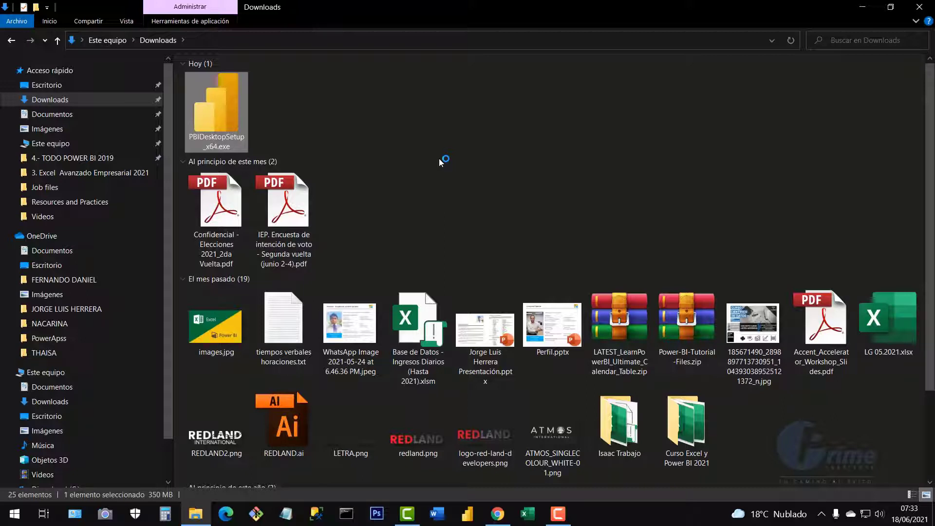
Keep English as the setup language to reach the Setup Wizard welcome page.
left_click(487, 231)
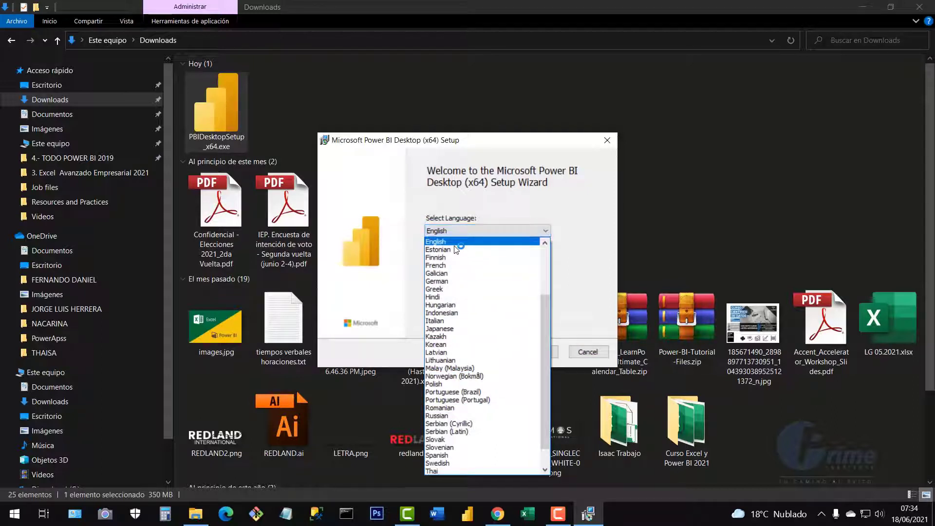
left_click(454, 243)
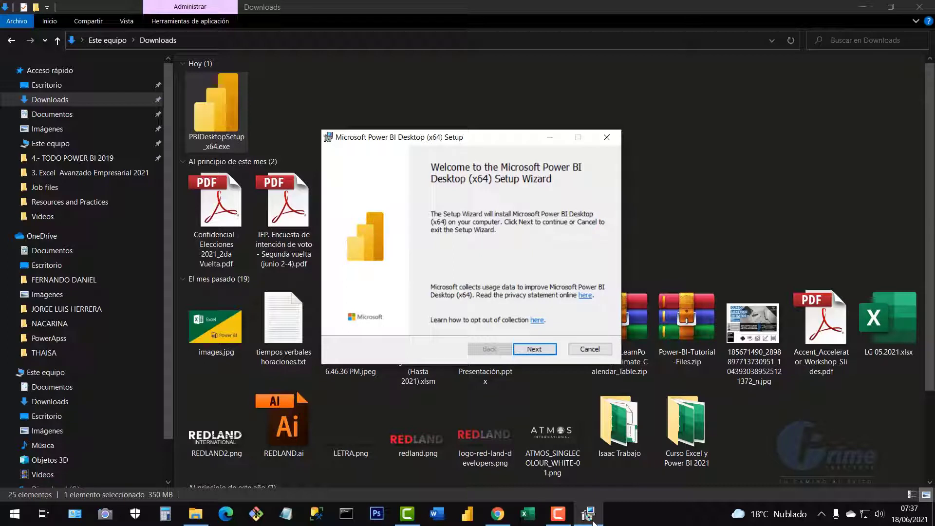
Accept the license, keep C:\Program Files\Microsoft Power BI Desktop\ as destination, and start installing.
key("Return")
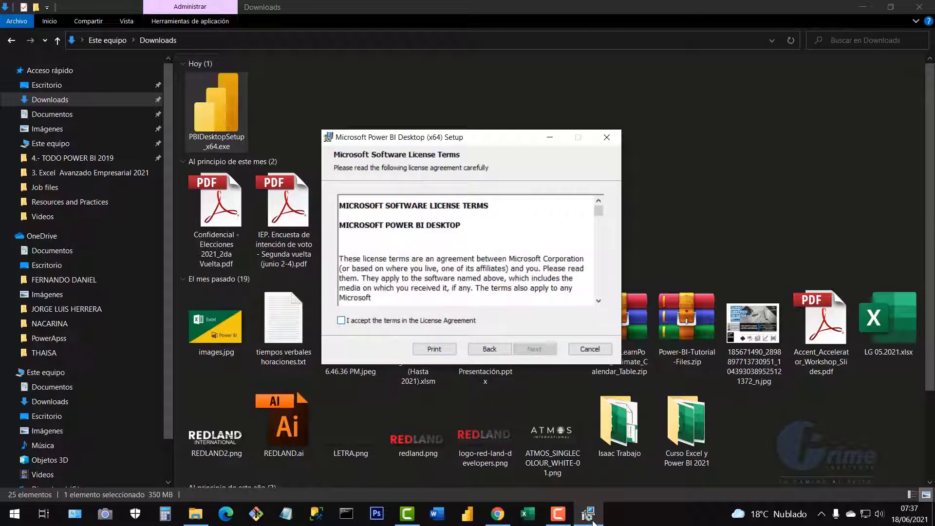
key("alt+a")
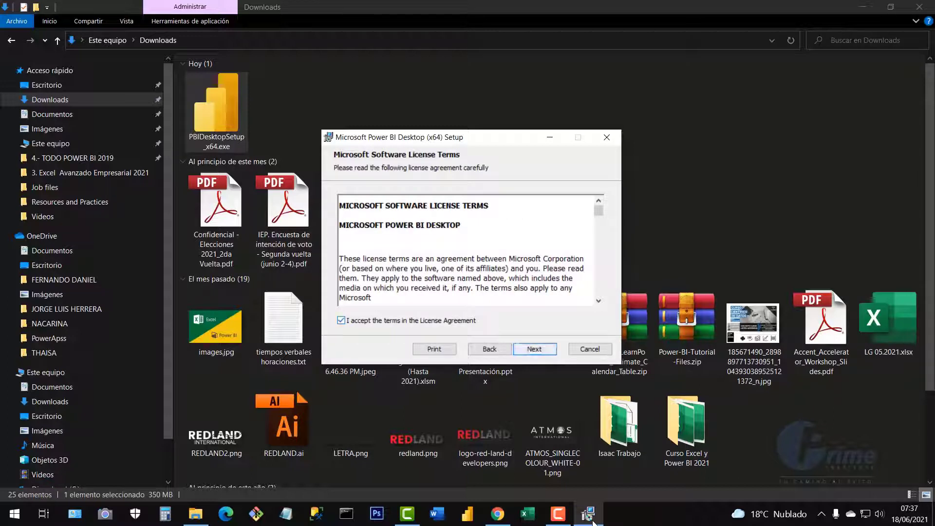
key("Return")
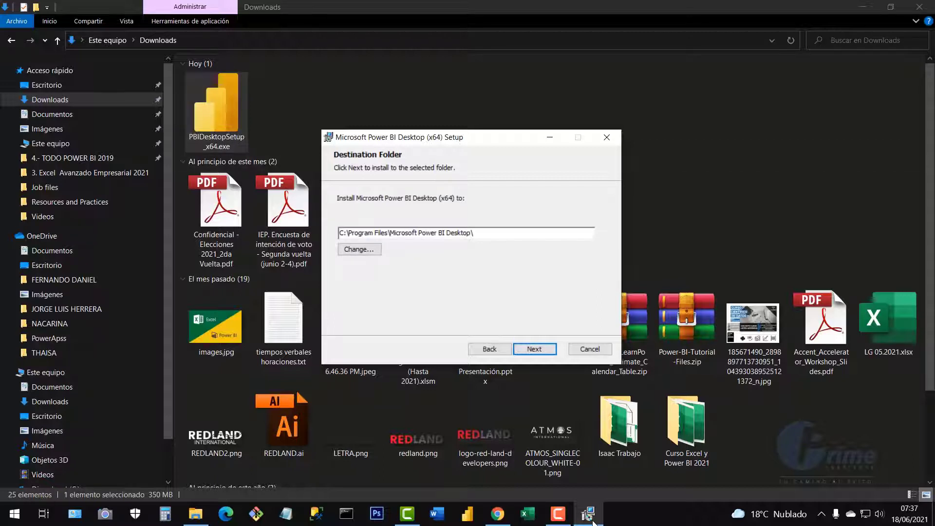
left_click_drag(340, 233, 473, 233)
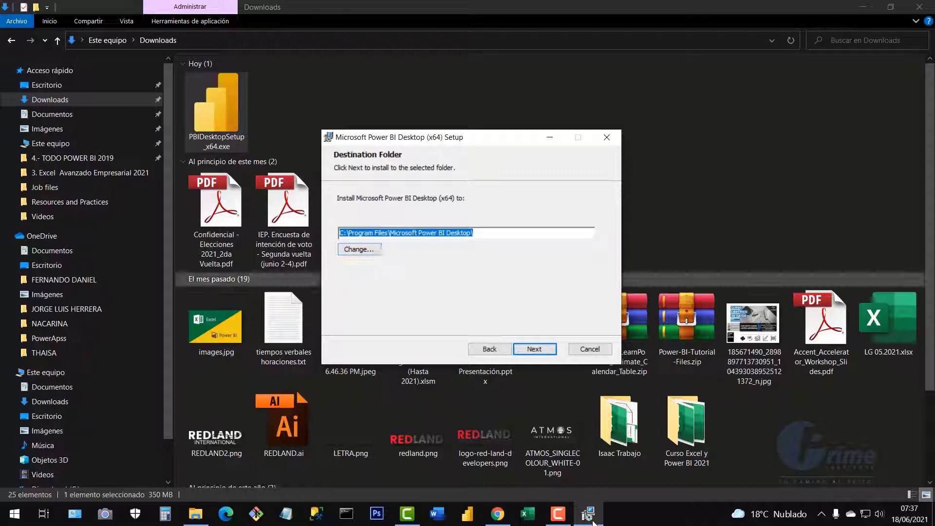
key("Return")
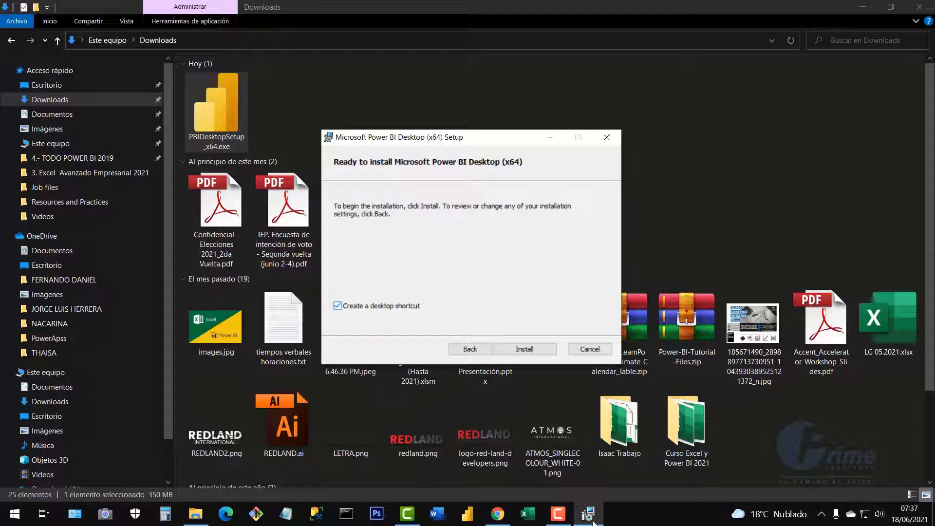
key("Return")
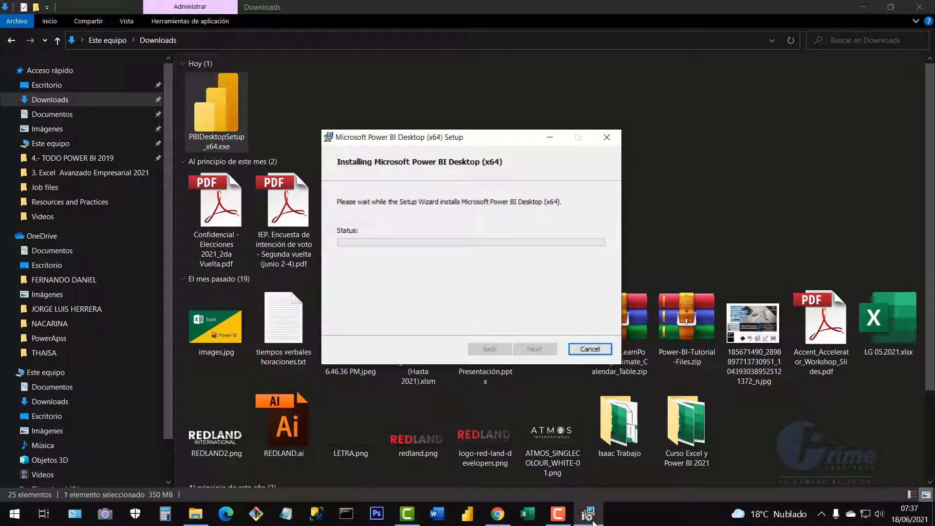
Wait for the installation to finish, then bring the setup wizard's completion page back to front.
left_click(866, 10)
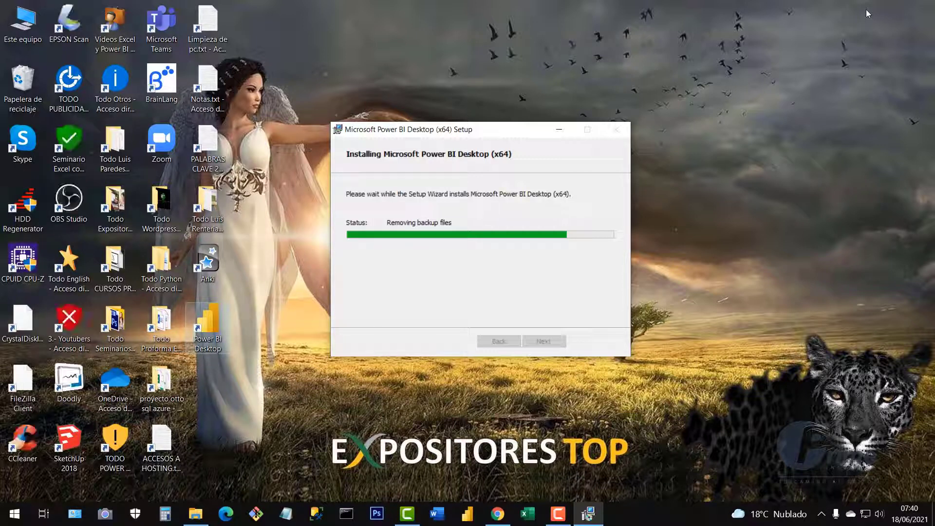
left_click(212, 330)
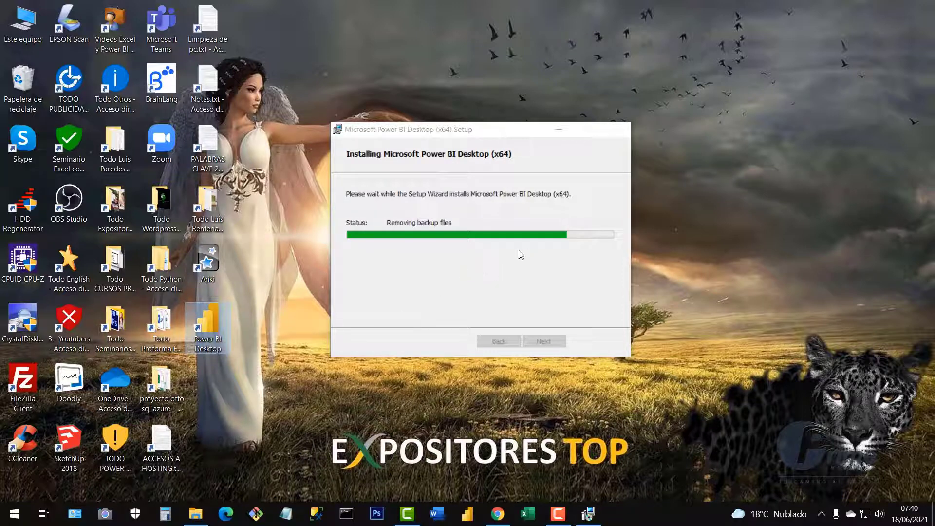
left_click(497, 135)
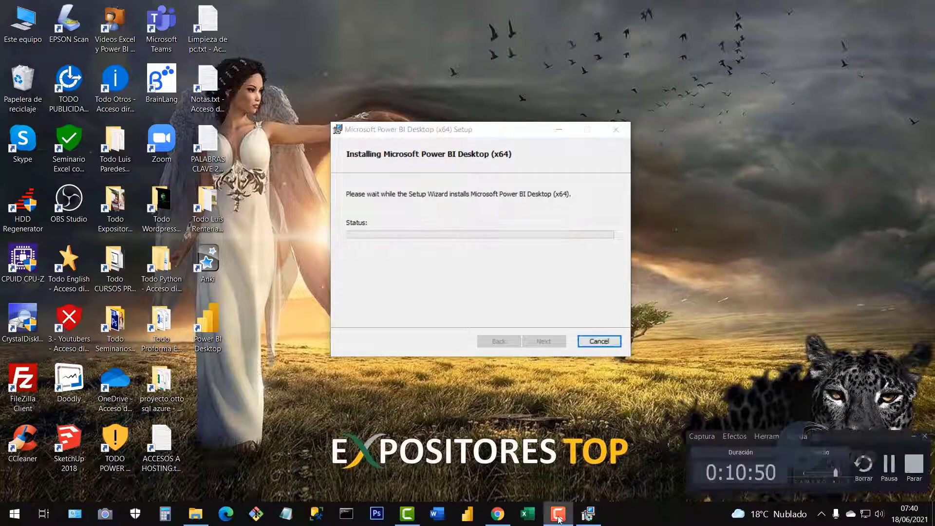
left_click(912, 437)
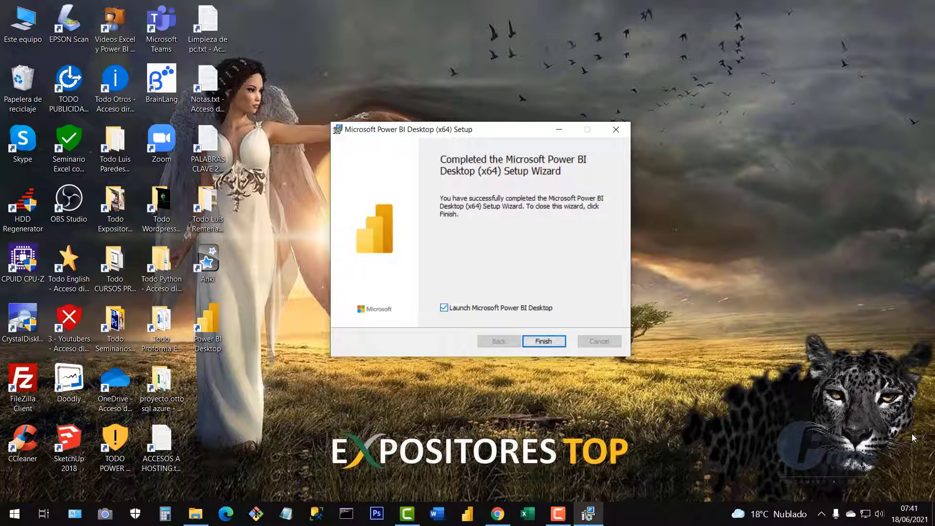
Finish setup without auto-launch, pin the Power BI Desktop shortcut to the taskbar, and launch it.
key("space")
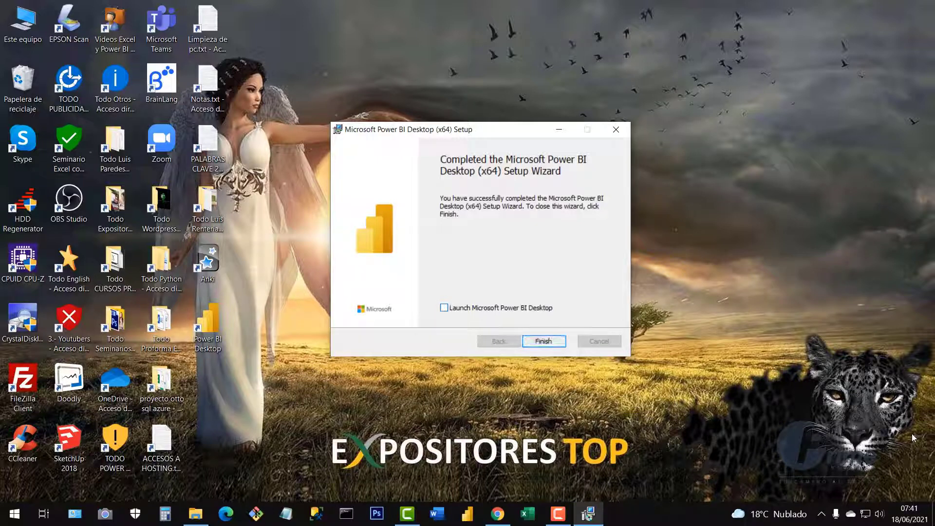
key("Return")
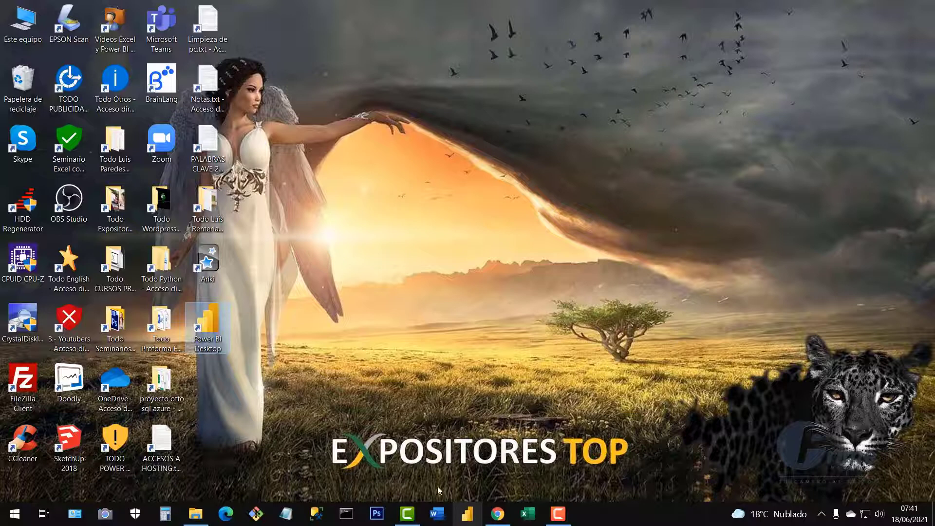
left_click_drag(210, 341, 475, 517)
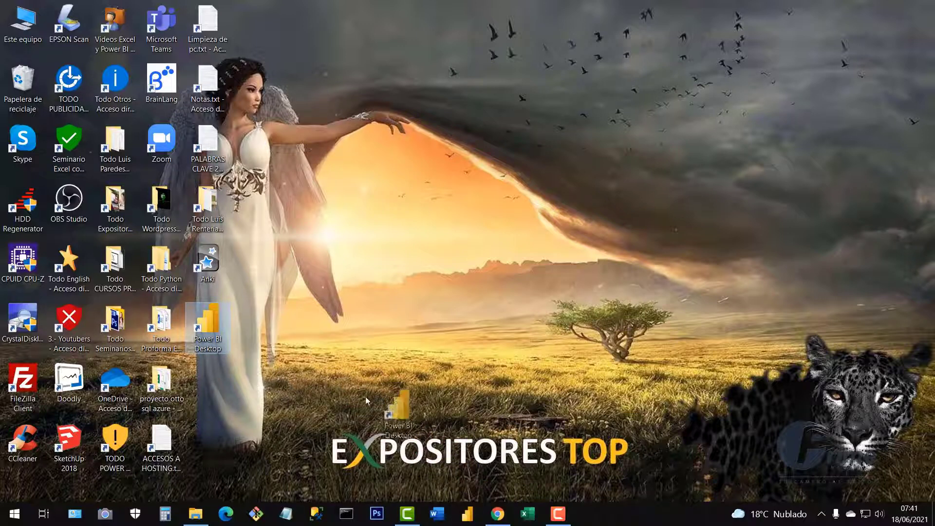
double_click(214, 332)
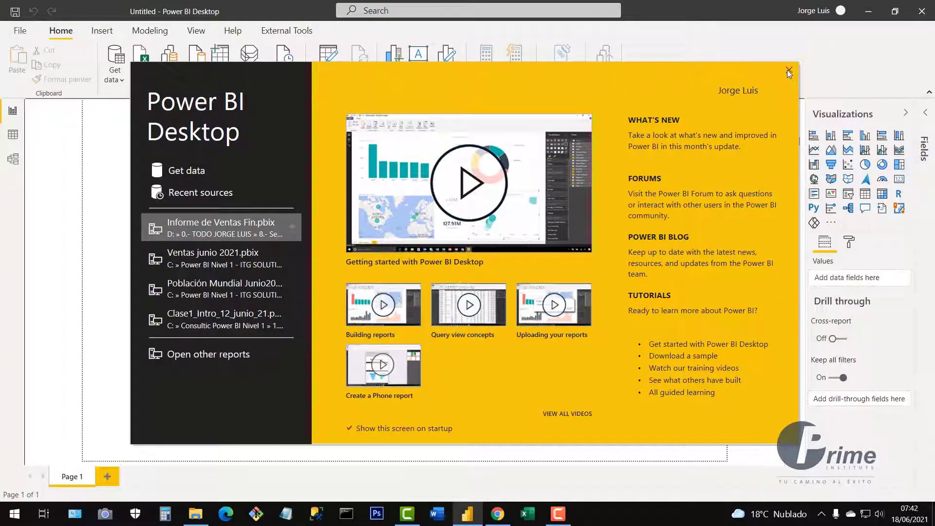
Close the Power BI Desktop welcome screen and show the Help ribbon commands.
left_click(788, 70)
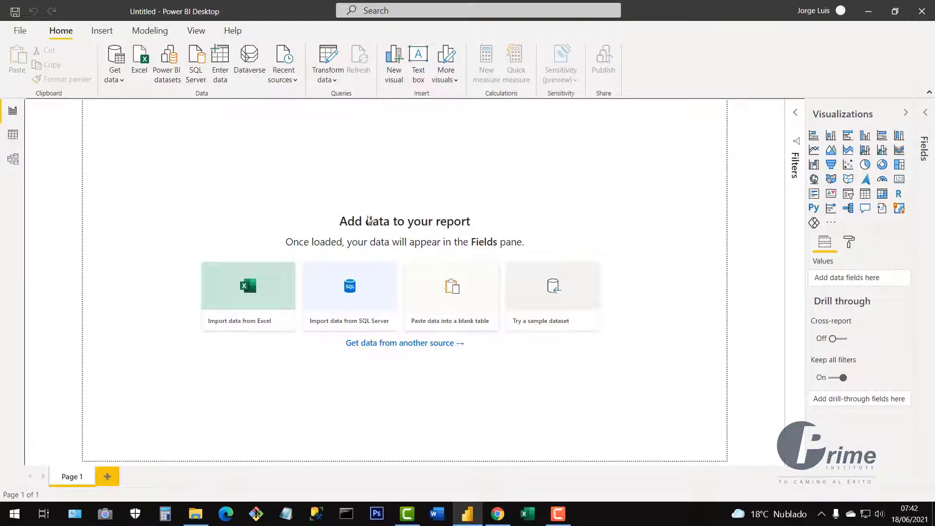
left_click(232, 33)
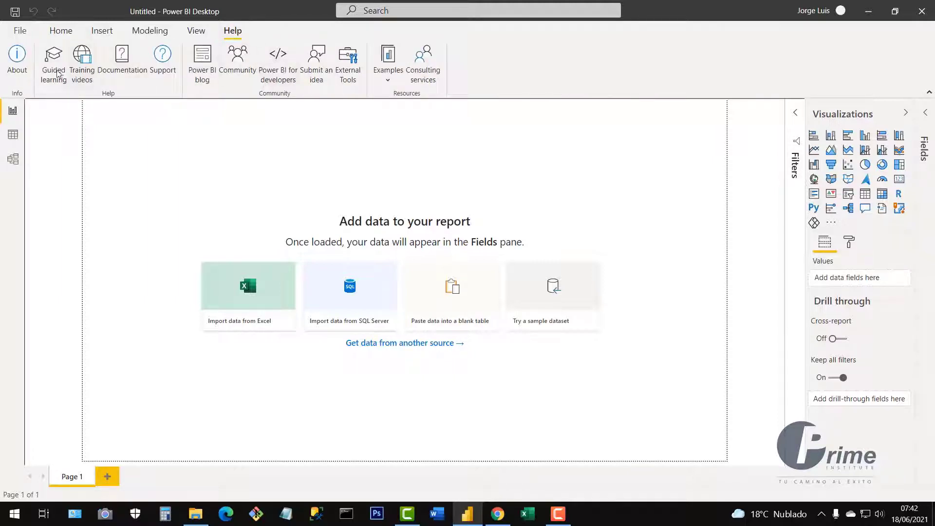
left_click(18, 66)
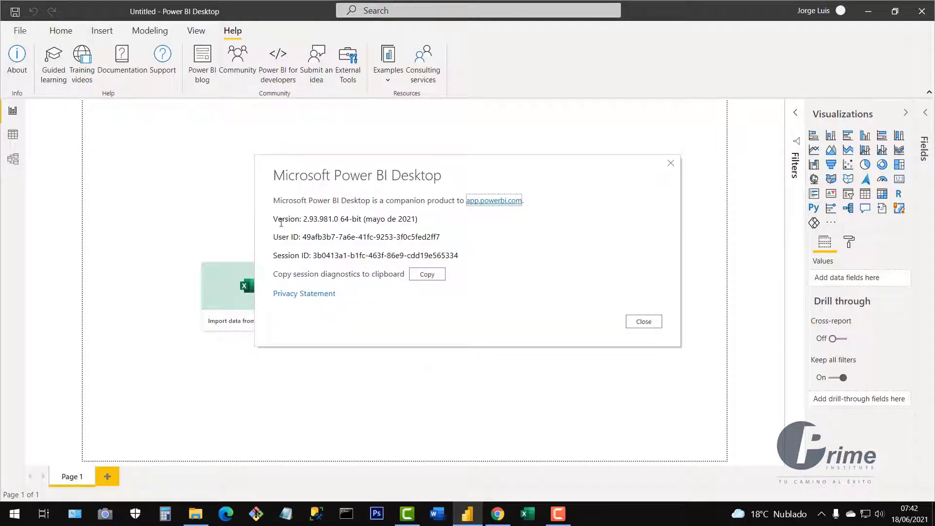
left_click_drag(274, 219, 414, 222)
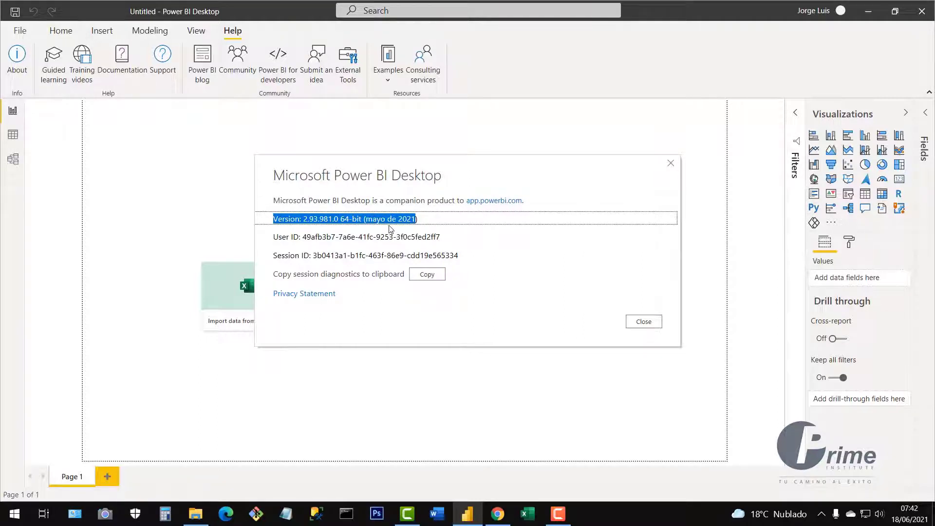
left_click(397, 220)
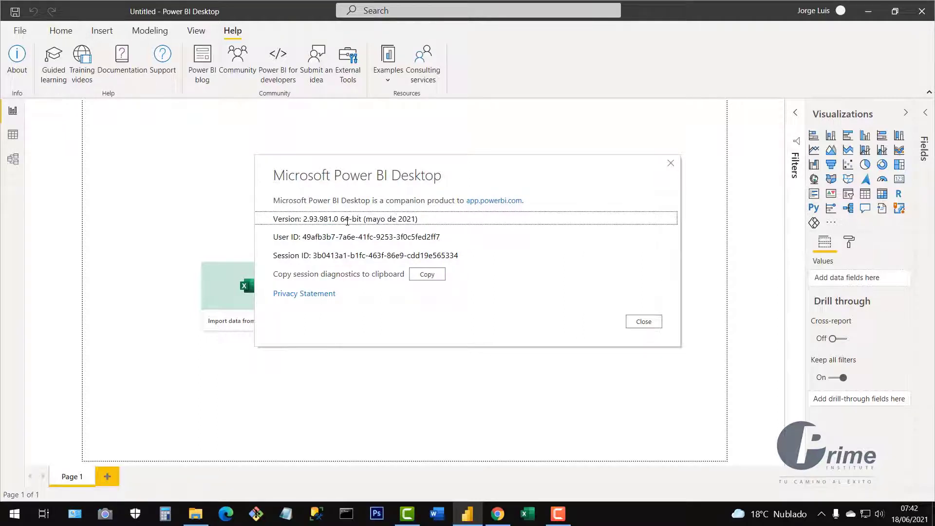
triple_click(347, 220)
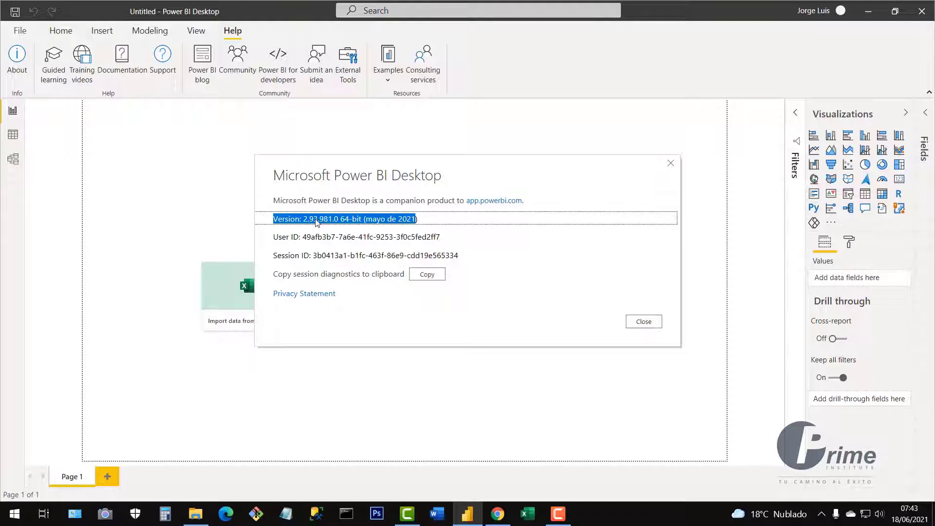
left_click(388, 222)
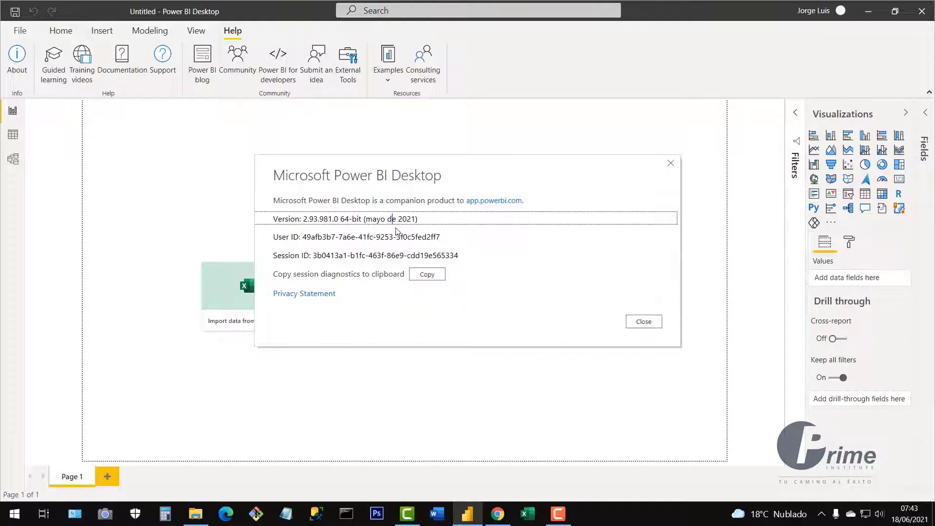
left_click(670, 164)
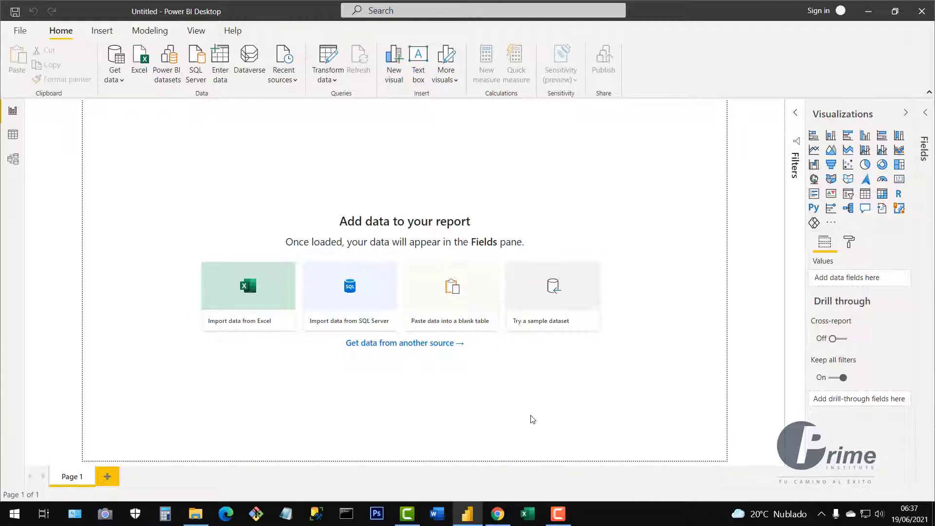
Search Google for powerbi.com, open the Power BI sign-in page and scroll to New to Power BI?
left_click(494, 516)
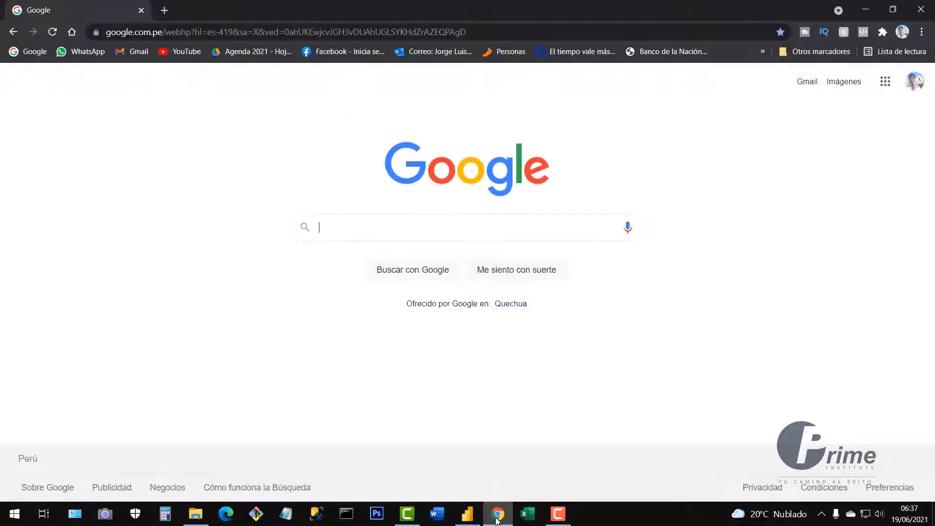
left_click(331, 223)
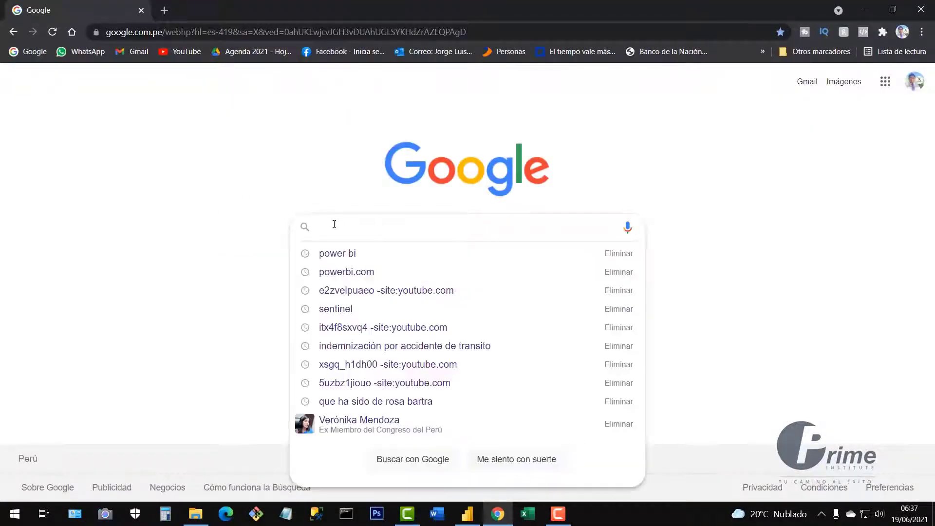
type("po")
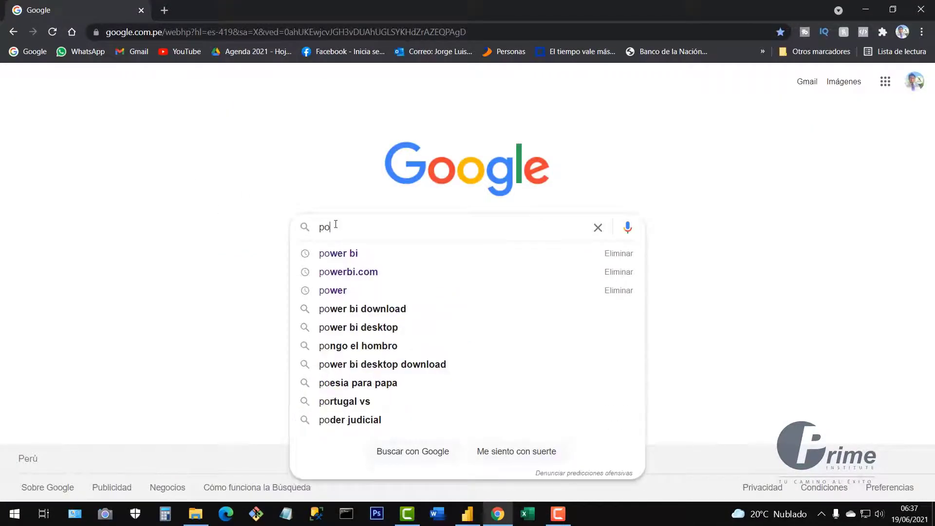
type("werbi.com")
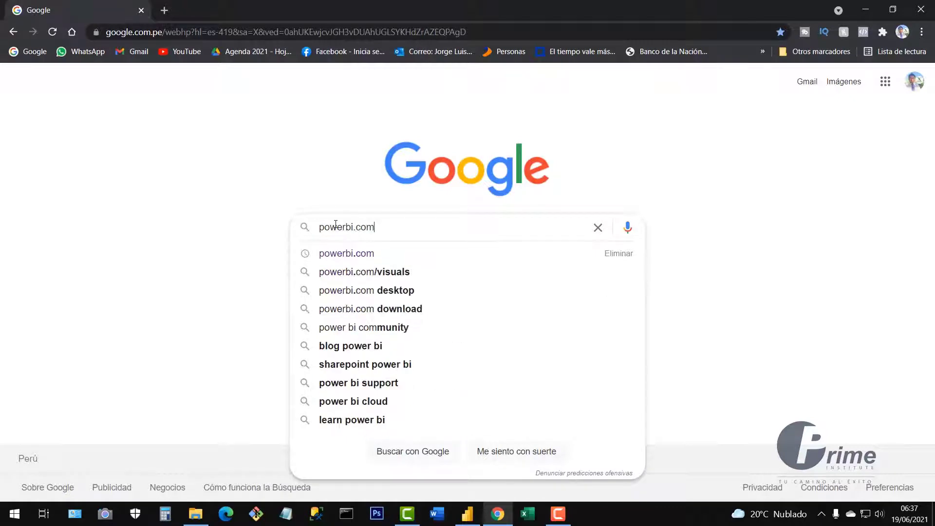
key("Return")
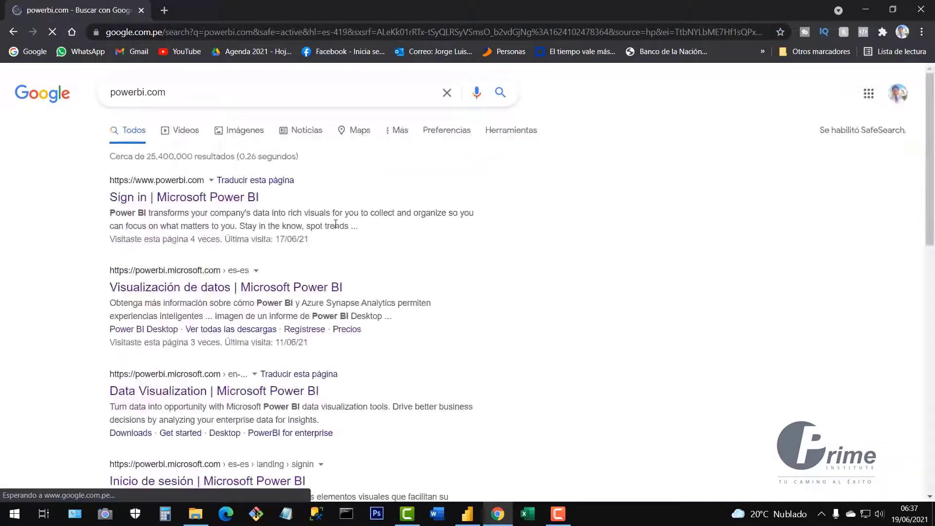
left_click(177, 200)
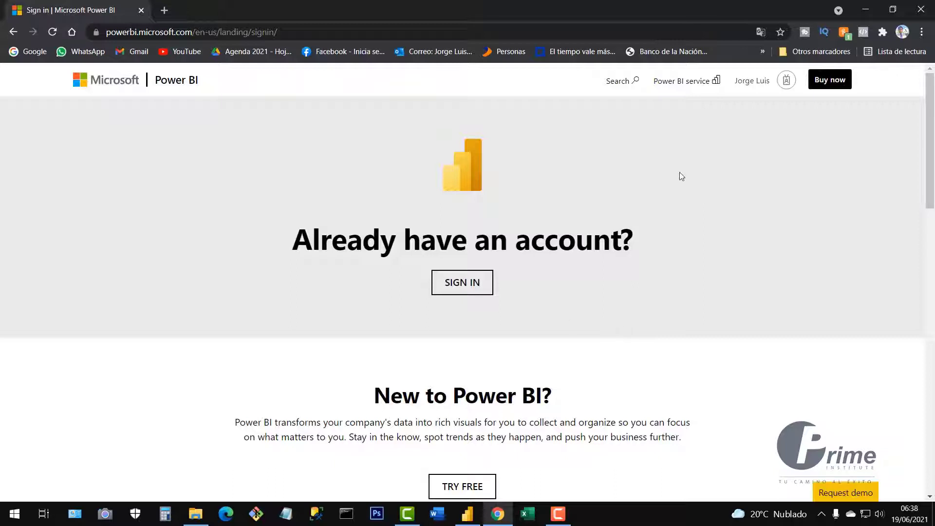
scroll(675, 183, "down", 3)
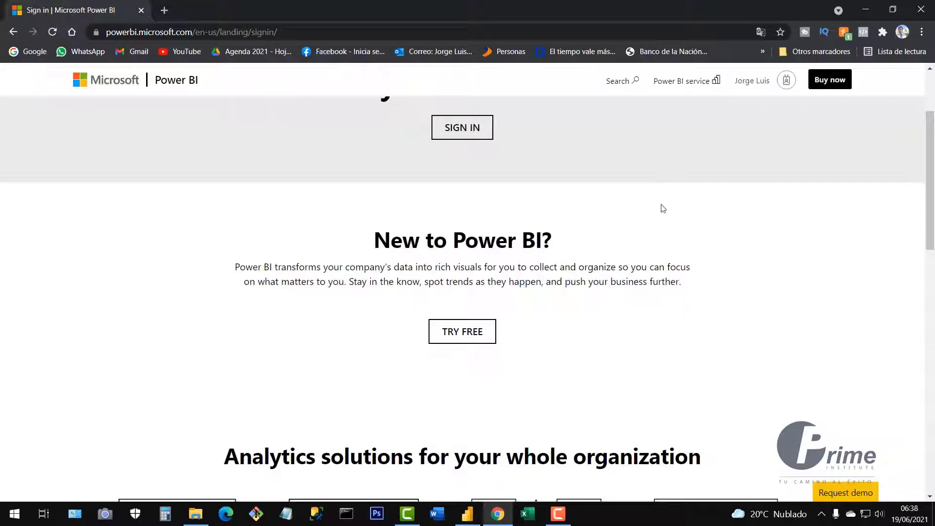
Start the free Power BI trial and submit the saved personal Gmail address.
left_click(466, 340)
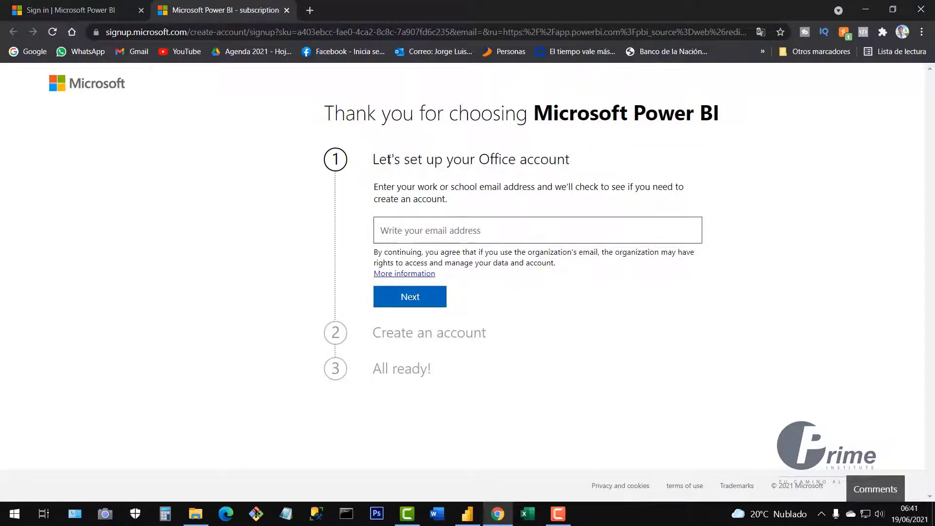
left_click(382, 235)
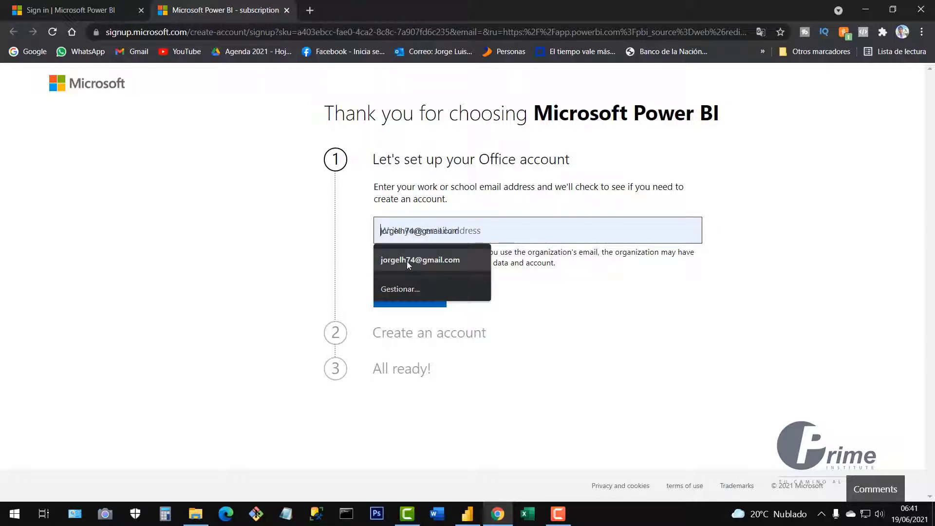
left_click(442, 264)
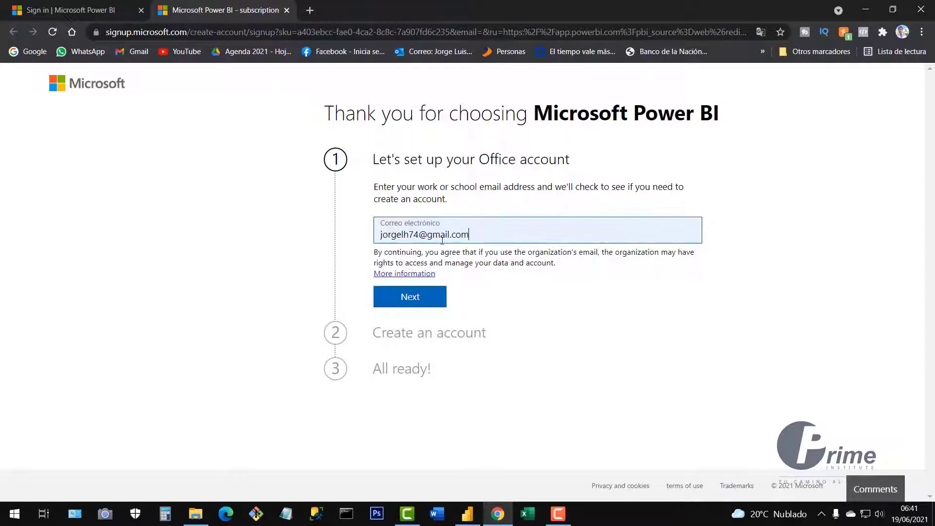
left_click(427, 298)
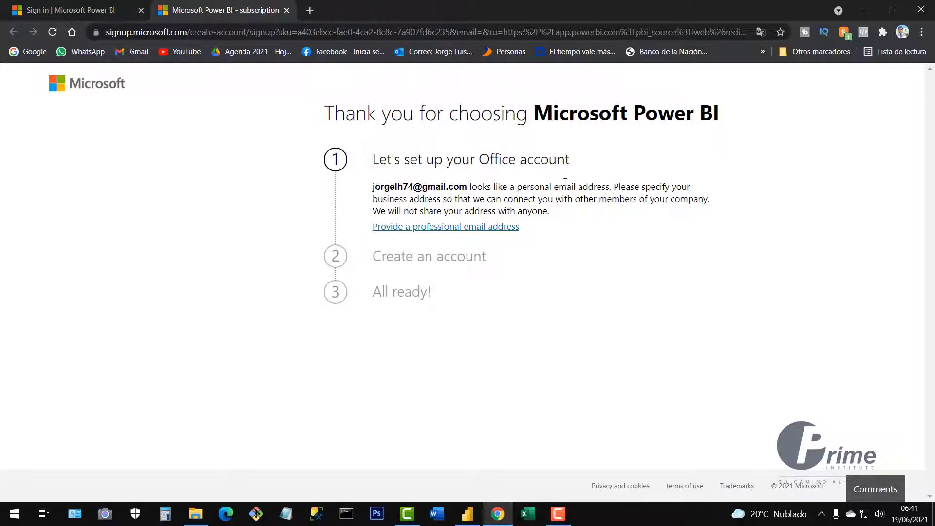
Choose to provide a professional email address instead of the personal one.
left_click(427, 228)
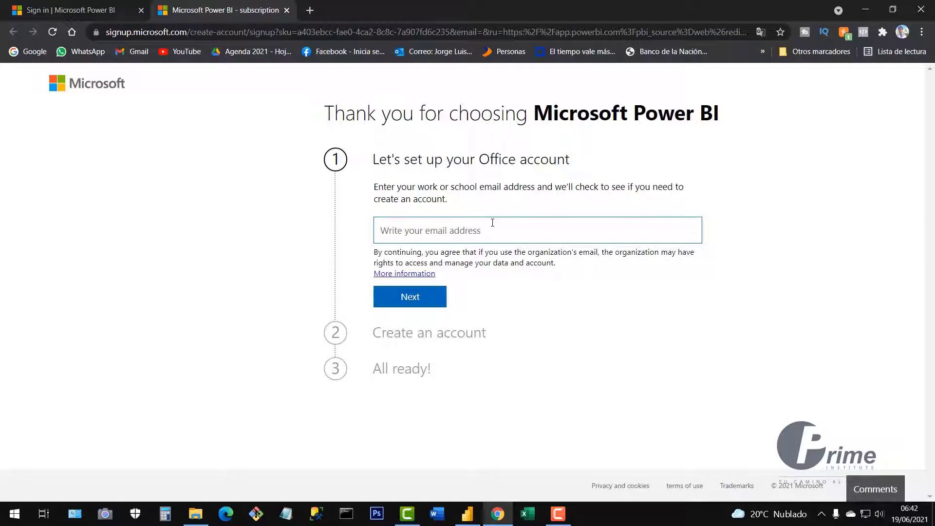
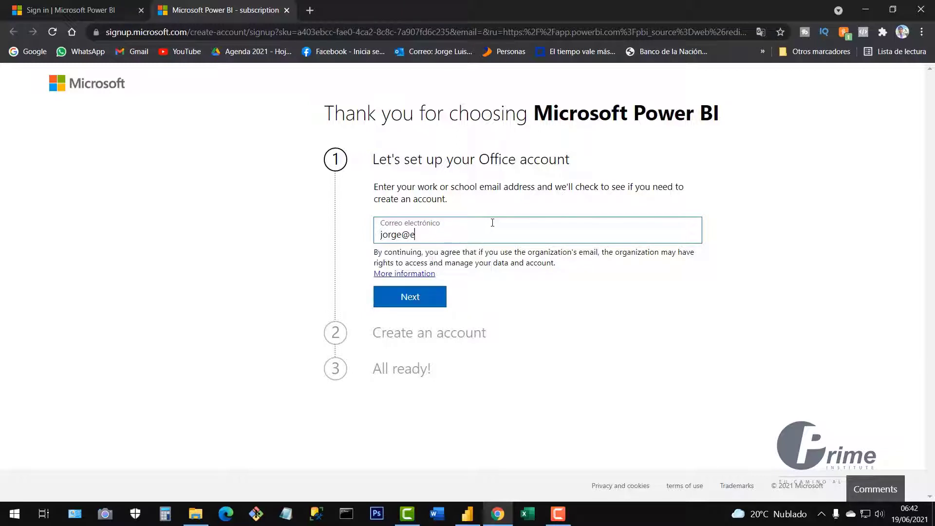
Enter the company work e-mail address and continue to the Create an account form.
left_click_drag(490, 235, 409, 241)
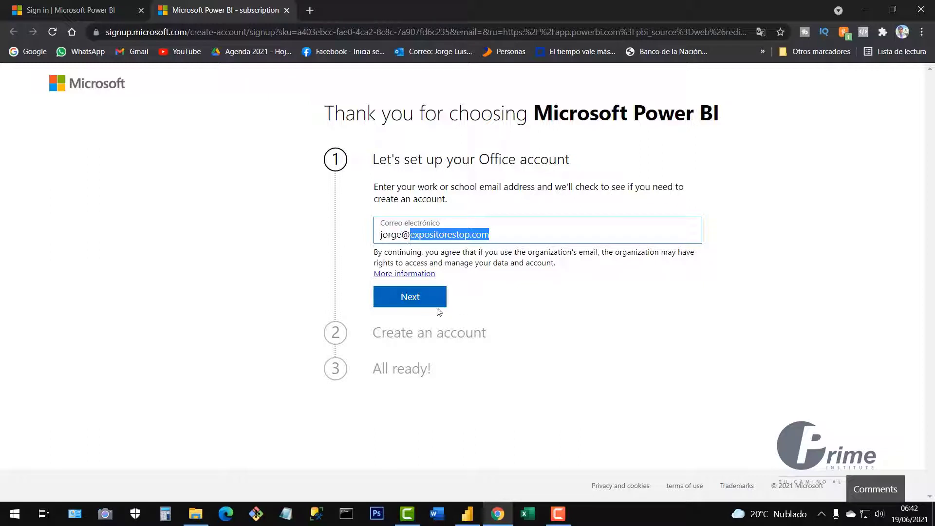
left_click(422, 298)
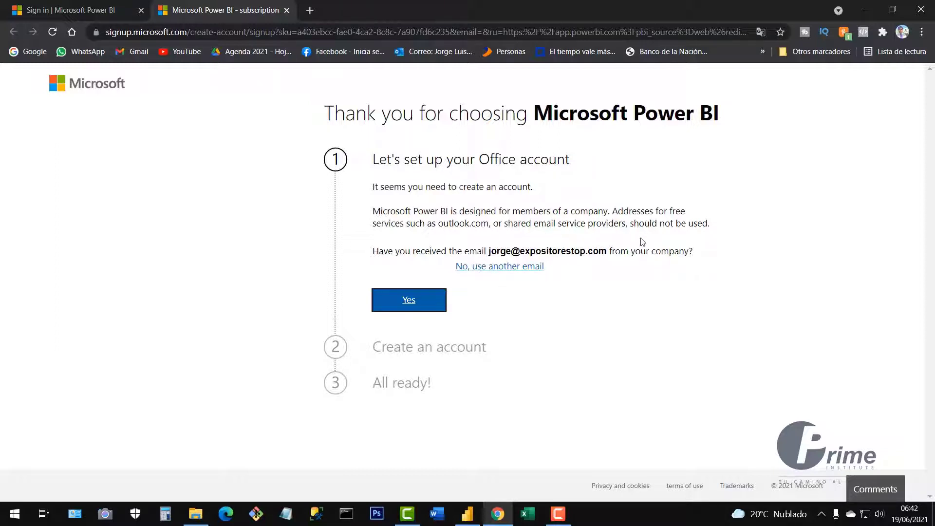
left_click_drag(607, 251, 487, 252)
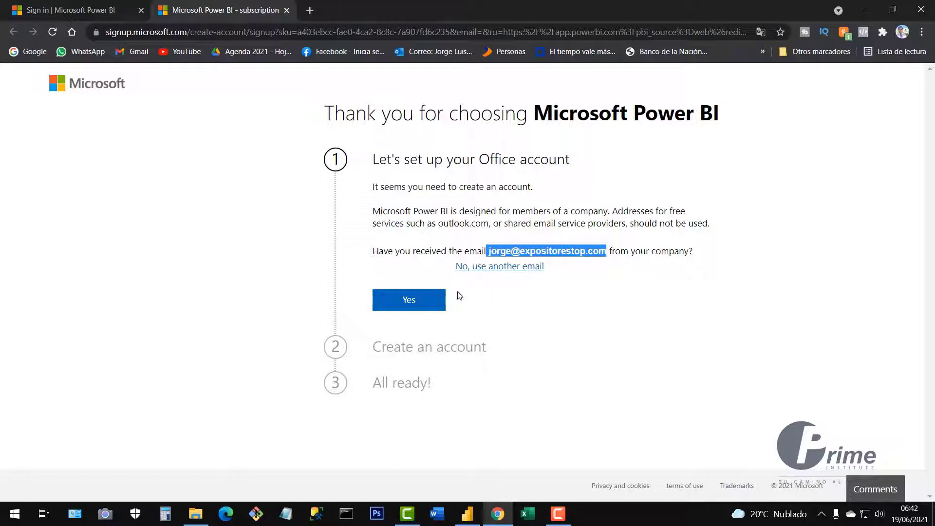
left_click(410, 306)
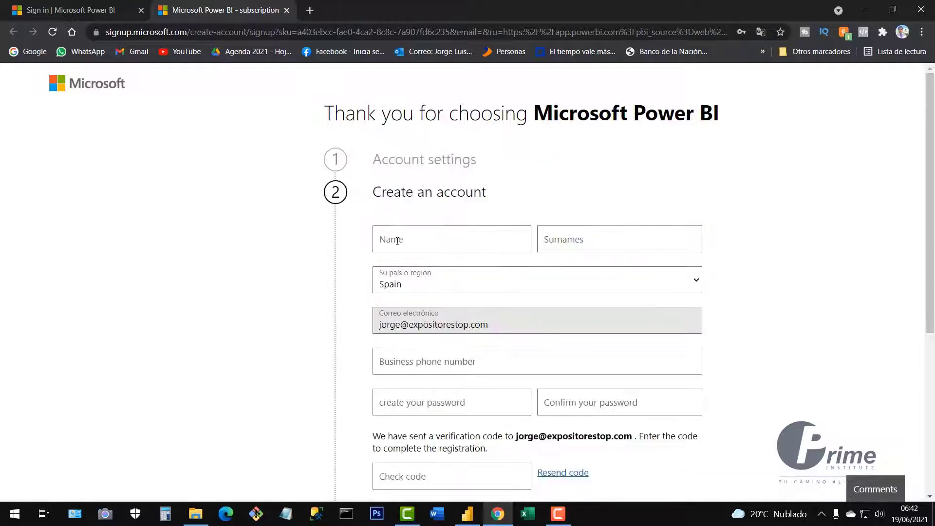
Autofill the name, country and phone details, then change the country to USA.
left_click(398, 240)
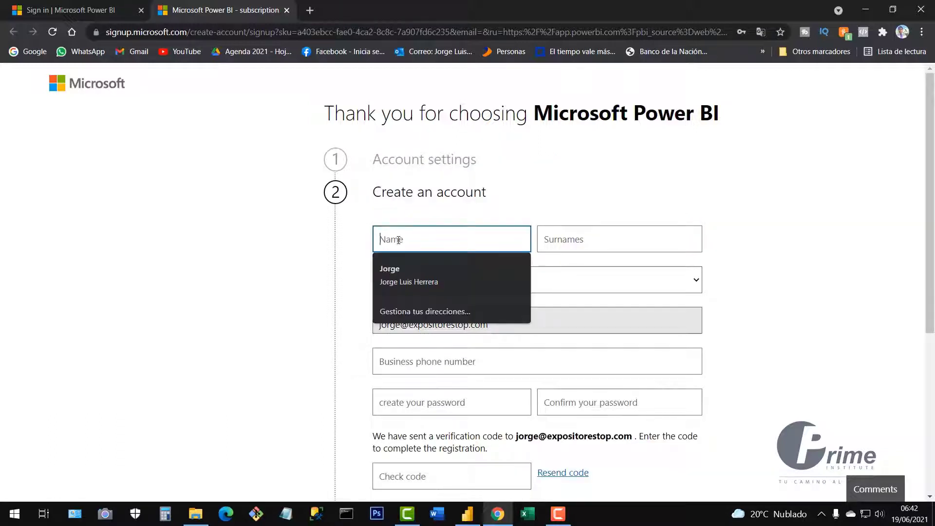
left_click(400, 267)
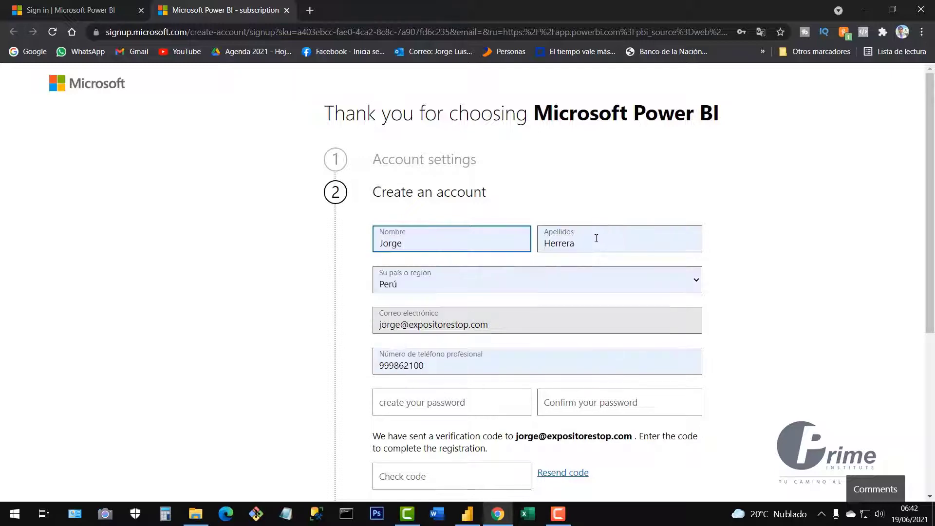
left_click(424, 280)
scroll(469, 163, "down", 15)
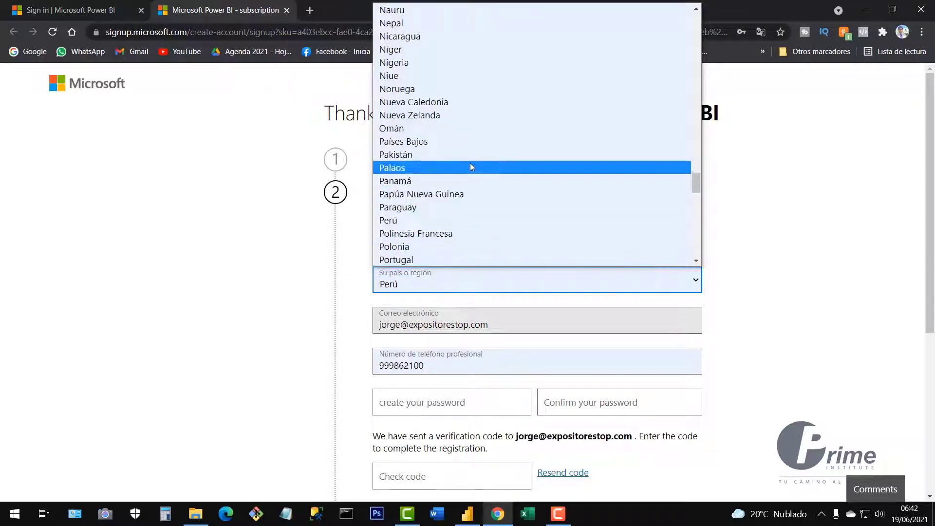
scroll(477, 176, "down", 3)
left_click(476, 175)
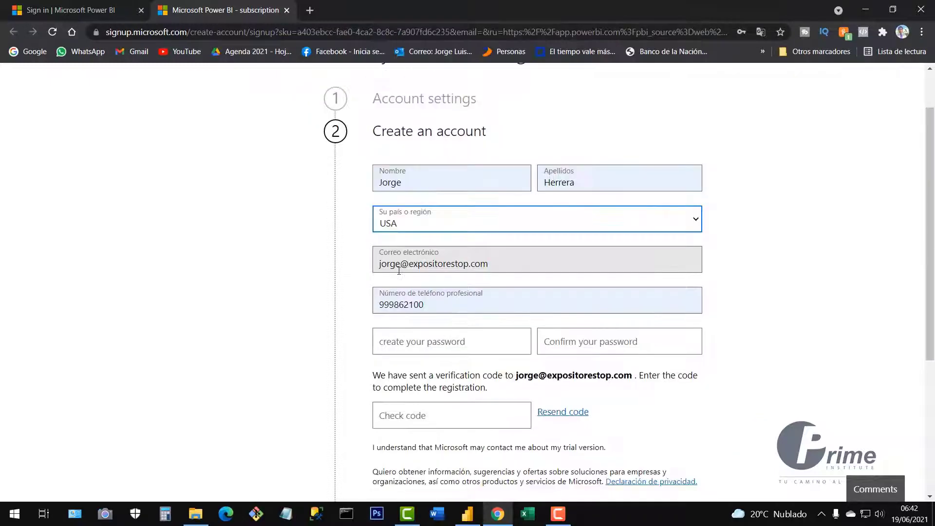
Check the filled e-mail and business phone, dismissing the autofill and saved-password suggestions.
left_click_drag(499, 262, 373, 259)
left_click_drag(425, 305, 348, 300)
scroll(602, 294, "down", 2)
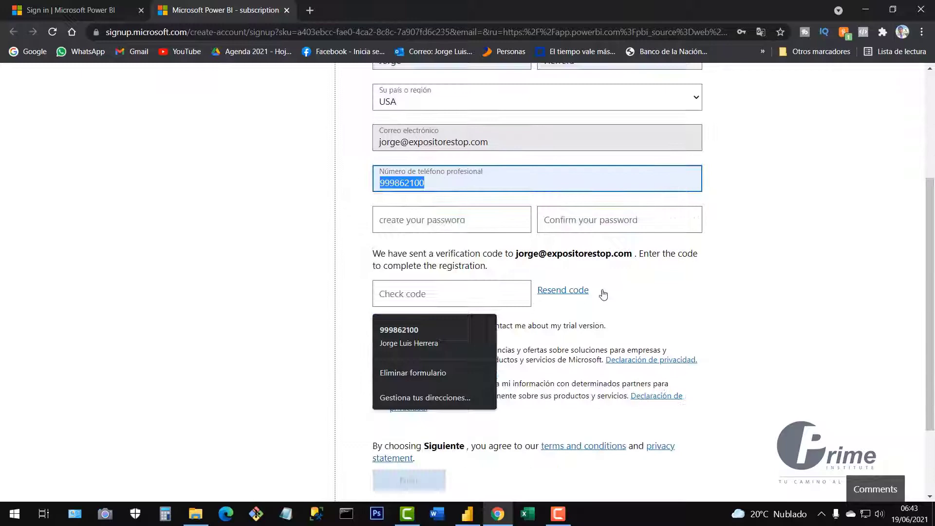
left_click(783, 236)
left_click(401, 221)
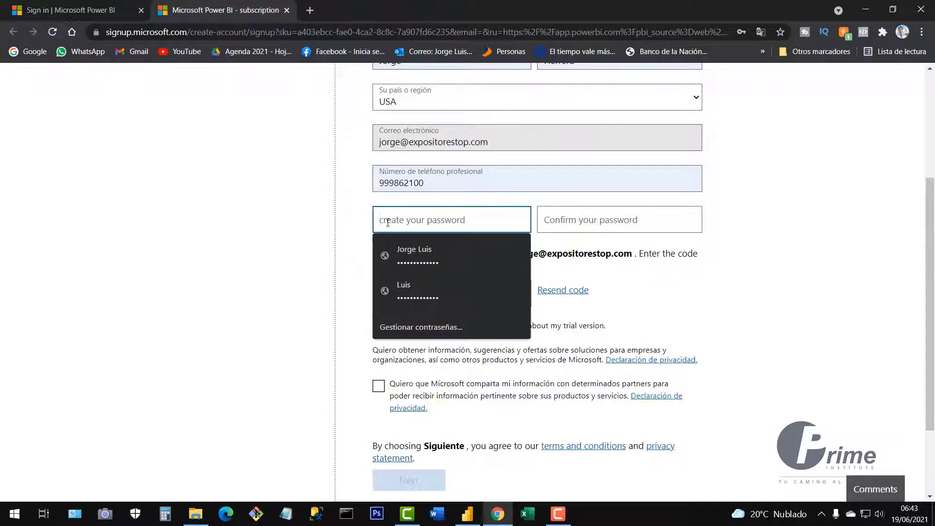
scroll(396, 120, "up", 3)
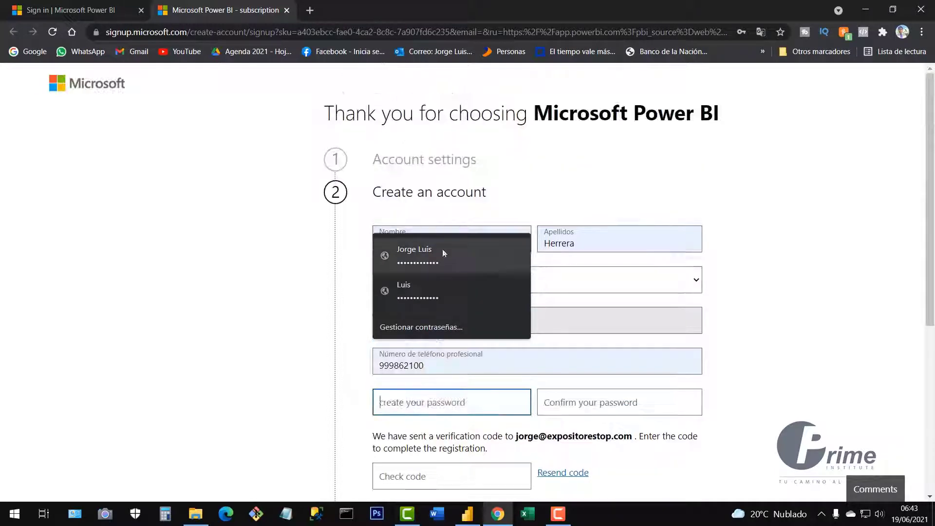
left_click(775, 205)
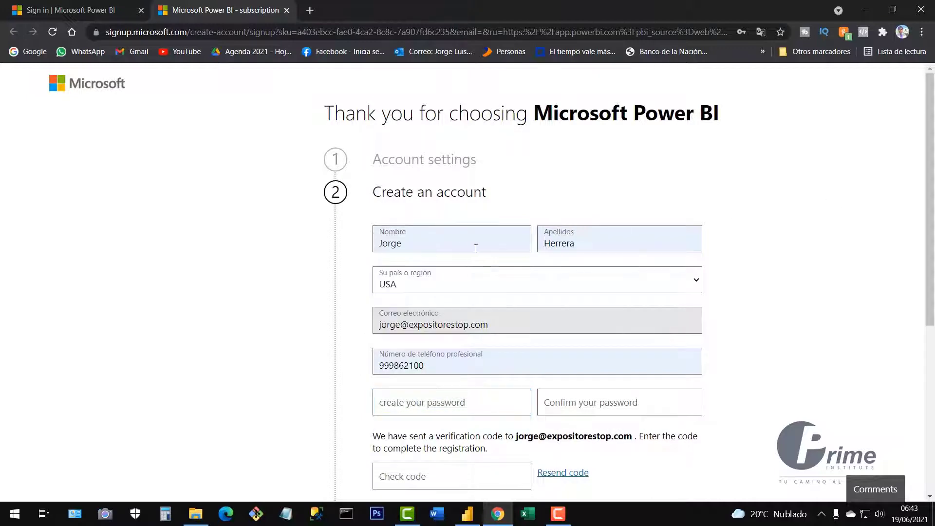
scroll(433, 239, "down", 4)
scroll(424, 253, "up", 2)
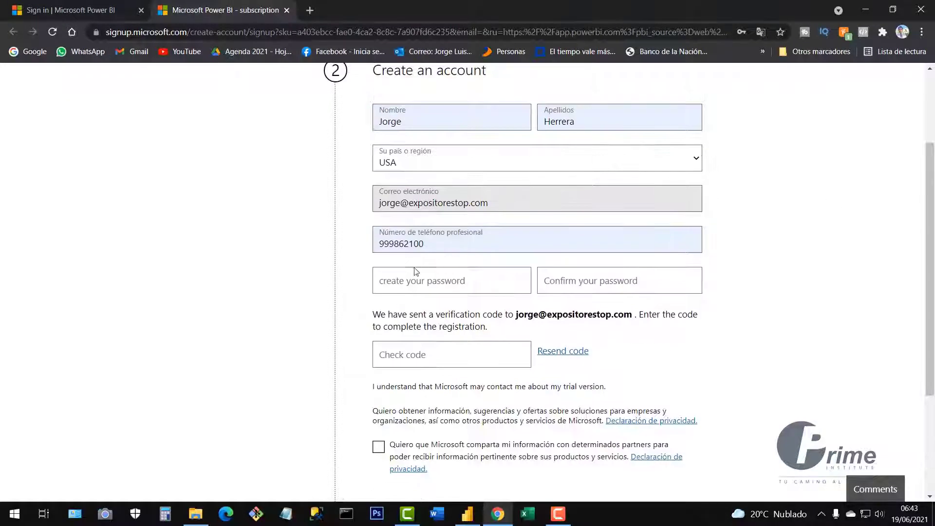
Enter a new account password and type it again in the confirmation field.
left_click(429, 281)
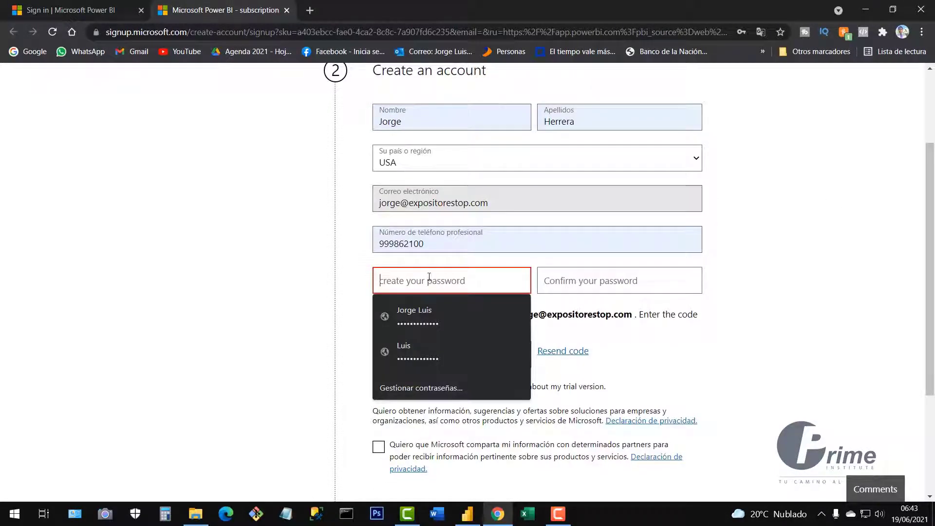
type("a")
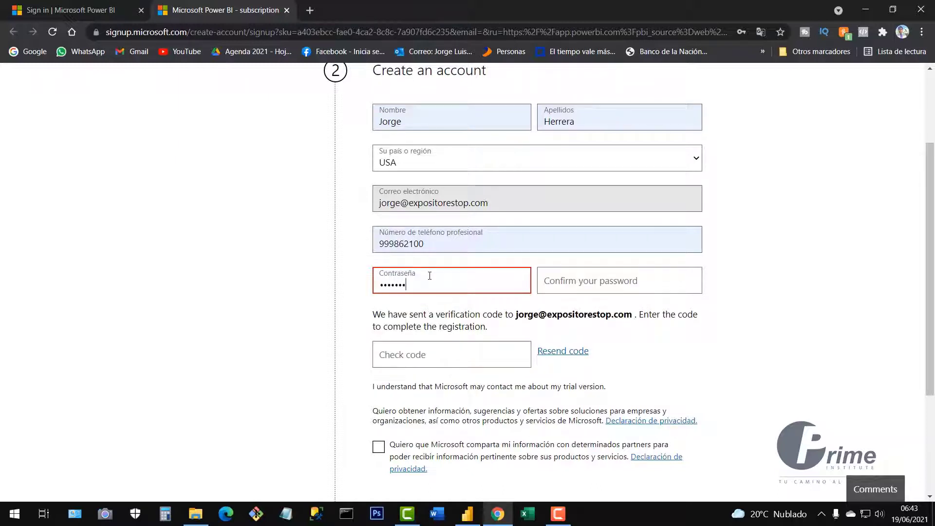
left_click(560, 289)
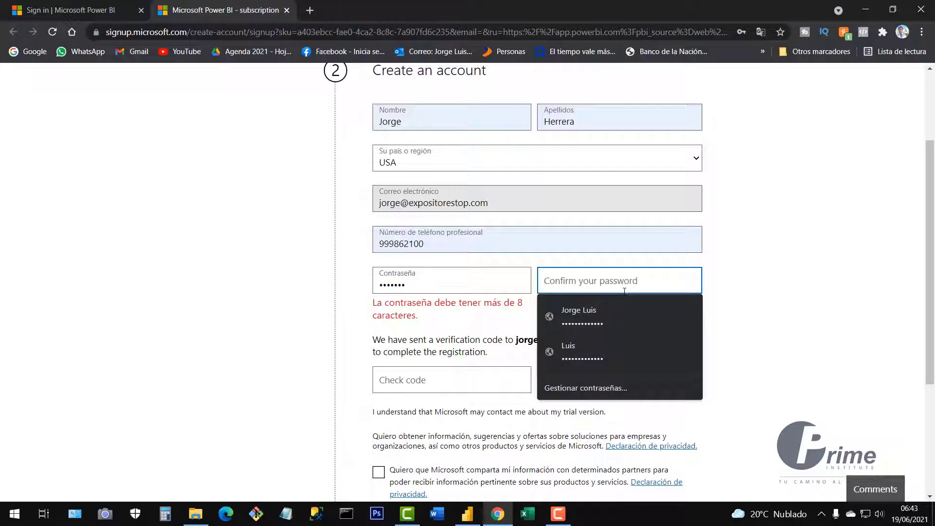
type("Jo")
type("••")
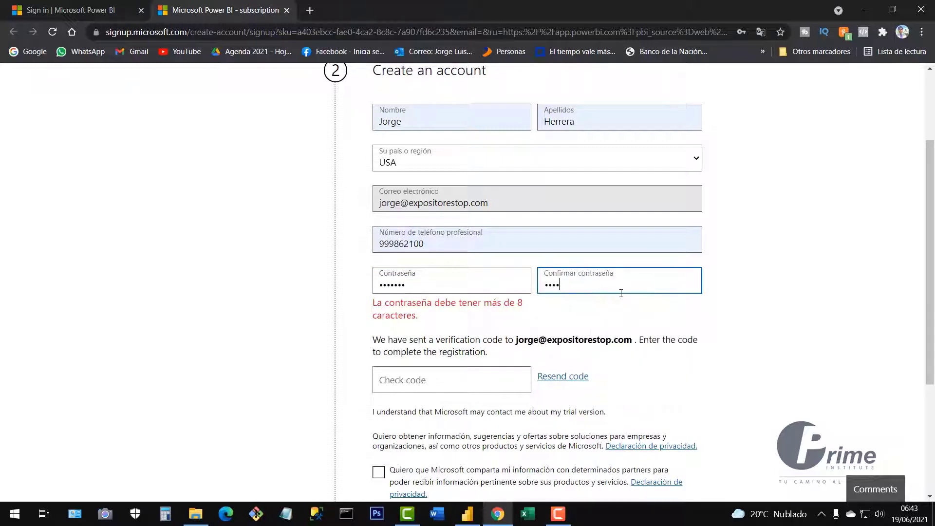
type("••")
Append a 1 to both password fields and agree to share information with Microsoft partners.
left_click(420, 287)
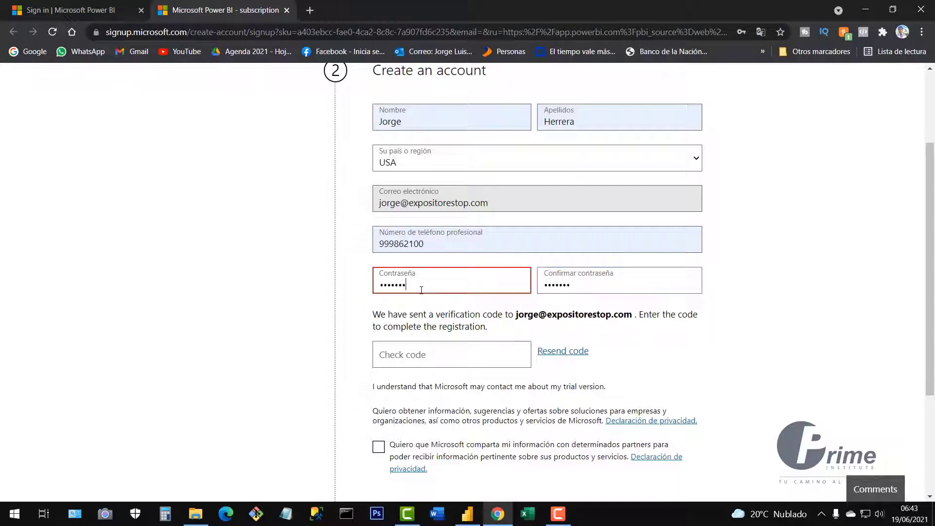
type("1")
left_click(593, 286)
type("1")
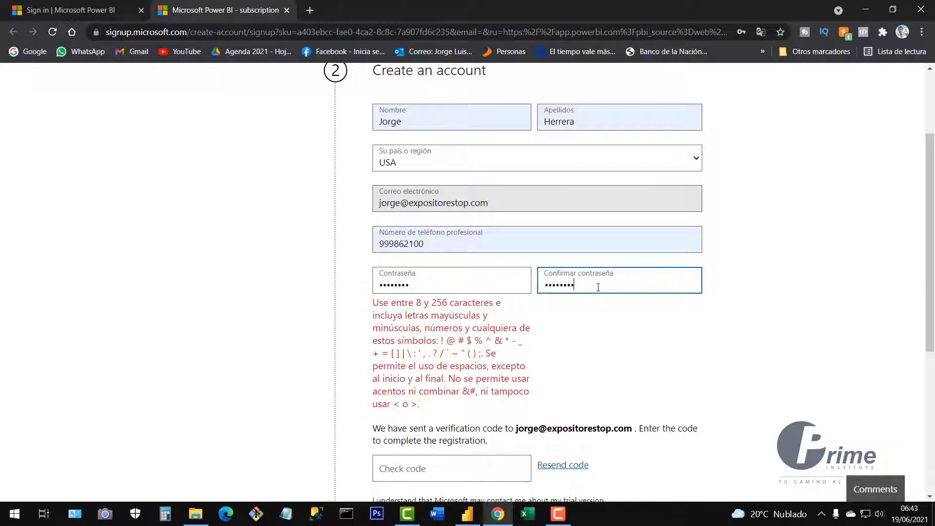
left_click(459, 353)
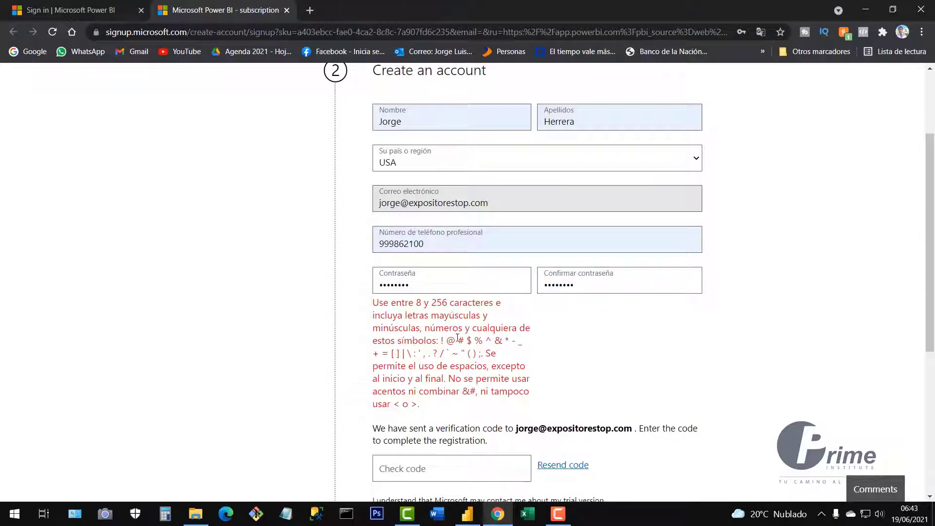
left_click(455, 287)
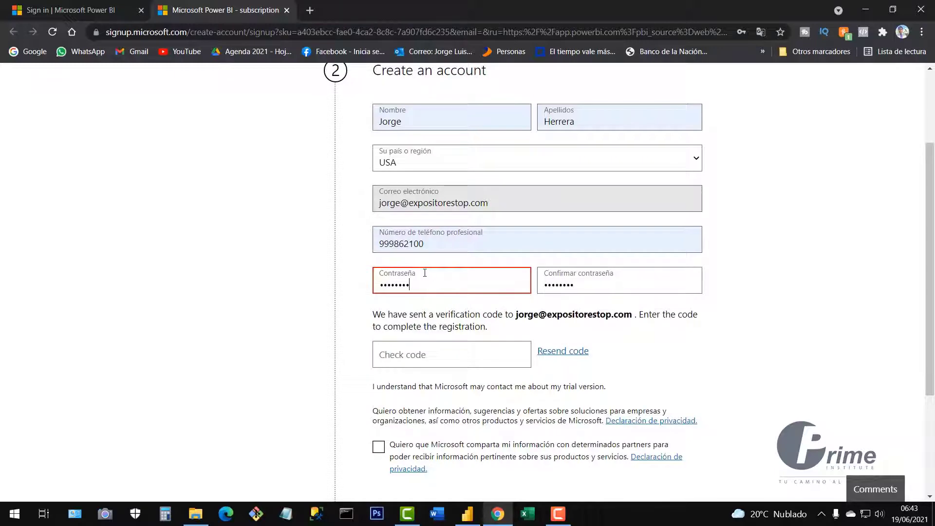
scroll(586, 286, "up", 3)
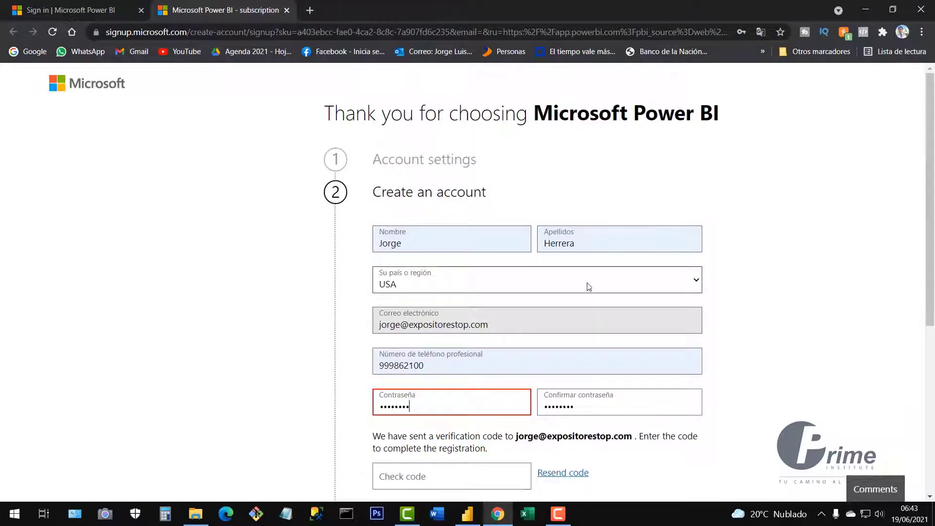
scroll(603, 288, "down", 6)
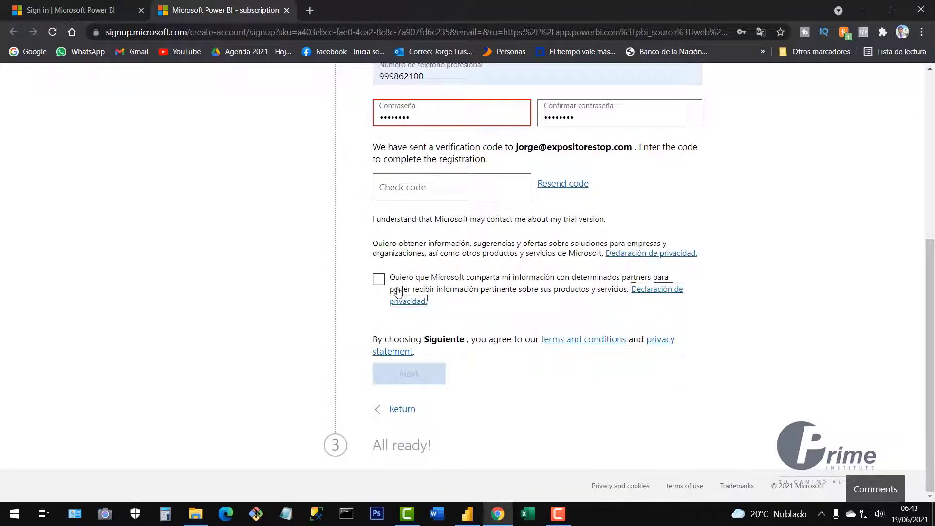
left_click(382, 282)
scroll(414, 401, "down", 3)
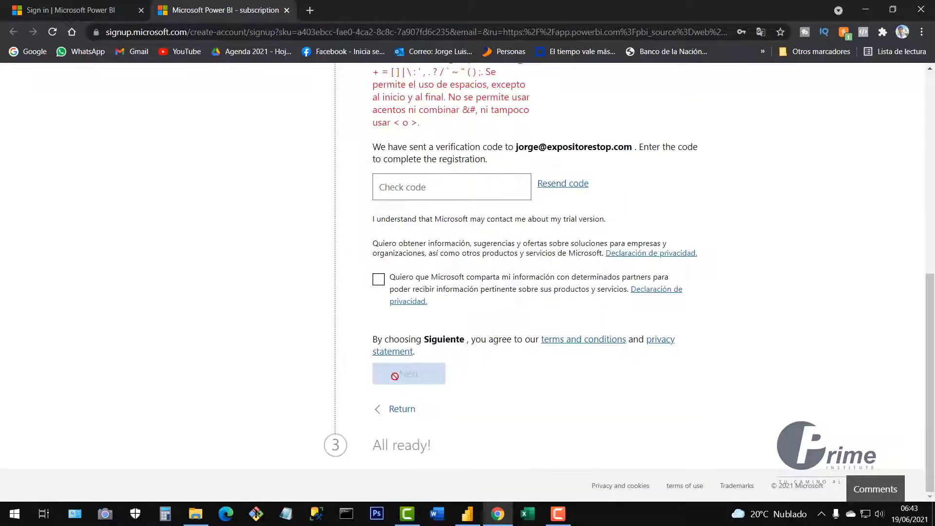
left_click(380, 283)
left_click(383, 187)
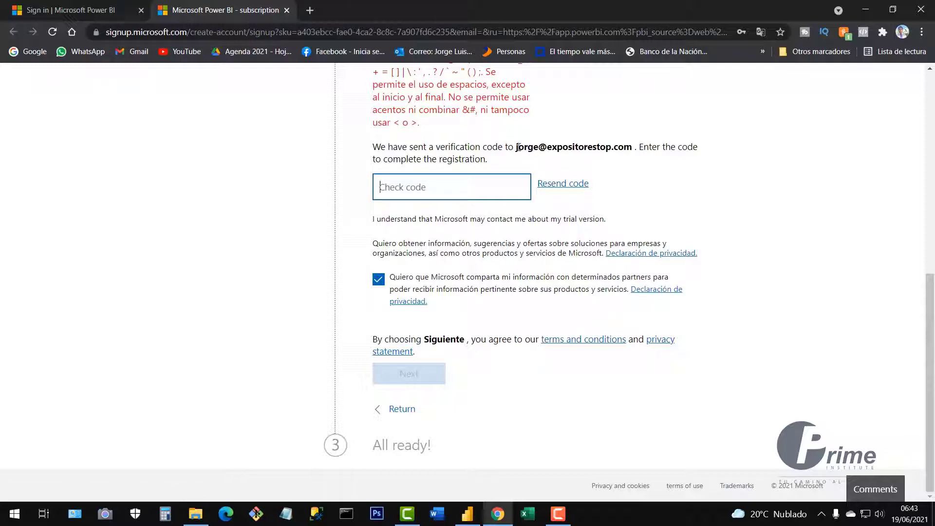
left_click_drag(518, 147, 633, 147)
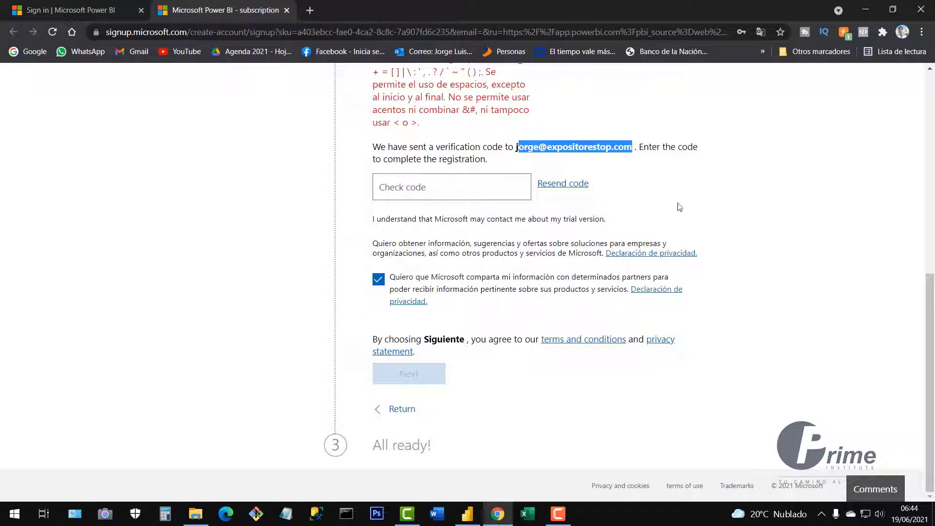
left_click(413, 190)
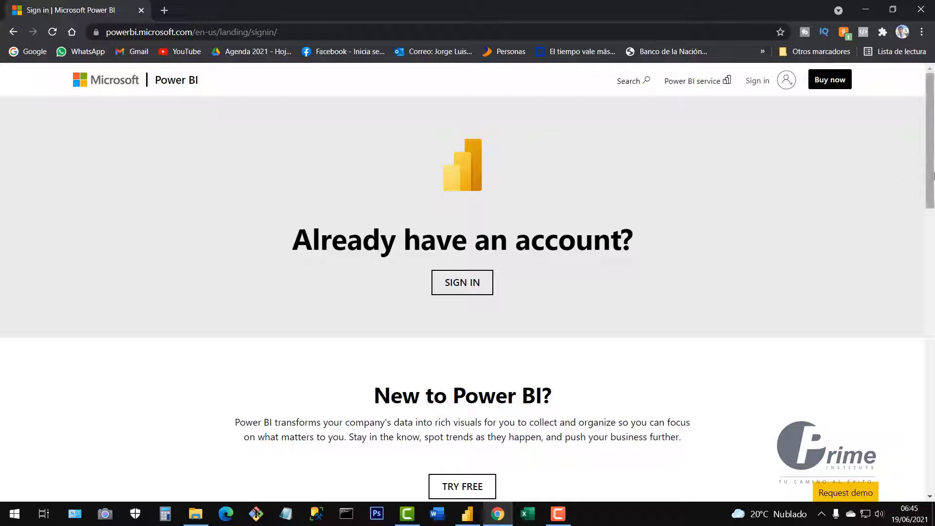
On powerbi.microsoft.com, bring up the Choose an account list from Sign in.
left_click_drag(930, 176, 930, 135)
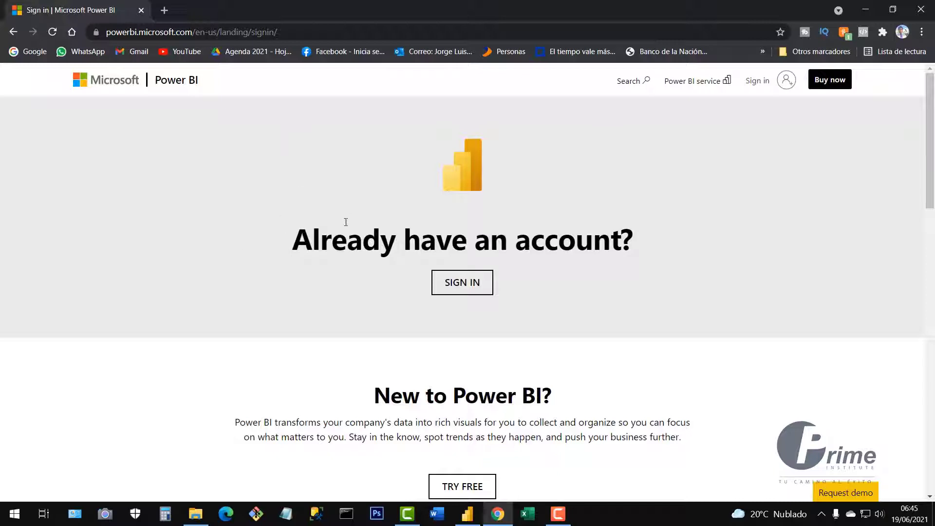
left_click(758, 81)
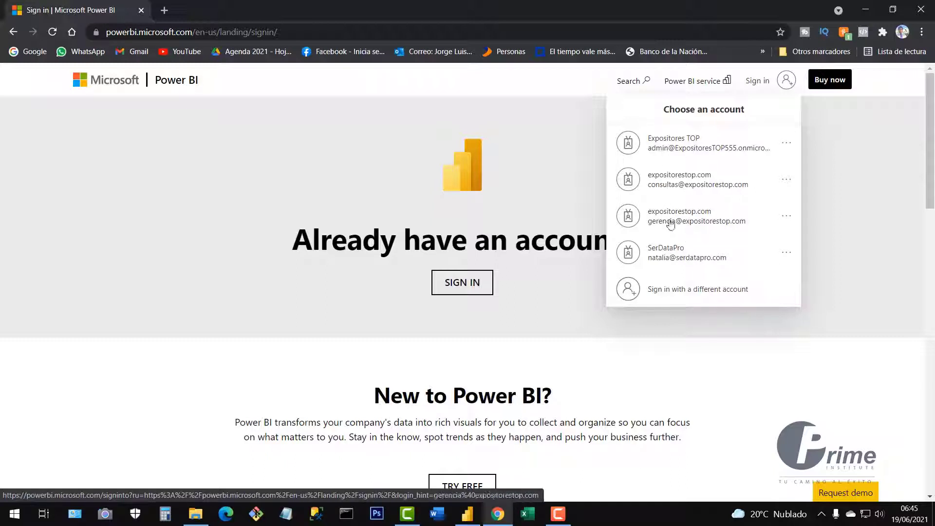
Sign in with the company management work account's password and decline staying signed in.
left_click(688, 227)
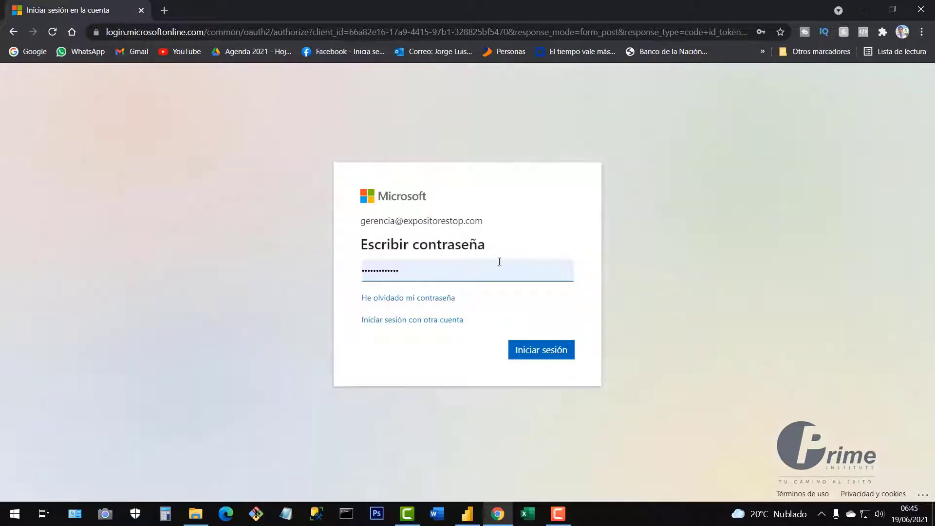
left_click_drag(482, 224, 361, 229)
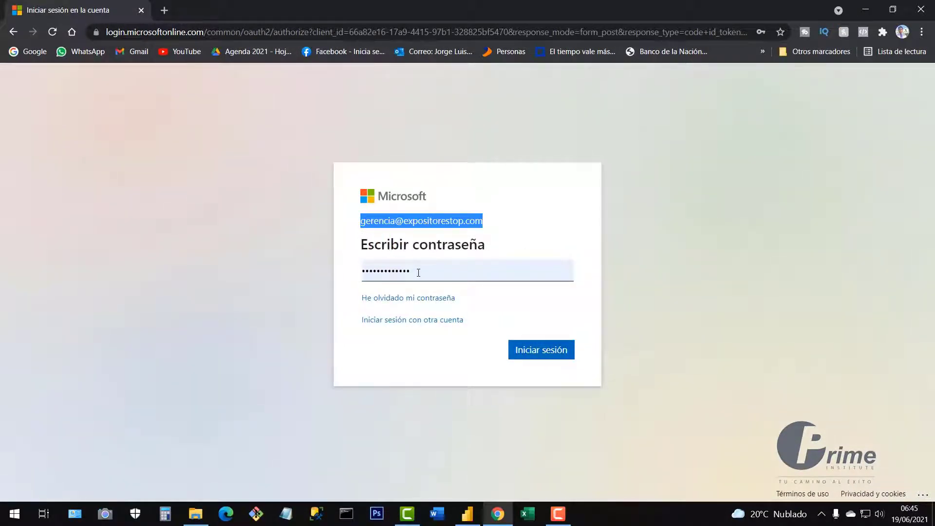
left_click_drag(419, 272, 359, 274)
left_click(565, 275)
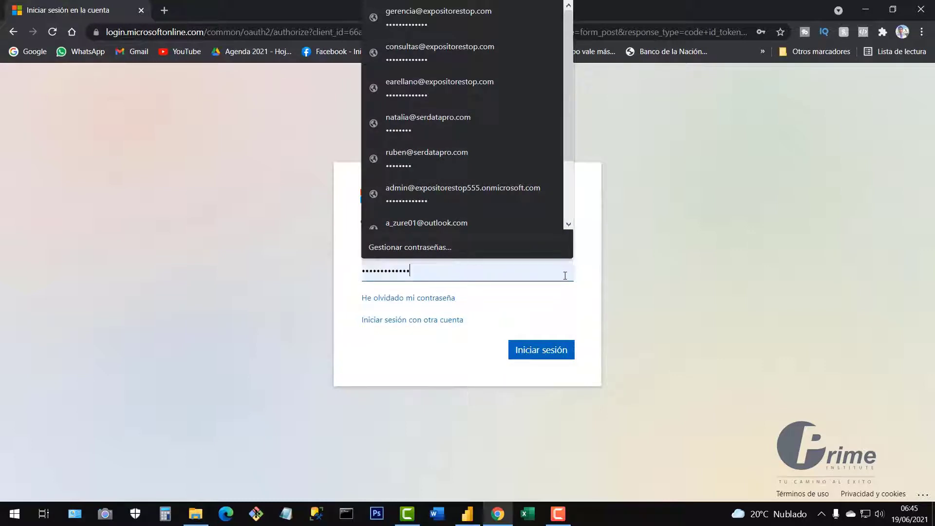
left_click(357, 211)
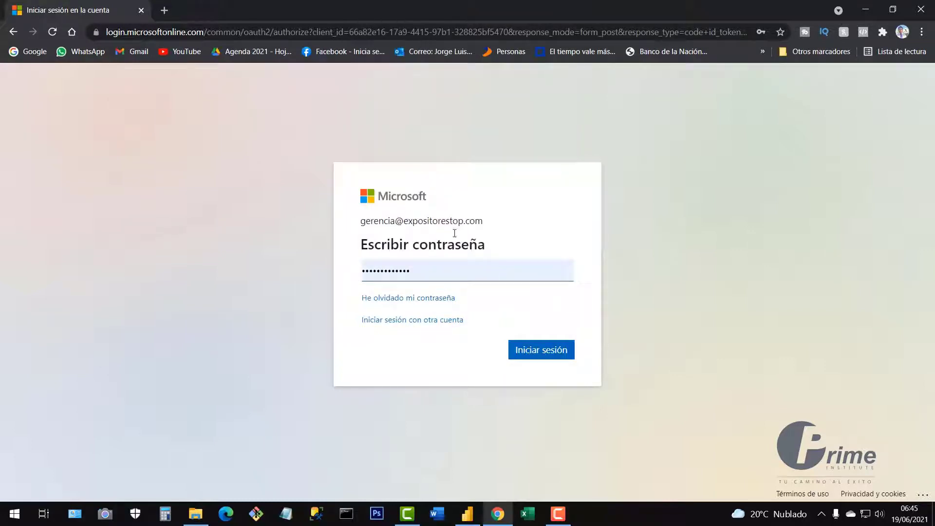
left_click(543, 355)
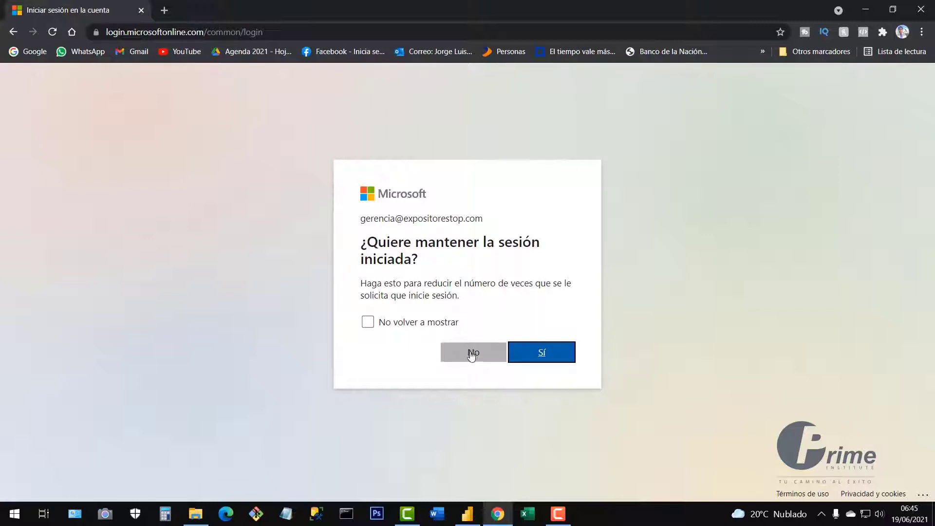
left_click(471, 350)
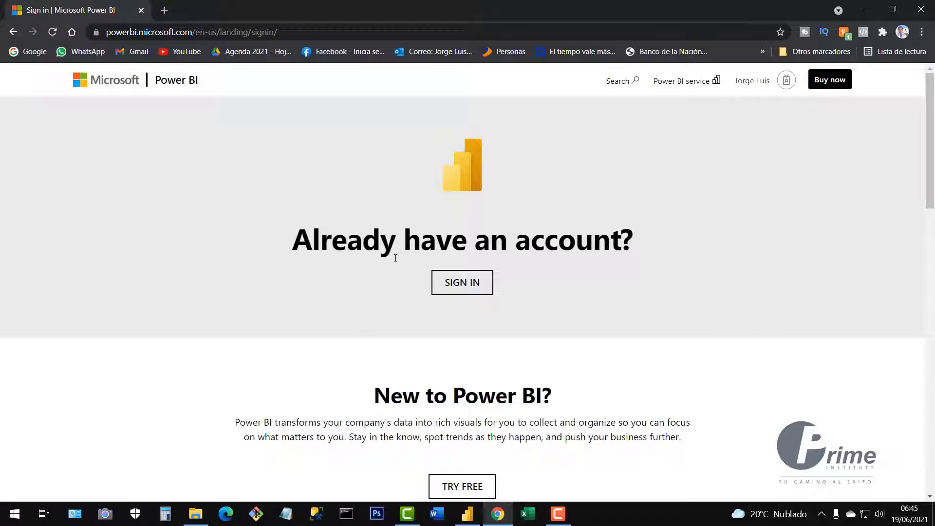
Go from the account menu to the Power BI service Home page.
scroll(565, 198, "down", 2)
scroll(575, 210, "up", 2)
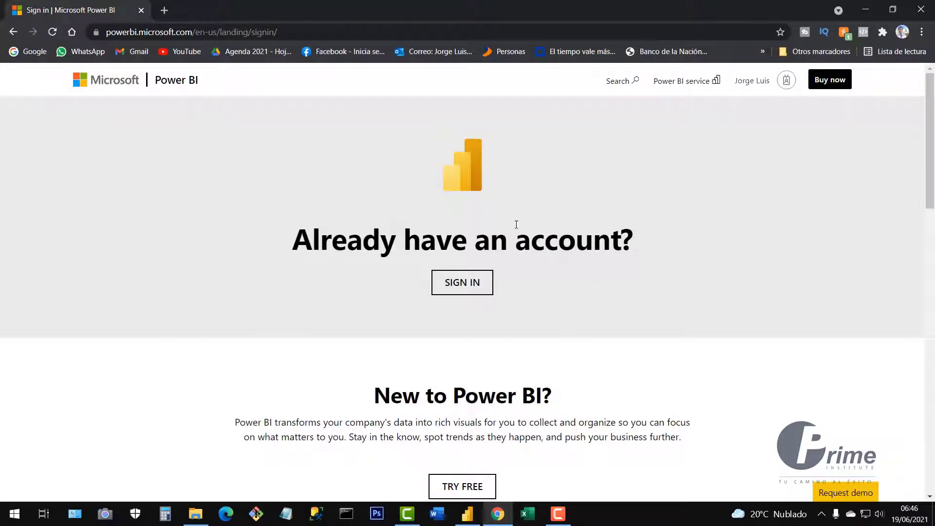
left_click(765, 86)
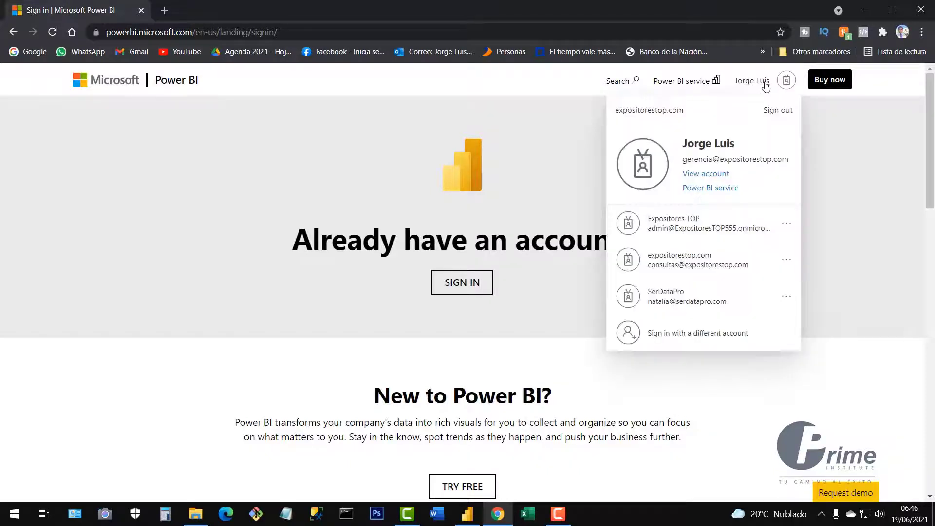
left_click(715, 191)
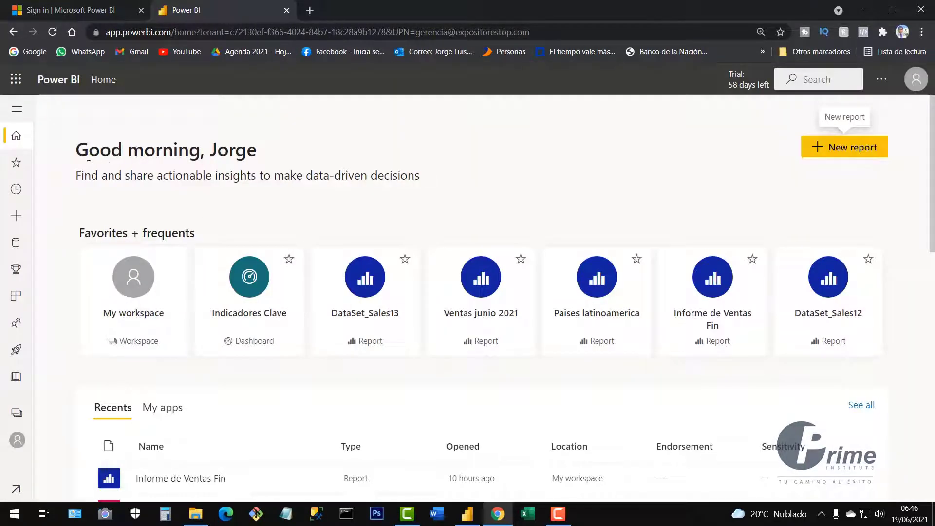
Expand the Power BI service navigation pane with full labels beside the Home page favourites and Recents.
left_click_drag(88, 157, 275, 157)
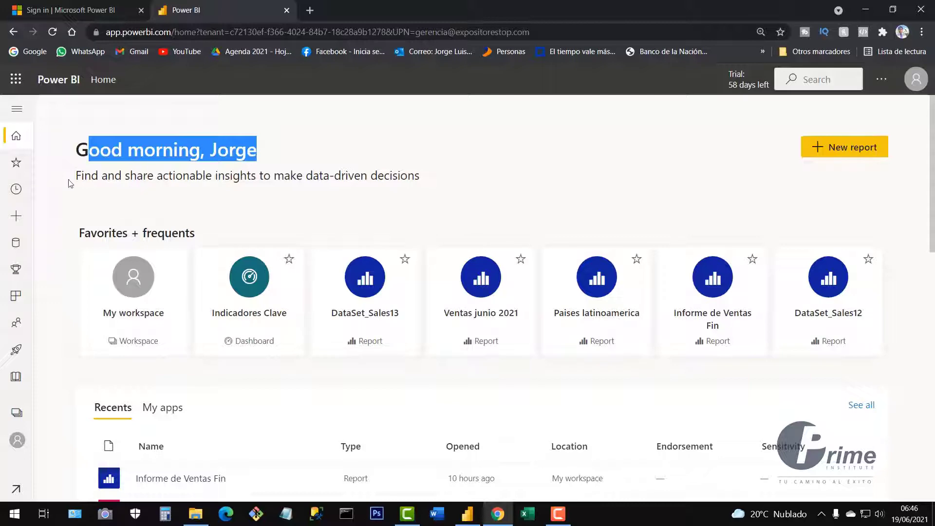
left_click(16, 111)
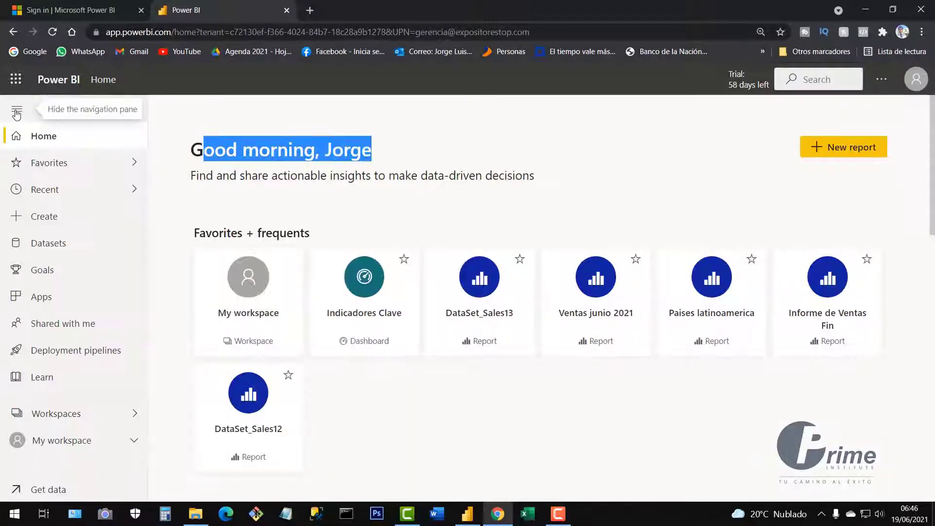
left_click(16, 114)
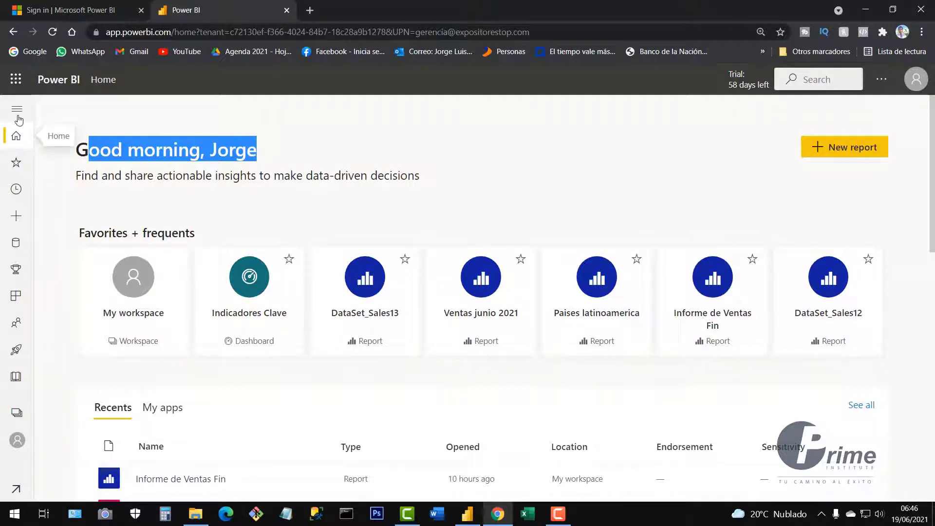
left_click(17, 109)
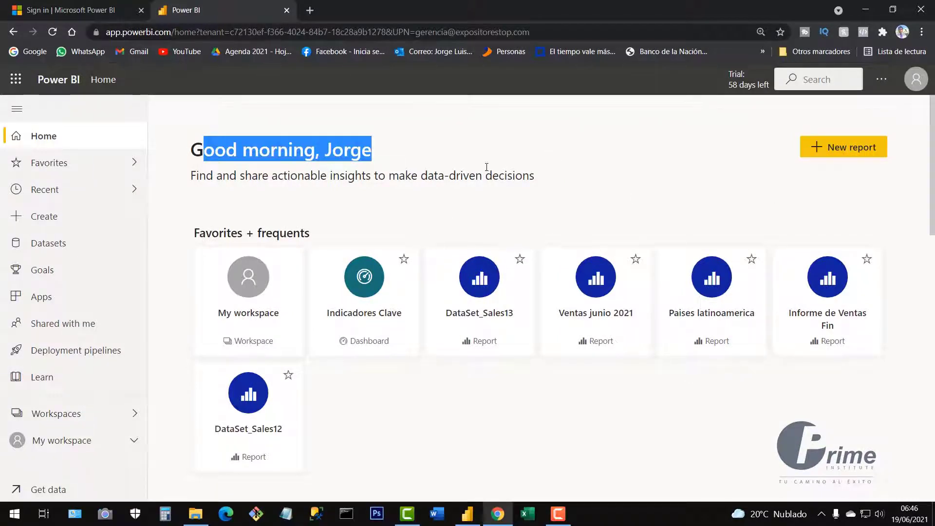
left_click(479, 129)
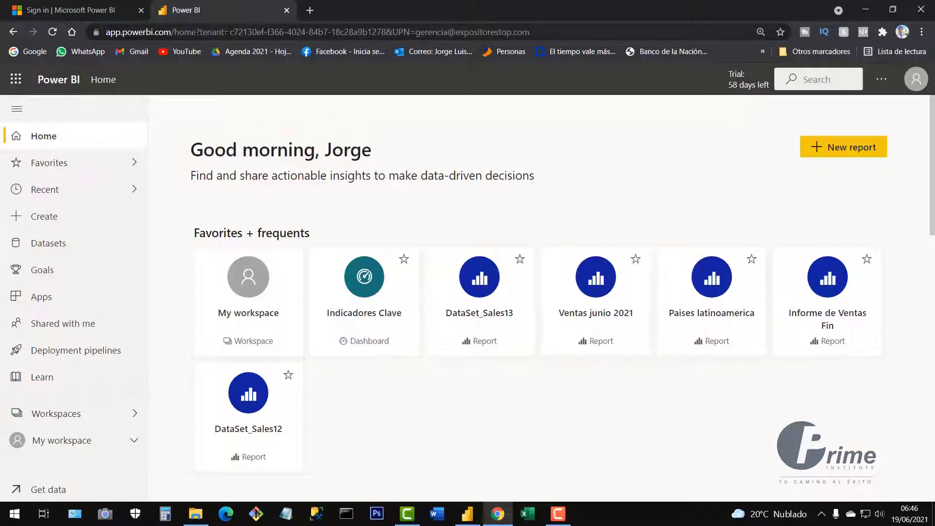
scroll(793, 292, "down", 2)
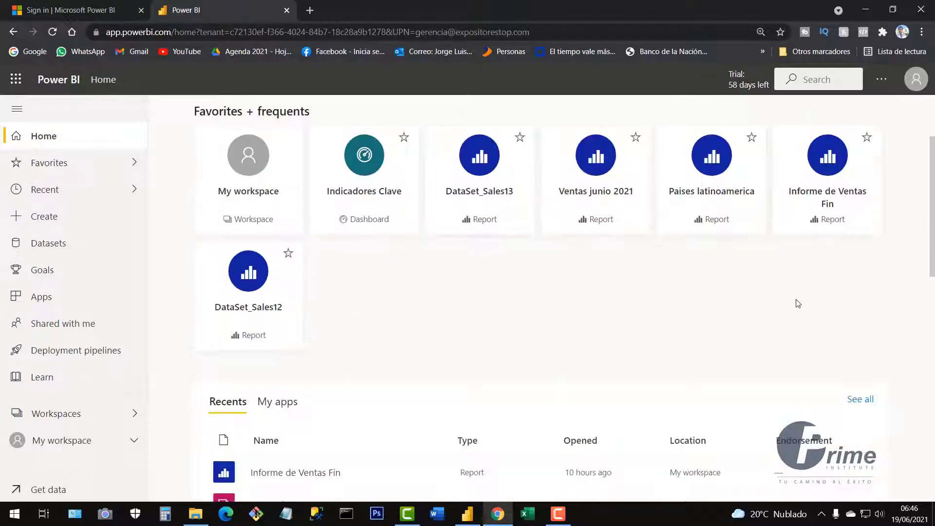
scroll(798, 303, "up", 2)
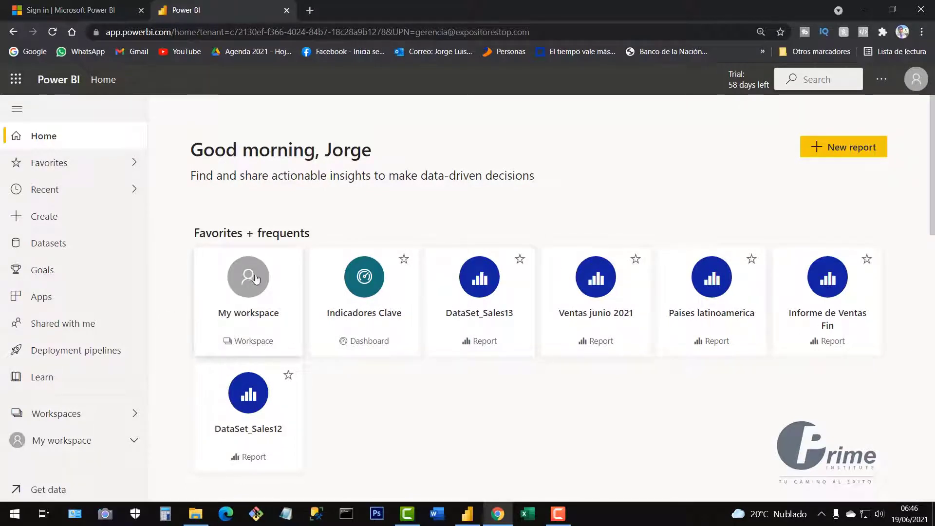
Bring the Untitled Power BI Desktop report forward and start the sign-in prompt.
left_click(469, 521)
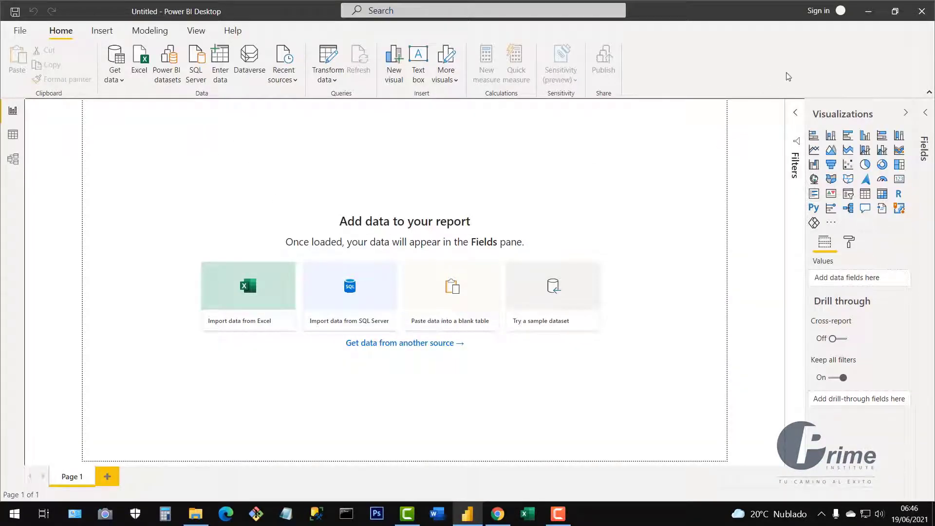
left_click(822, 14)
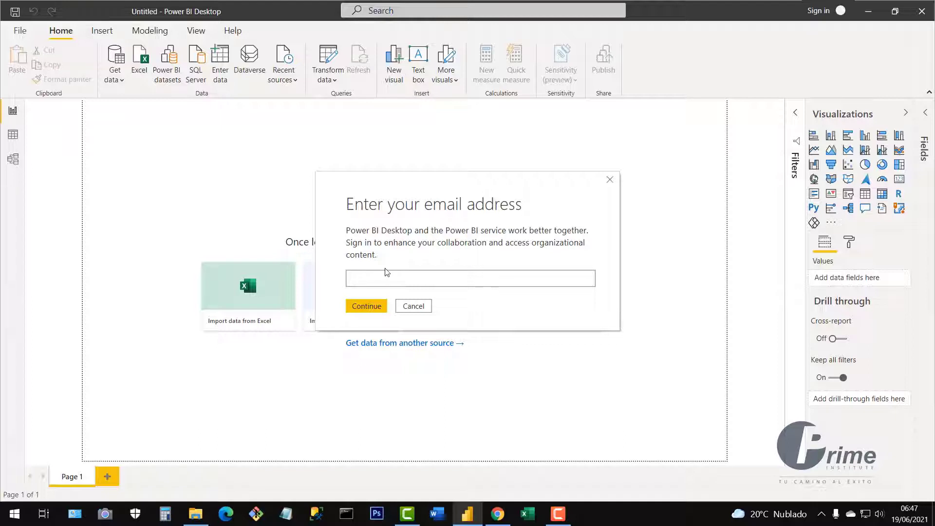
Sign in to Power BI Desktop with the work account e-mail address and password.
left_click(374, 309)
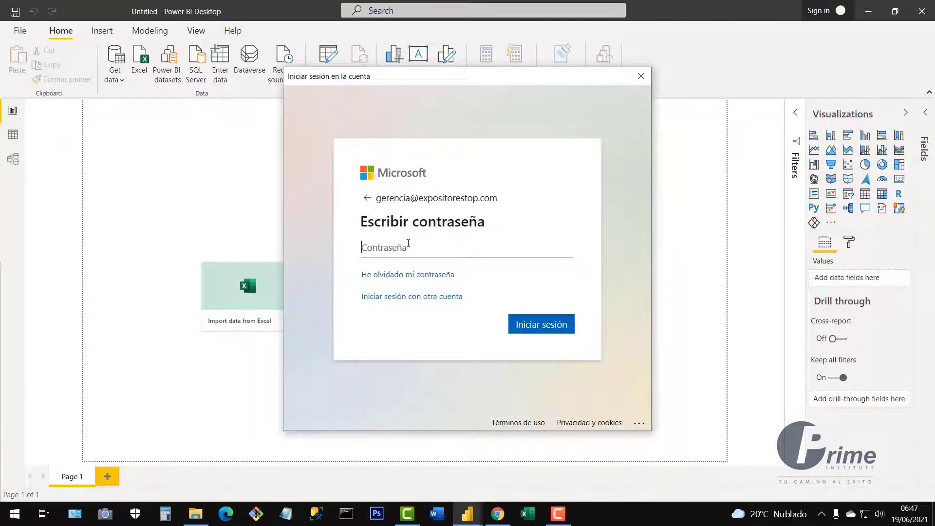
type("•••••••••")
left_click(541, 324)
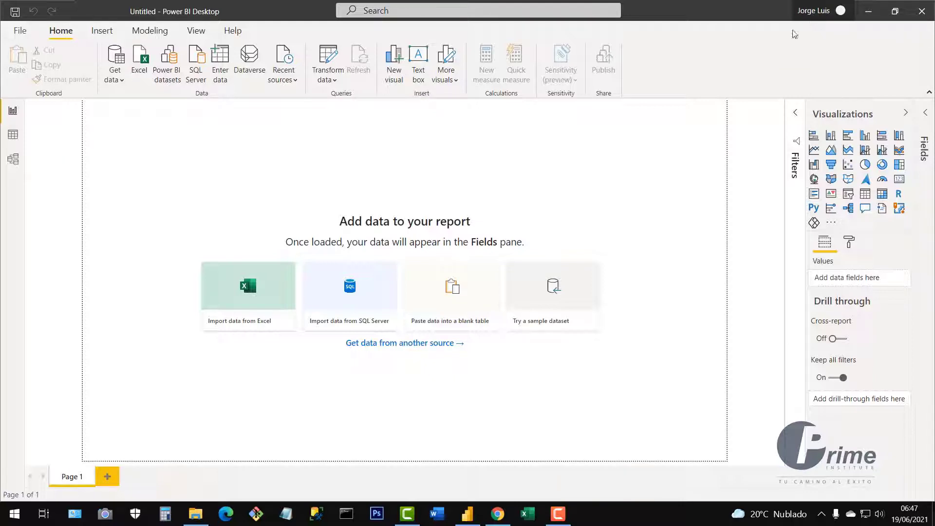
Switch from Power BI Desktop to File Explorer's Resources and Practices folder with its two Excel workbooks.
left_click(556, 481)
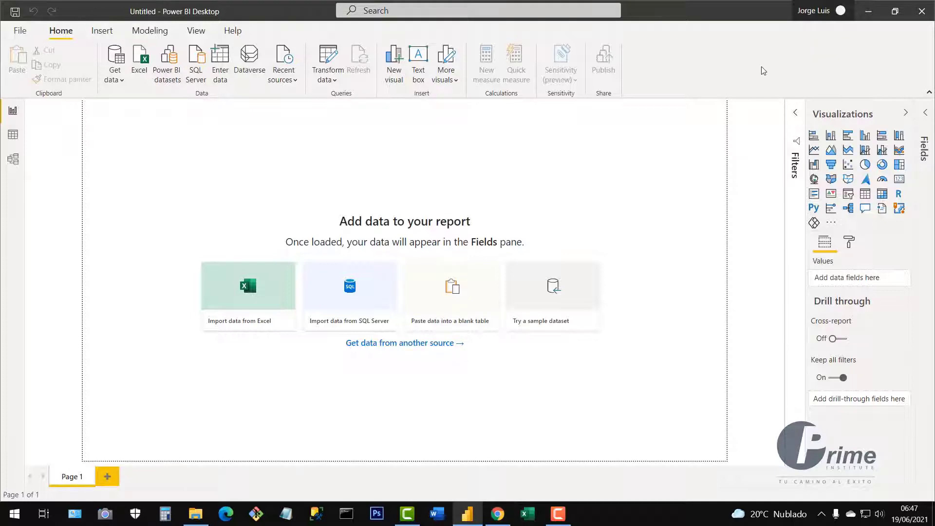
left_click(497, 513)
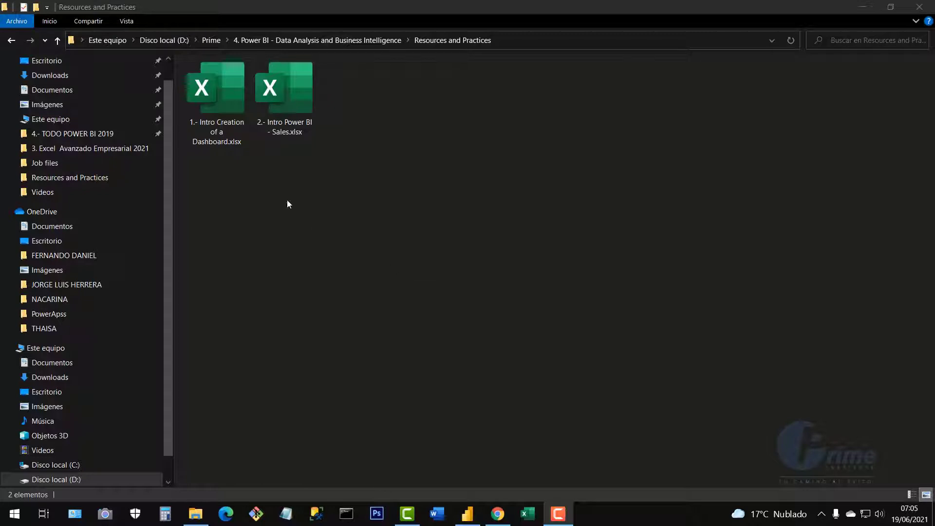
Open 1.- Intro Creation of a Dashboard.xlsx in Excel from File Explorer.
left_click(226, 120)
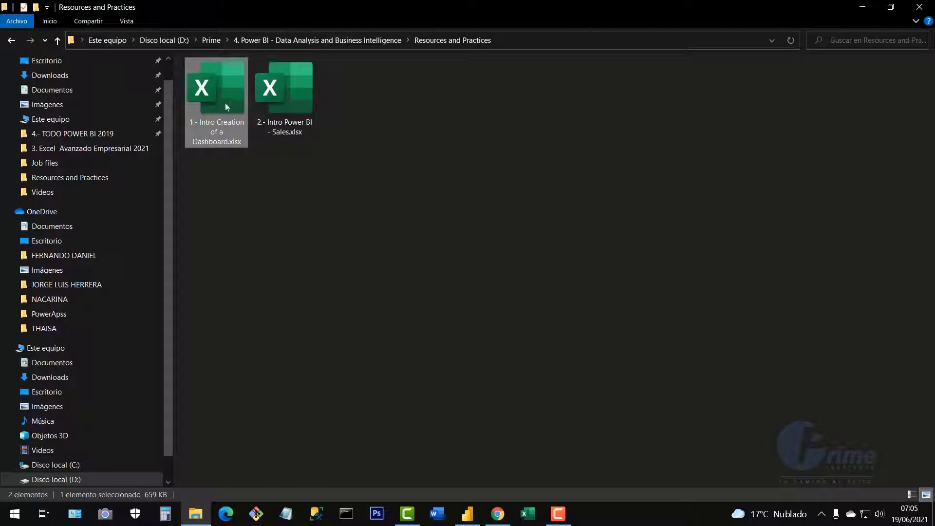
key("Return")
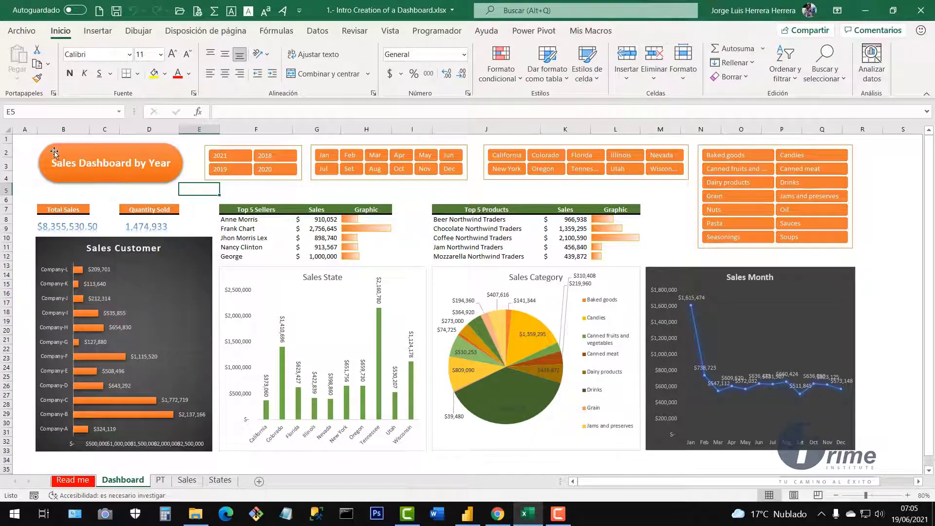
left_click(27, 141)
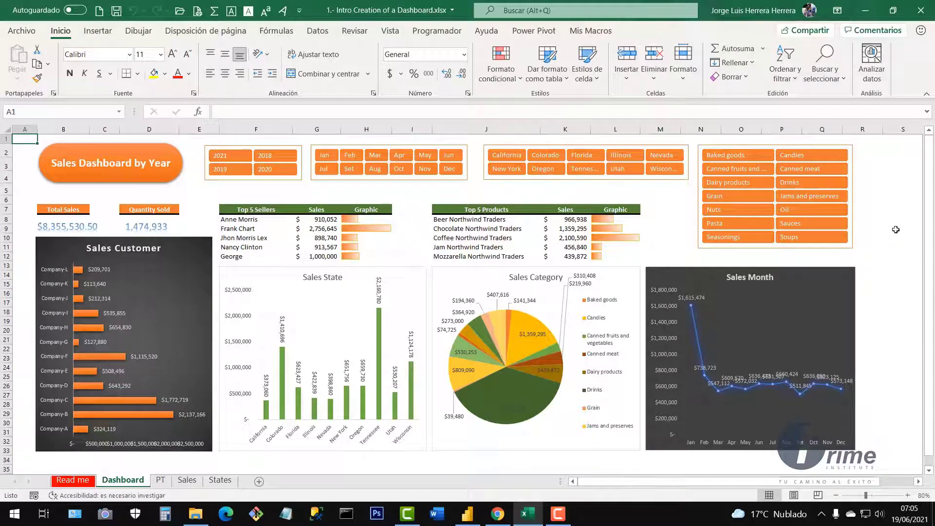
left_click(886, 217)
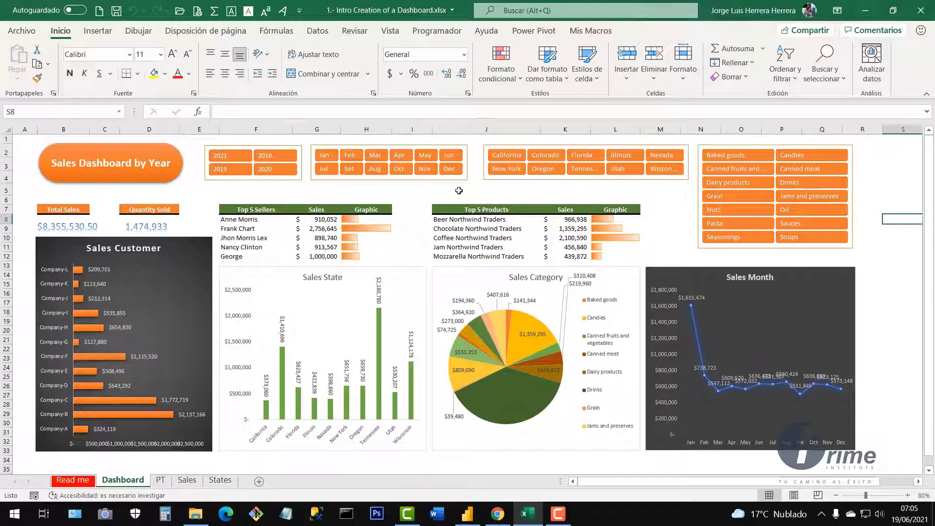
left_click_drag(619, 223, 616, 256)
left_click(487, 200)
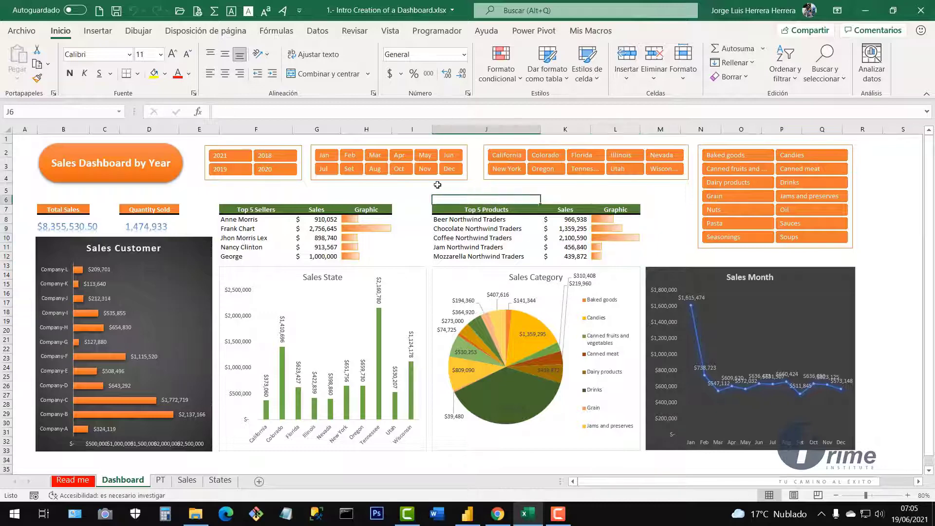
left_click(298, 181)
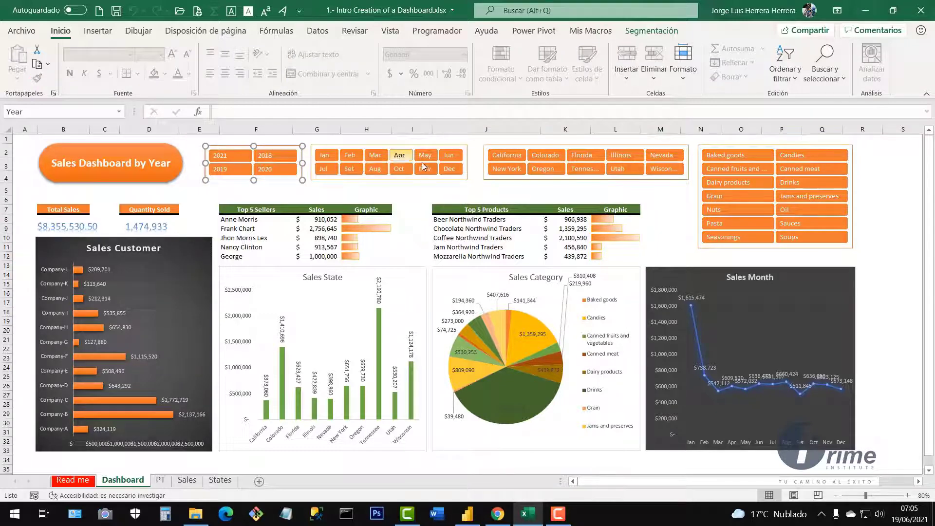
left_click(461, 178)
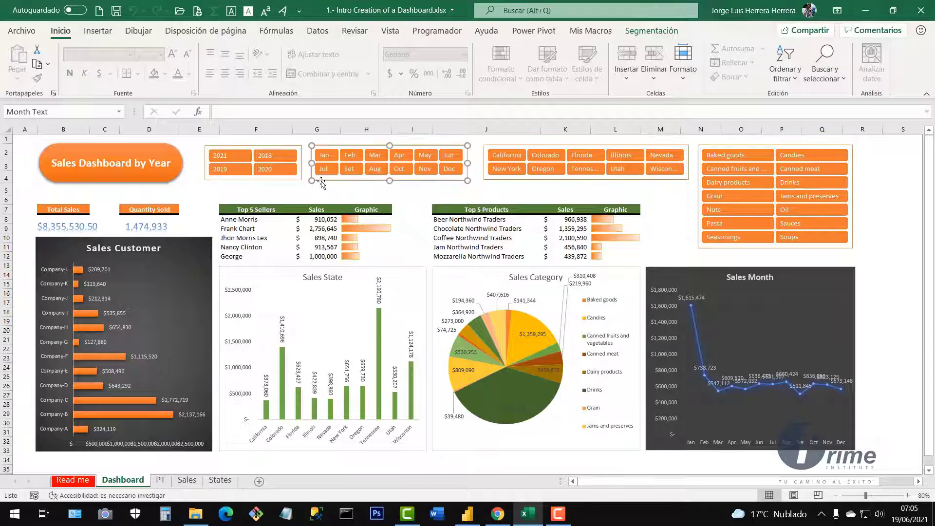
left_click(287, 190)
left_click(157, 148)
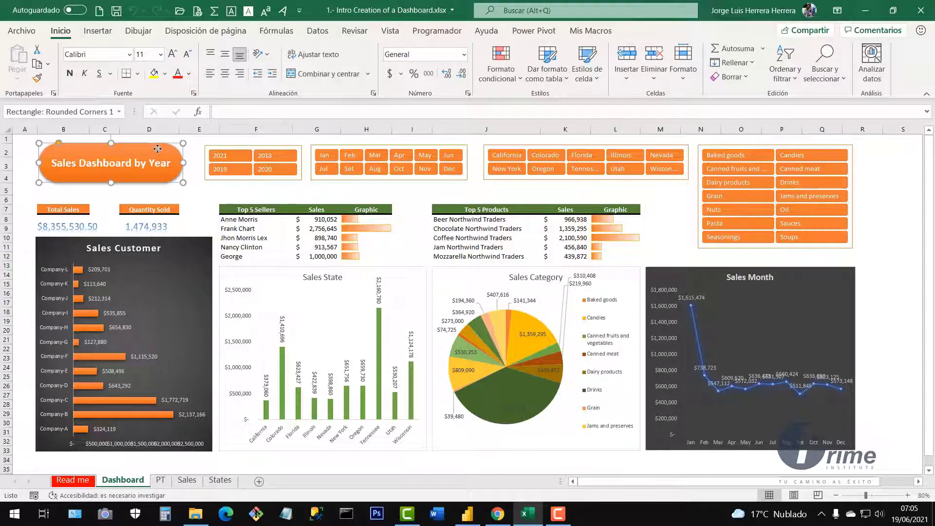
left_click(202, 190)
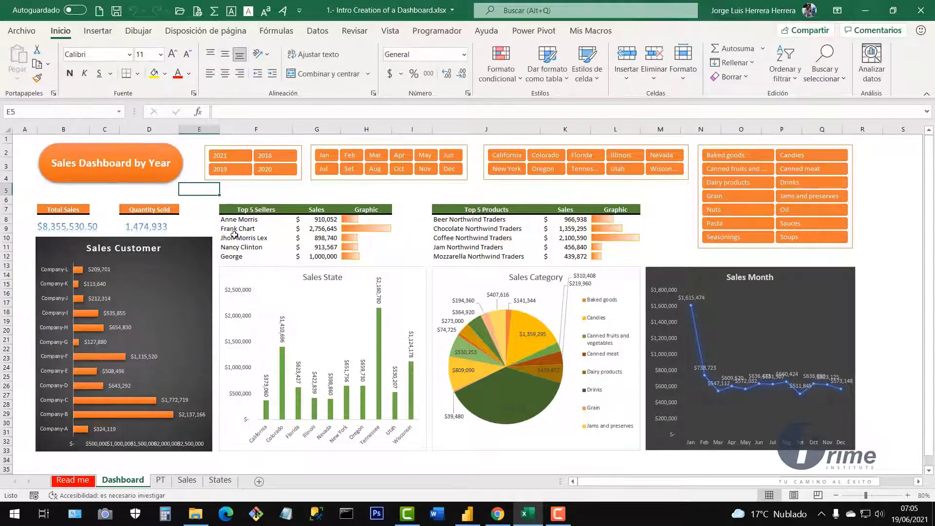
left_click(148, 227)
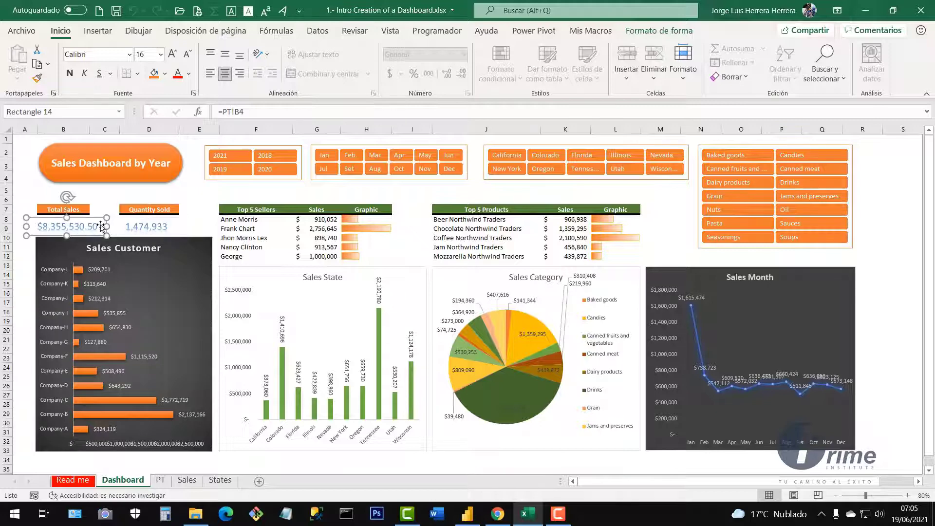
left_click(204, 190)
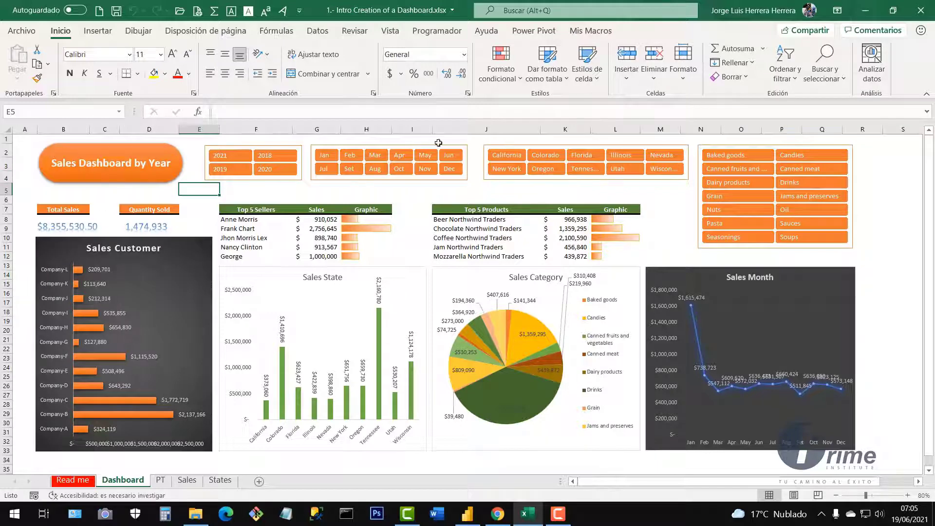
left_click(889, 202)
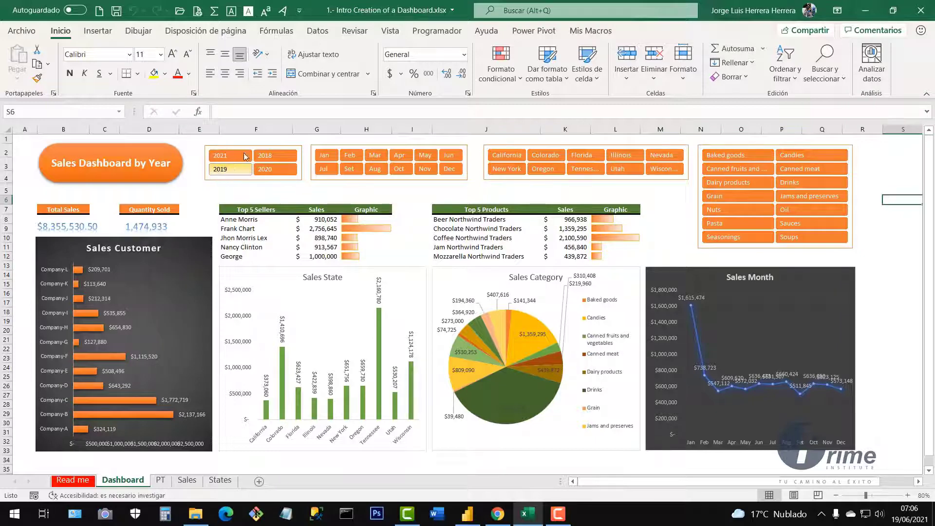
left_click(235, 174)
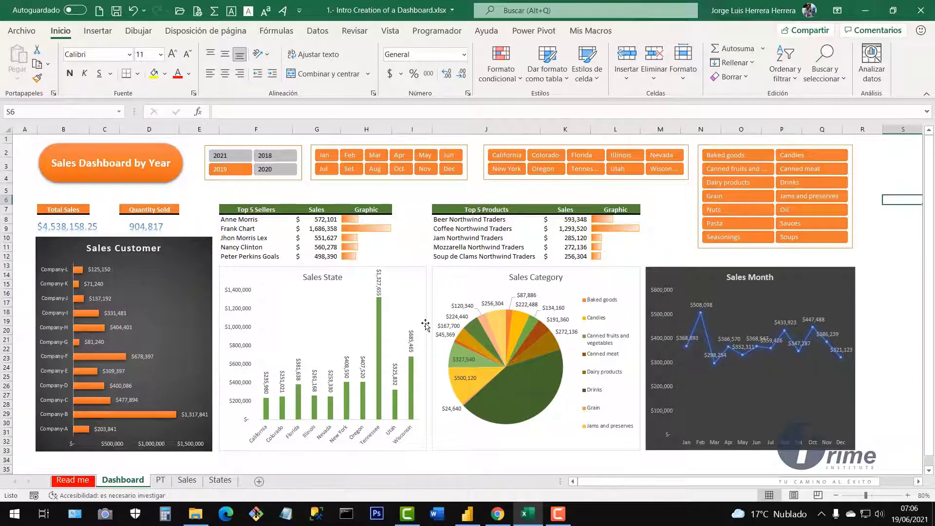
left_click(320, 158)
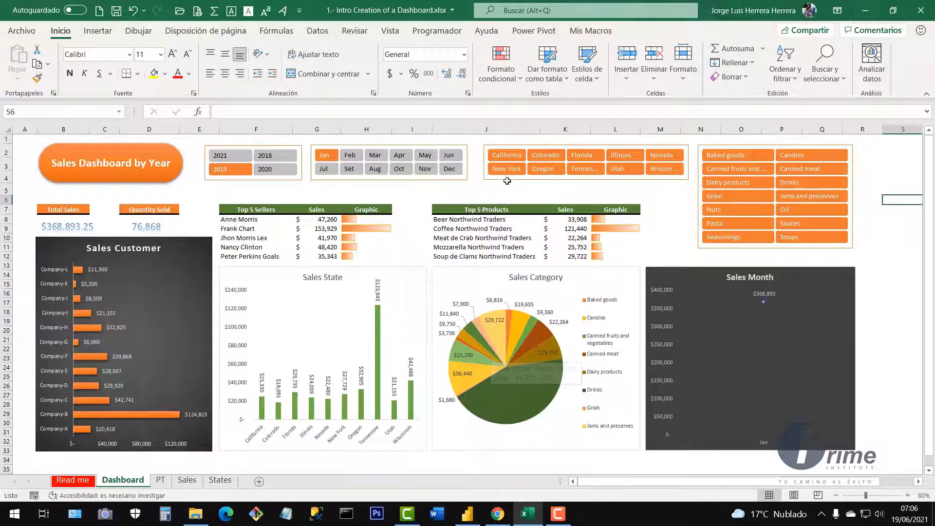
left_click(507, 158)
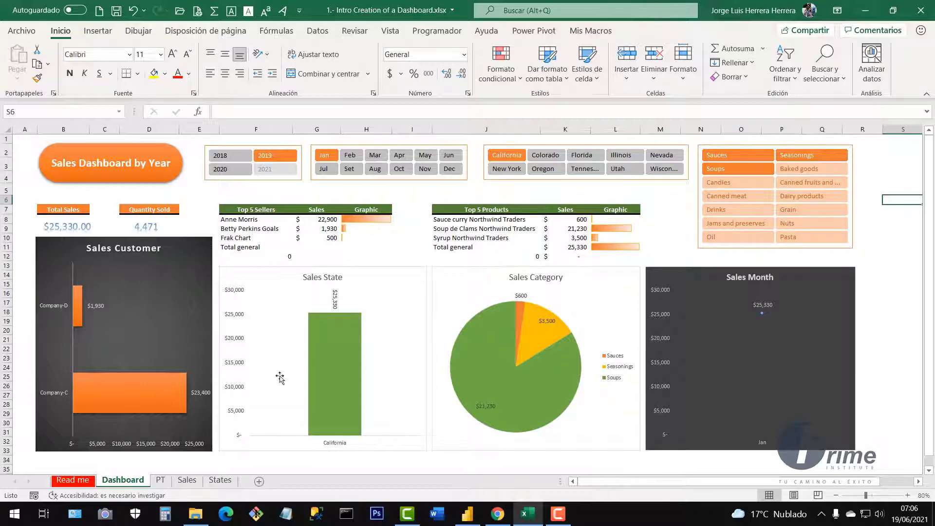
left_click(506, 158, "ctrl")
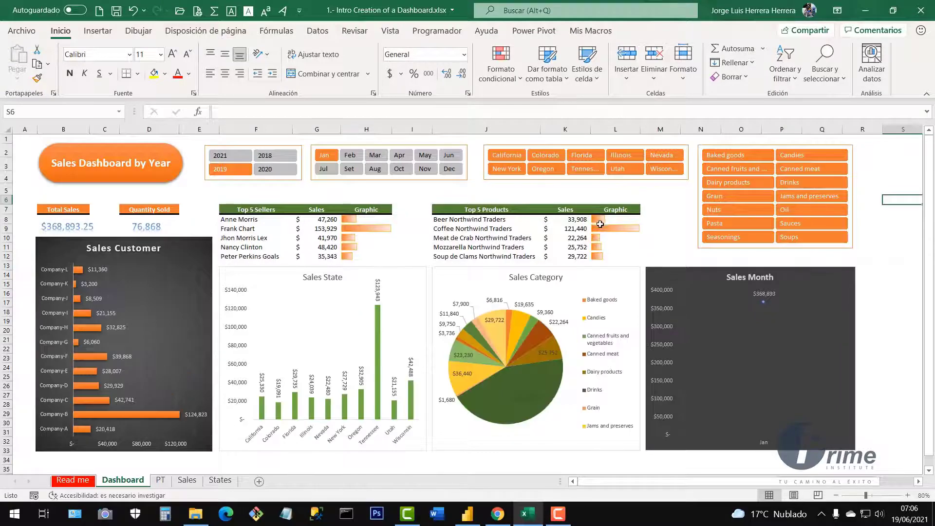
left_click(326, 161, "ctrl")
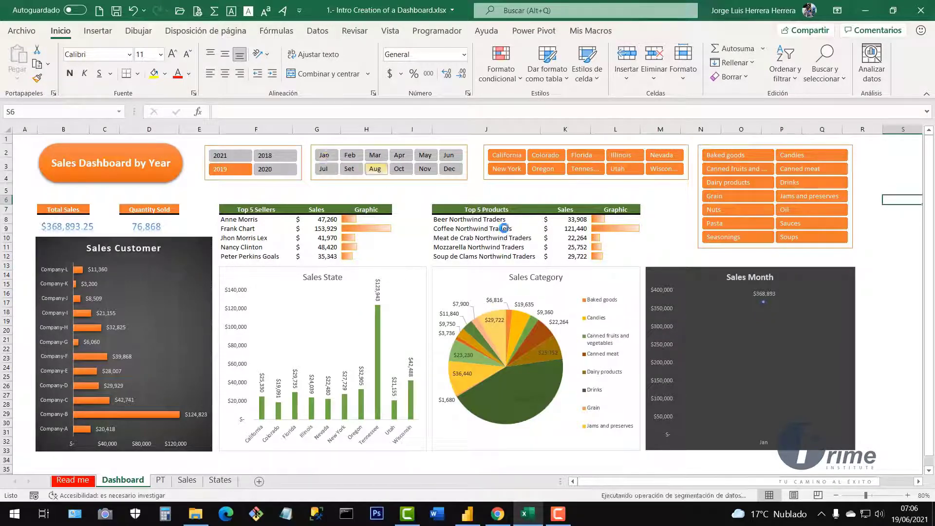
left_click(226, 171, "ctrl")
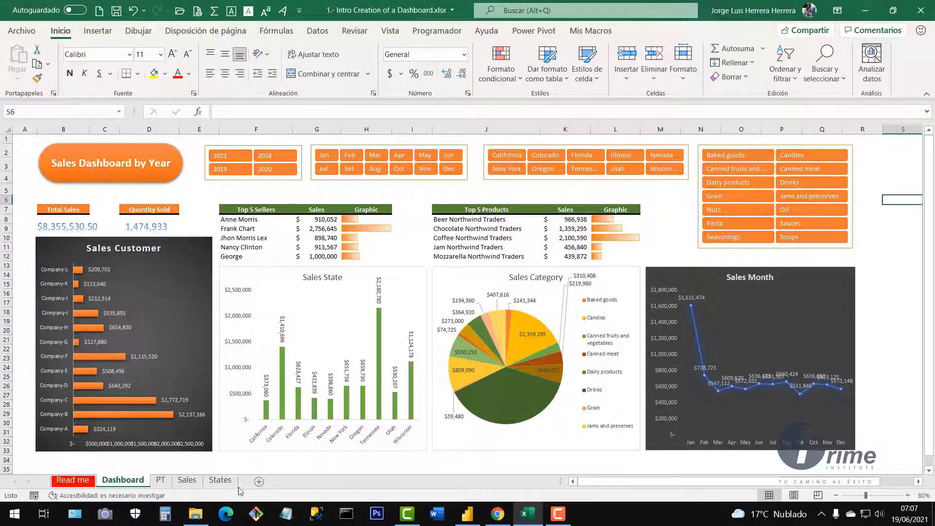
Browse the Sales table, selecting rows C4:I24 and the Seller and Day Text columns.
left_click(187, 480)
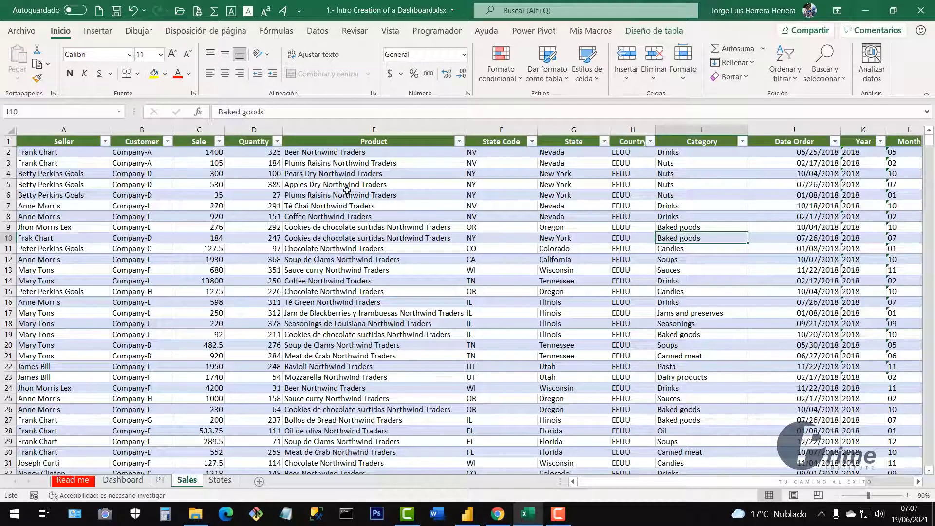
left_click(283, 181)
left_click_drag(210, 175, 687, 387)
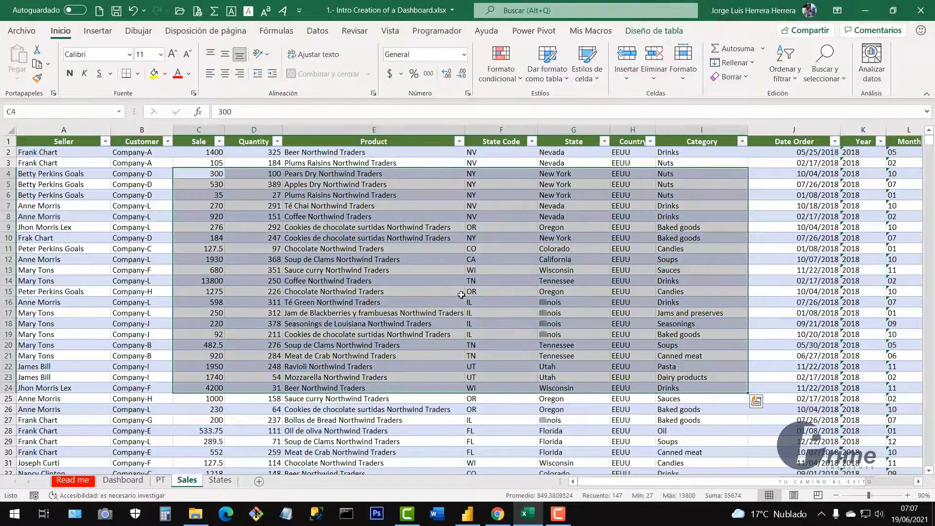
left_click(461, 292)
left_click(79, 129)
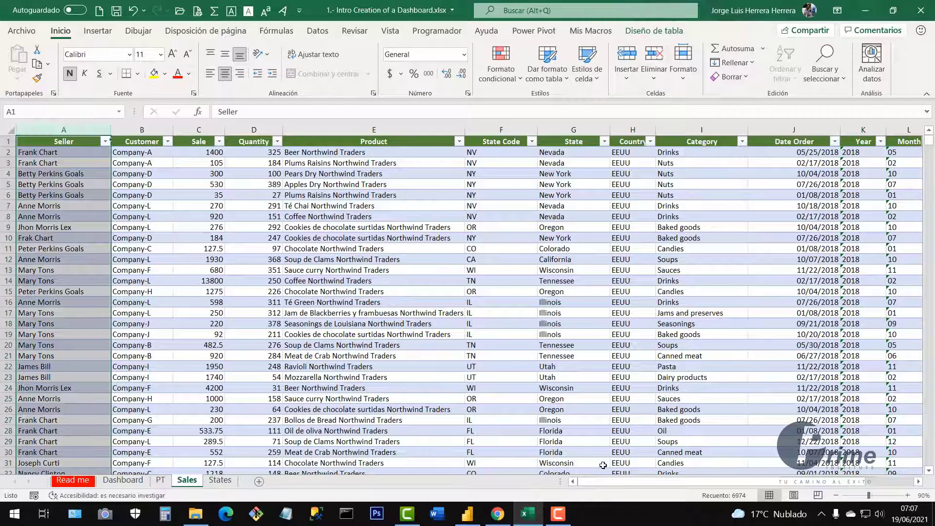
left_click_drag(612, 482, 858, 482)
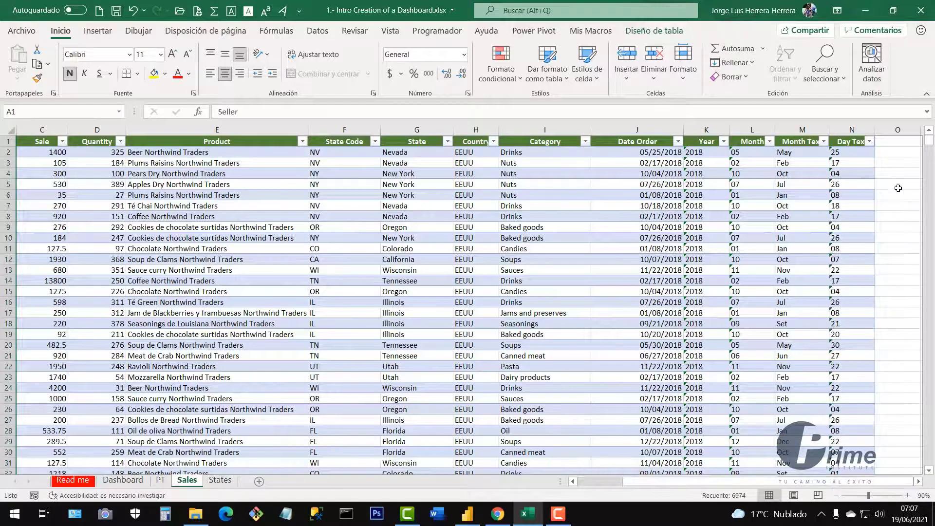
left_click(853, 129)
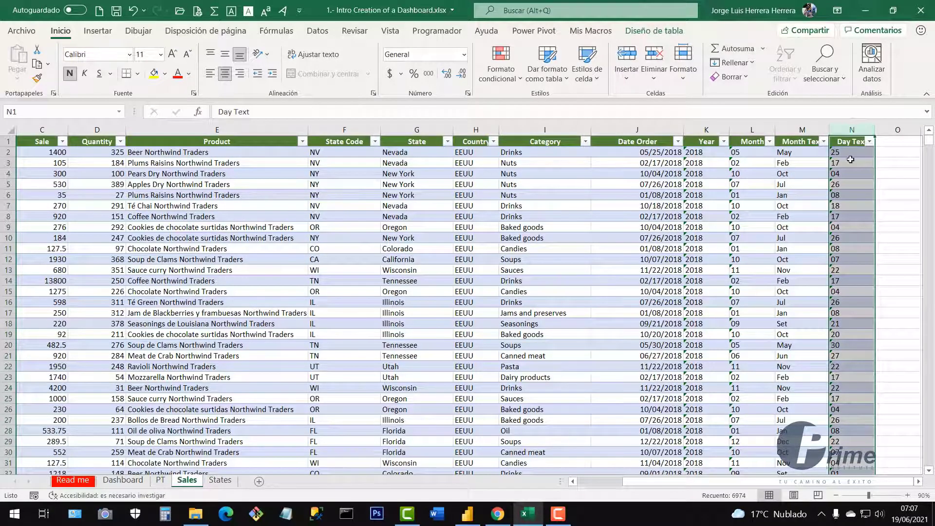
left_click(854, 180)
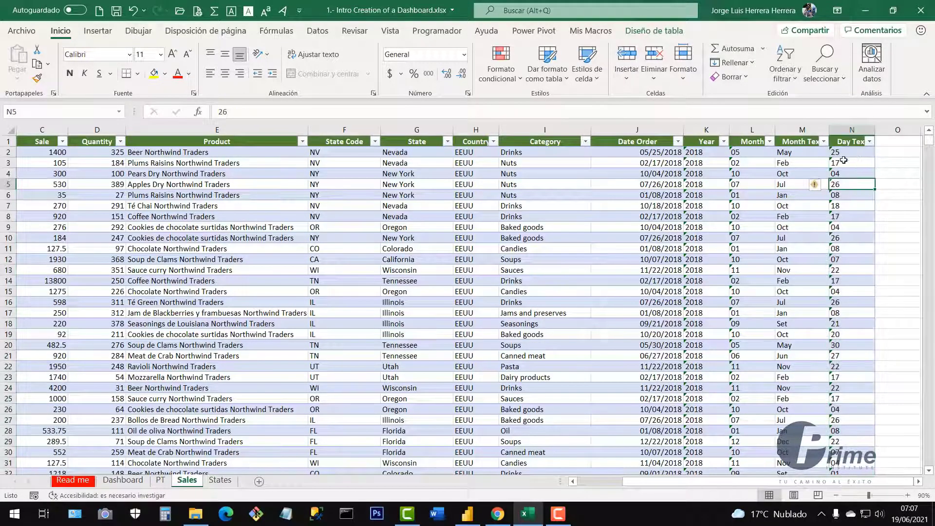
left_click(832, 218)
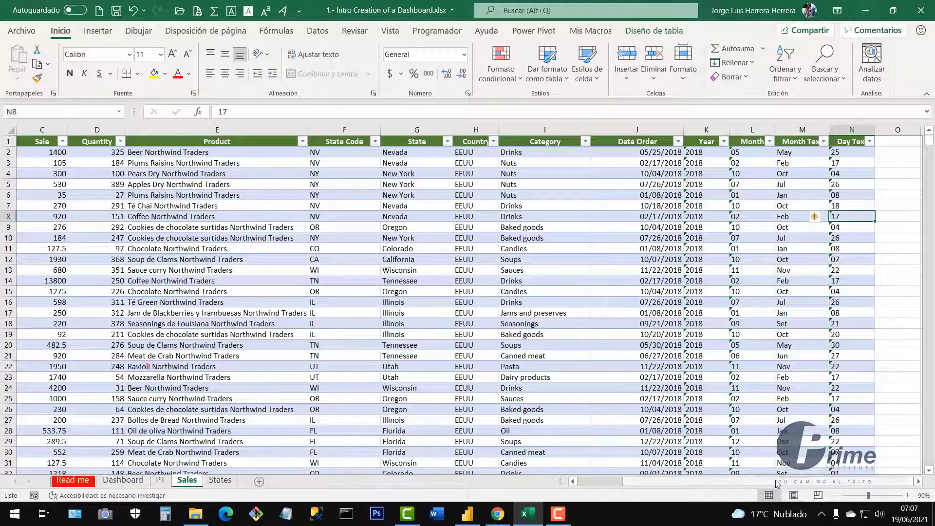
Jump to the Sales table's last Customer row and back, then select the States list A1:B11.
scroll(474, 433, "left", 3)
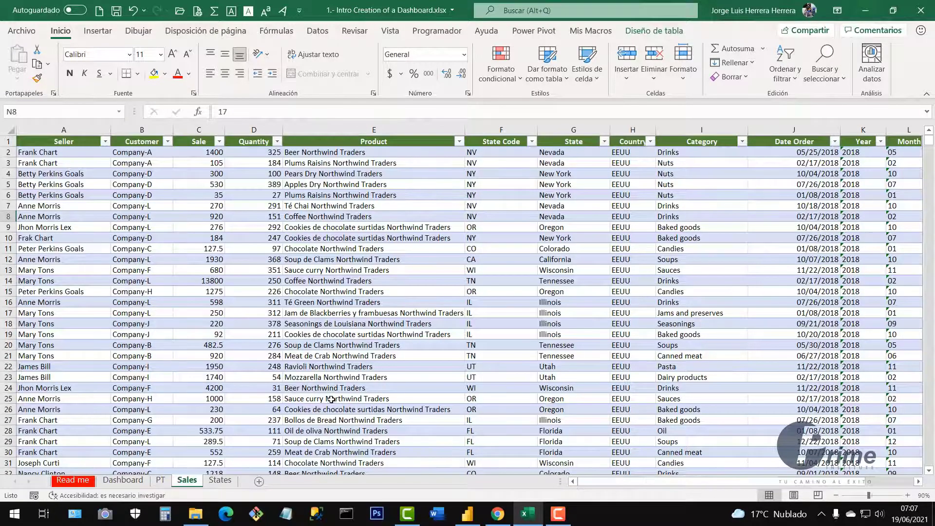
scroll(341, 400, "down", 9)
left_click(132, 313)
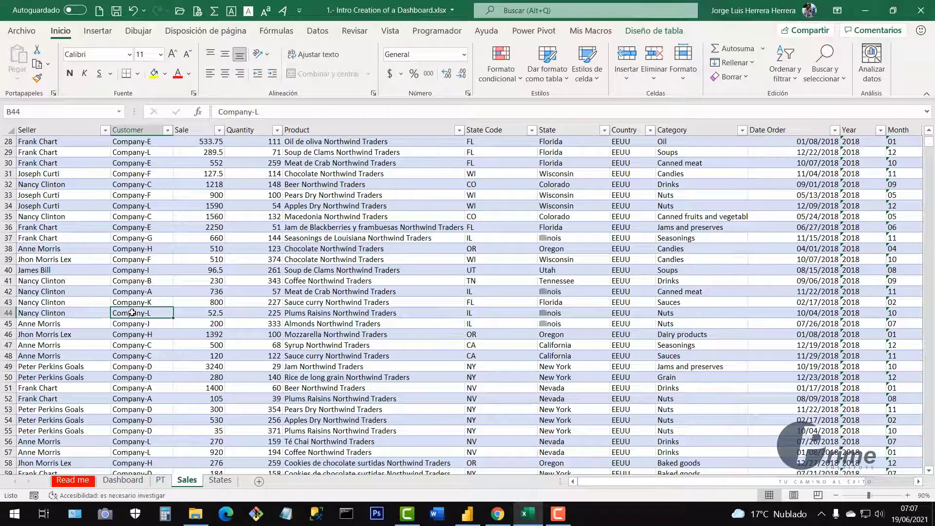
key("ctrl+Down")
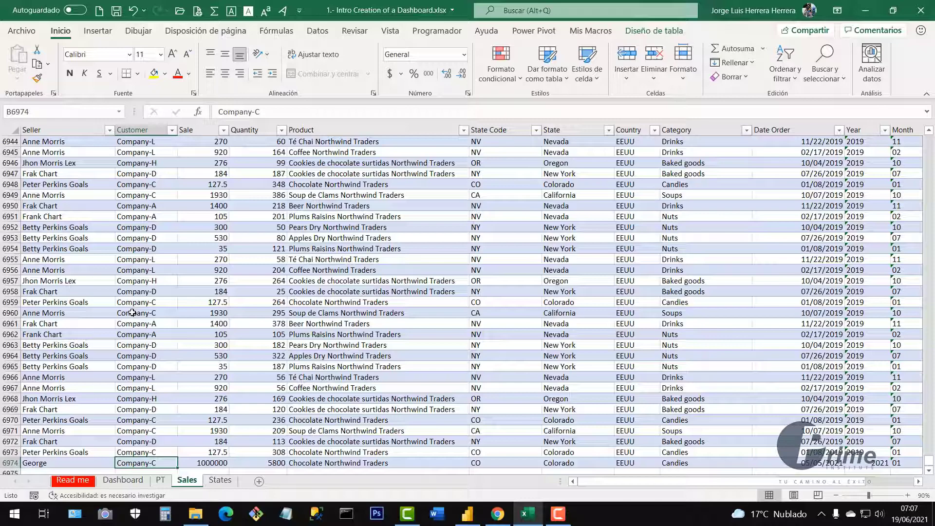
key("ctrl+Up")
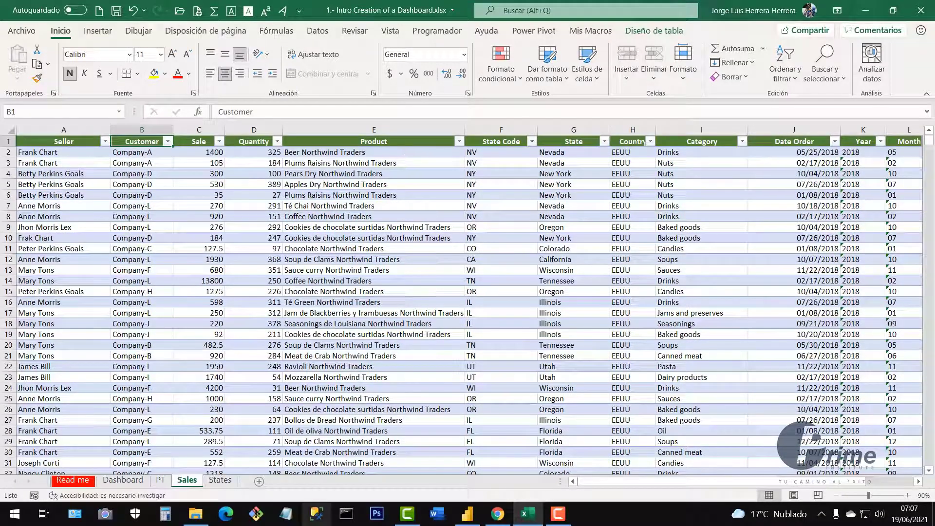
left_click(220, 481)
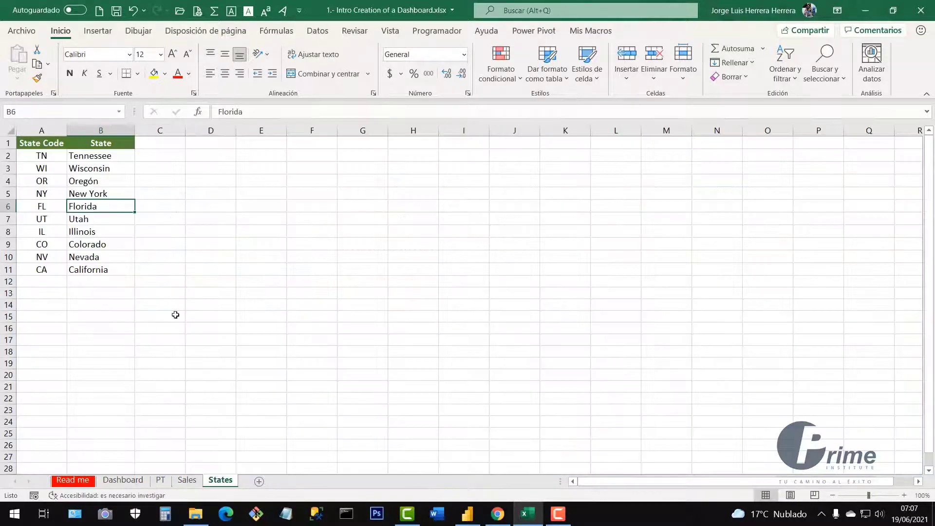
left_click_drag(39, 143, 104, 267)
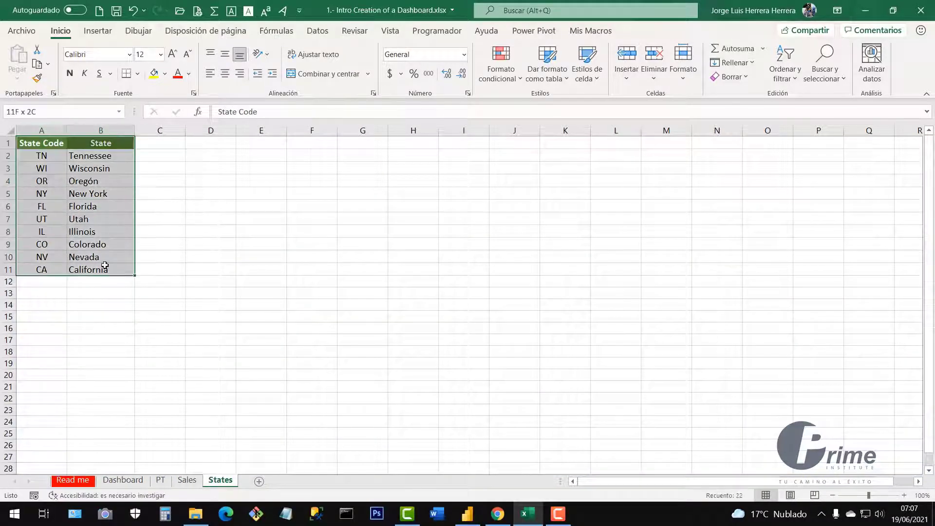
Inspect the Sales State column values, such as New York and Oregon, then switch to the PT sheet.
left_click(187, 480)
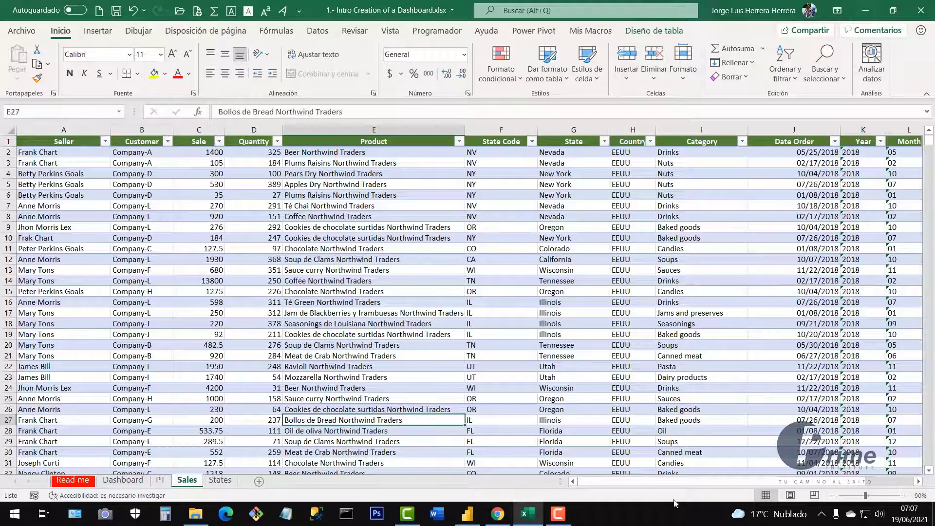
left_click_drag(679, 482, 793, 485)
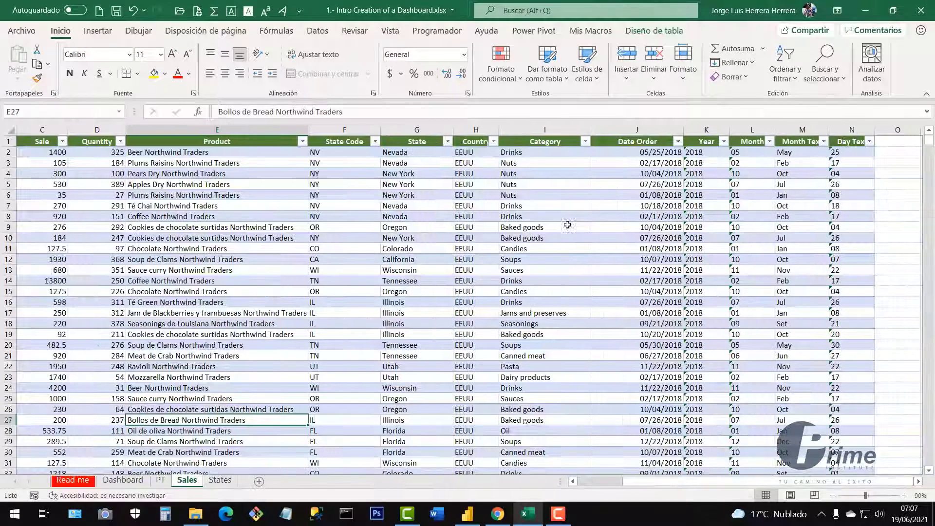
left_click(411, 159)
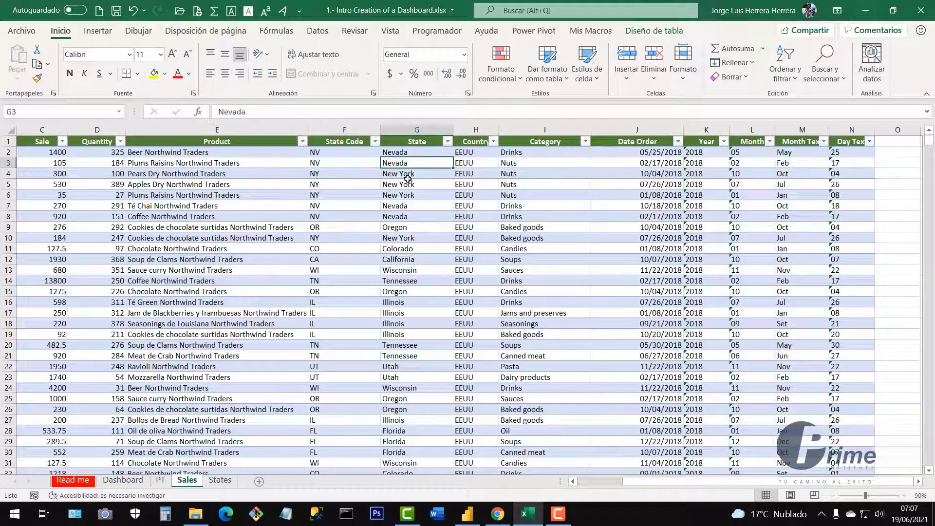
left_click(409, 183)
left_click(412, 227)
left_click_drag(416, 152, 422, 388)
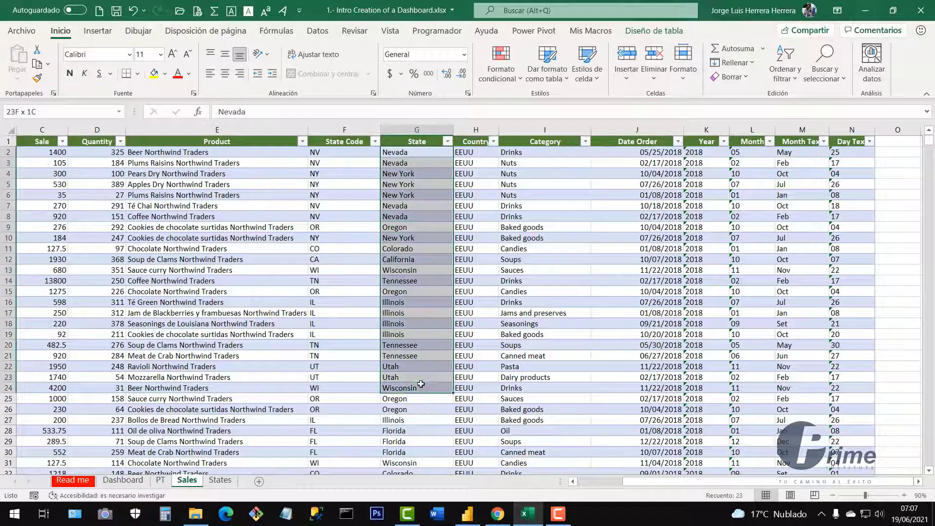
left_click(413, 175)
left_click_drag(417, 161, 421, 314)
left_click_drag(415, 184, 414, 194)
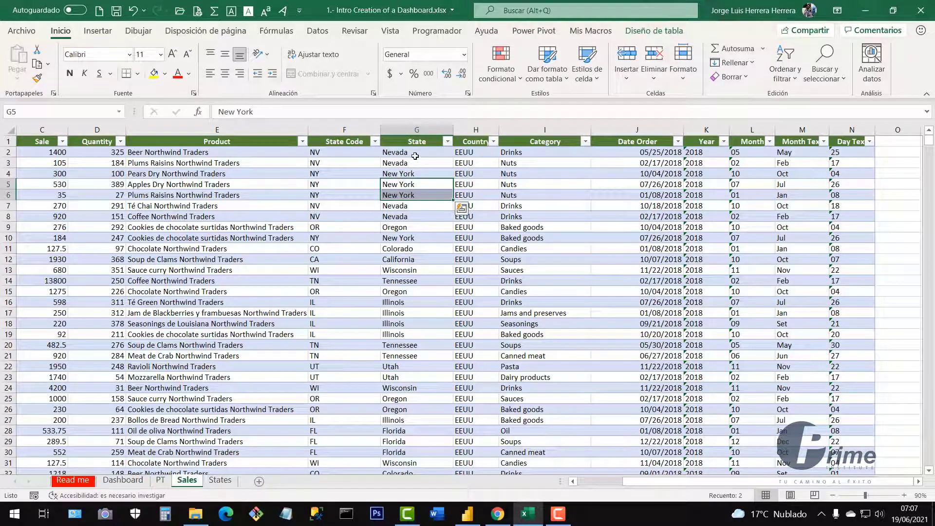
left_click(369, 228)
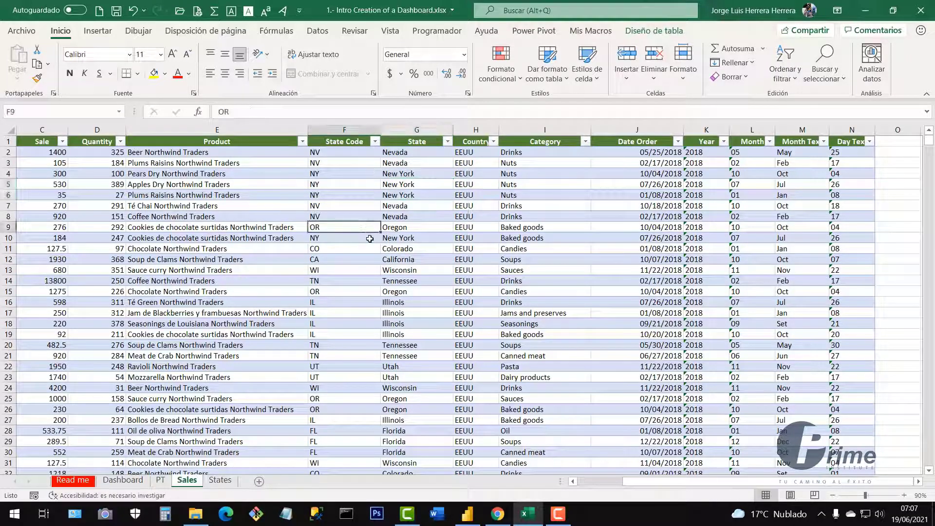
left_click(160, 480)
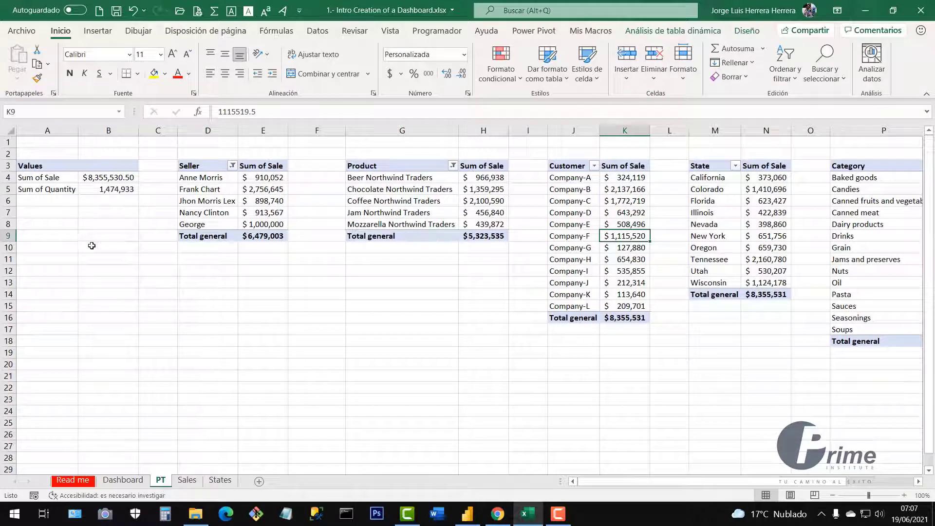
Zoom the PT sheet out to 90% and back to 100%.
left_click(151, 290)
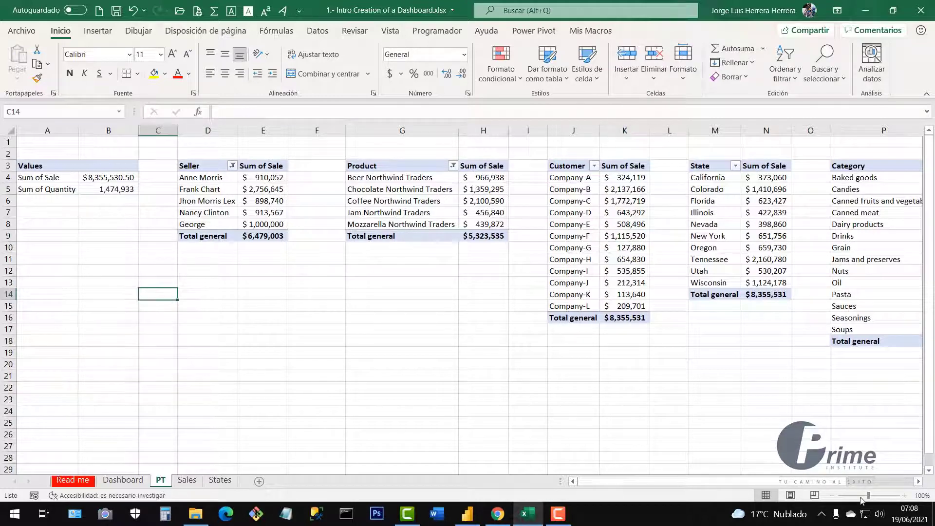
left_click(832, 495)
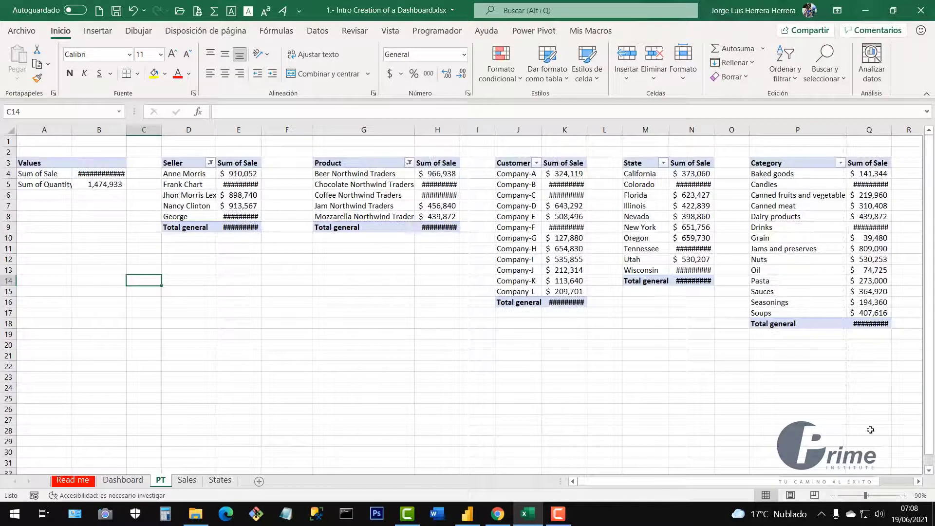
left_click(904, 495)
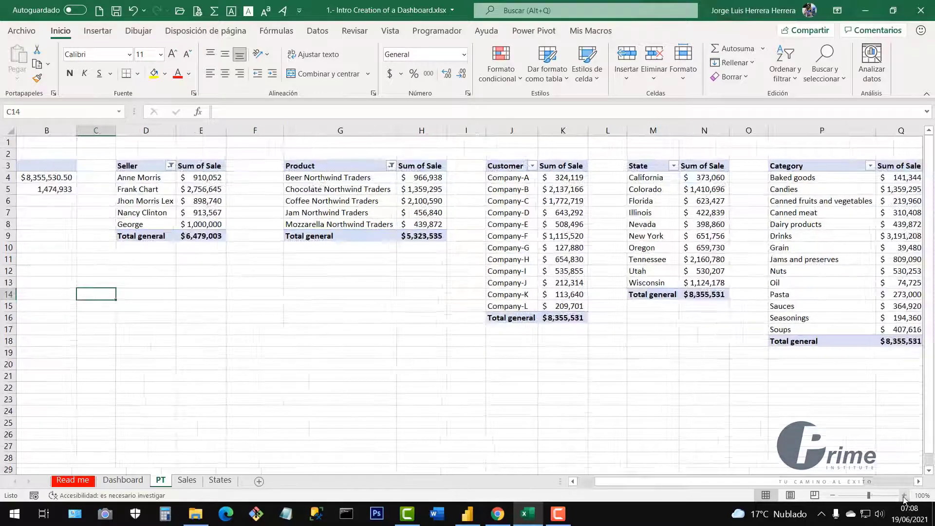
left_click(449, 367)
left_click_drag(627, 483, 604, 480)
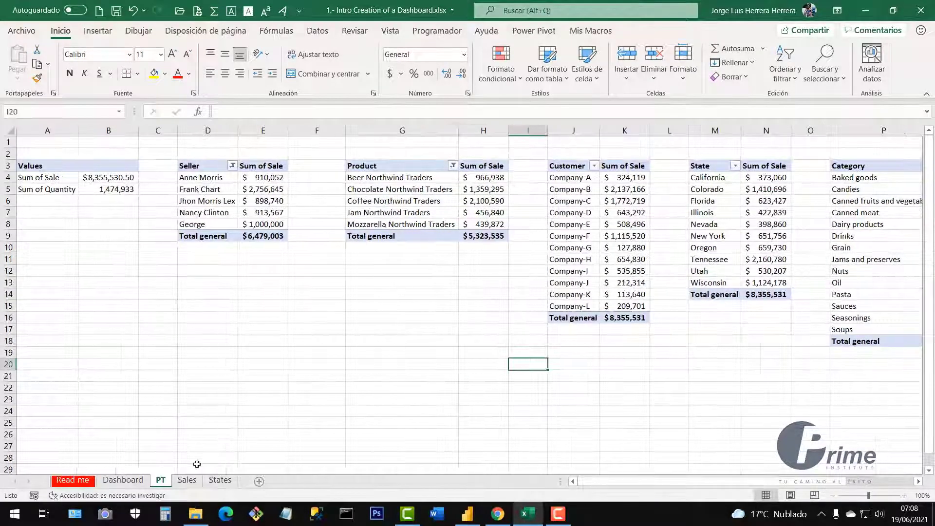
Select each pivot in turn: Values, Seller, Customer, State, Category and April–December monthly totals.
left_click(38, 169)
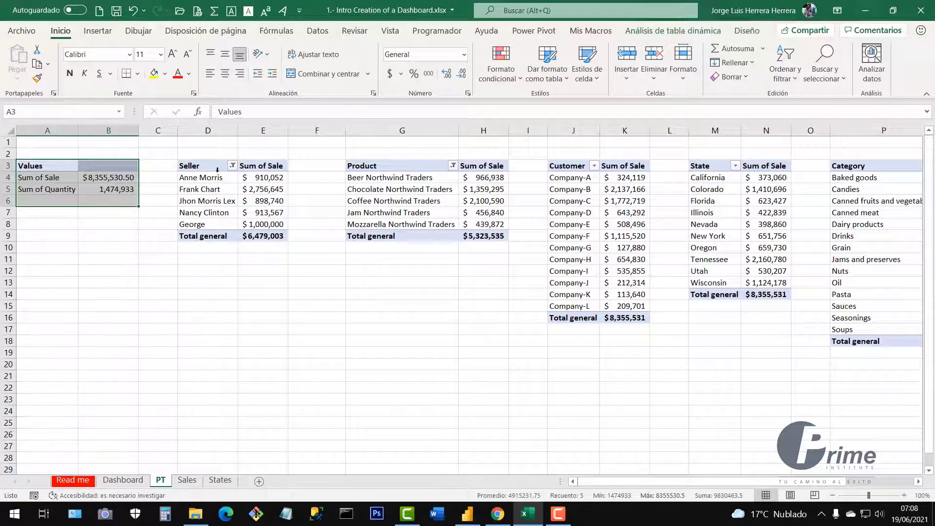
left_click_drag(197, 168, 268, 246)
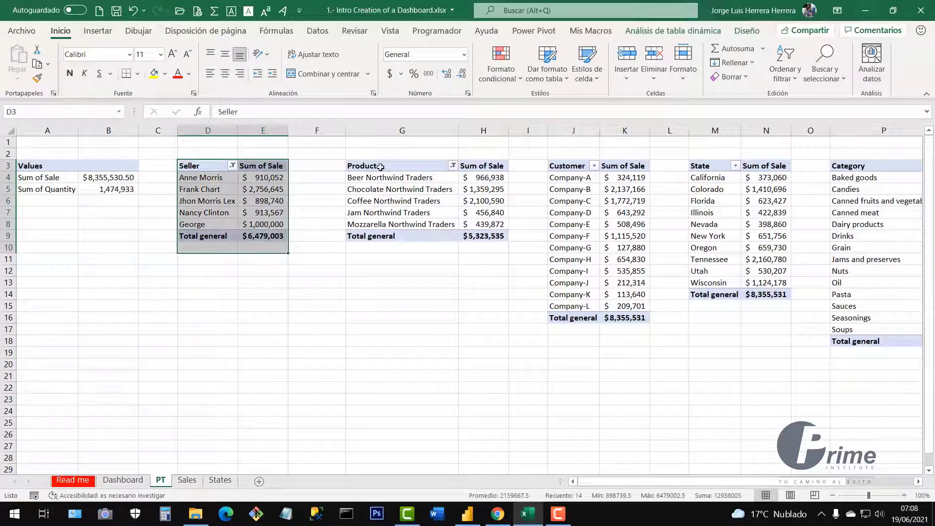
left_click_drag(380, 167, 486, 237)
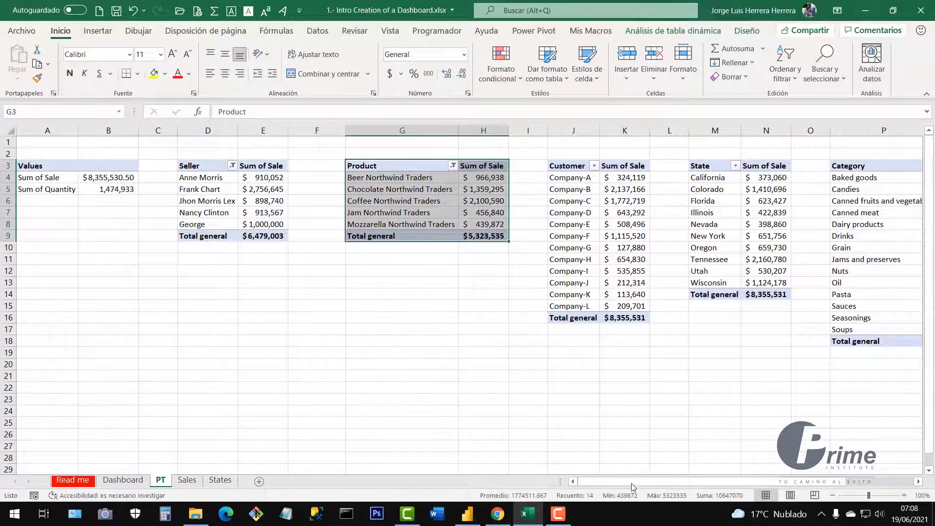
left_click_drag(631, 483, 663, 483)
left_click(460, 248)
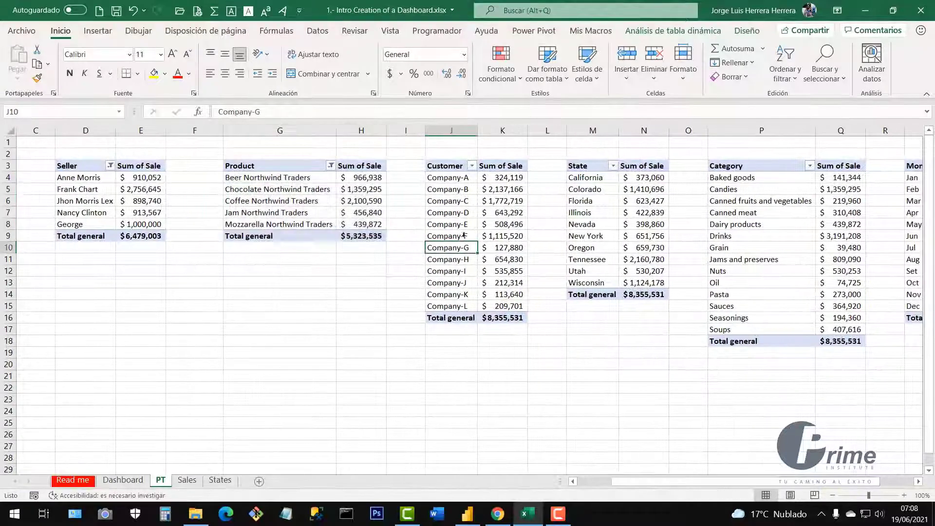
left_click(607, 219)
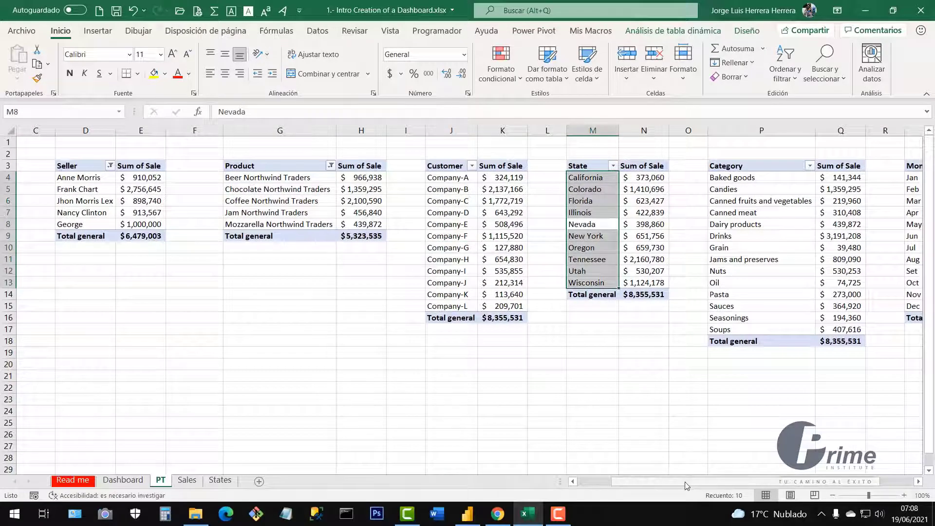
scroll(691, 432, "right", 2)
left_click(677, 260)
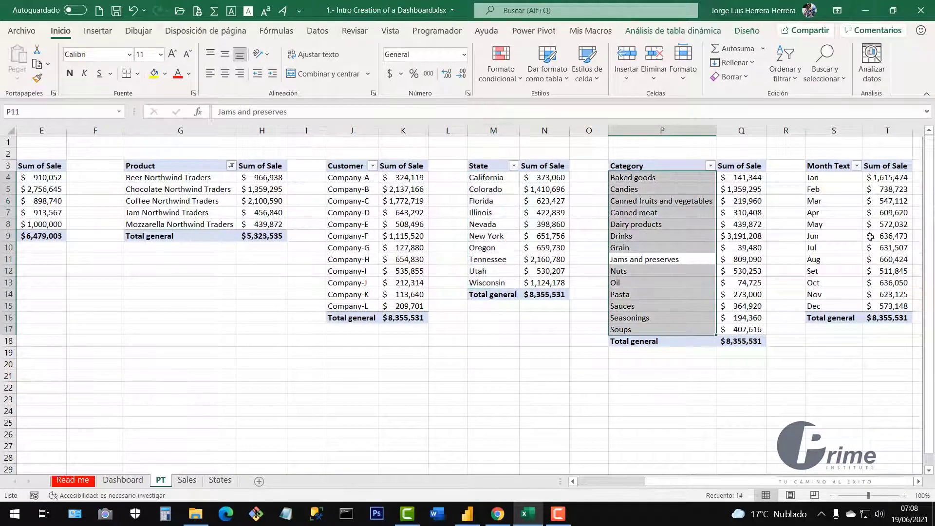
left_click_drag(818, 212, 875, 303)
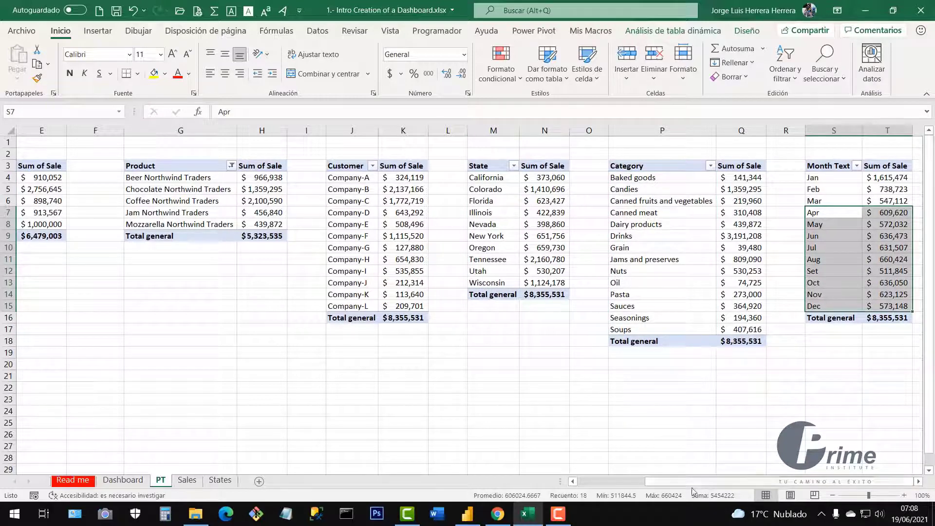
scroll(694, 469, "left", 4)
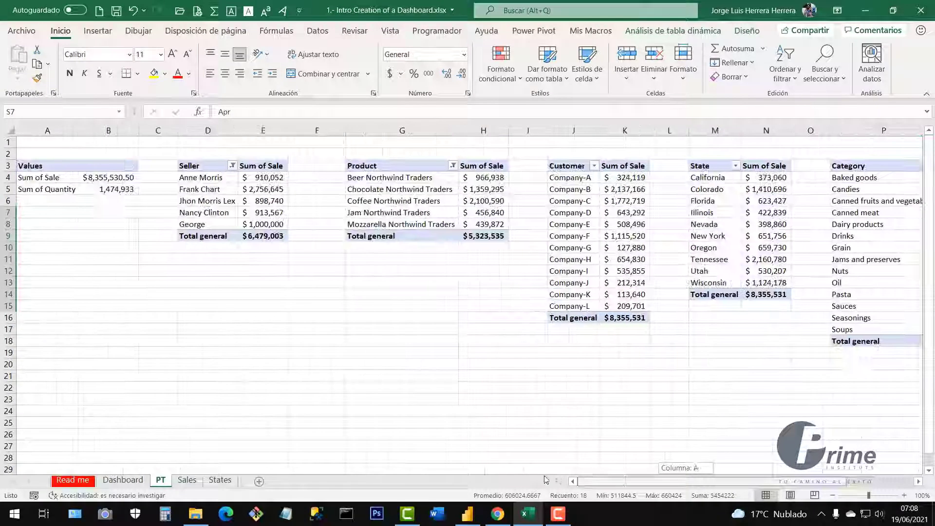
left_click(366, 347)
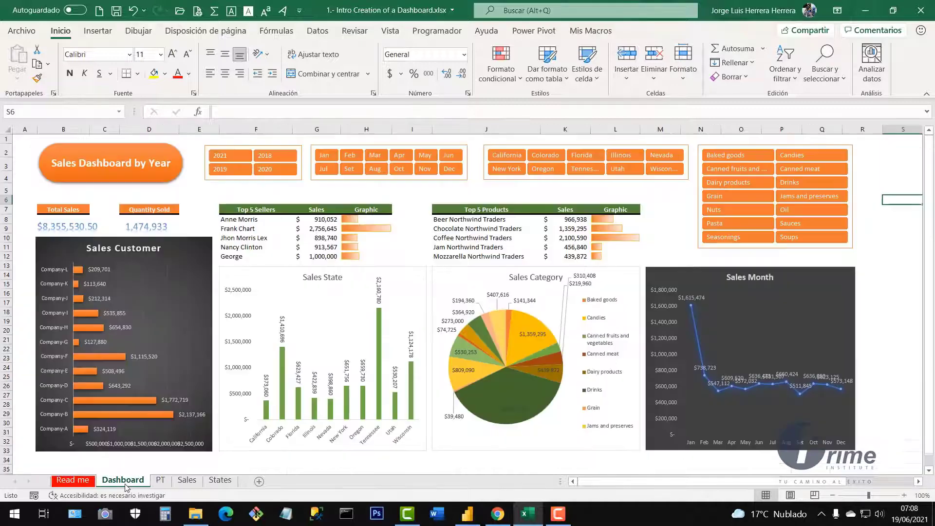
Select the Dashboard sheet's A1:R33 area, deselect it, and move to the PT sheet.
left_click(123, 480)
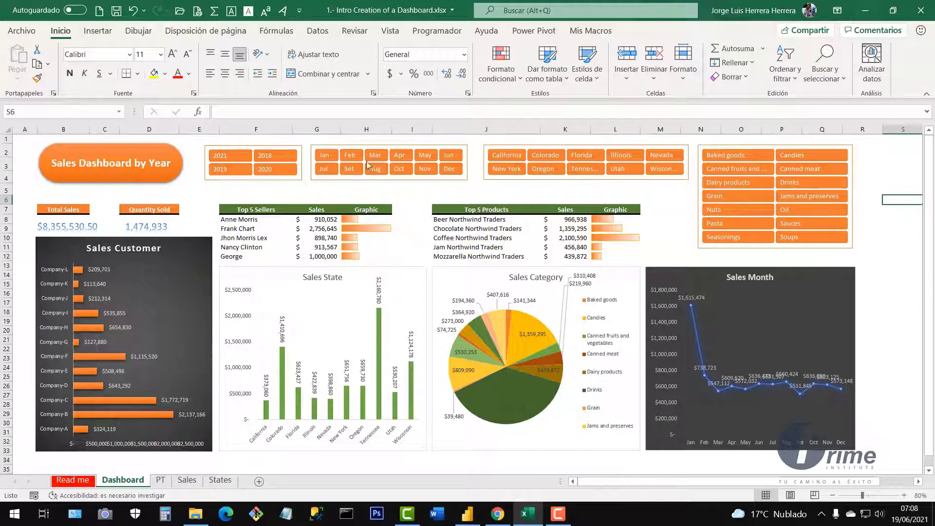
left_click(893, 288)
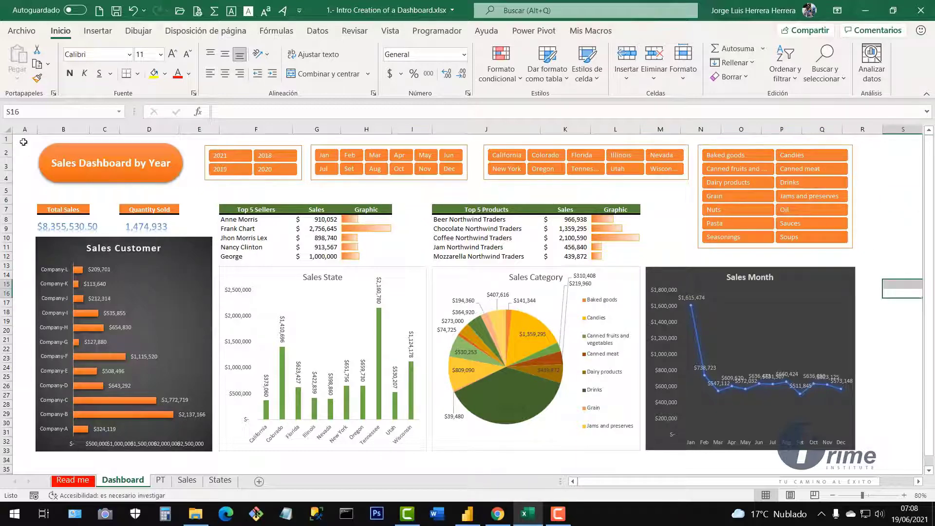
left_click_drag(24, 142, 860, 453)
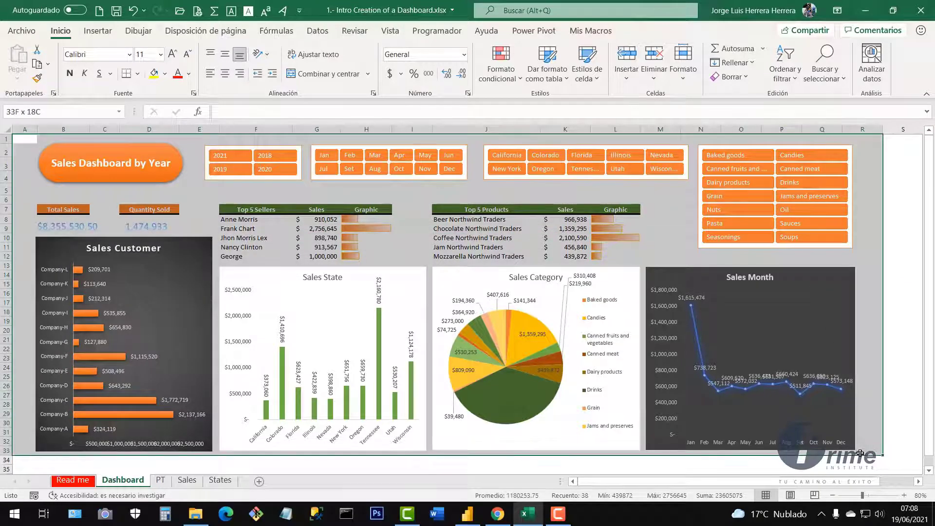
left_click(874, 368)
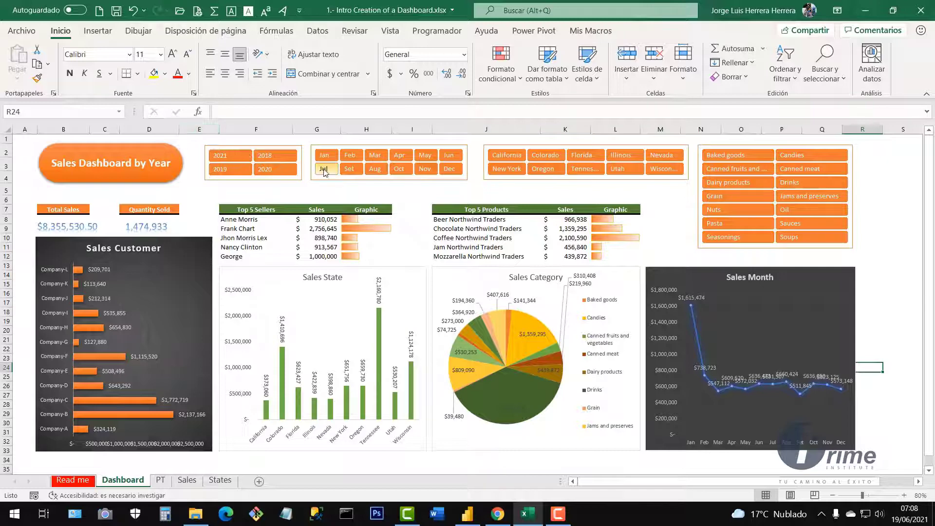
left_click(159, 481)
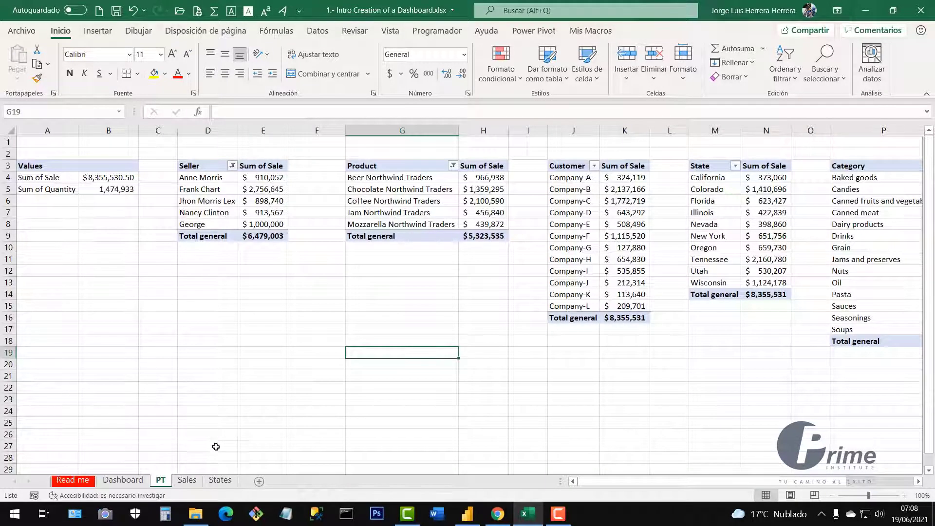
Revisit the Sales rows and the States code list, then return to the Dashboard sheet.
left_click(187, 481)
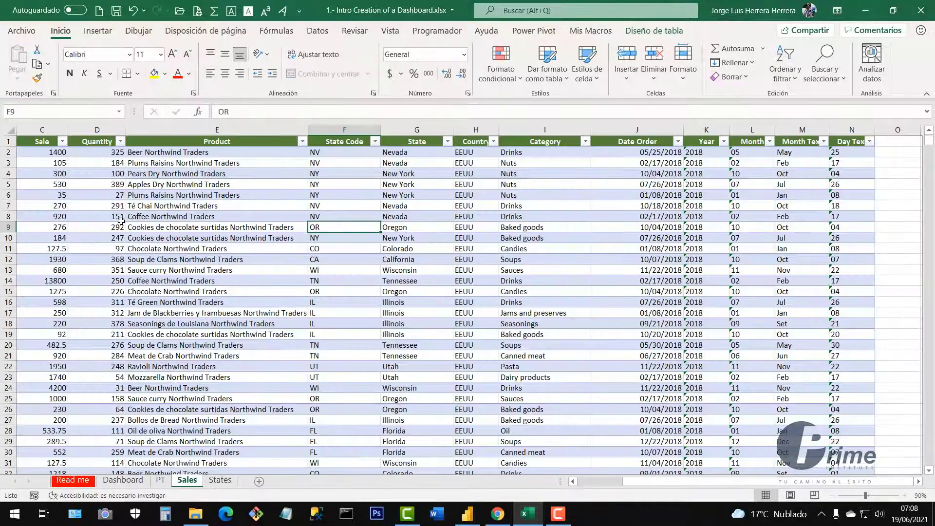
left_click_drag(121, 222, 405, 398)
left_click(341, 325)
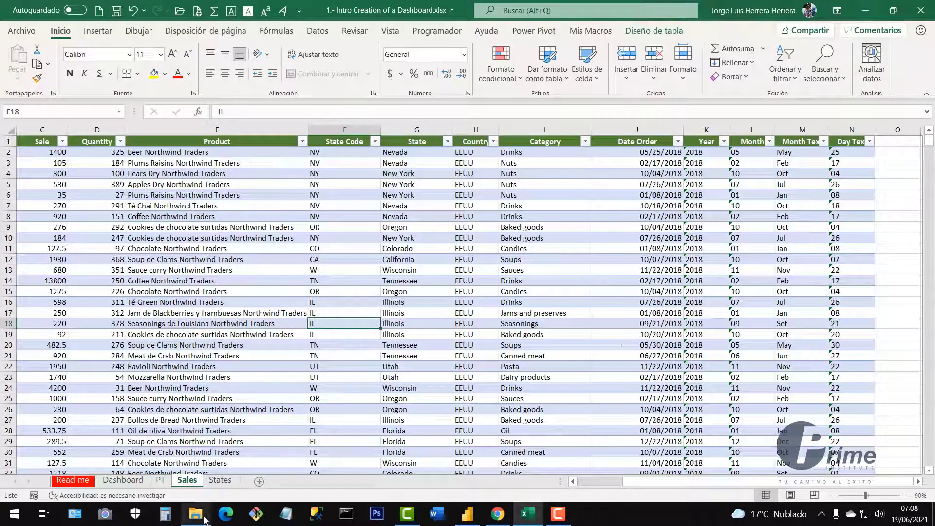
left_click(223, 481)
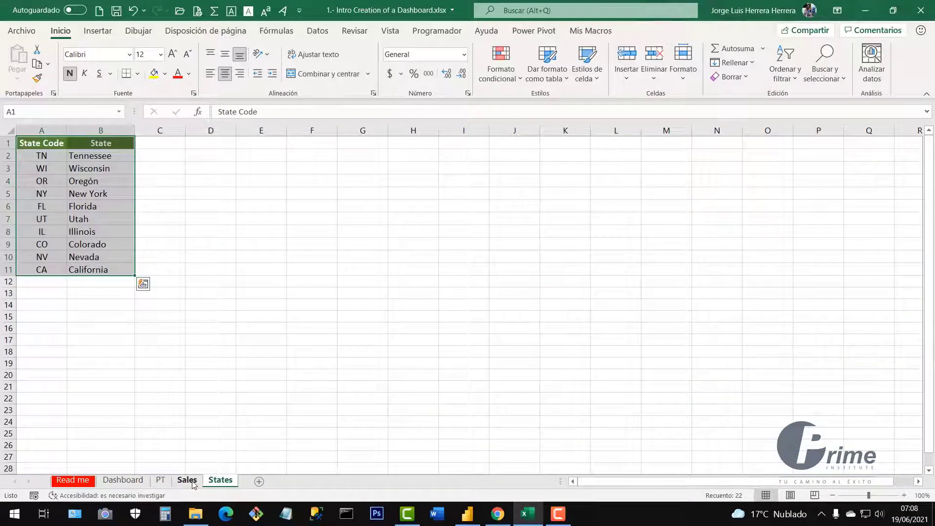
left_click(207, 338)
left_click(188, 481)
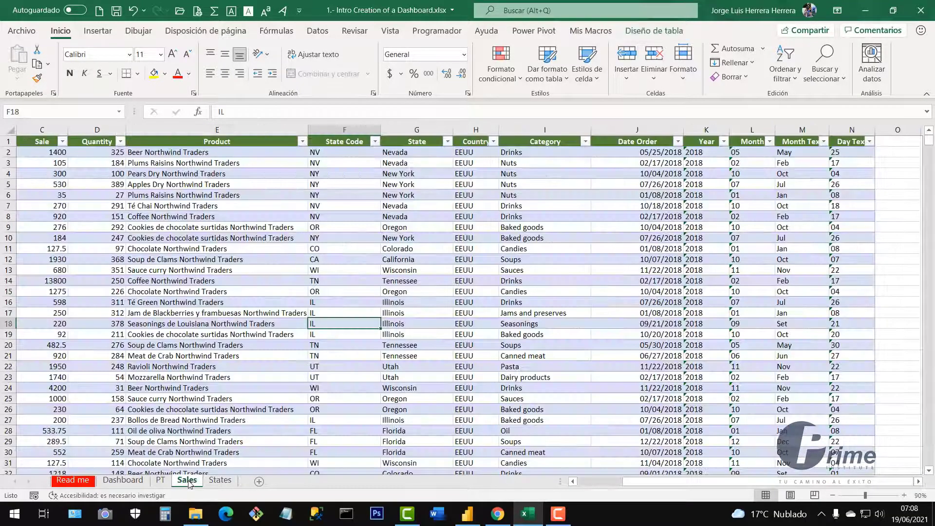
left_click(123, 481)
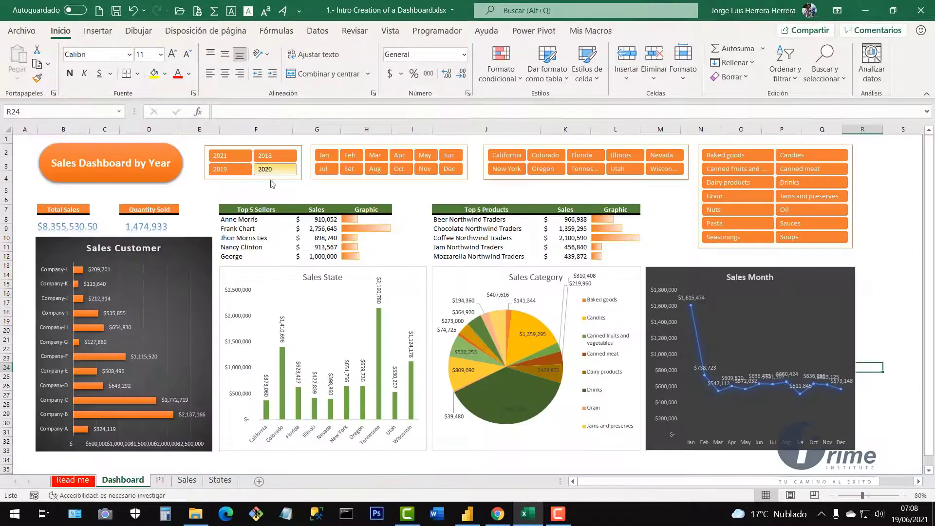
left_click(398, 300)
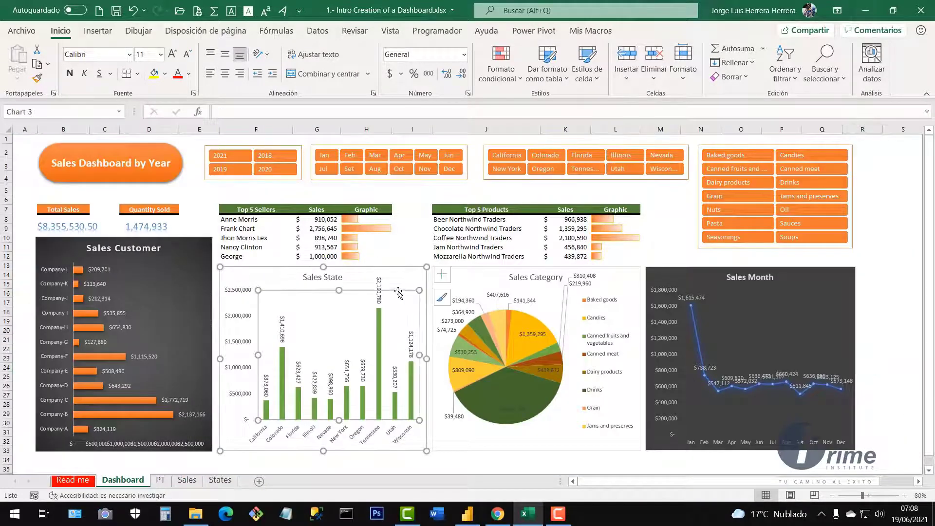
left_click(405, 238)
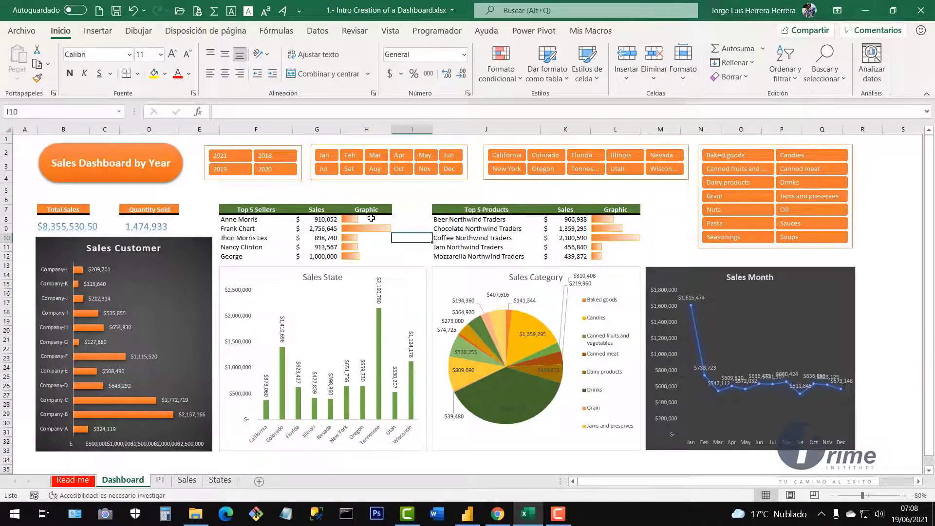
left_click_drag(371, 218, 374, 257)
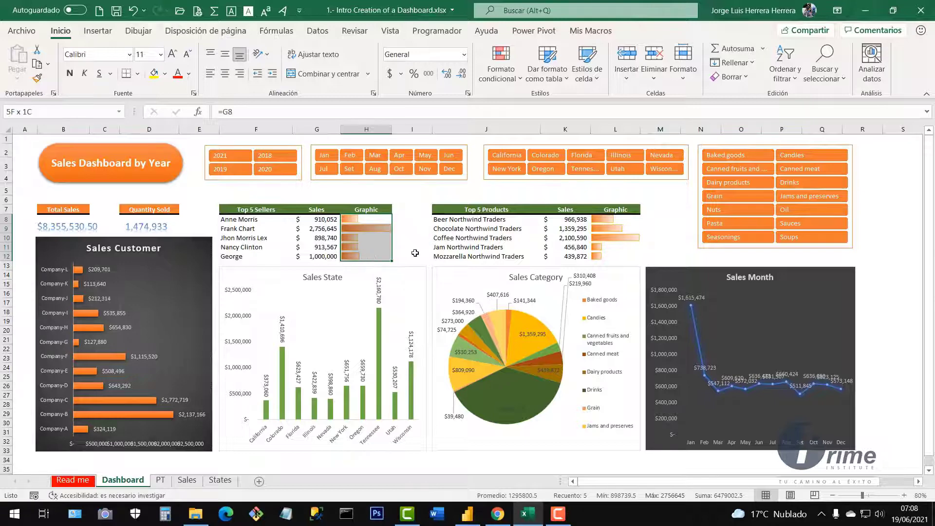
left_click_drag(614, 219, 614, 257)
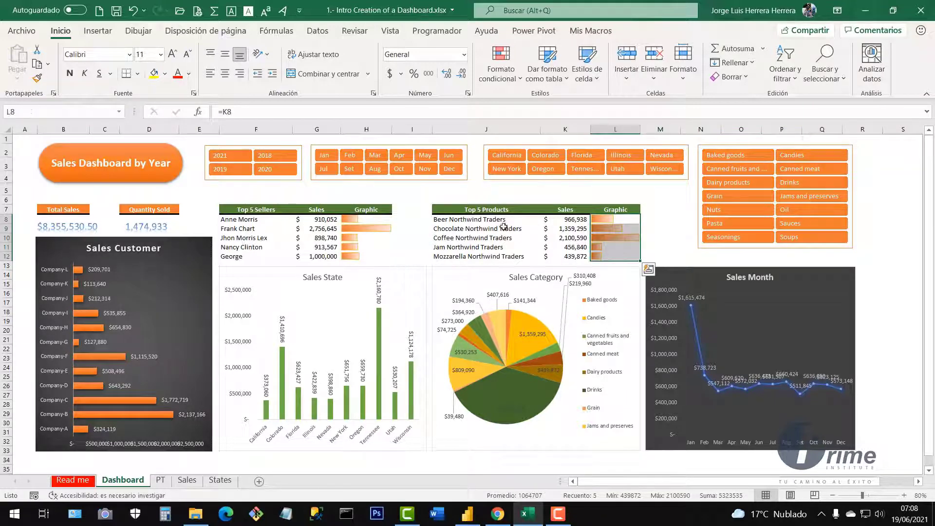
left_click(268, 190)
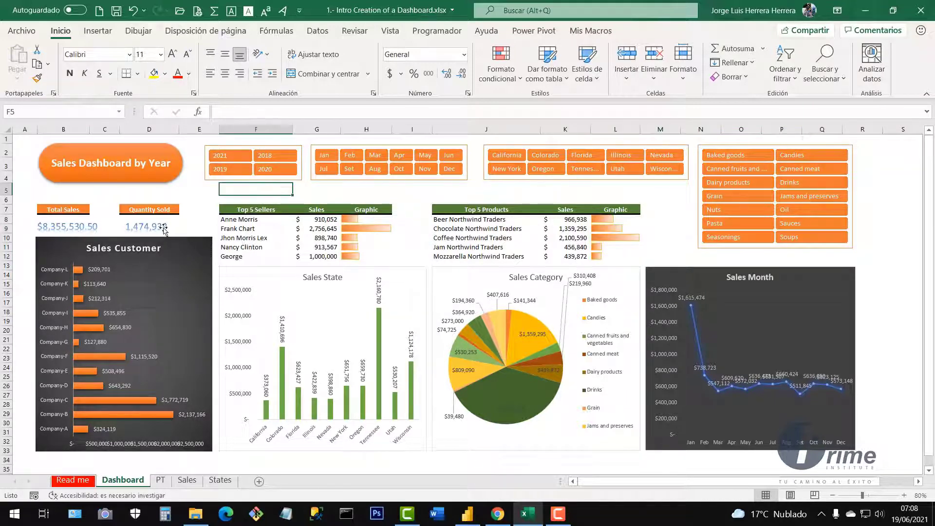
left_click(106, 157)
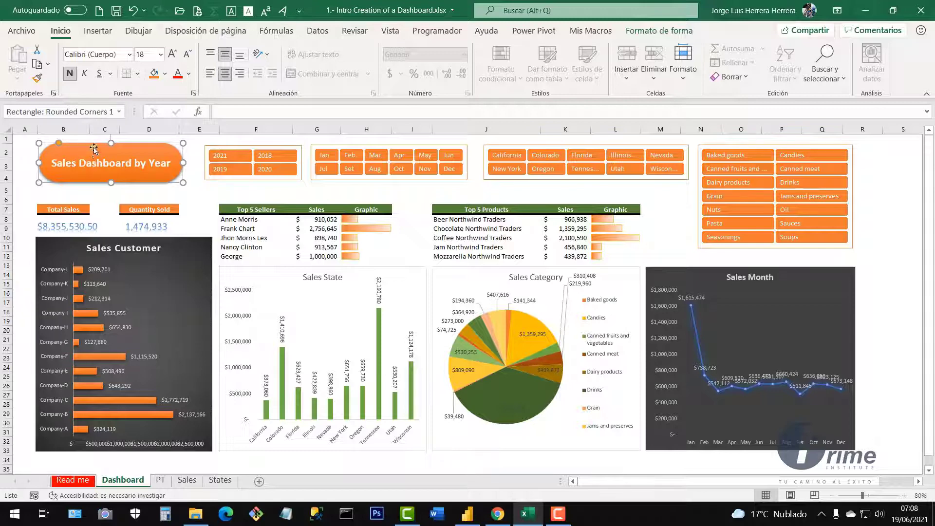
left_click(145, 229)
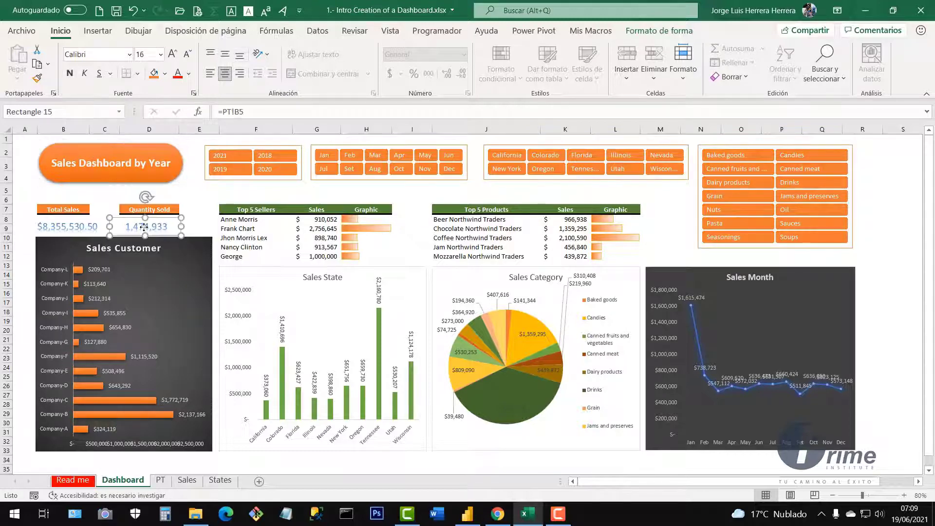
left_click(65, 227)
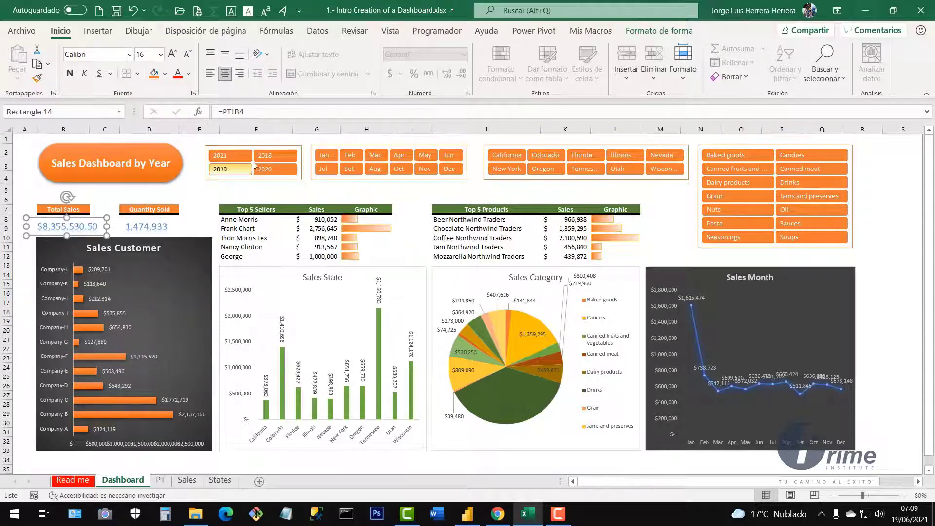
left_click(301, 147)
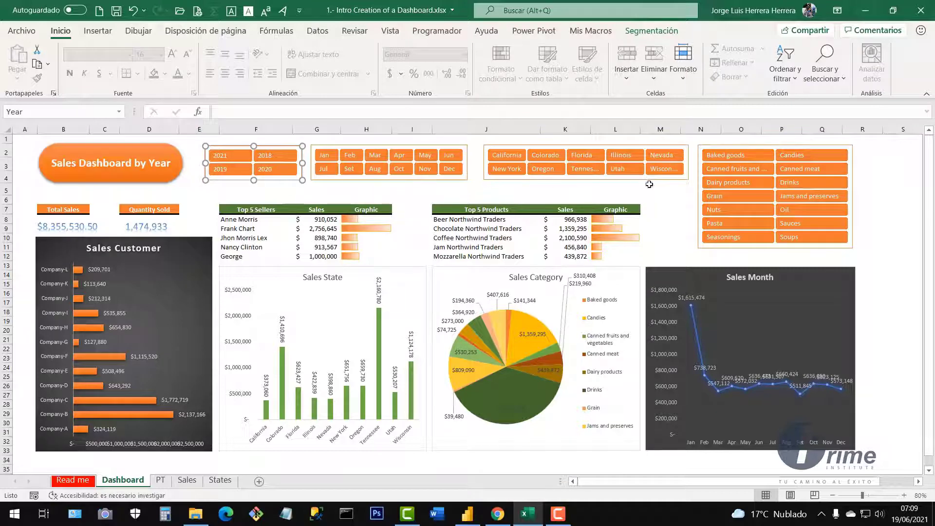
left_click(676, 221)
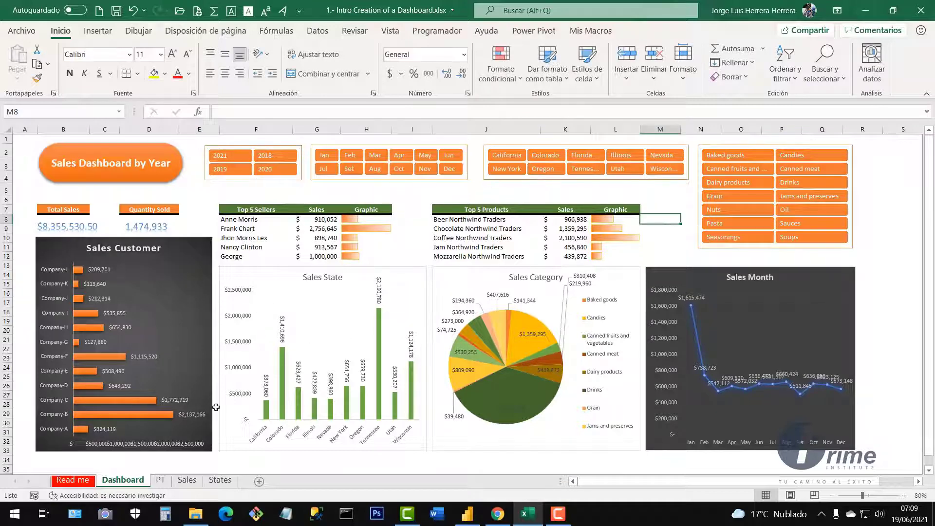
left_click(865, 215)
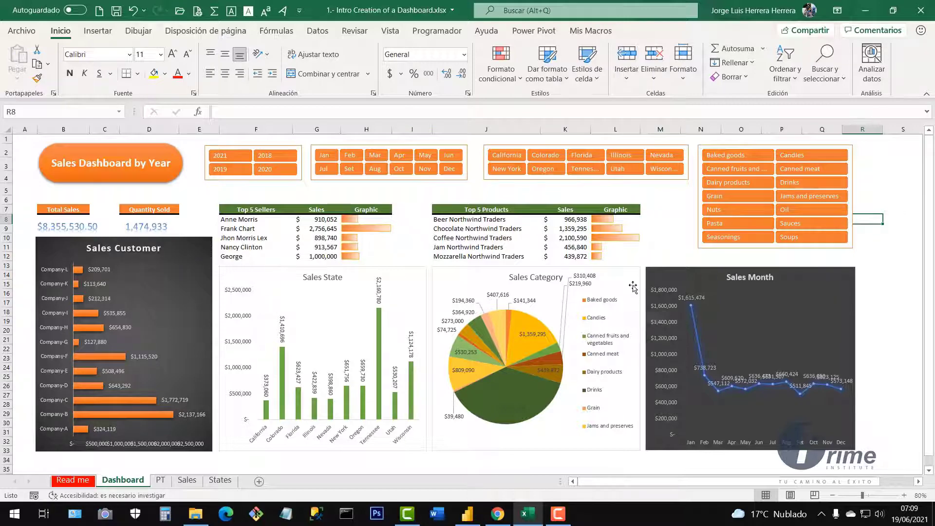
left_click(885, 257)
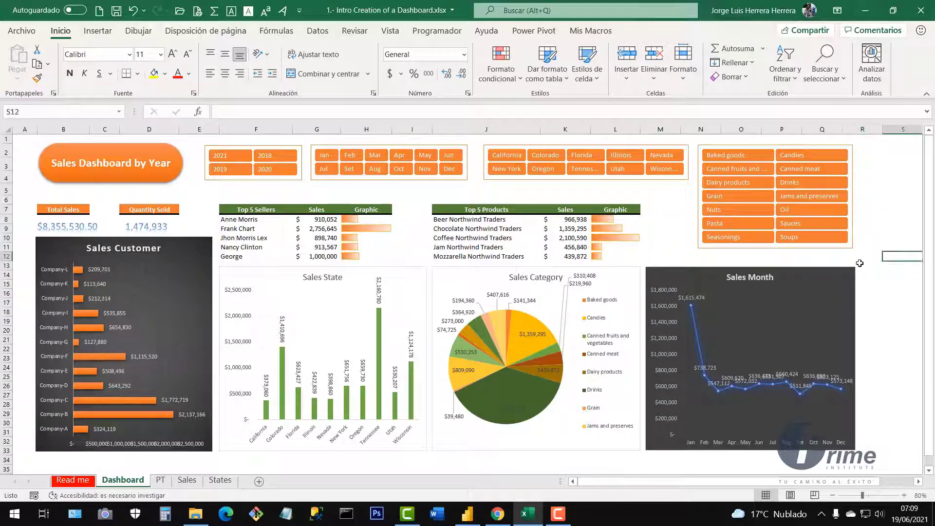
left_click(682, 259)
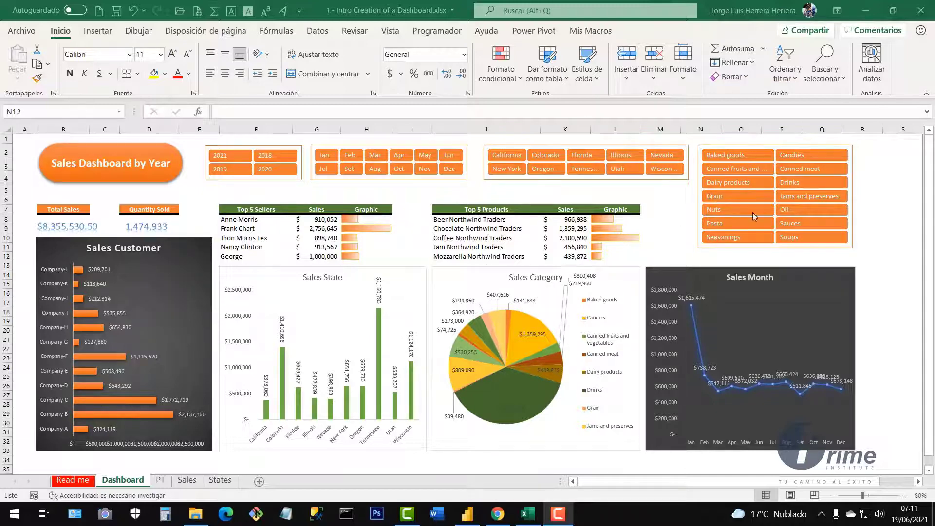
left_click(888, 214)
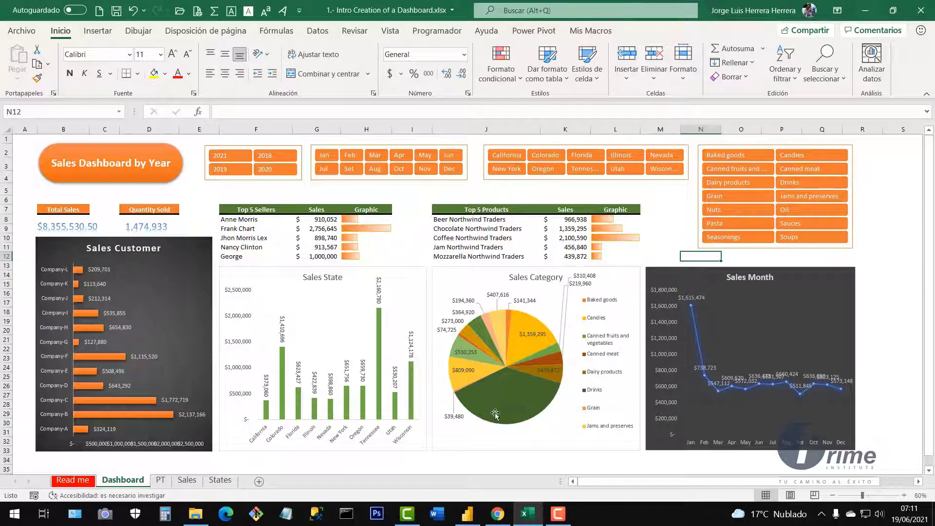
Return to the empty Untitled Power BI report showing its Add data options on Page 1.
left_click(467, 515)
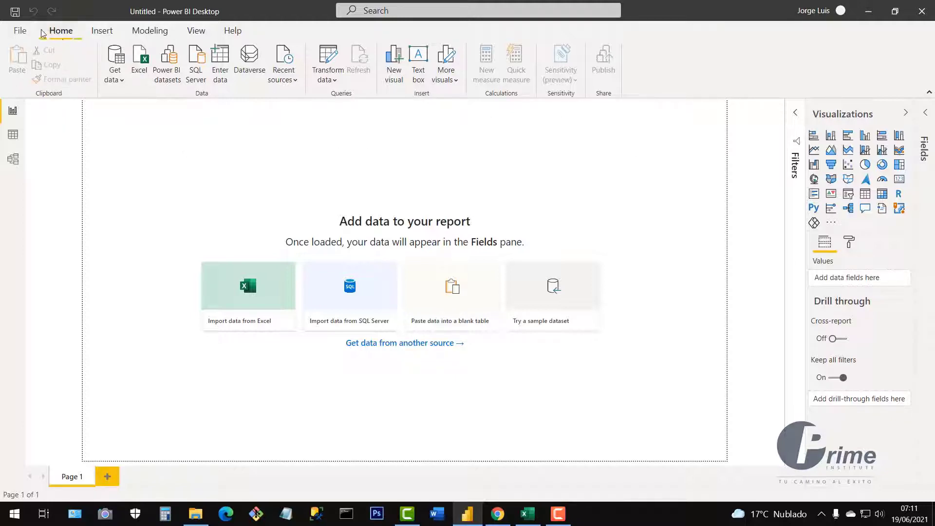
left_click(101, 34)
left_click(149, 33)
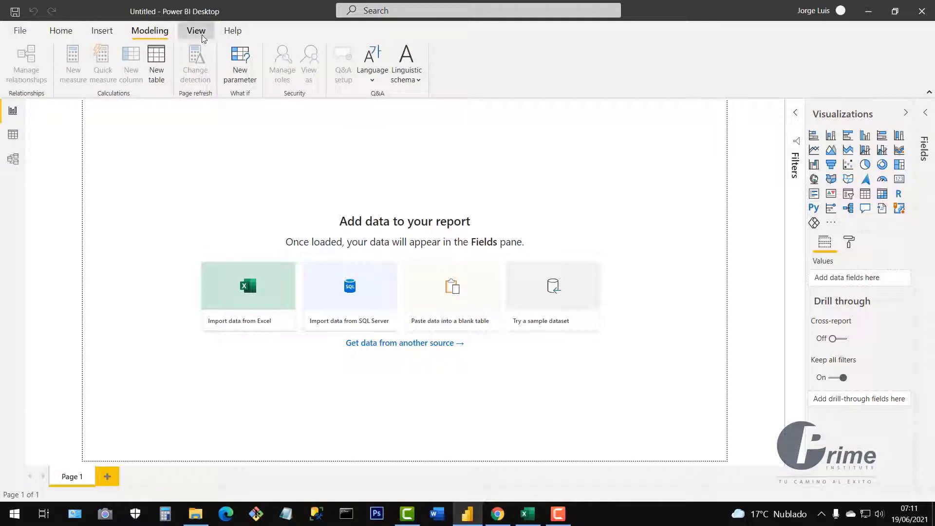
left_click(196, 33)
left_click(235, 31)
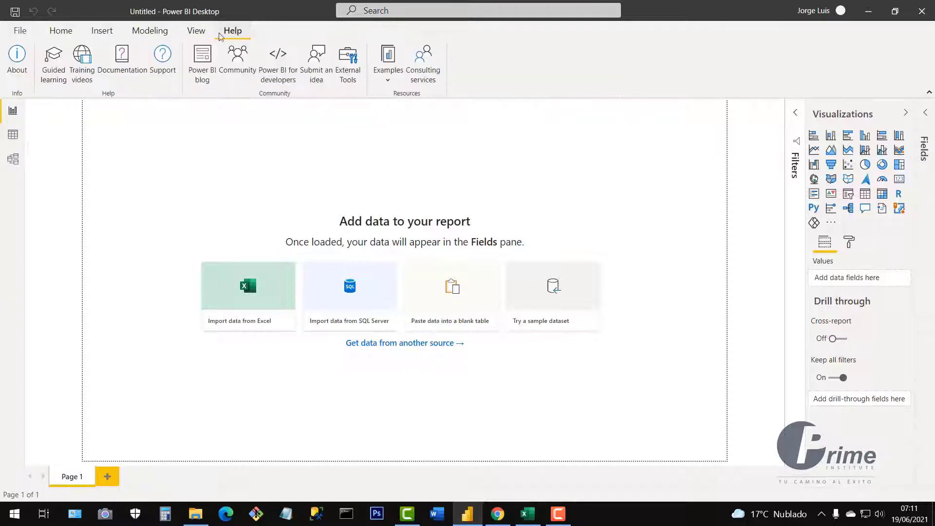
left_click(62, 32)
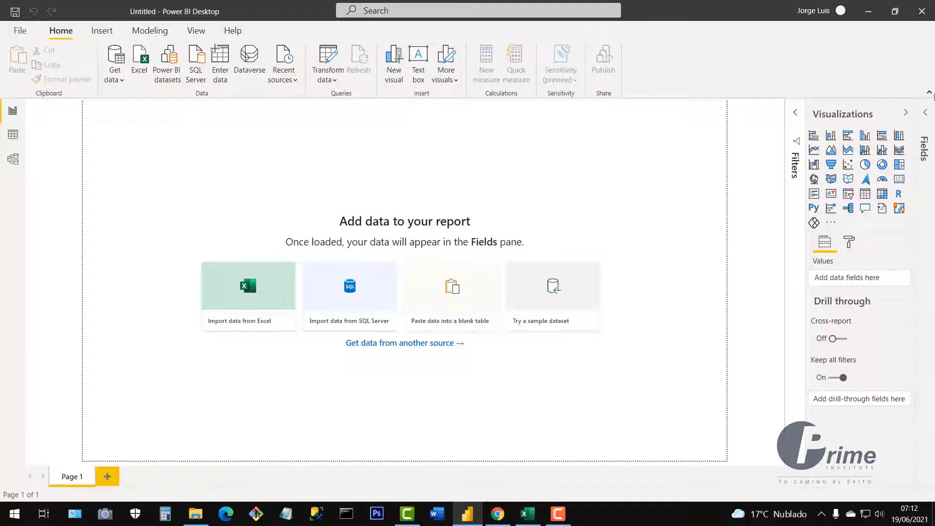
left_click(929, 92)
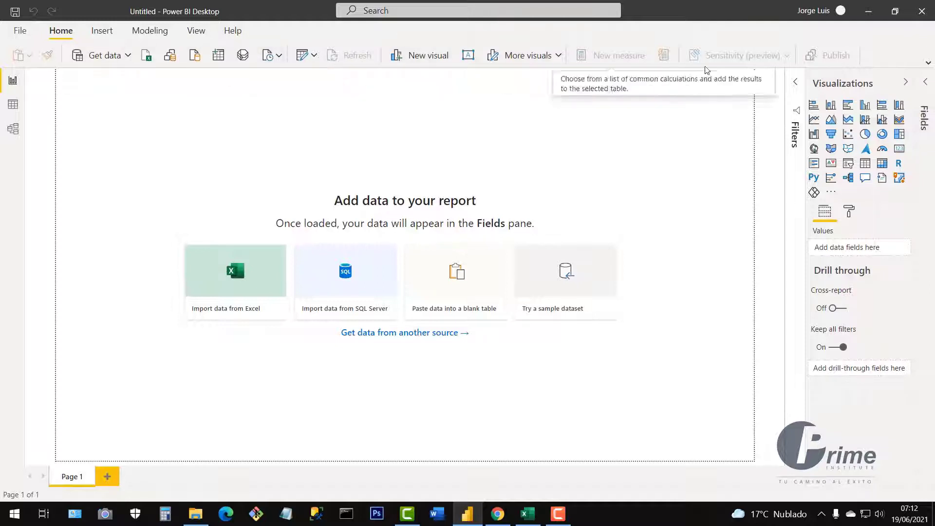
left_click(929, 65)
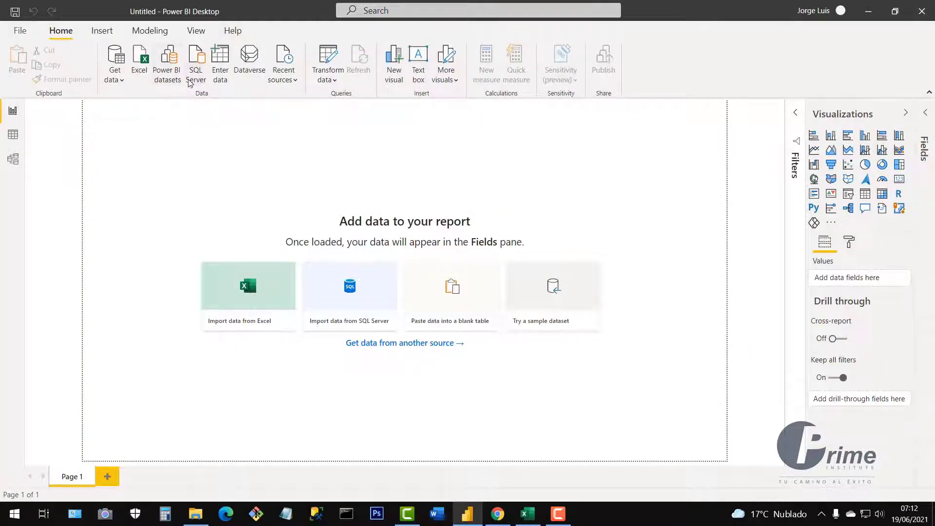
left_click(19, 33)
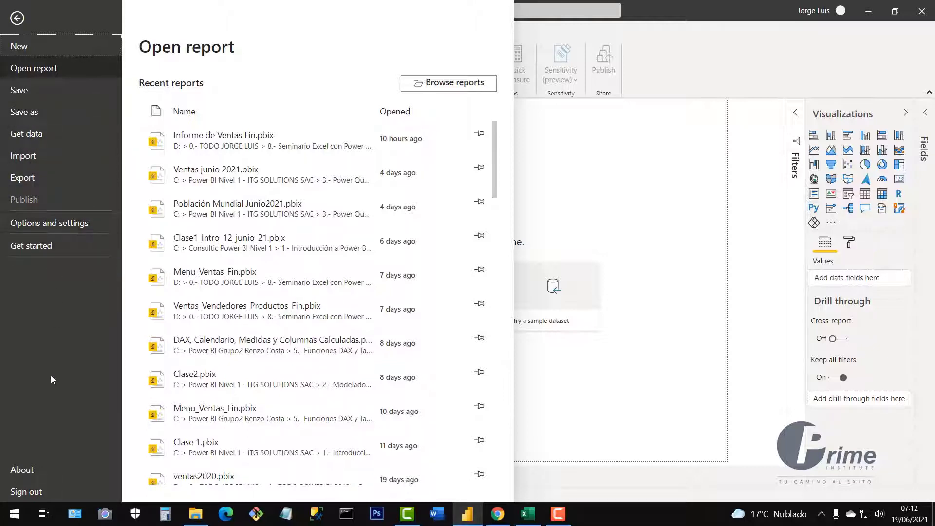
left_click(17, 19)
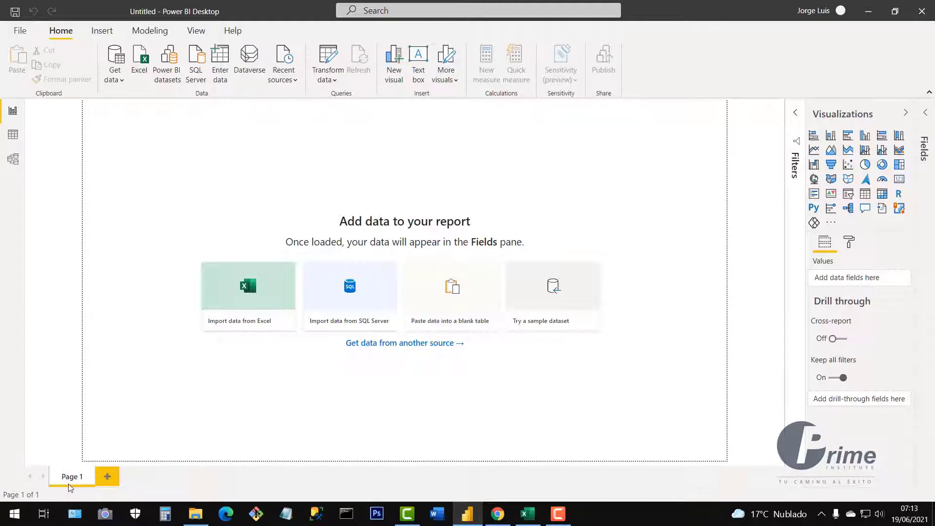
Add two blank pages to the report and move between Page 2 and Page 1.
left_click(107, 481)
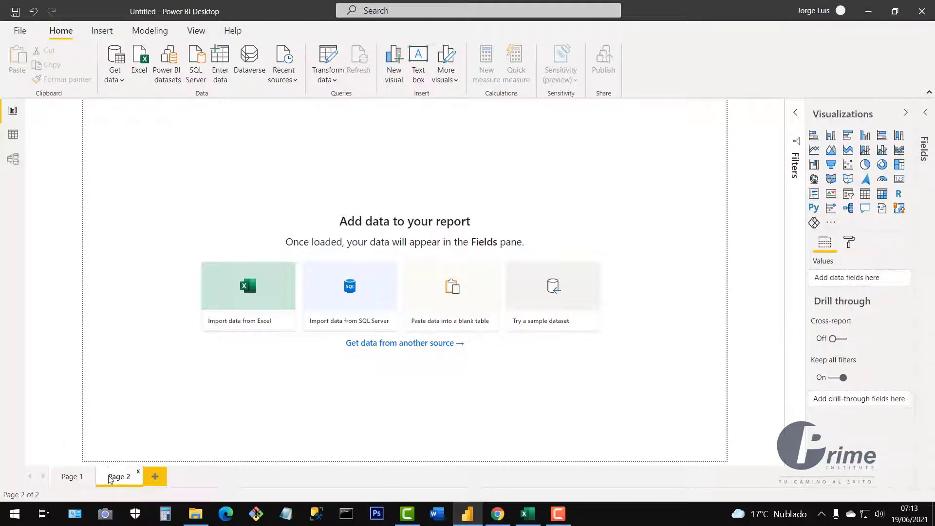
left_click(152, 482)
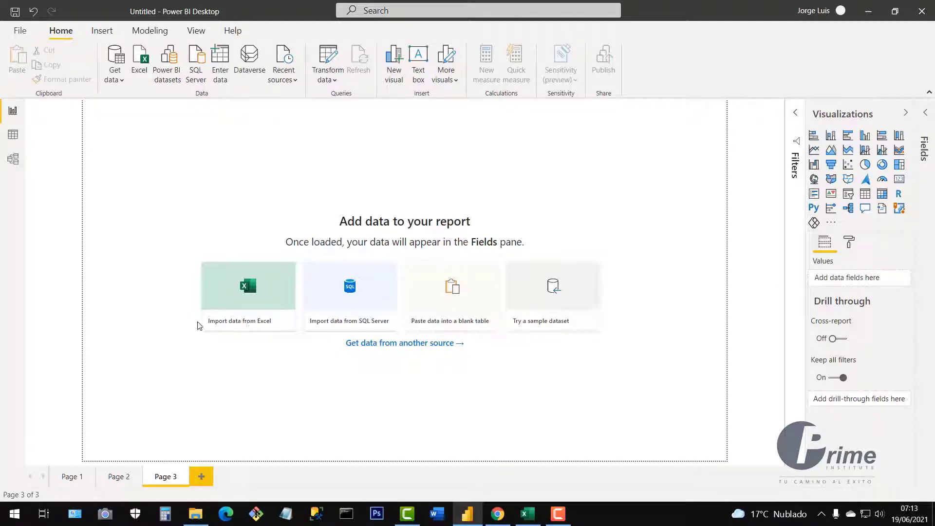
left_click(111, 481)
left_click(78, 482)
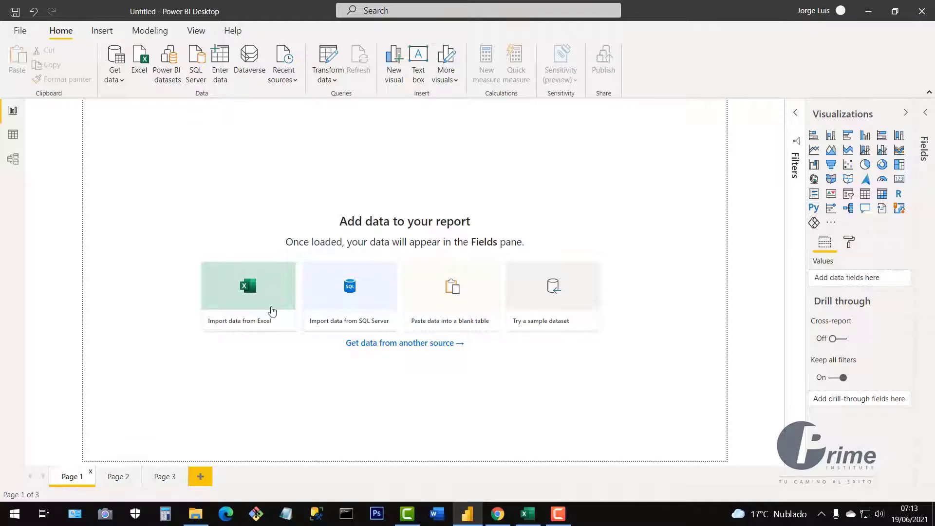
Delete Page 3 and Page 2, leaving only Page 1.
right_click(171, 481)
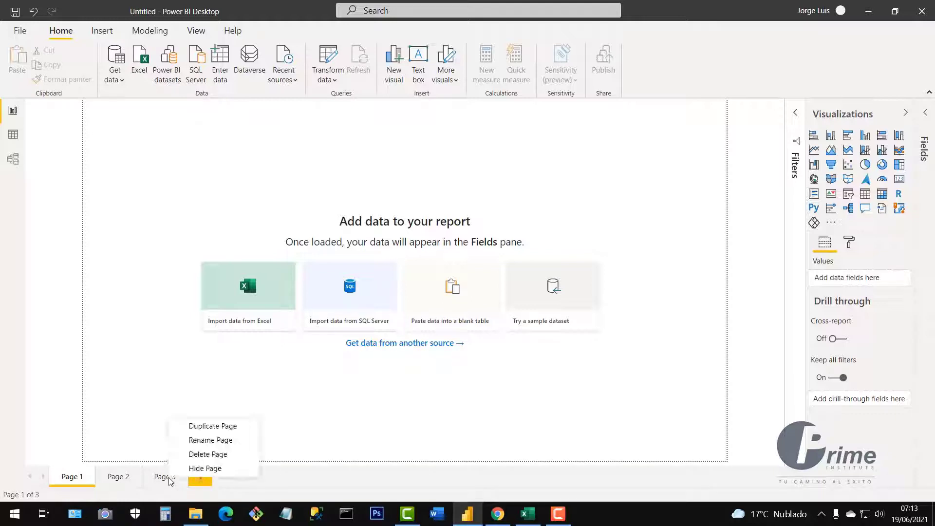
left_click(213, 460)
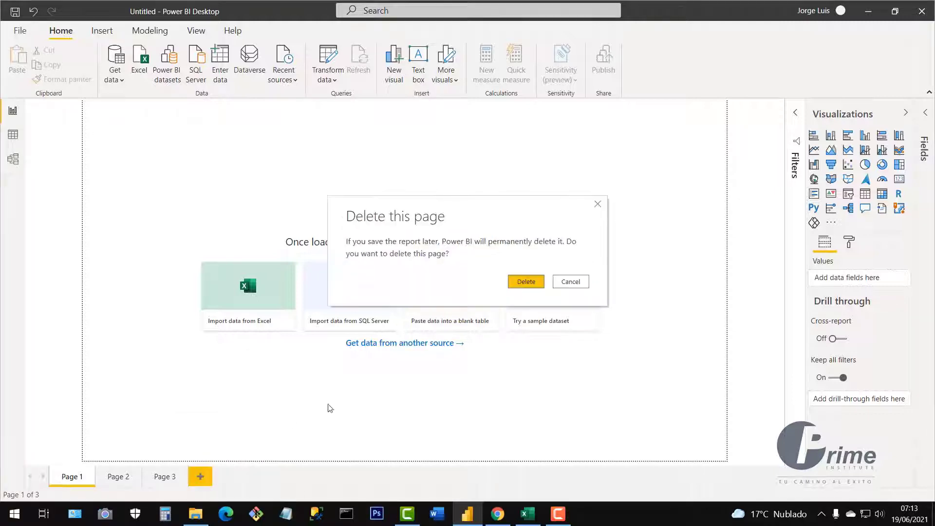
left_click(525, 282)
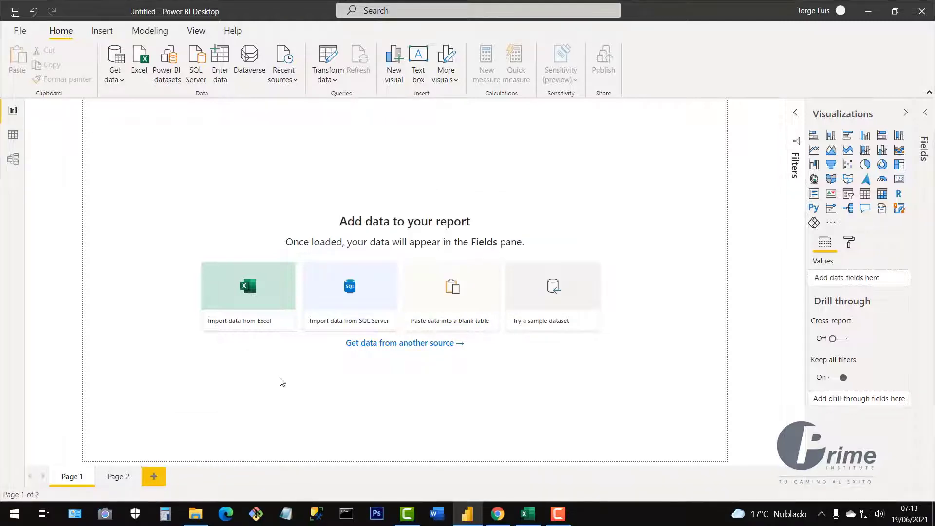
right_click(119, 478)
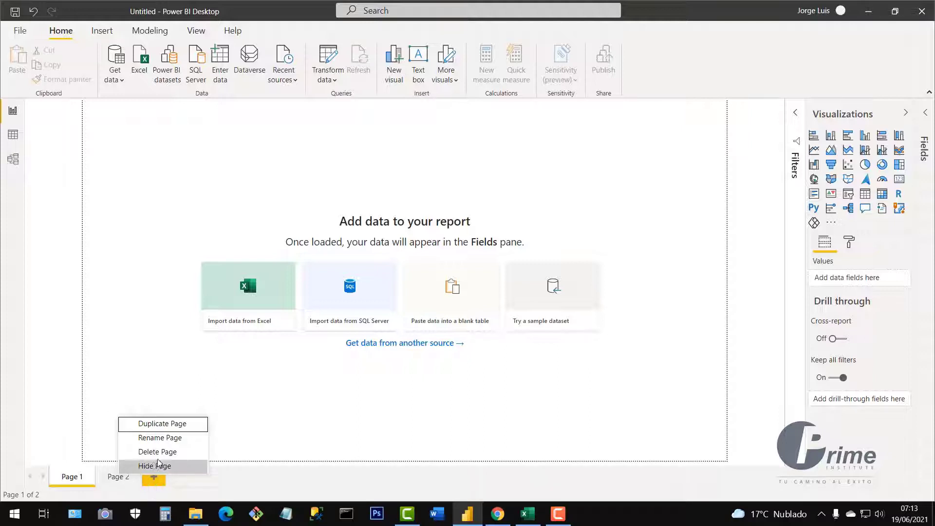
left_click(179, 449)
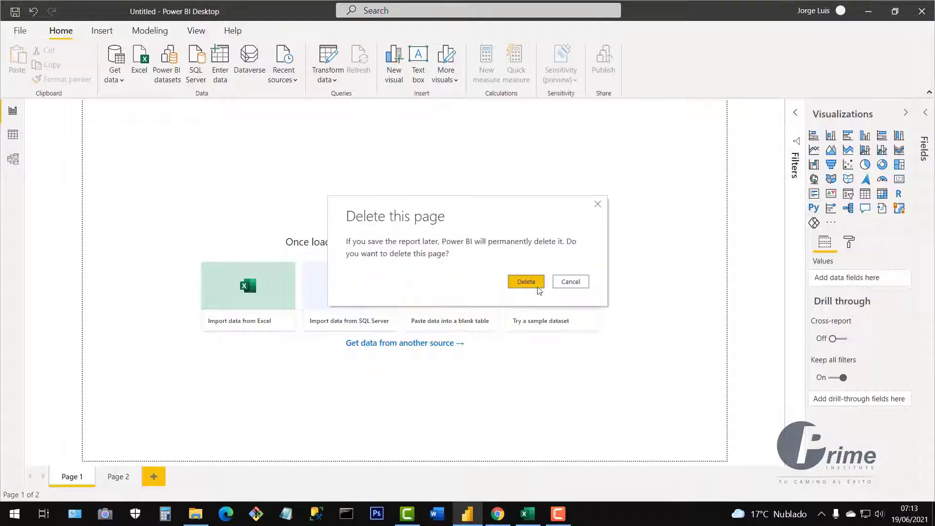
left_click(527, 283)
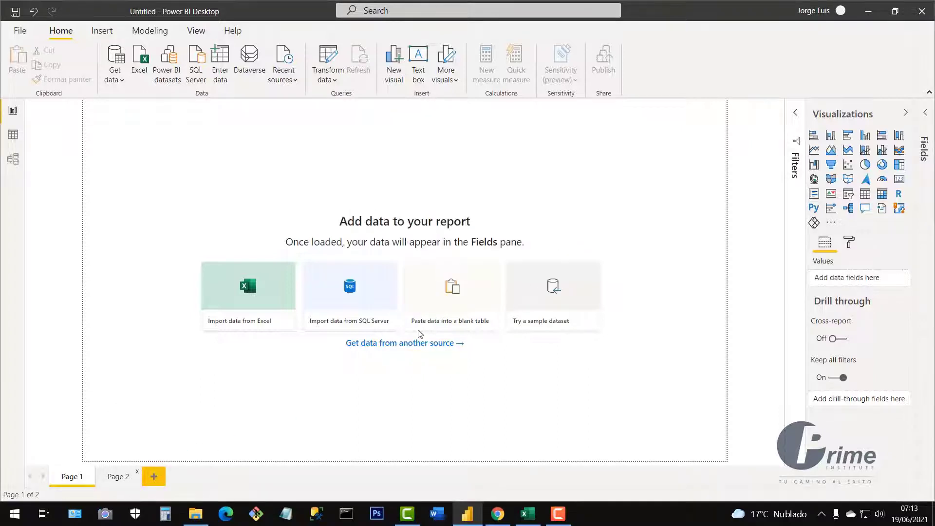
right_click(78, 480)
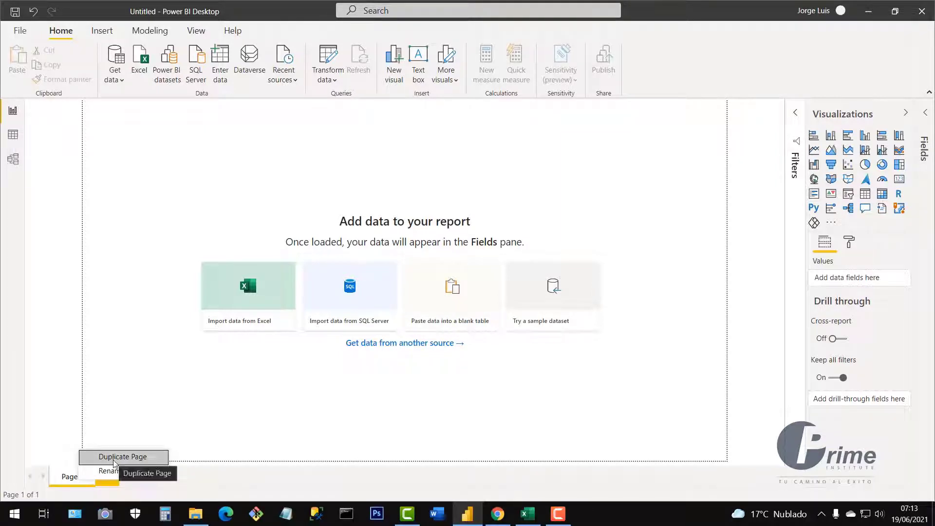
left_click(179, 406)
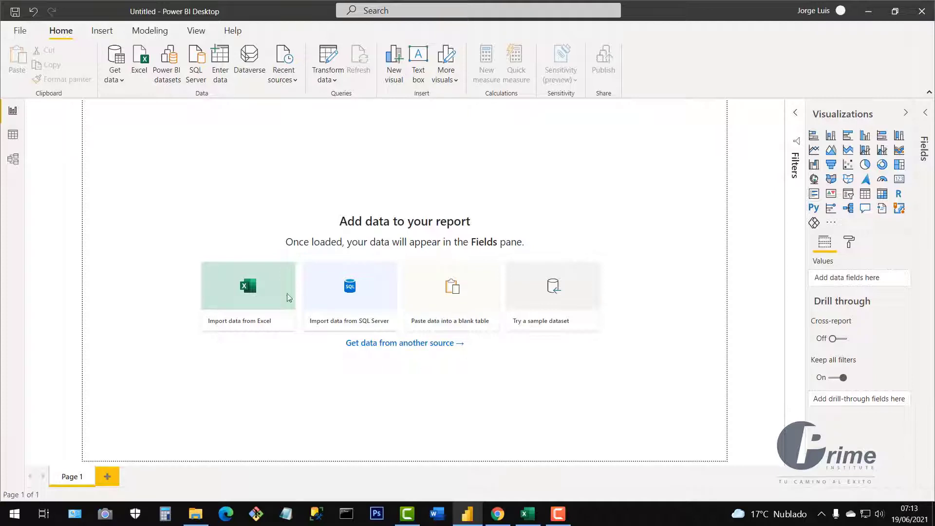
Tour the Report, Table and Model views, then return to the report canvas.
left_click_drag(163, 130, 681, 412)
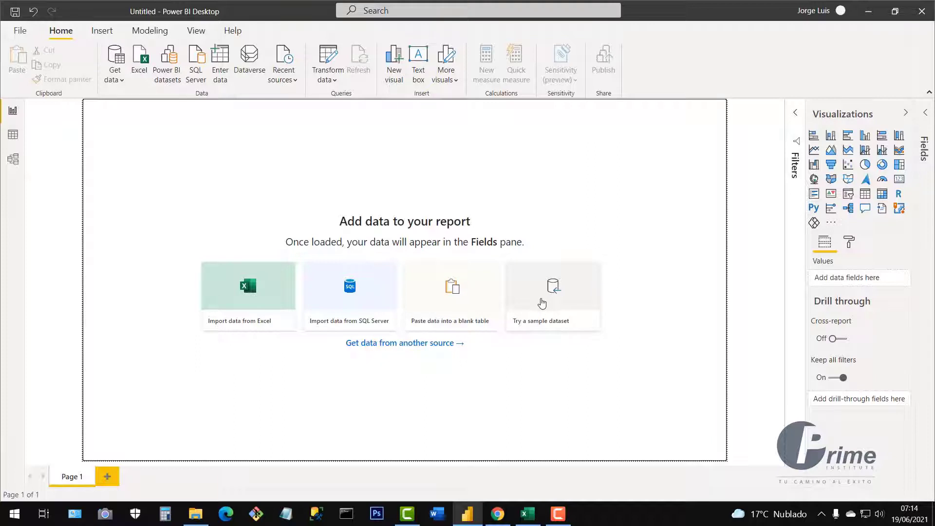
left_click_drag(136, 134, 667, 424)
left_click(14, 115)
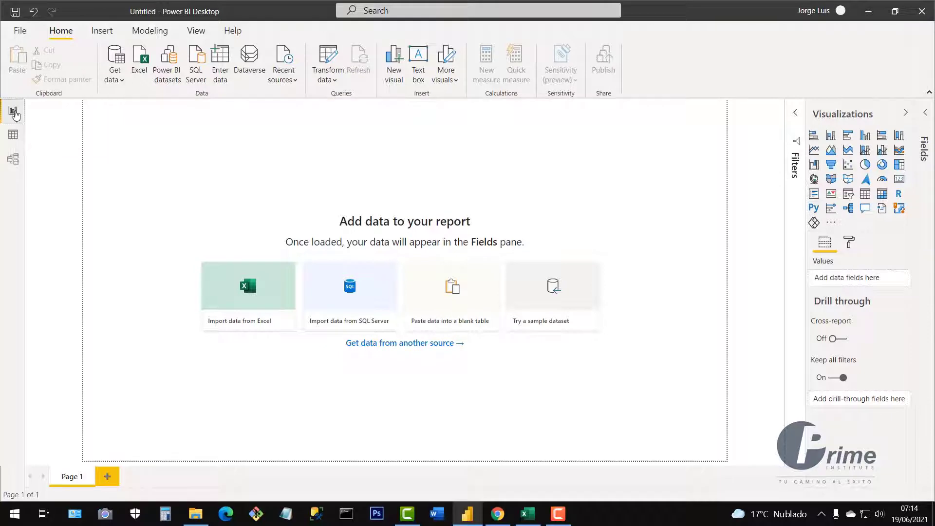
left_click(13, 136)
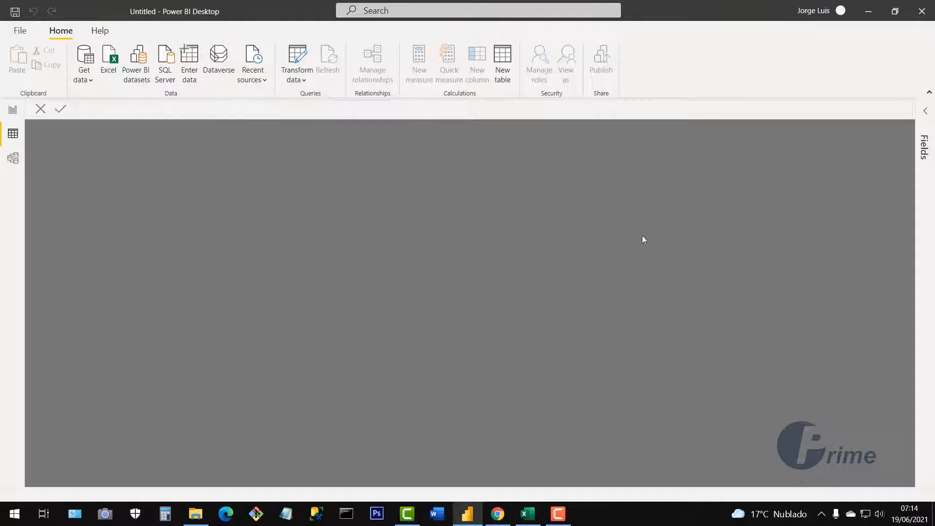
left_click(14, 164)
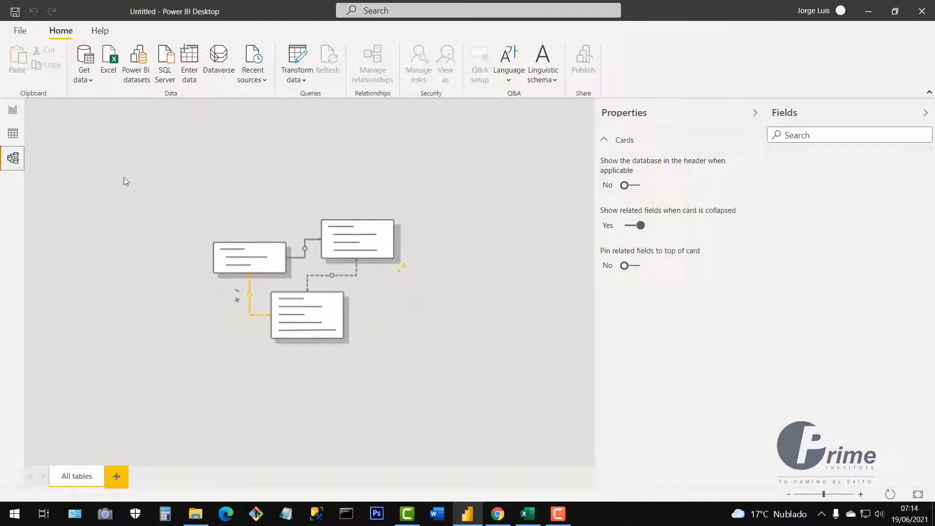
left_click(13, 112)
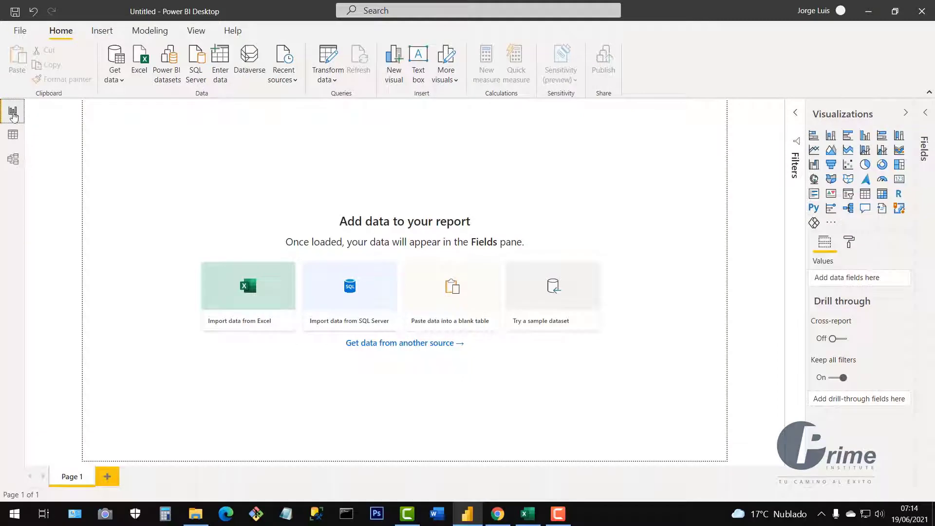
left_click_drag(164, 142, 658, 421)
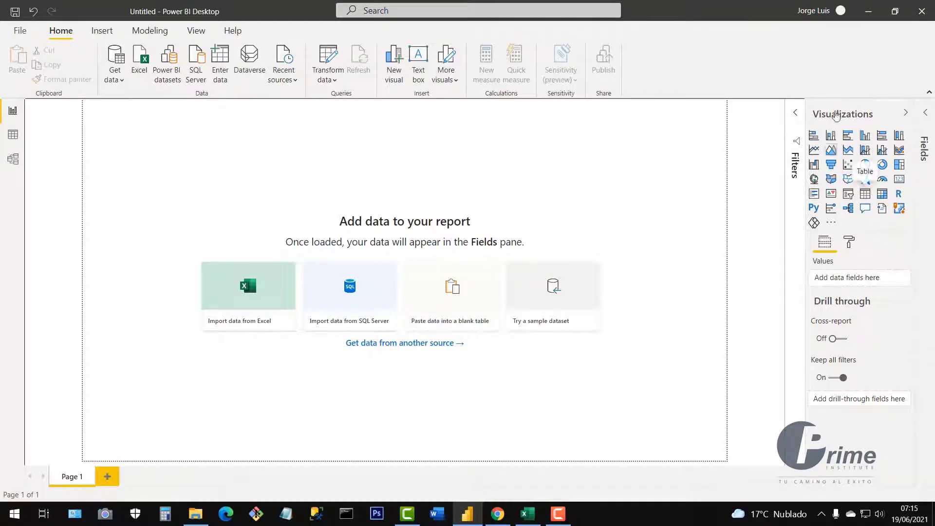
Look at the Visualizations pane's more-visuals and page format options, and toggle the Data and Filters panes.
left_click(831, 224)
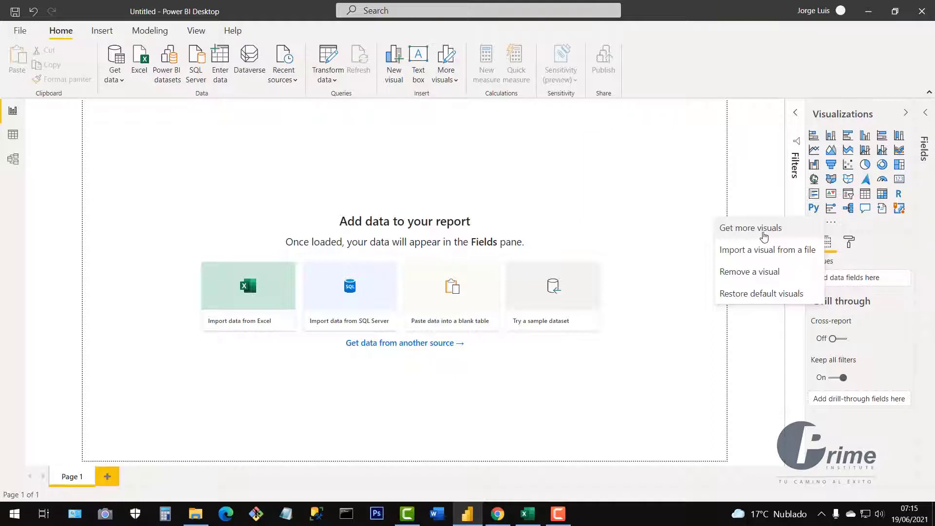
left_click(889, 257)
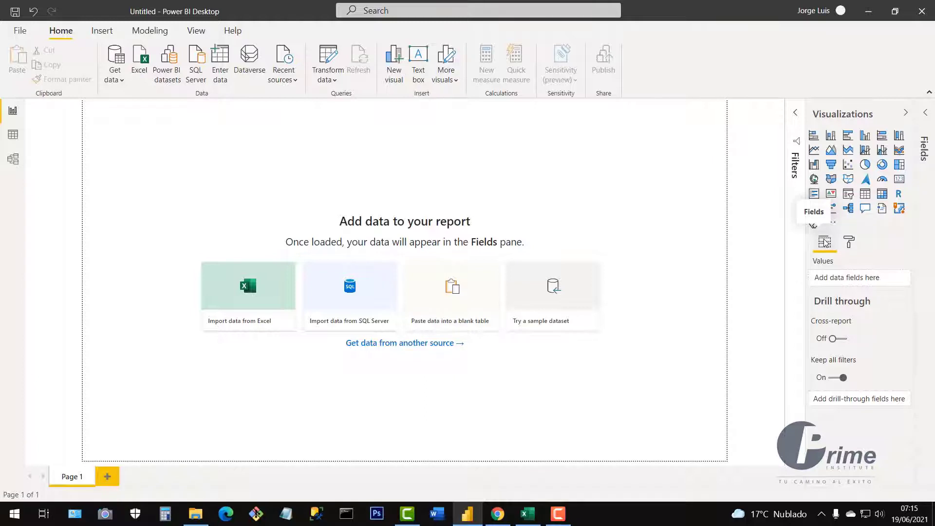
left_click(850, 246)
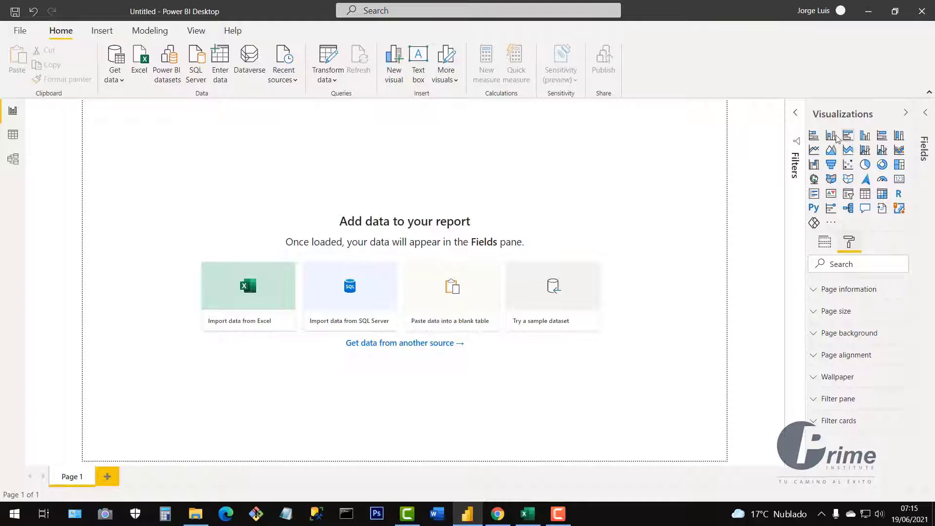
left_click(824, 245)
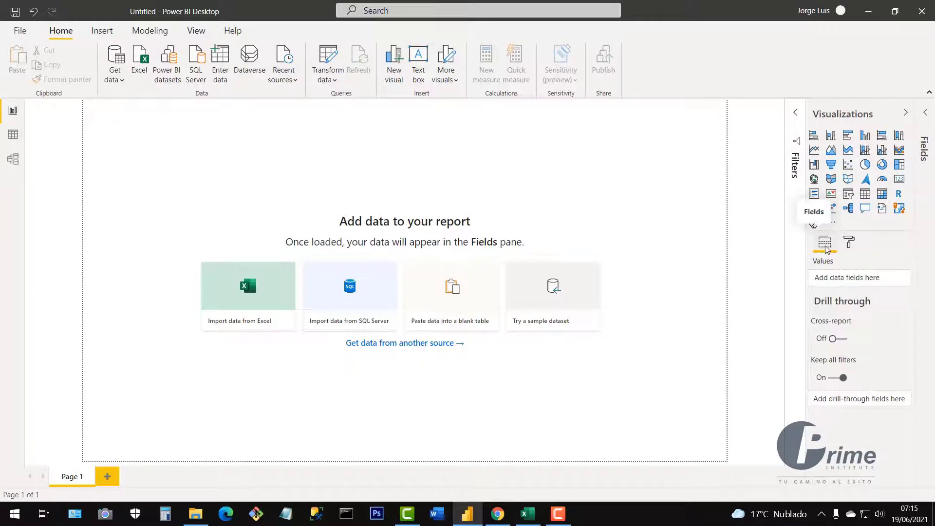
left_click(925, 113)
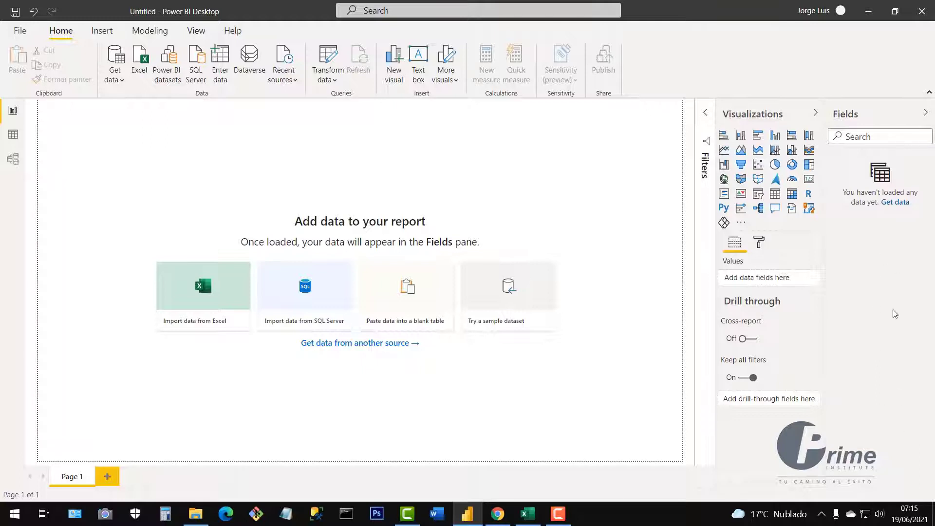
left_click(925, 116)
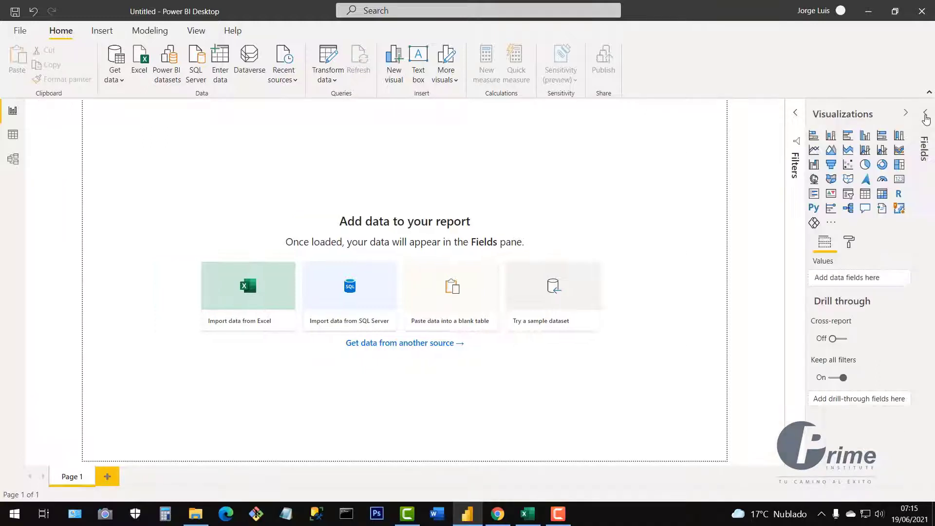
left_click(796, 113)
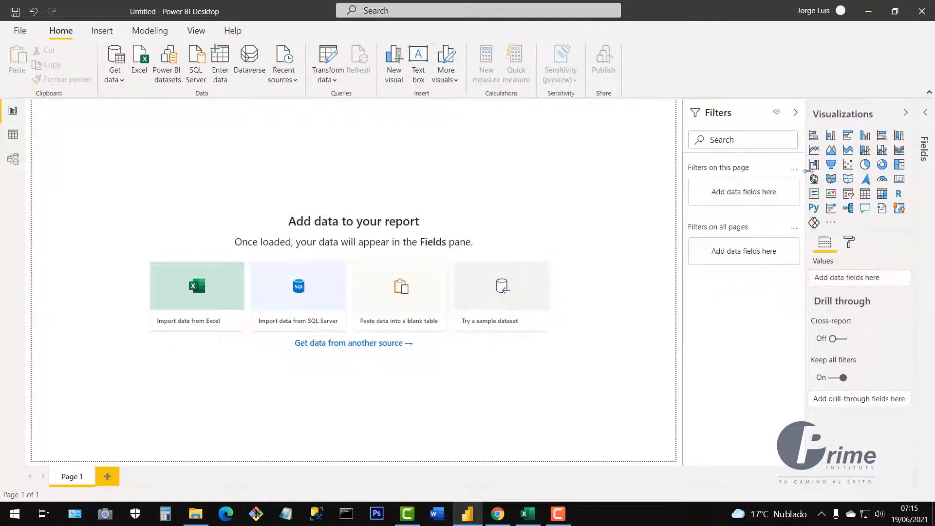
left_click(796, 113)
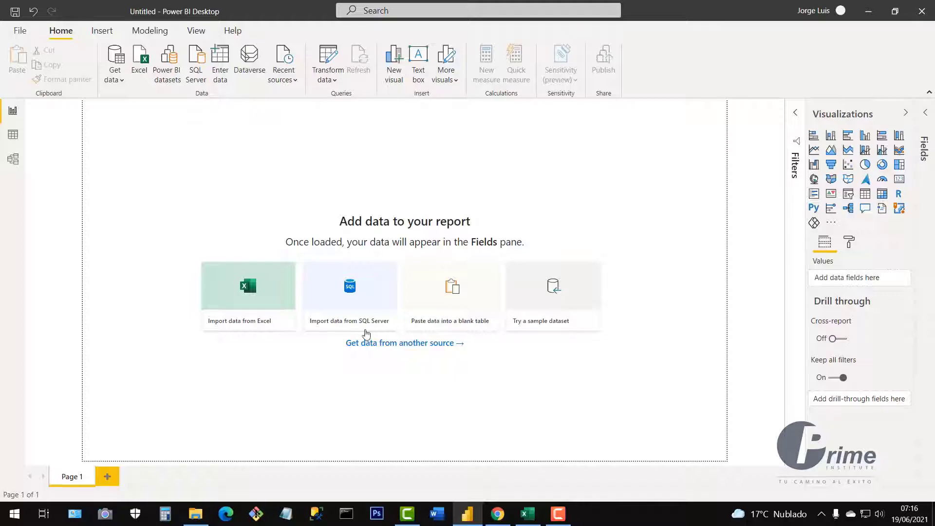
Open 2.- Intro Power BI - Sales.xlsx from the Resources and Practices folder in Excel.
left_click(194, 520)
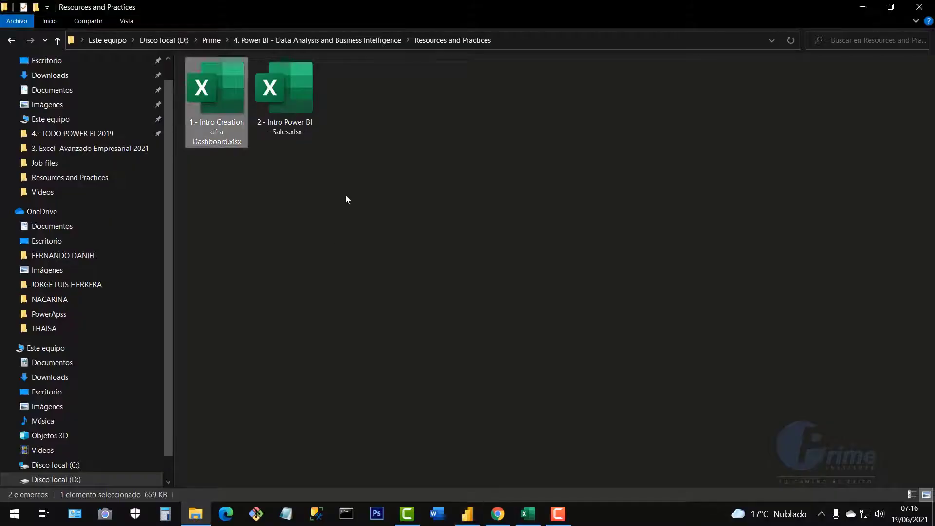
left_click(314, 110)
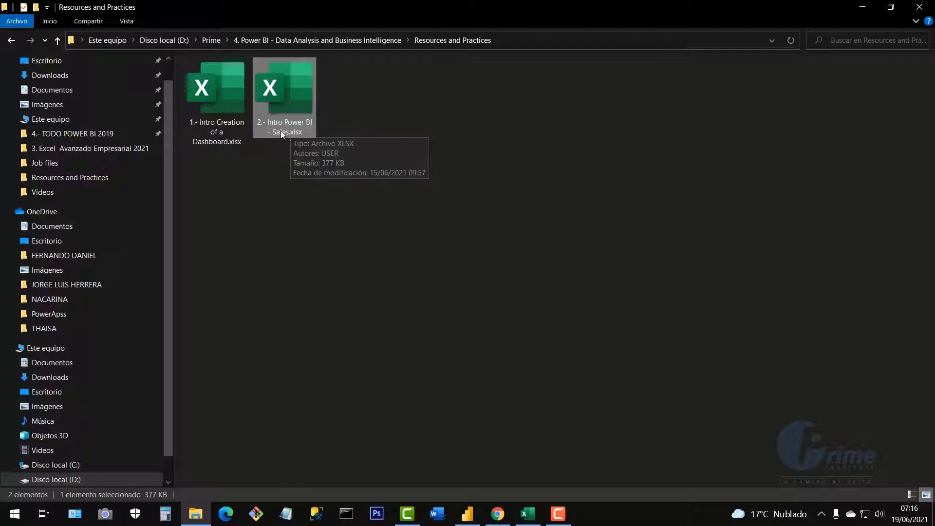
double_click(294, 107)
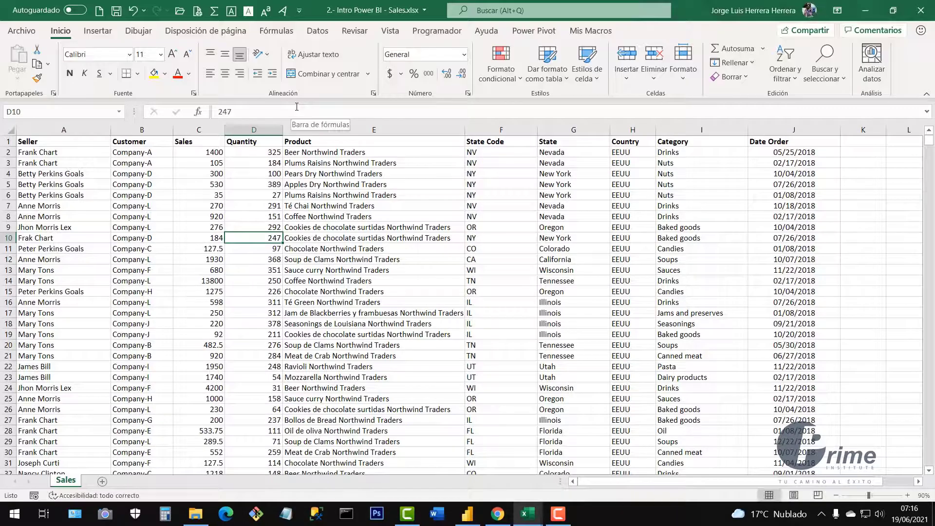
Select sample cells and ranges of the Sales records, such as A4:G18 and the State values.
left_click(261, 196)
left_click_drag(143, 176, 530, 359)
left_click(500, 313)
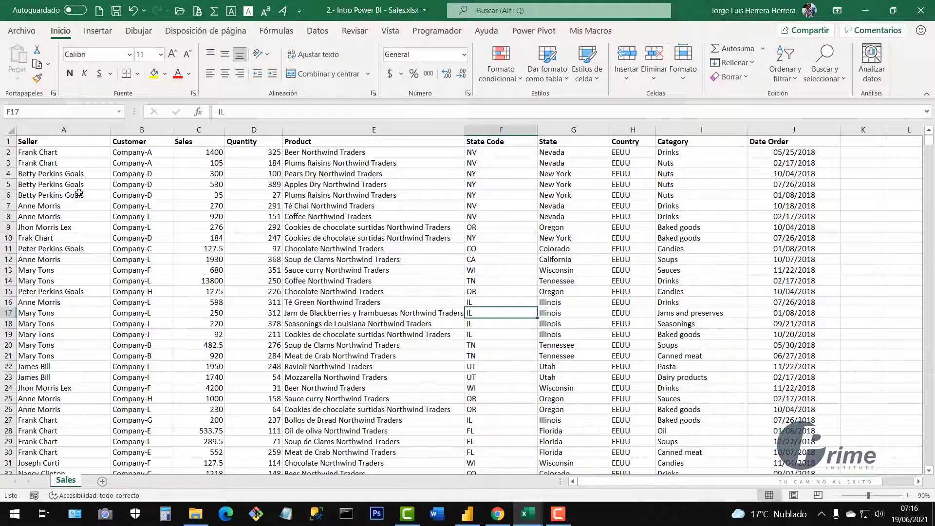
left_click(69, 173)
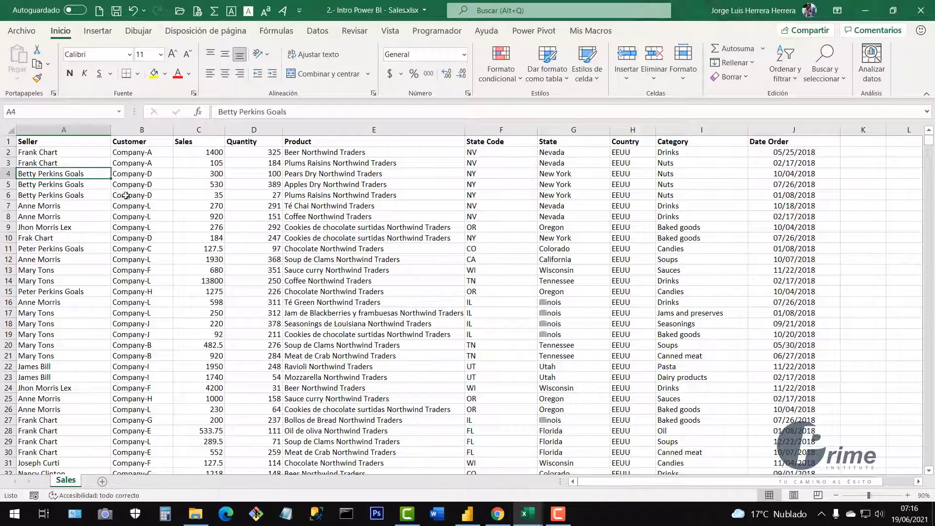
left_click_drag(104, 173, 597, 317)
left_click(695, 248)
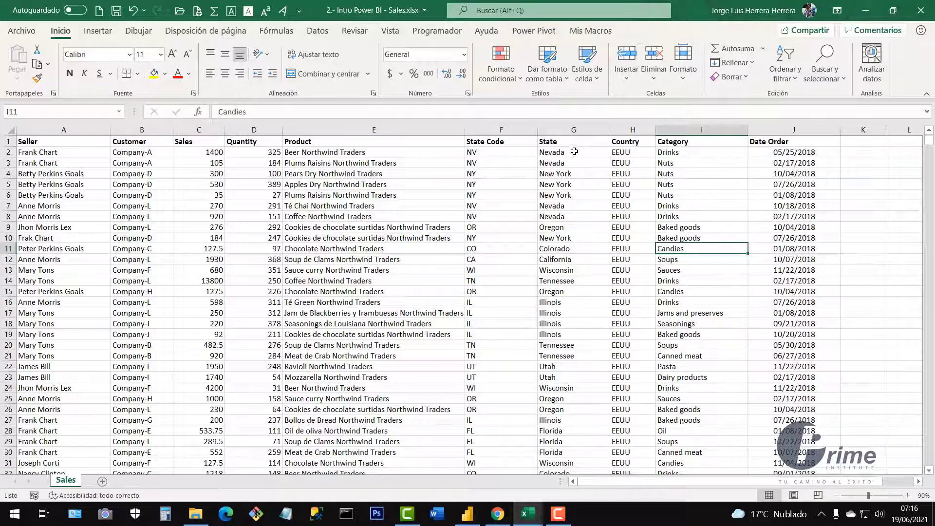
left_click_drag(574, 152, 574, 248)
left_click(567, 130)
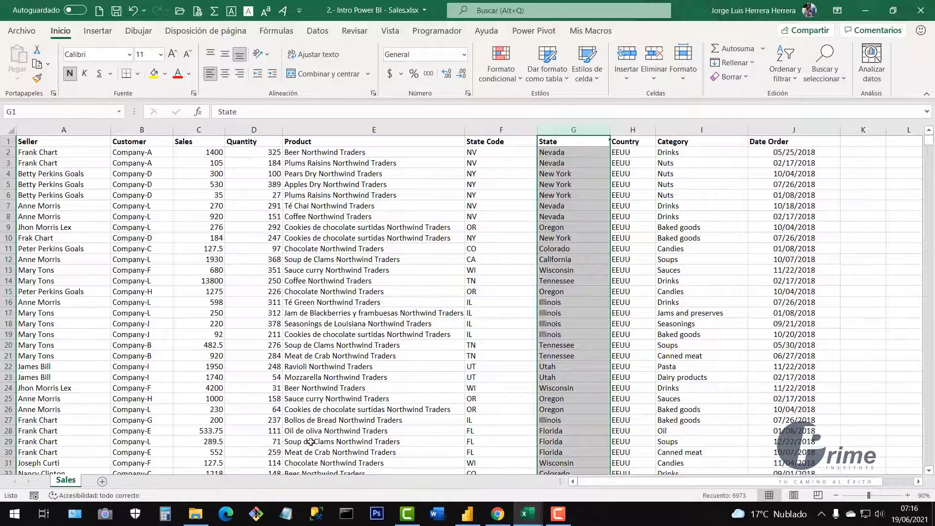
left_click(504, 280)
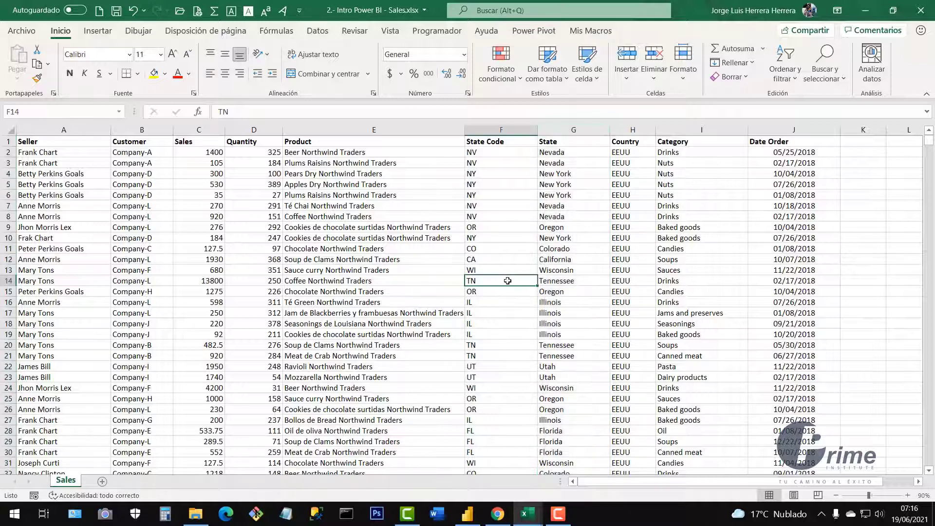
left_click(78, 162)
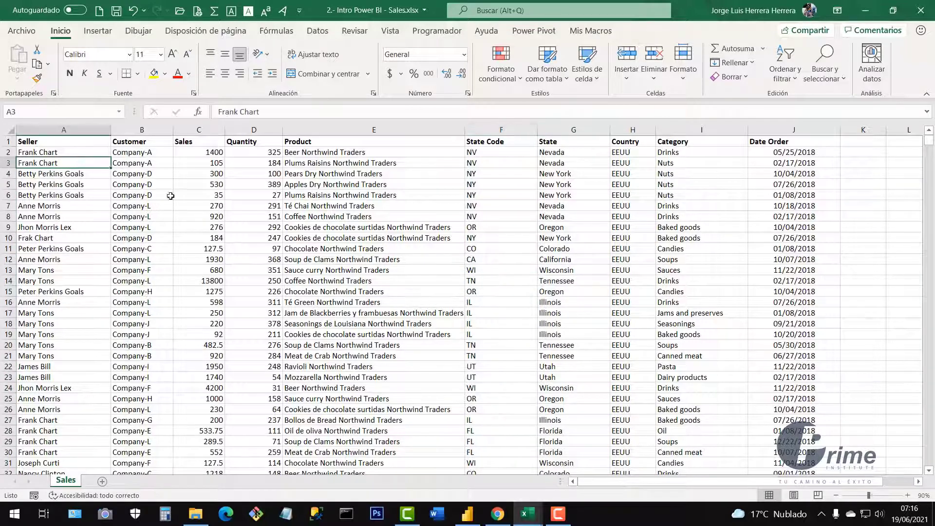
left_click(287, 217)
left_click(166, 202)
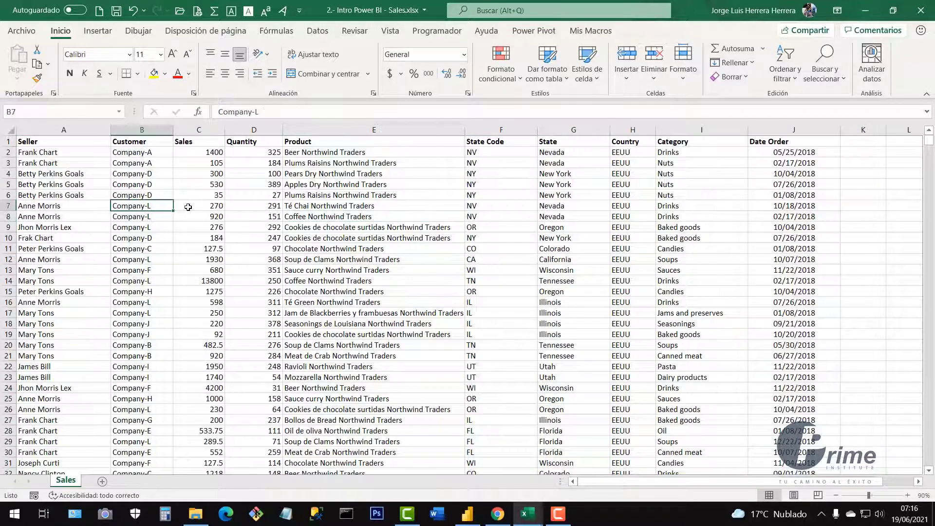
Jump between the top of the table and its last data row (6973) and back.
key("ctrl+Home")
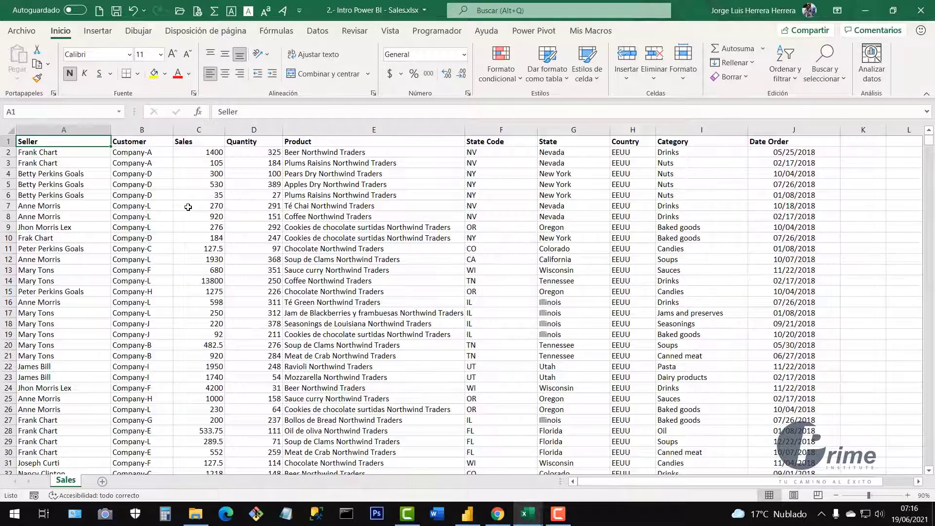
key("ctrl+End")
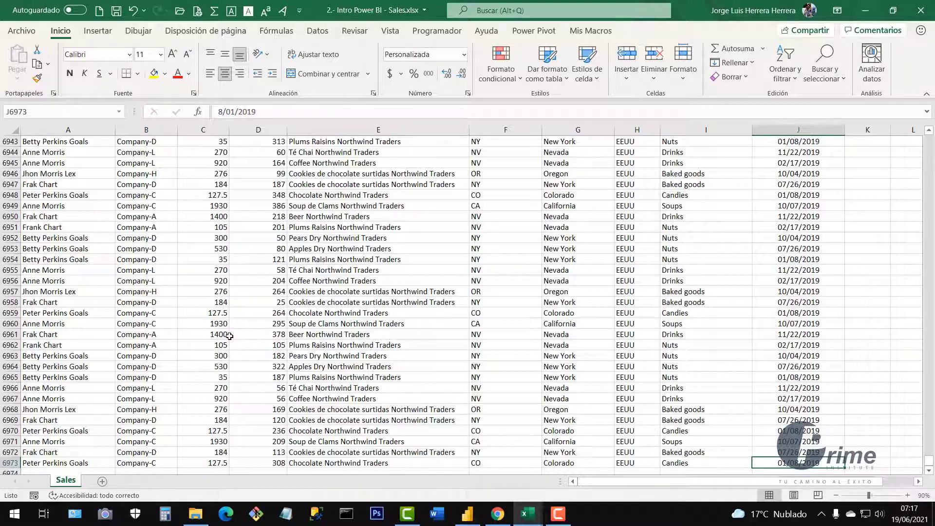
key("ctrl+Home")
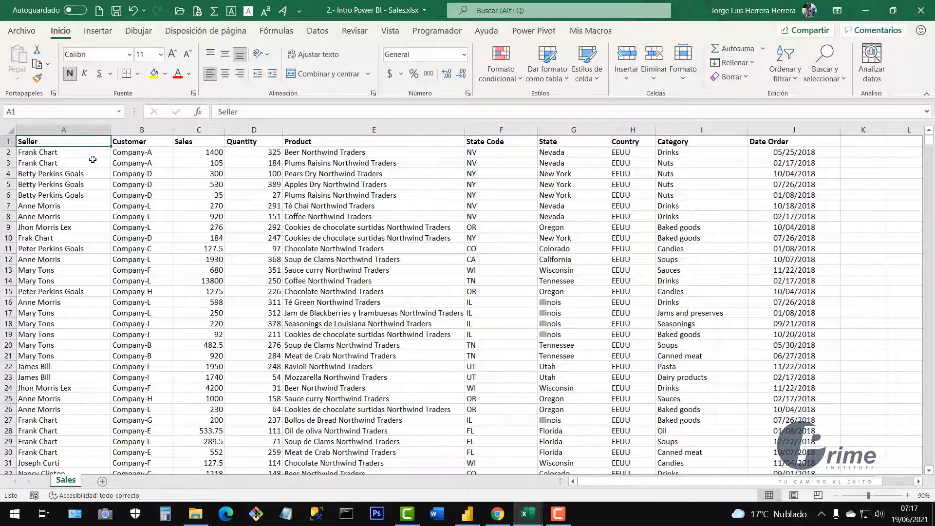
key("ctrl+Down")
key("ctrl+Home")
key("ctrl+Down")
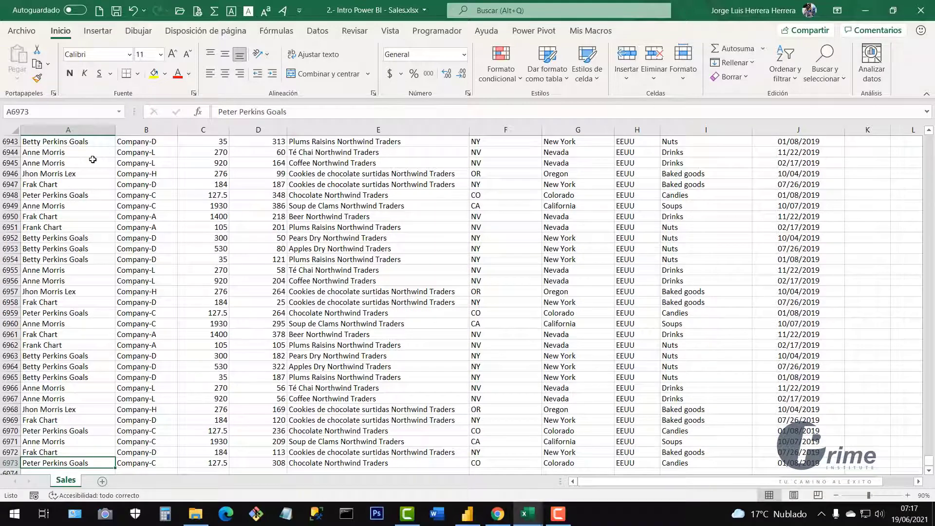
key("ctrl+Home")
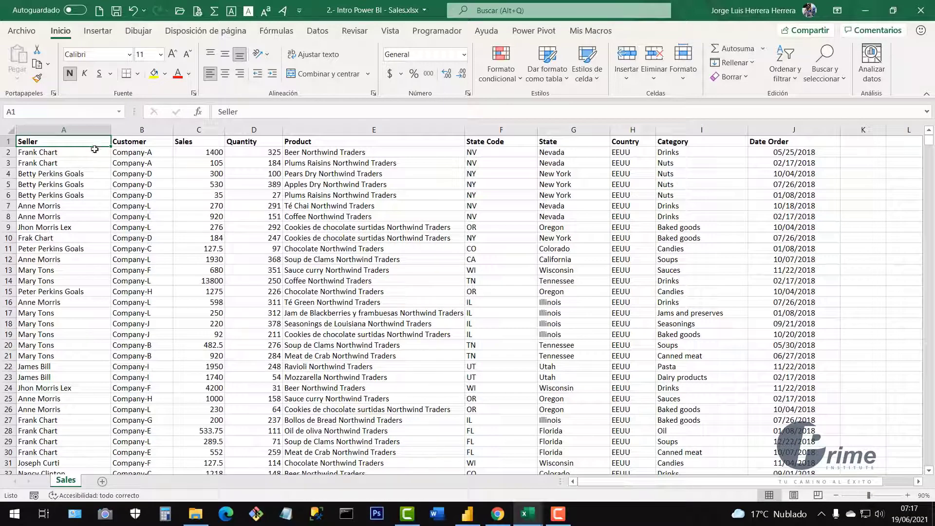
Select each column in turn: Seller, Customer, Sales, Quantity, Product, State Code, State, Country, Category.
left_click(73, 130)
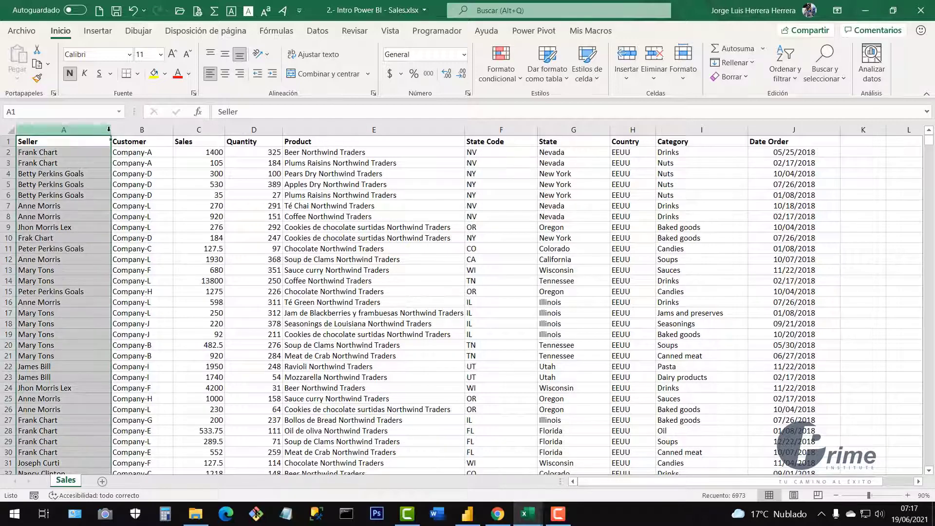
left_click(146, 129)
left_click(197, 130)
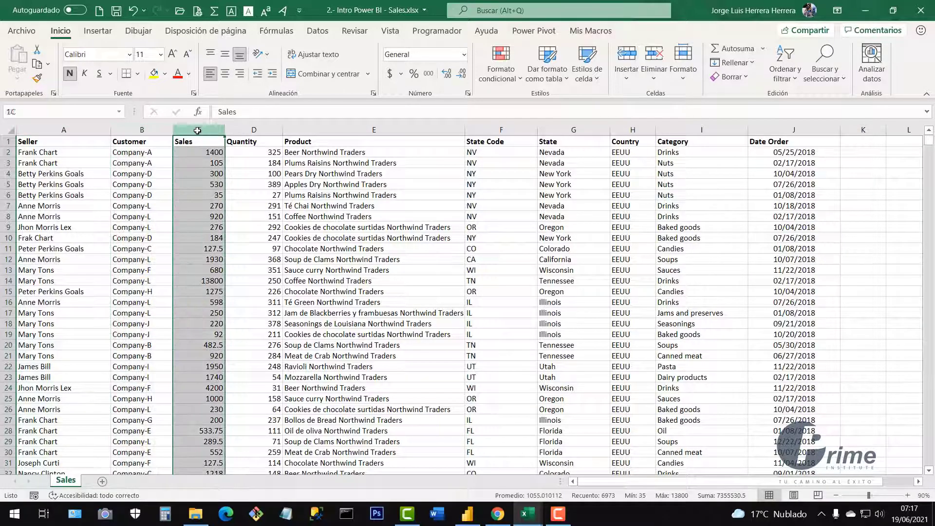
left_click(253, 129)
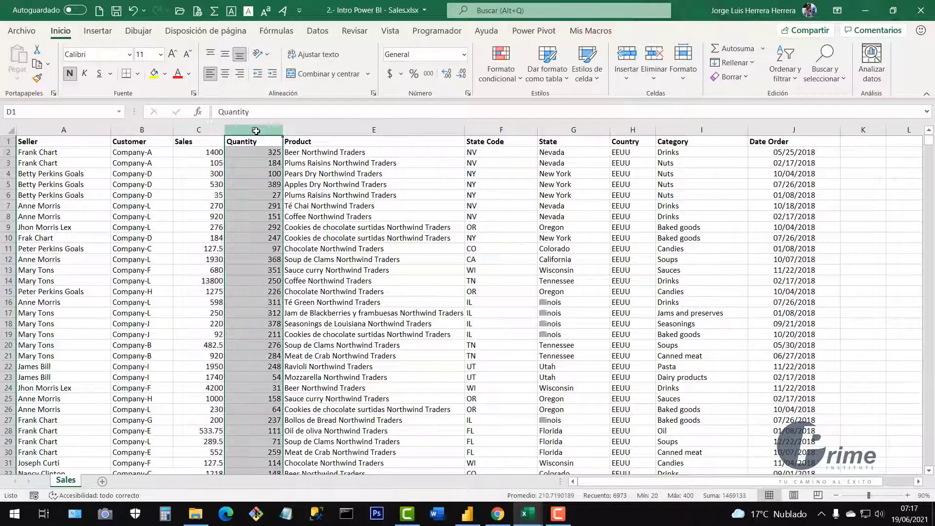
left_click(353, 130)
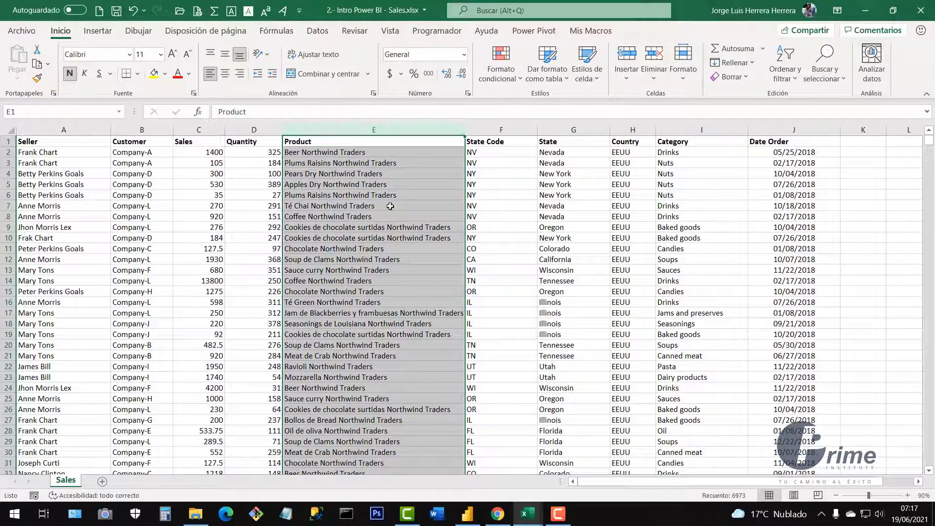
left_click(504, 131)
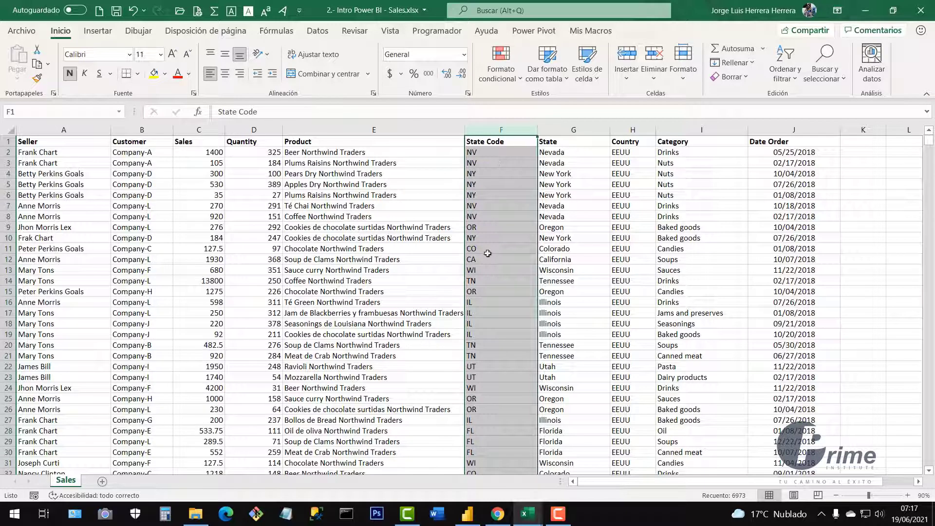
left_click(573, 132)
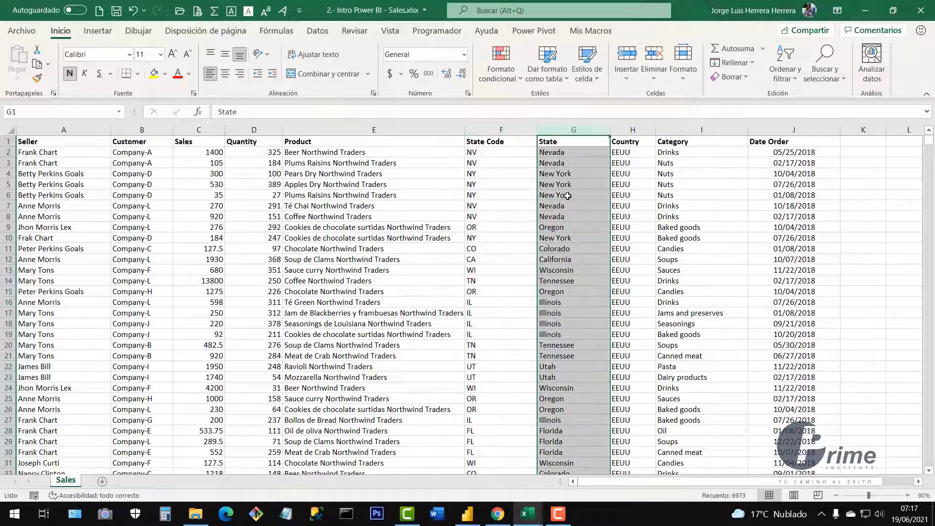
left_click(633, 129)
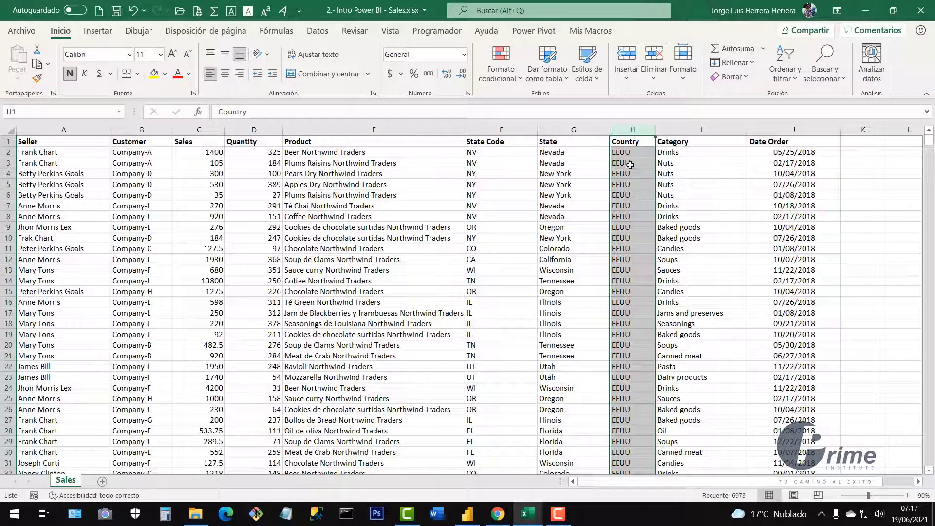
left_click(697, 131)
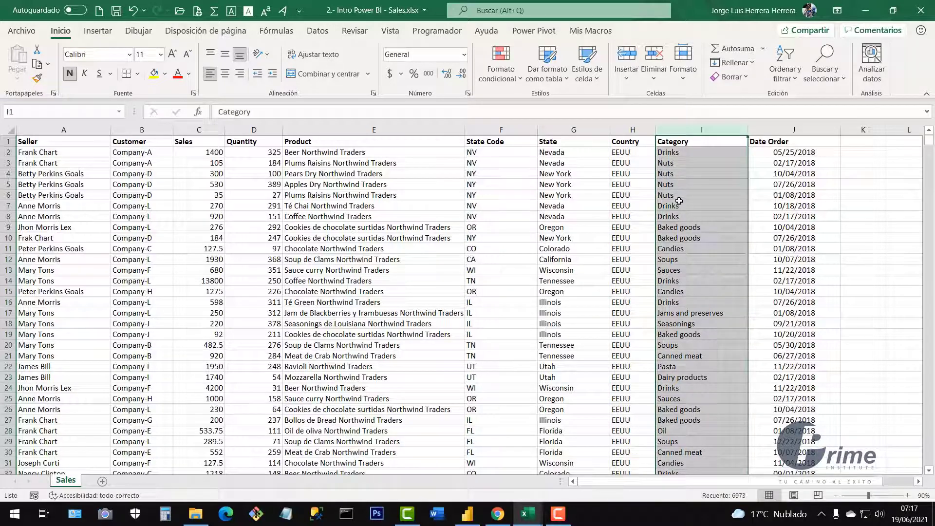
Inspect Product and Category values and the Date Order column, then return to Power BI Desktop.
left_click_drag(398, 164, 399, 355)
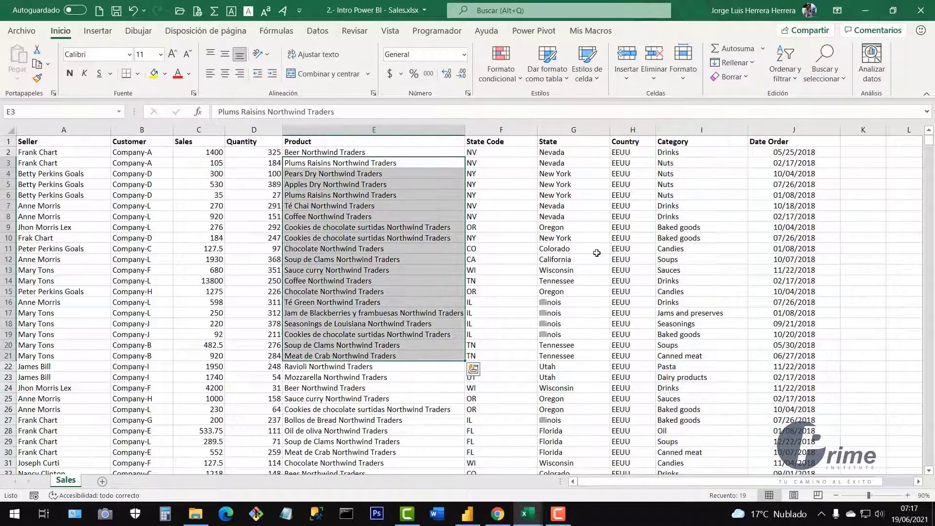
left_click_drag(697, 152, 702, 330)
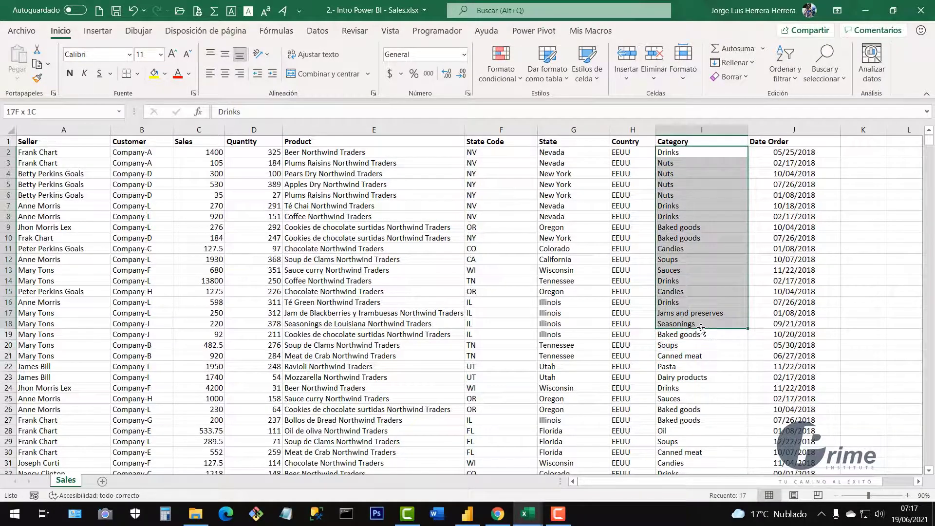
left_click(704, 223)
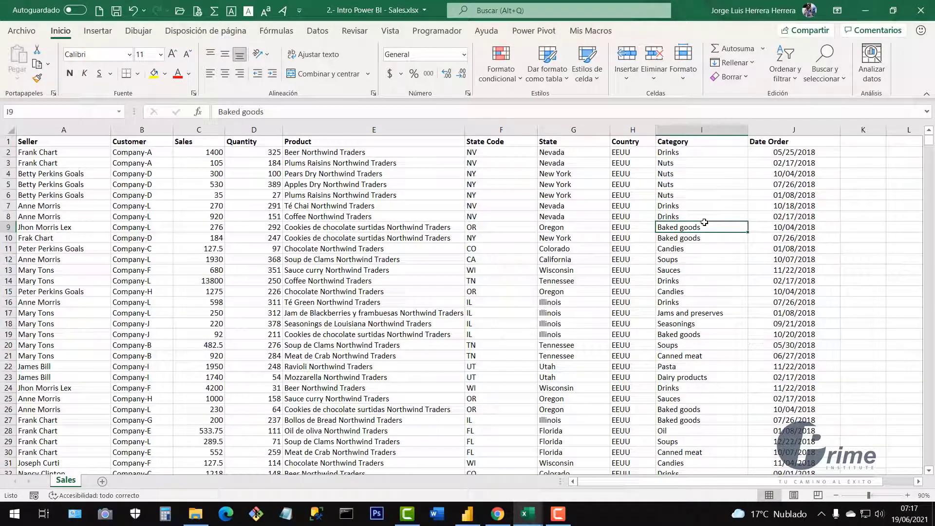
left_click(784, 129)
left_click(700, 186)
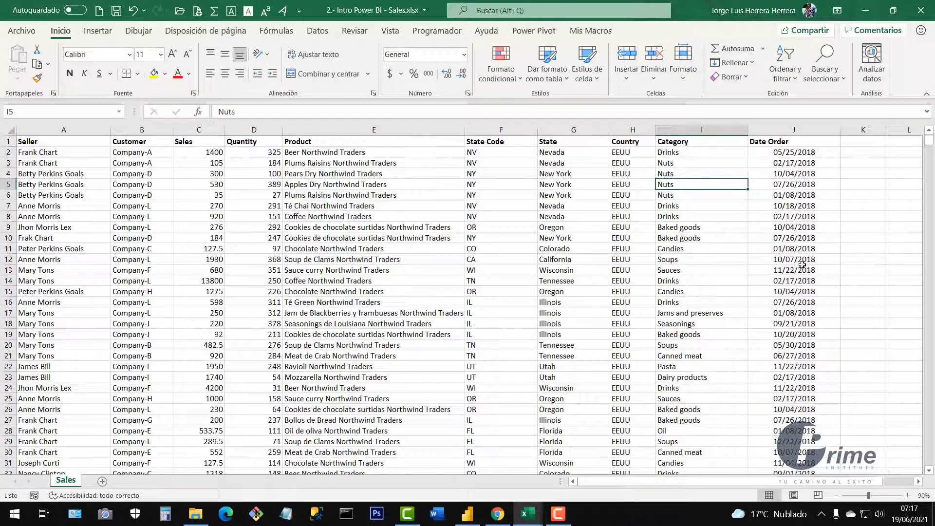
left_click(706, 214)
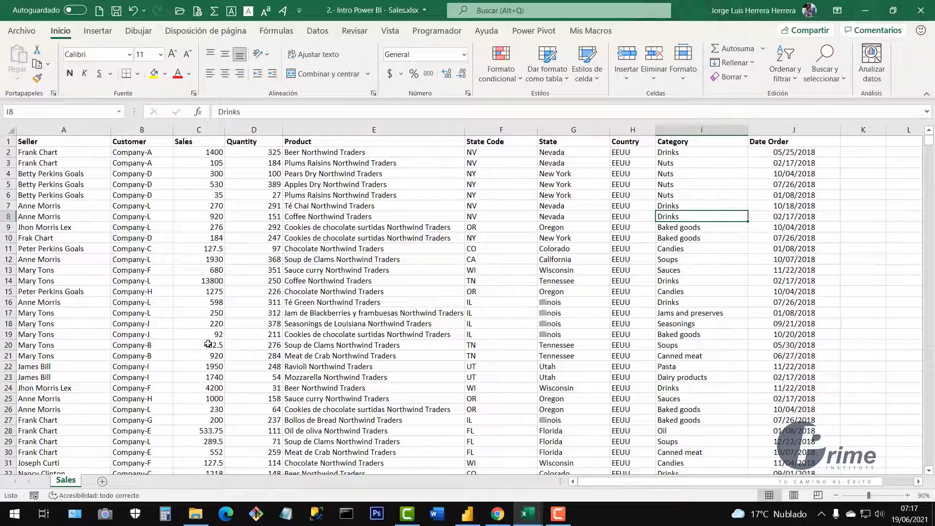
scroll(402, 294, "down", 2)
scroll(424, 279, "up", 2)
left_click(468, 514)
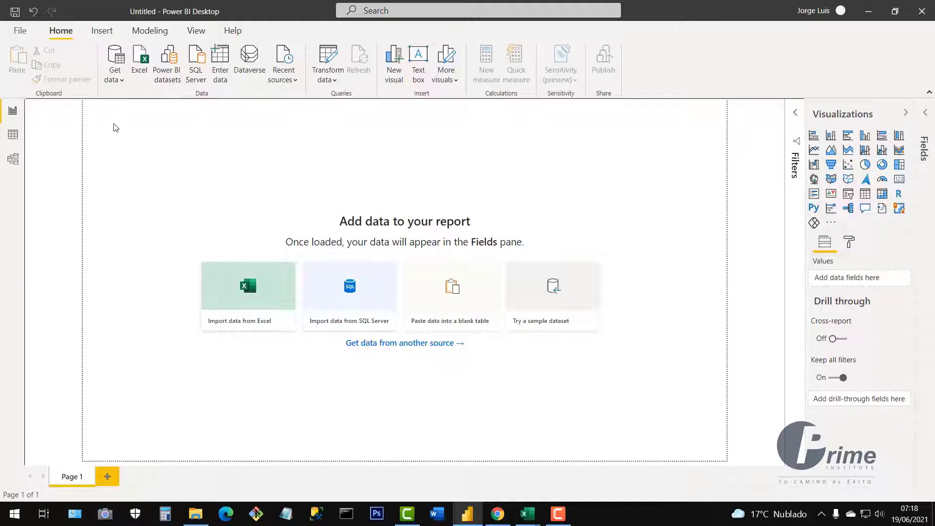
left_click_drag(114, 123, 280, 365)
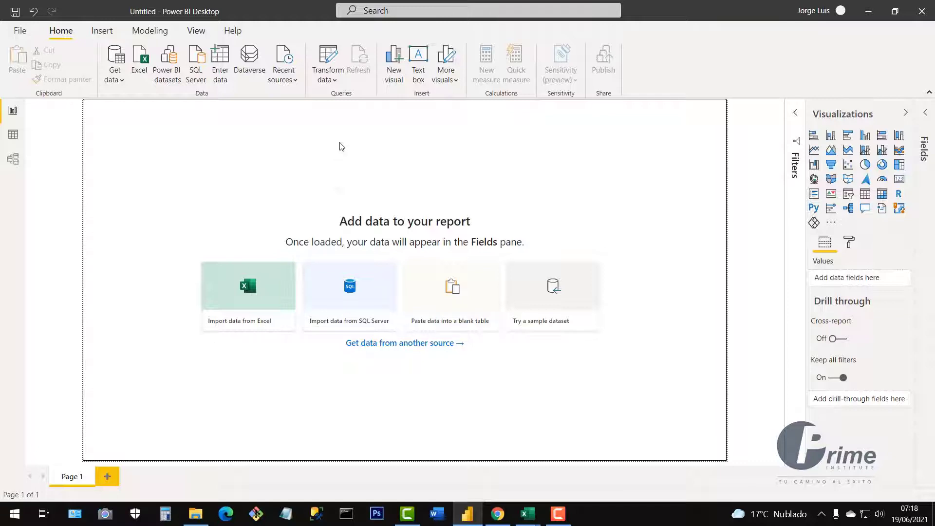
left_click_drag(340, 142, 350, 392)
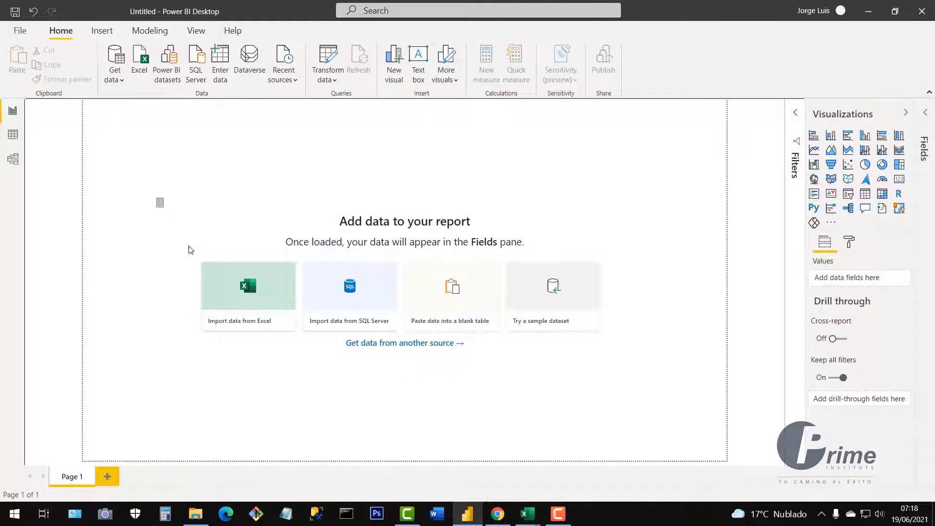
left_click_drag(190, 249, 267, 409)
left_click_drag(347, 228, 361, 385)
Open the Get data dropdown and choose More... for the full connector list.
left_click(120, 84)
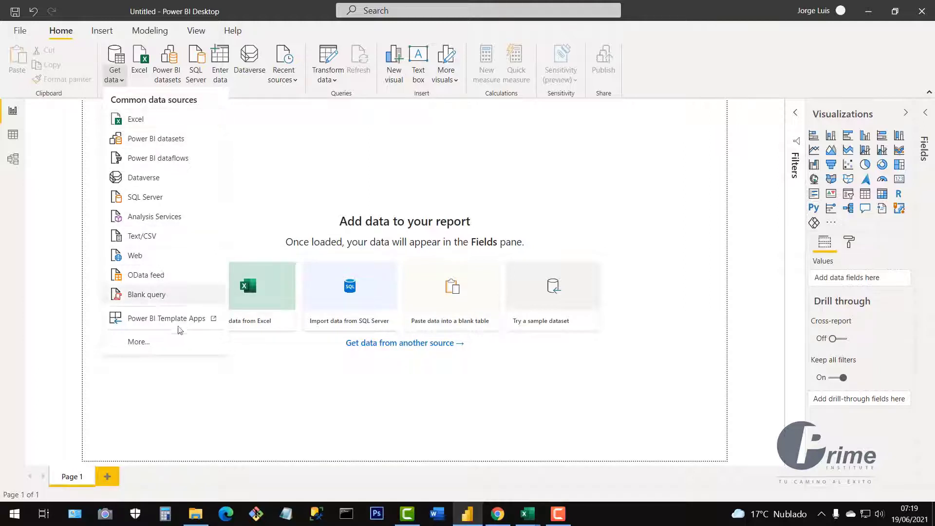
left_click(145, 346)
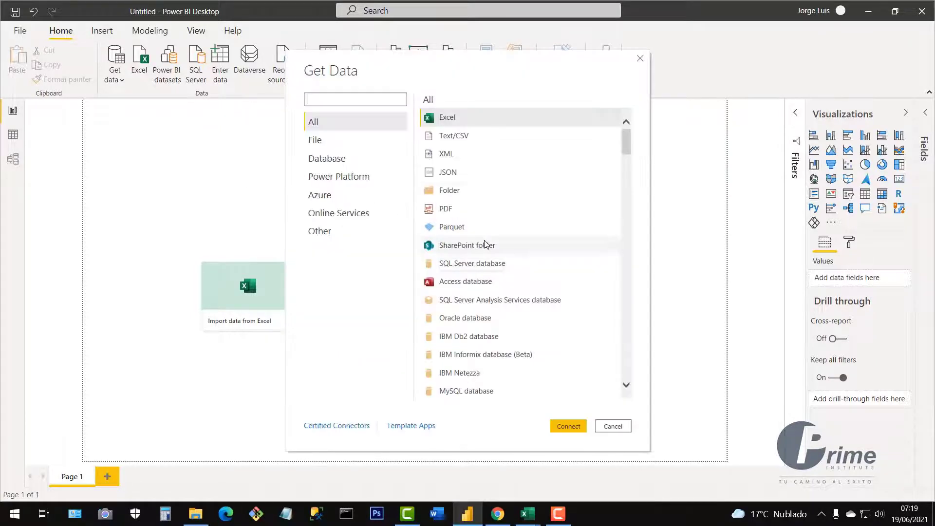
Browse the file connectors XML, JSON, Folder, PDF, SharePoint folder and Access.
left_click(446, 156)
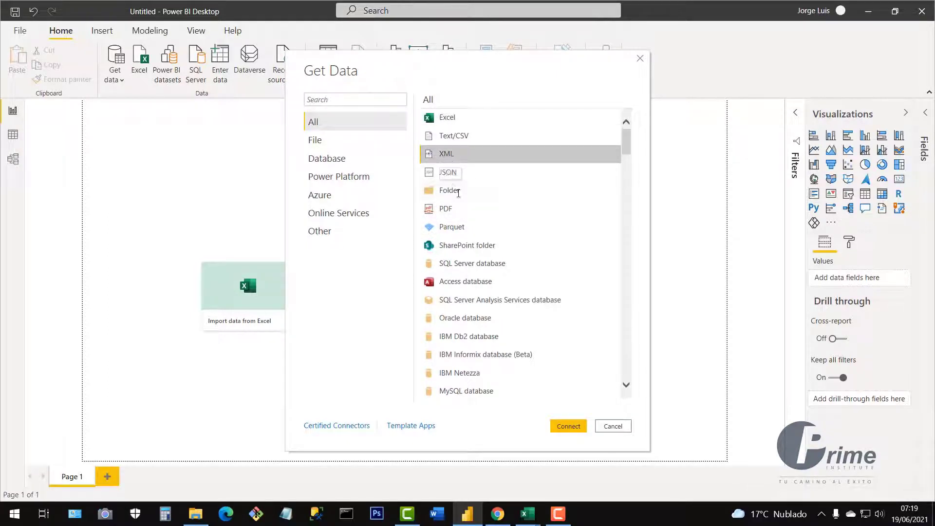
left_click(449, 173)
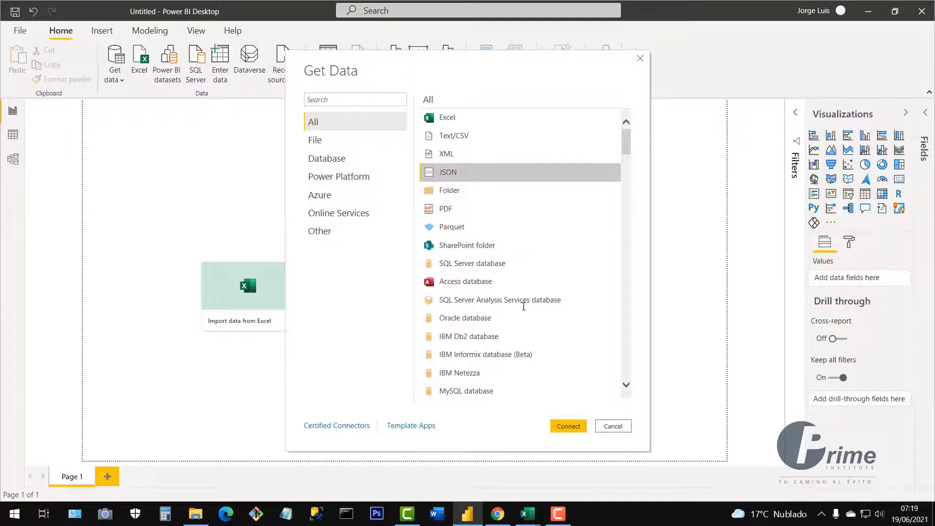
left_click(452, 193)
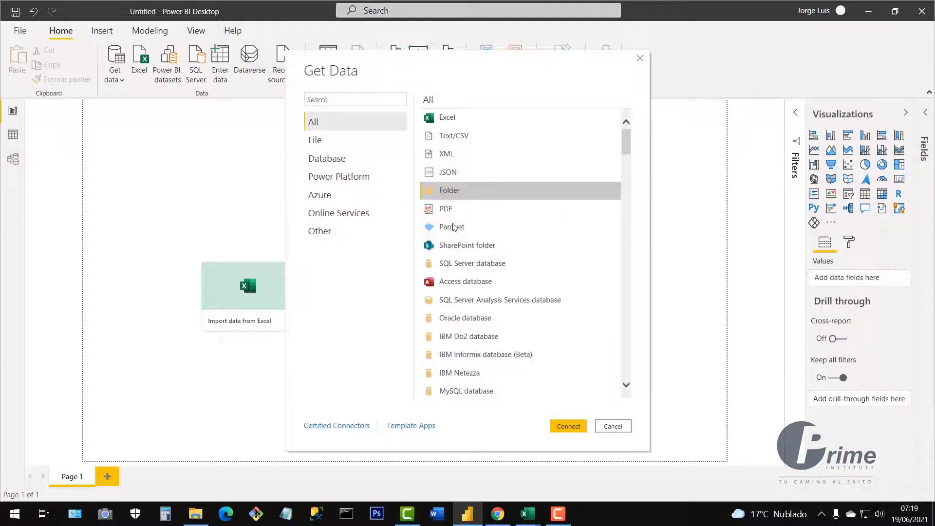
left_click(449, 209)
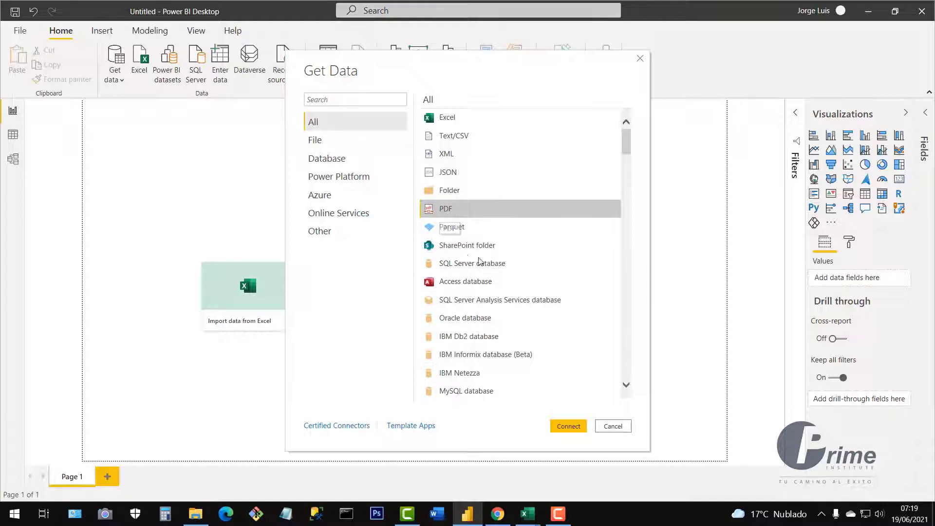
left_click(459, 245)
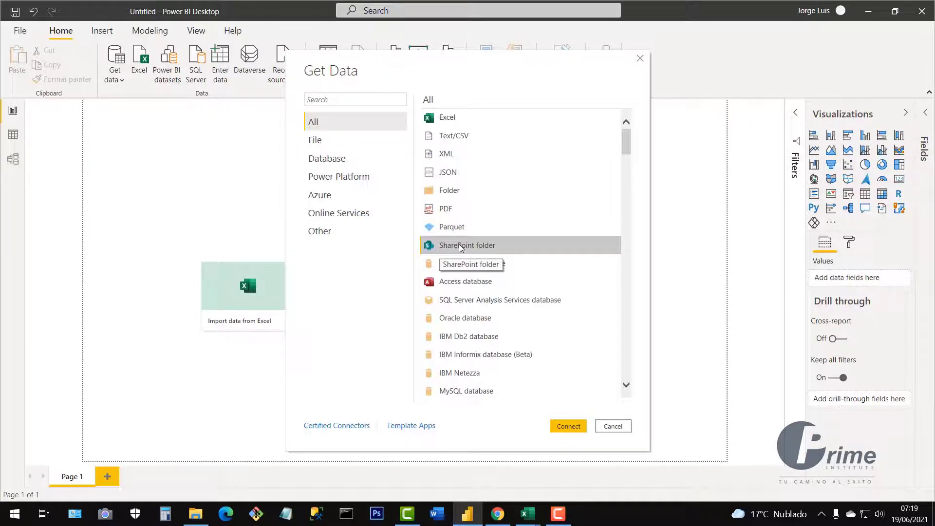
left_click(456, 281)
left_click_drag(629, 149, 629, 179)
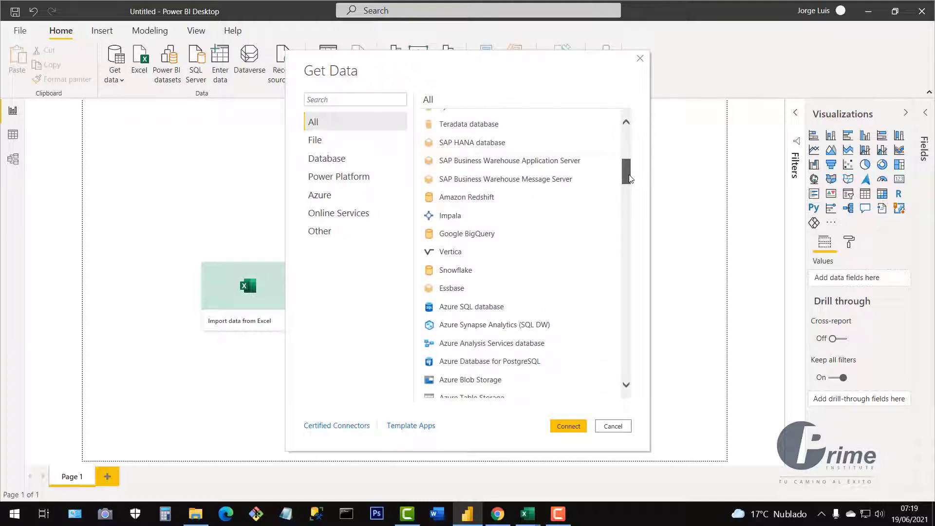
Browse SAP HANA, SAP Business Warehouse and Azure SQL connectors, then scroll back up to the search box.
left_click(458, 144)
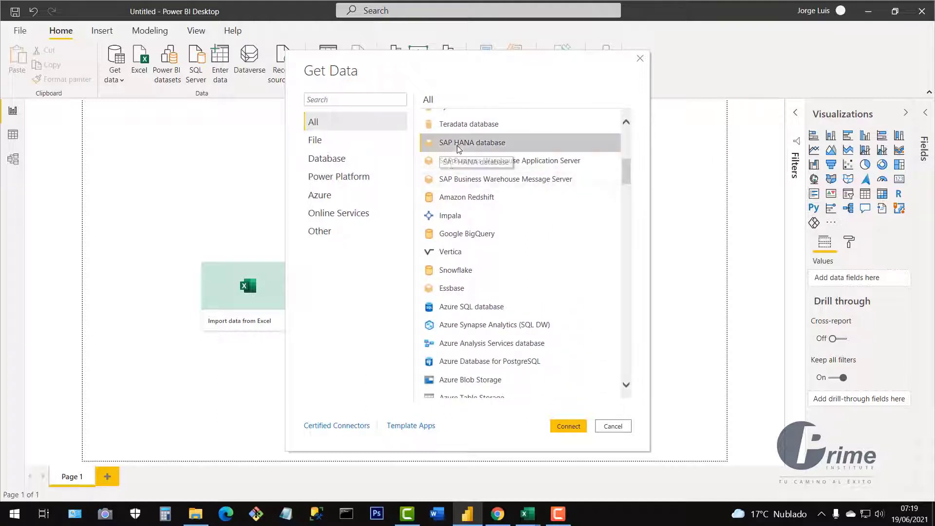
left_click(434, 162)
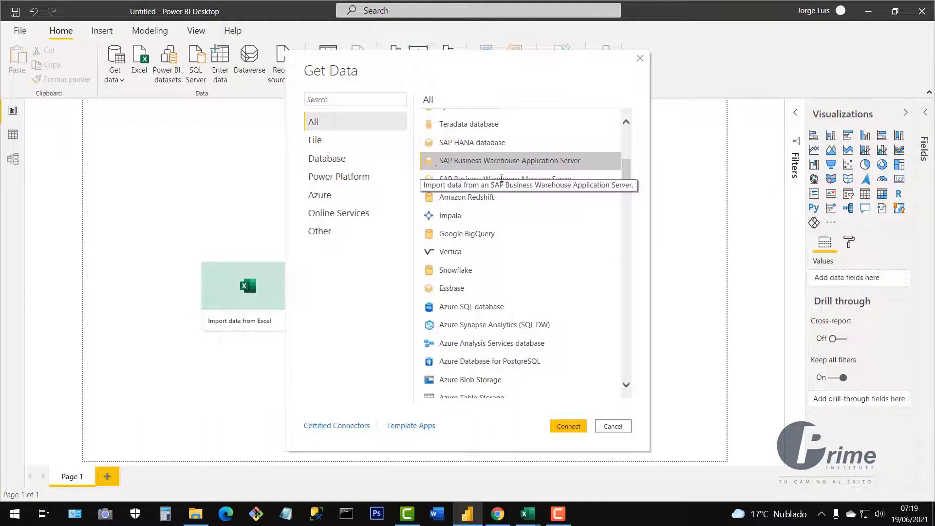
left_click(448, 307)
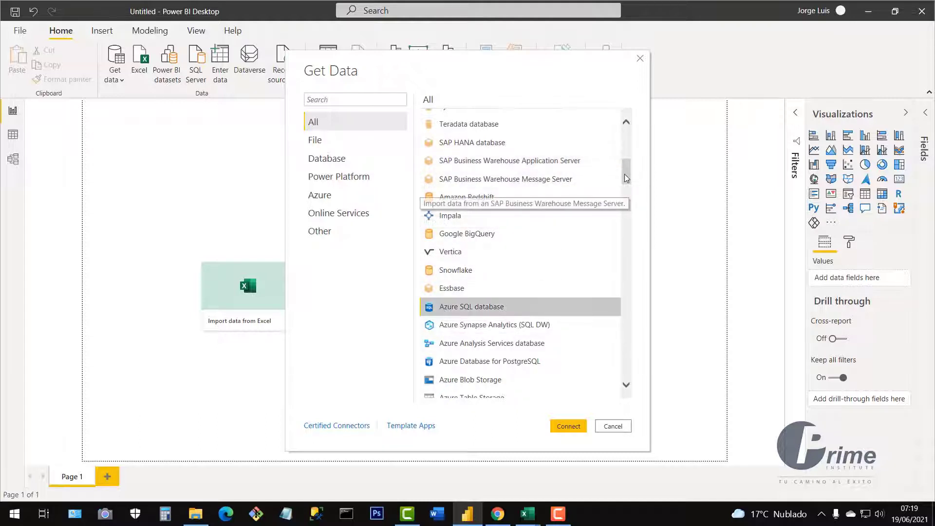
left_click_drag(625, 175, 625, 382)
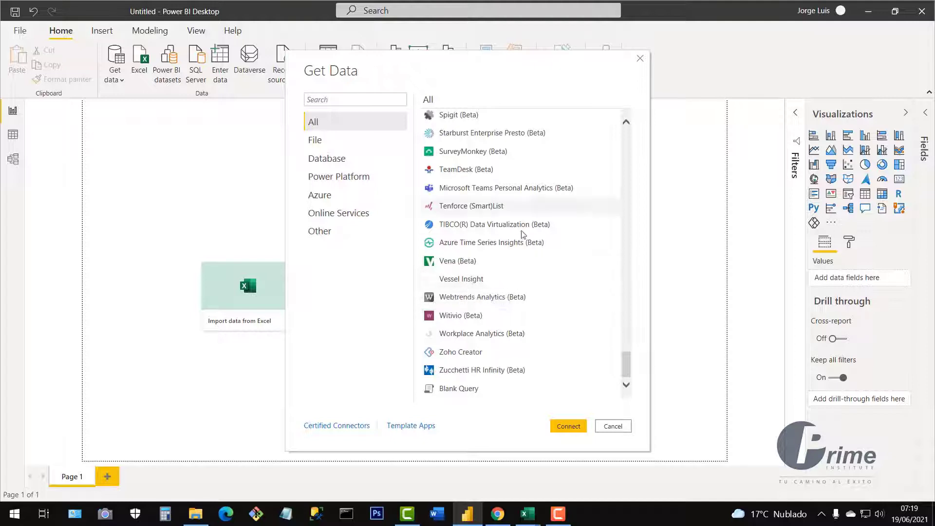
left_click_drag(490, 70, 440, 67)
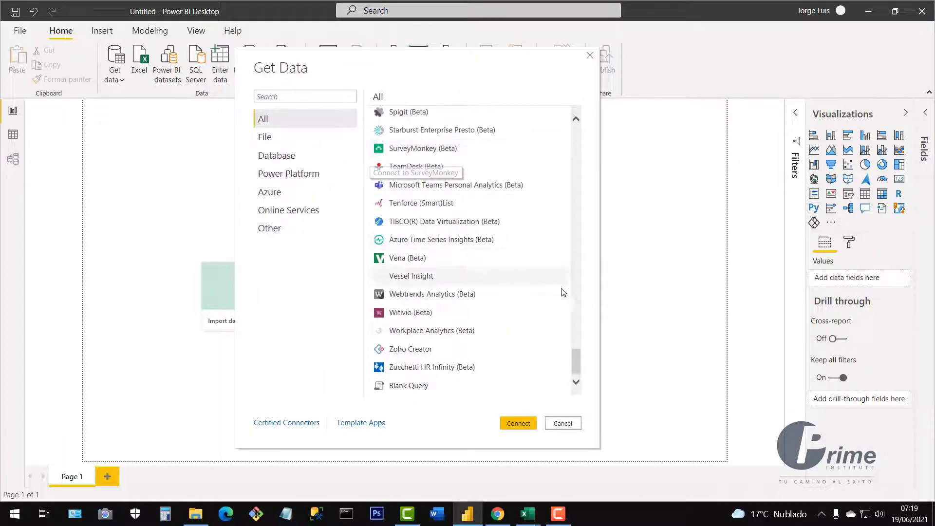
left_click_drag(575, 361, 578, 331)
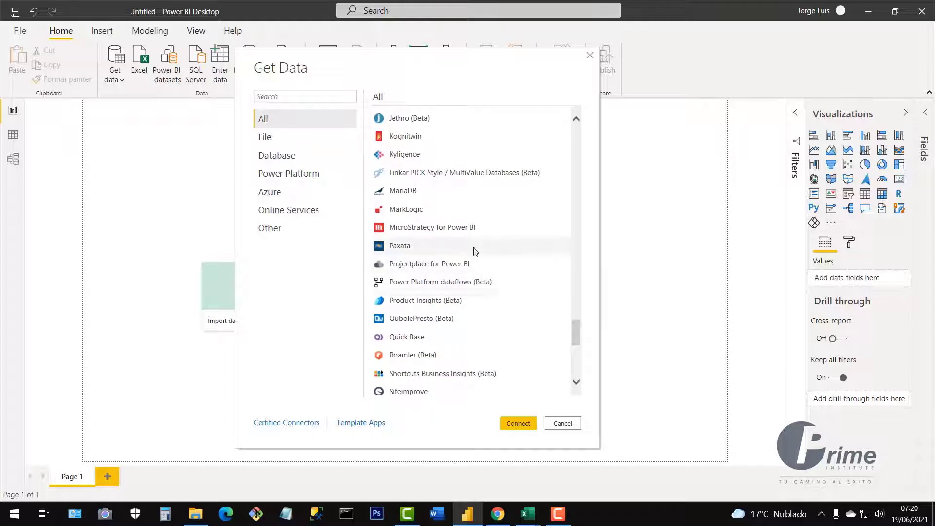
scroll(473, 250, "up", 3)
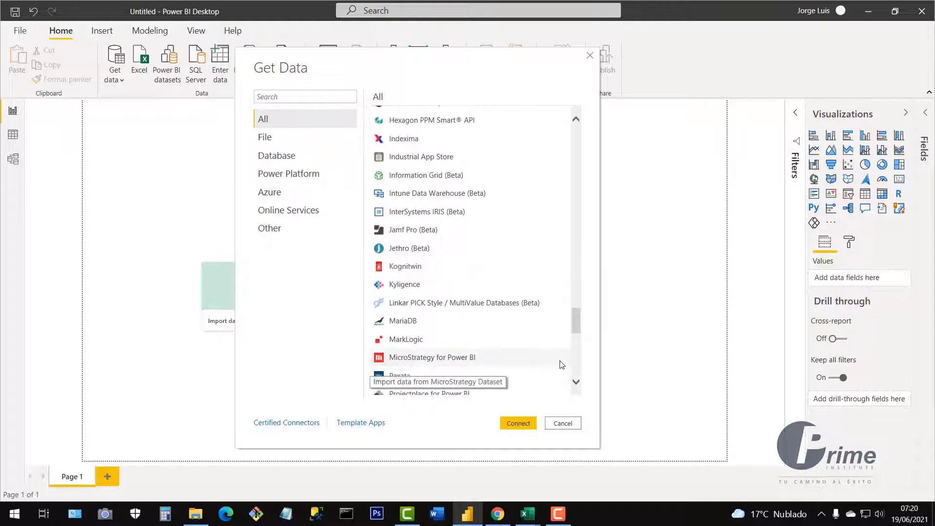
scroll(394, 271, "up", 1)
scroll(393, 272, "up", 2)
left_click(268, 97)
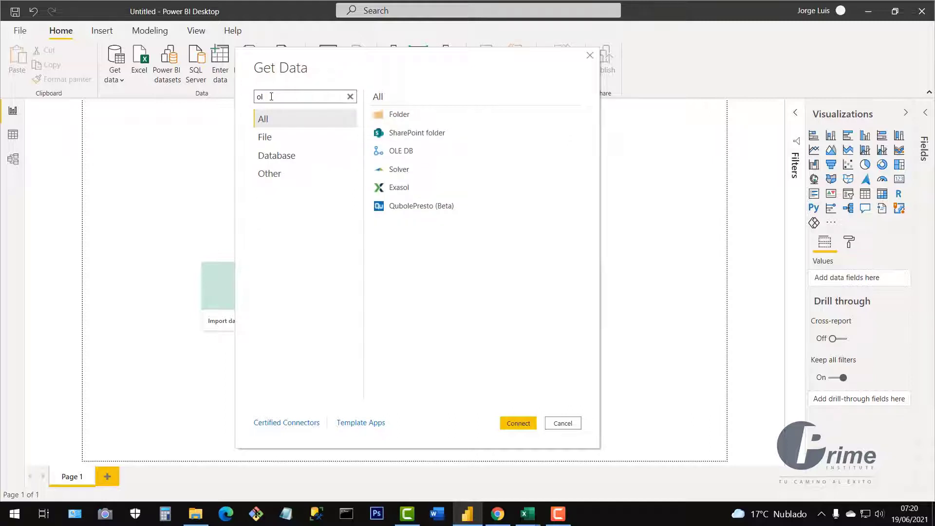
Select OLE DB from the 'ol' matches, search 'od', then cancel the Get Data window.
left_click(394, 155)
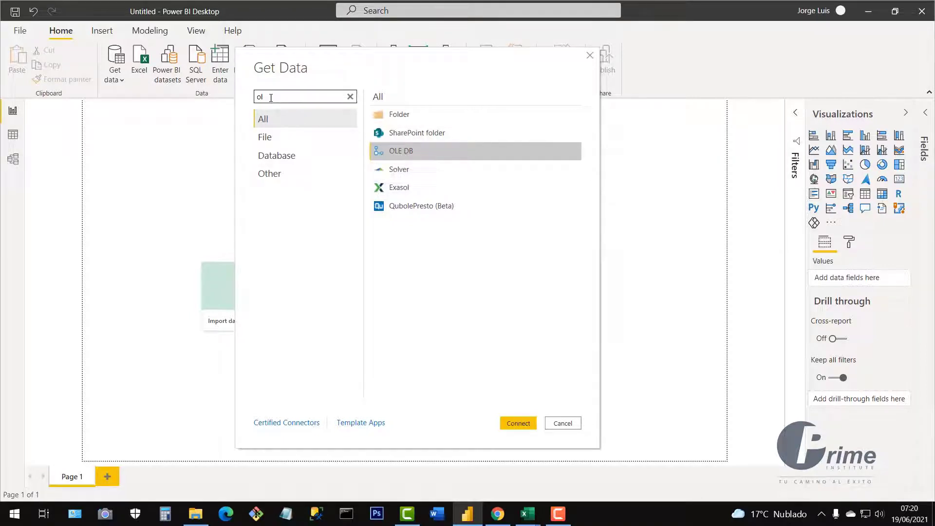
left_click_drag(269, 96, 242, 100)
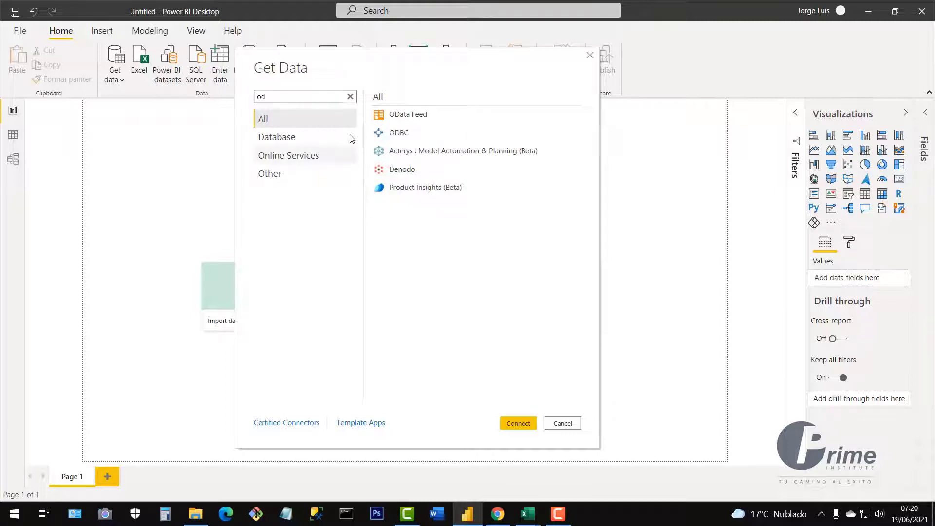
left_click(560, 425)
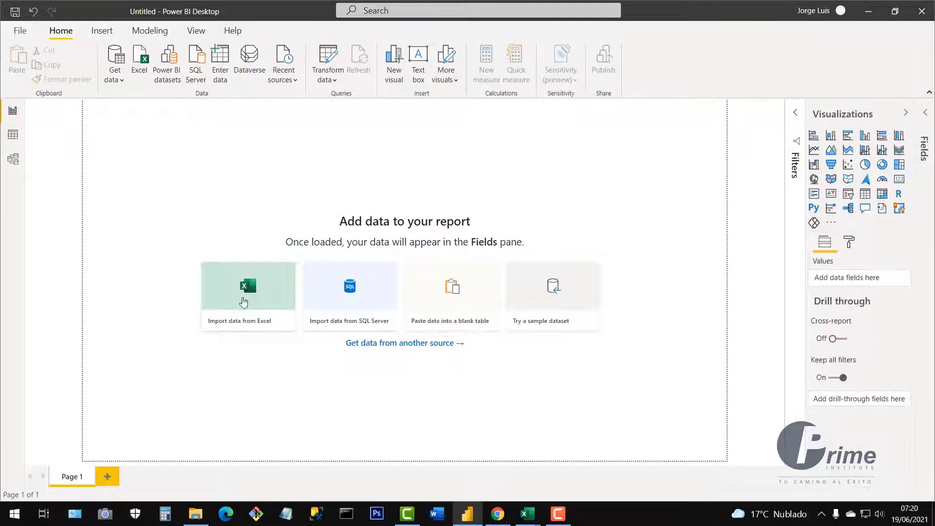
left_click_drag(166, 174, 647, 382)
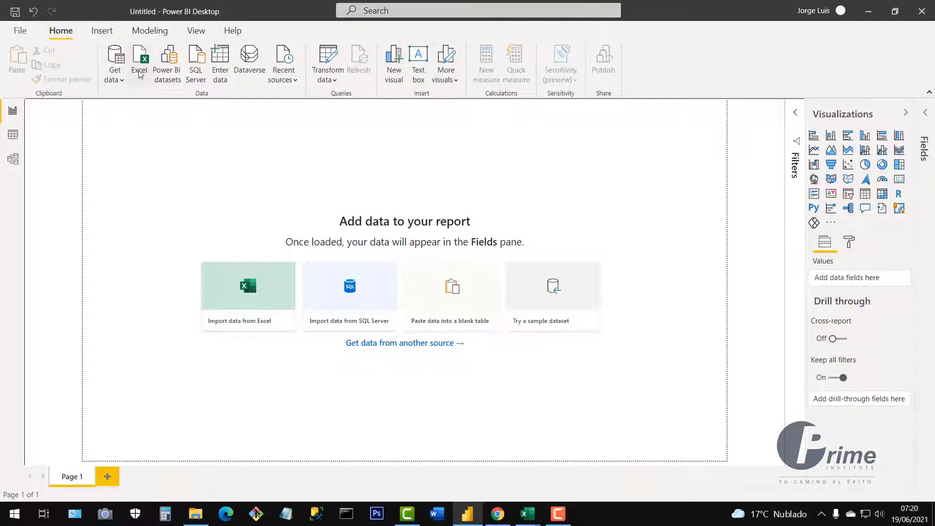
left_click(116, 80)
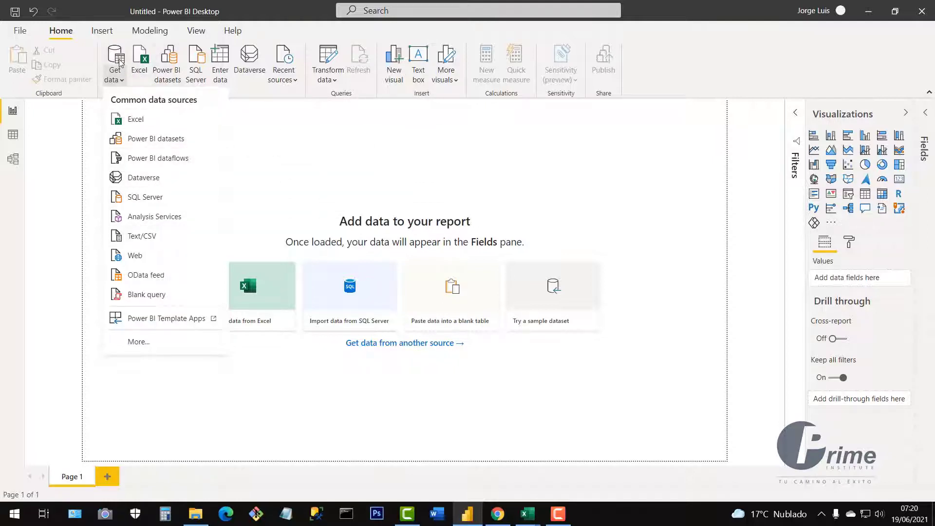
left_click(362, 156)
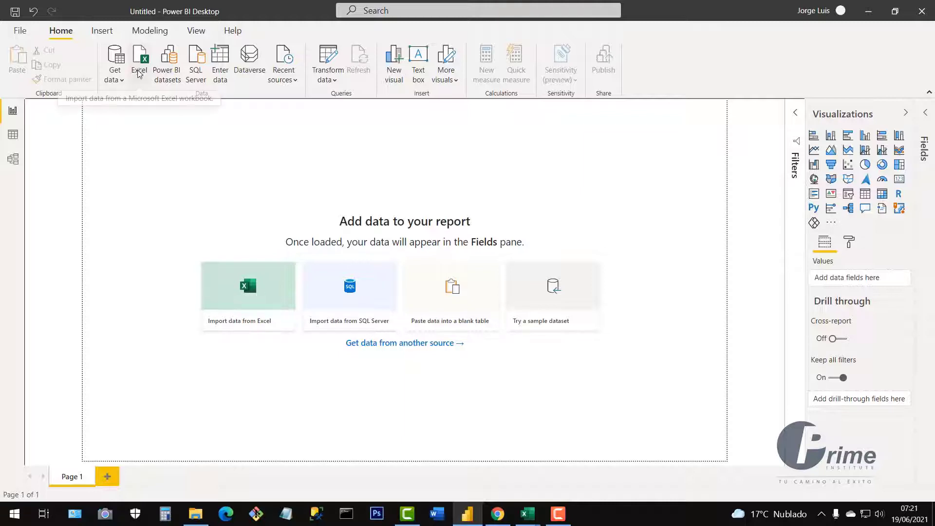
left_click(115, 76)
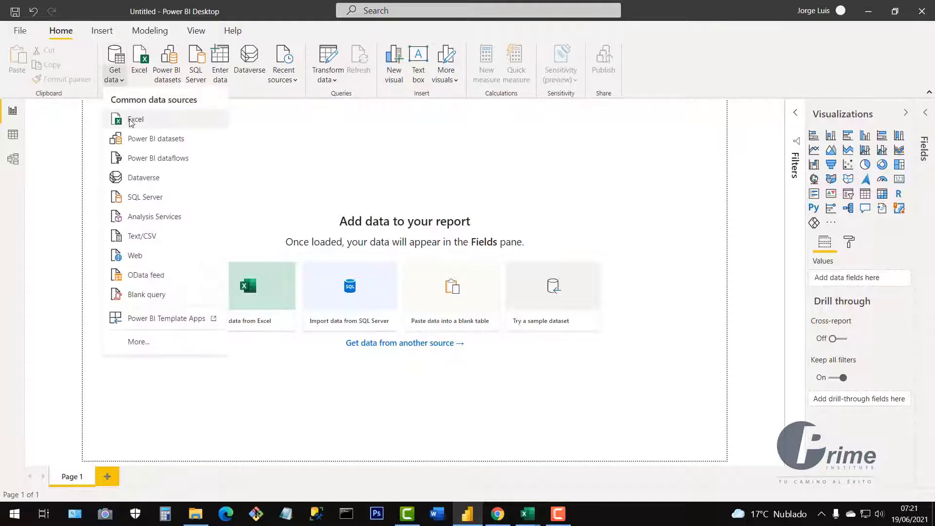
left_click(301, 130)
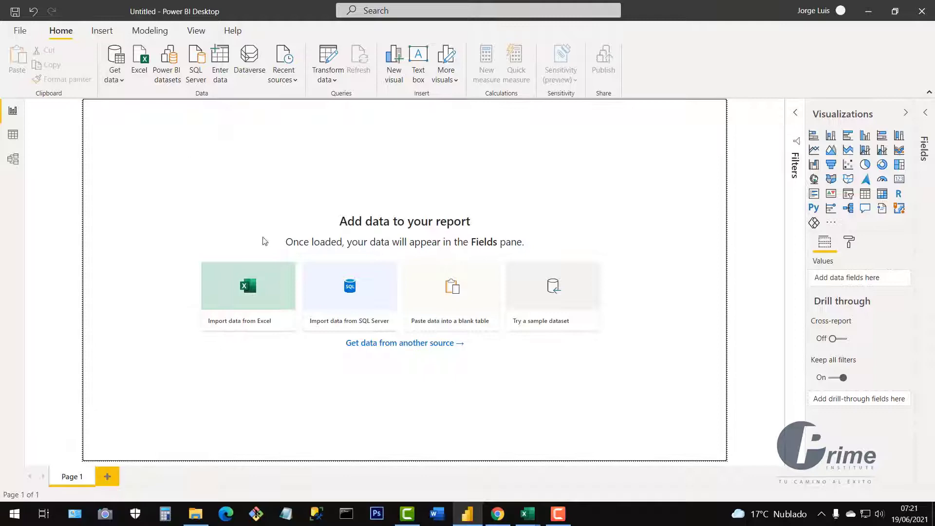
Import from Excel, browsing D: > Prime > course folder > Resources and Practices to 2.- Intro Power BI - Sales.xlsx.
left_click(249, 295)
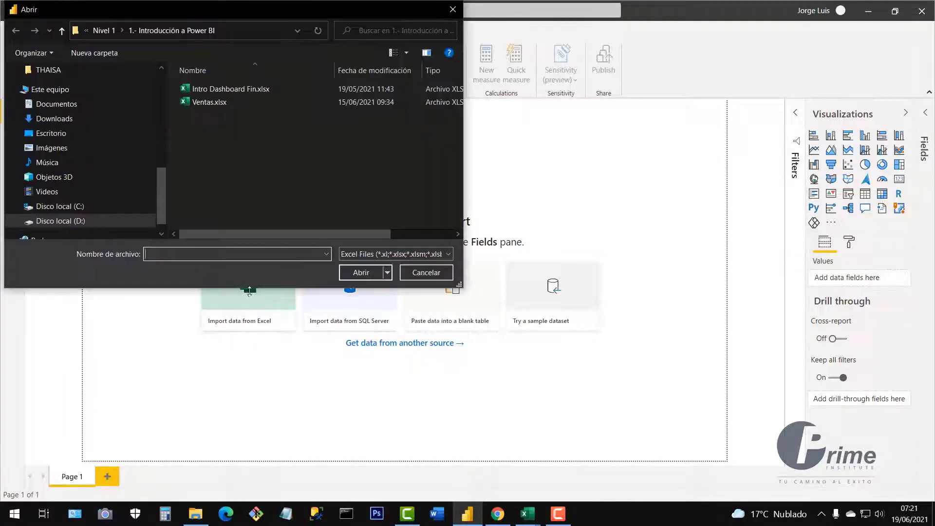
left_click_drag(332, 10, 557, 93)
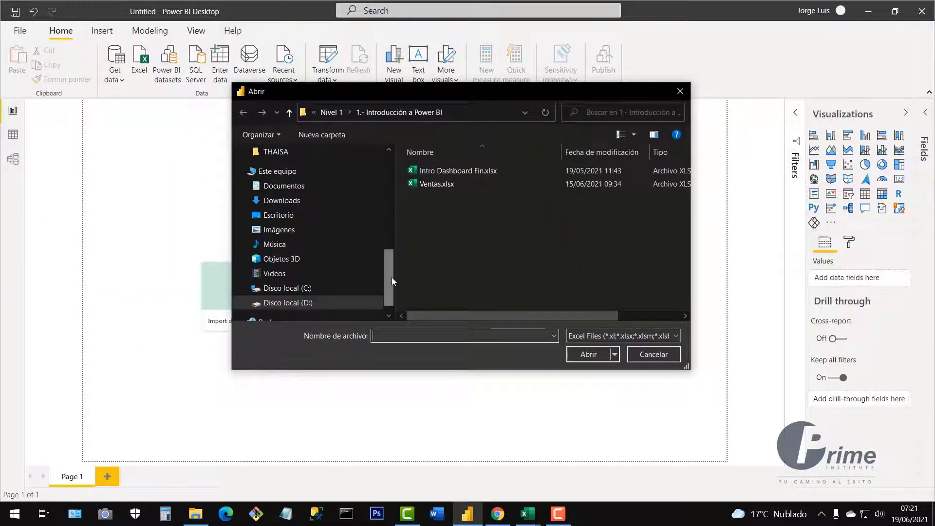
left_click_drag(390, 279, 391, 293)
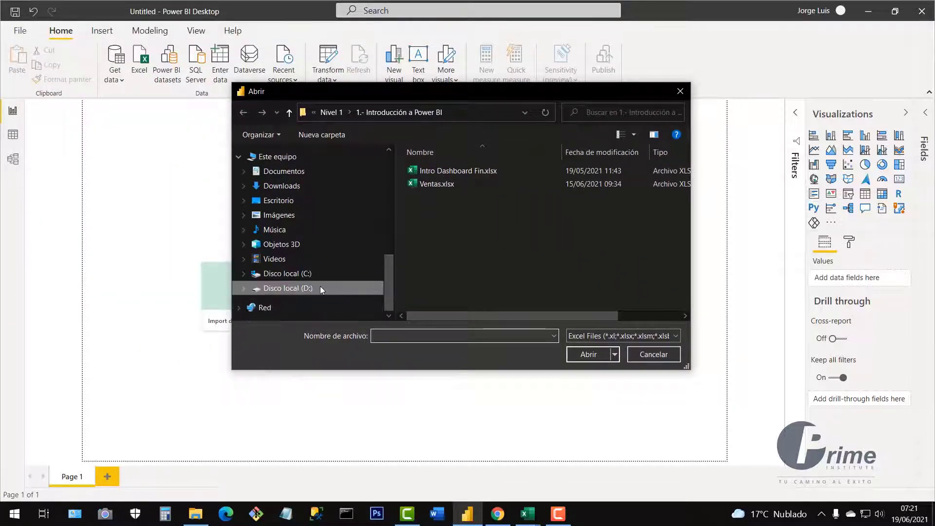
left_click(307, 289)
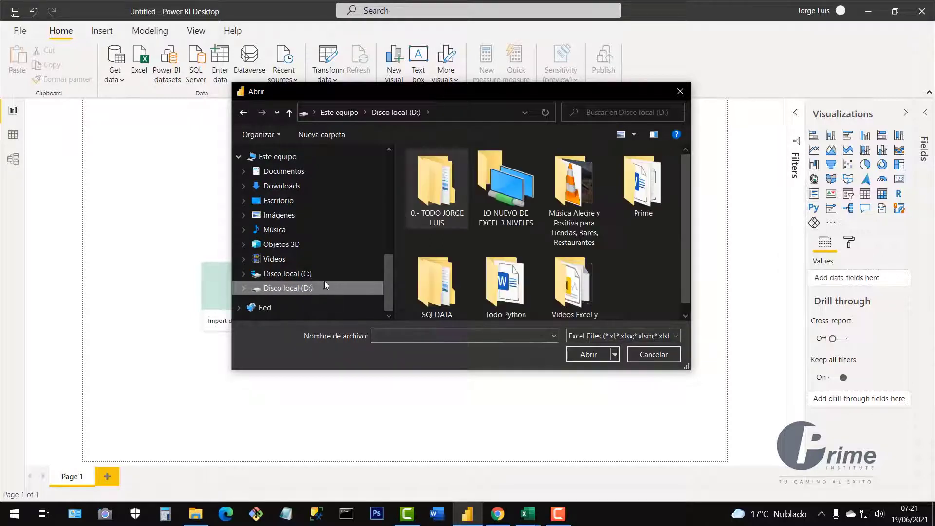
double_click(645, 200)
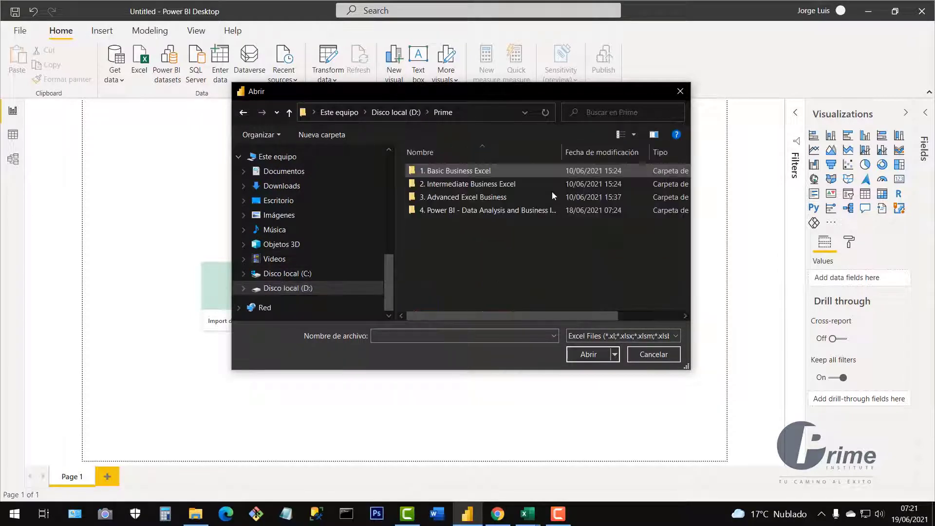
double_click(436, 213)
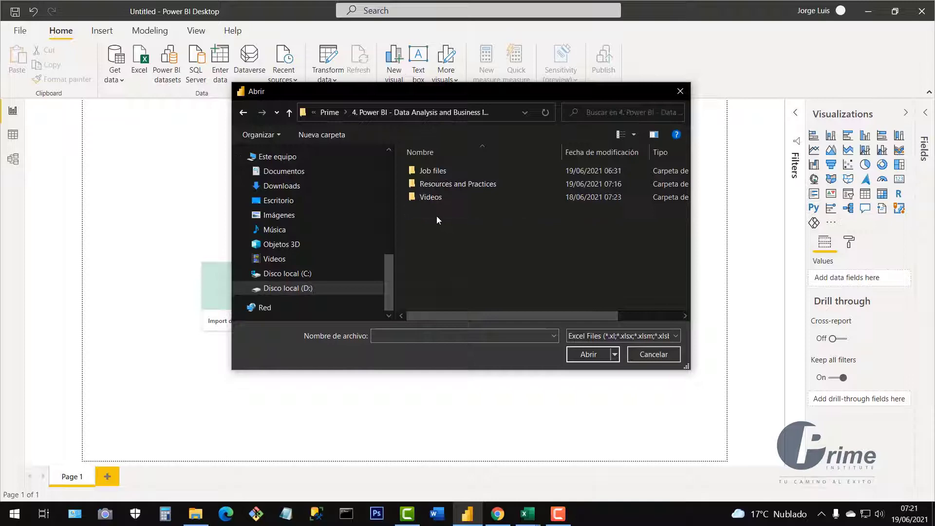
double_click(429, 185)
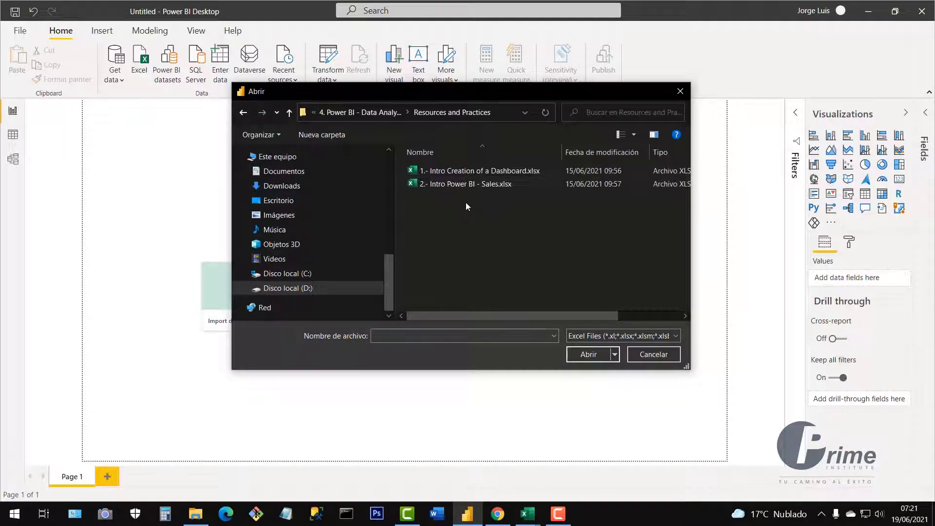
left_click(417, 187)
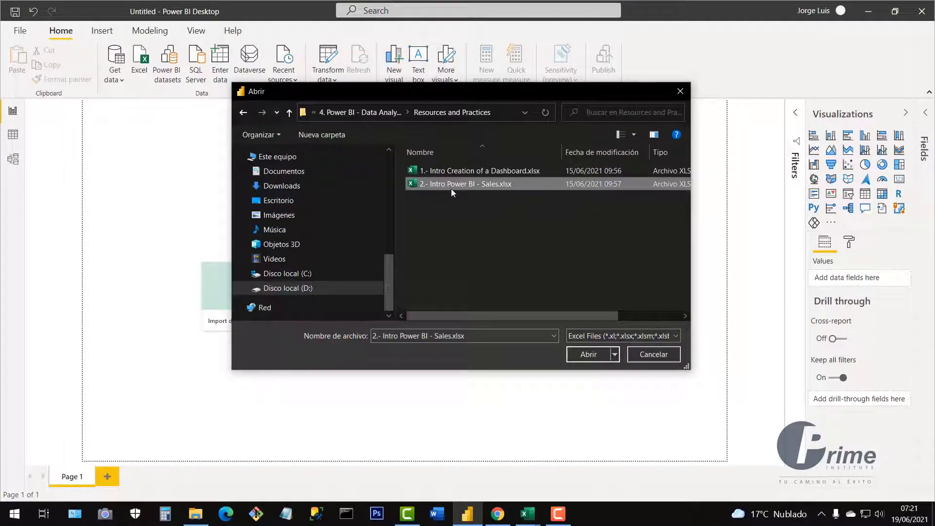
Open the chosen Sales workbook into the Navigator and shift the Navigator slightly right.
left_click(594, 359)
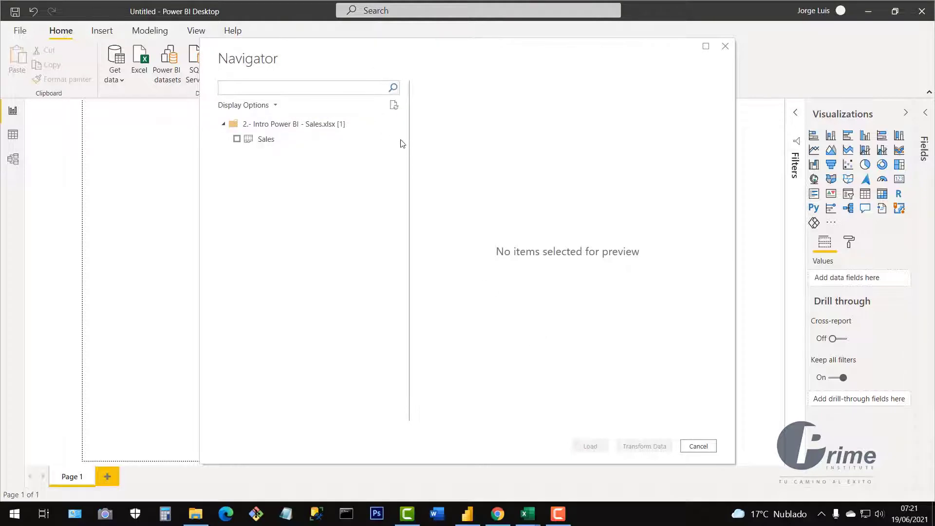
left_click_drag(436, 56, 456, 63)
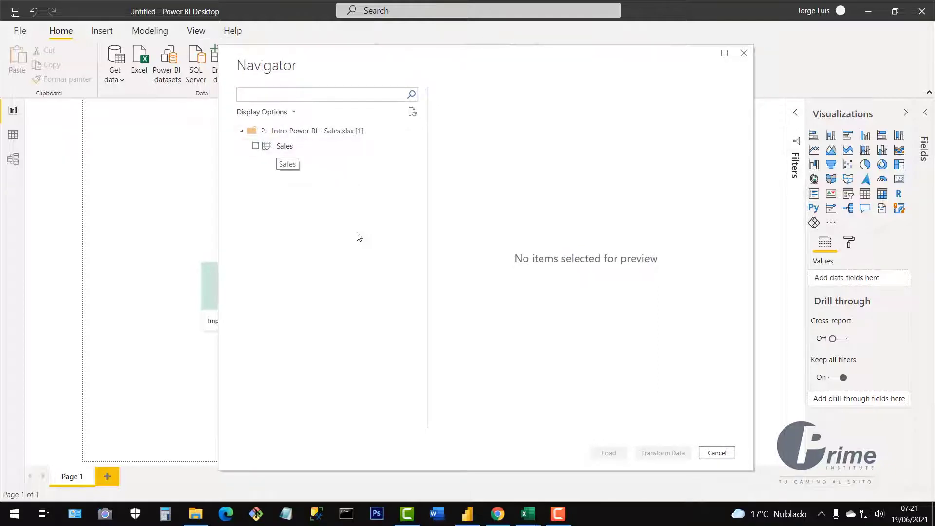
mouse_move(530, 520)
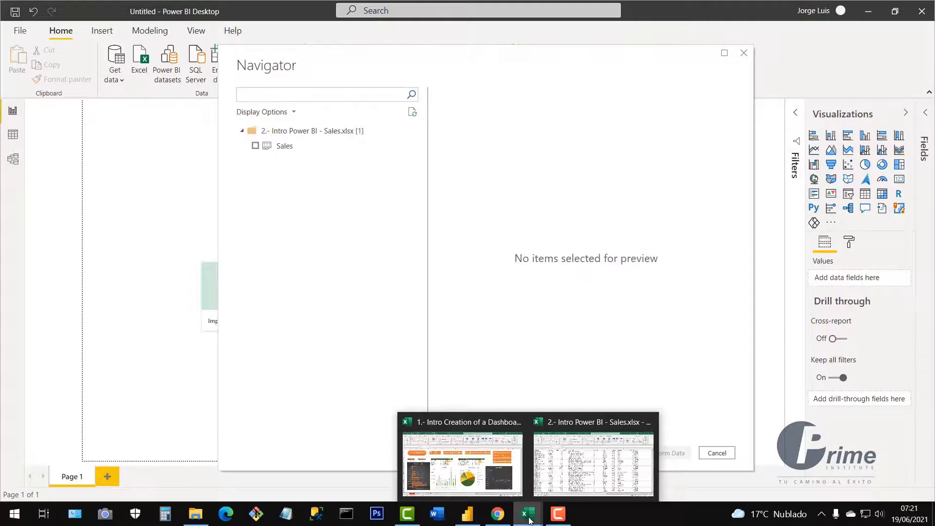
left_click(588, 474)
left_click(101, 188)
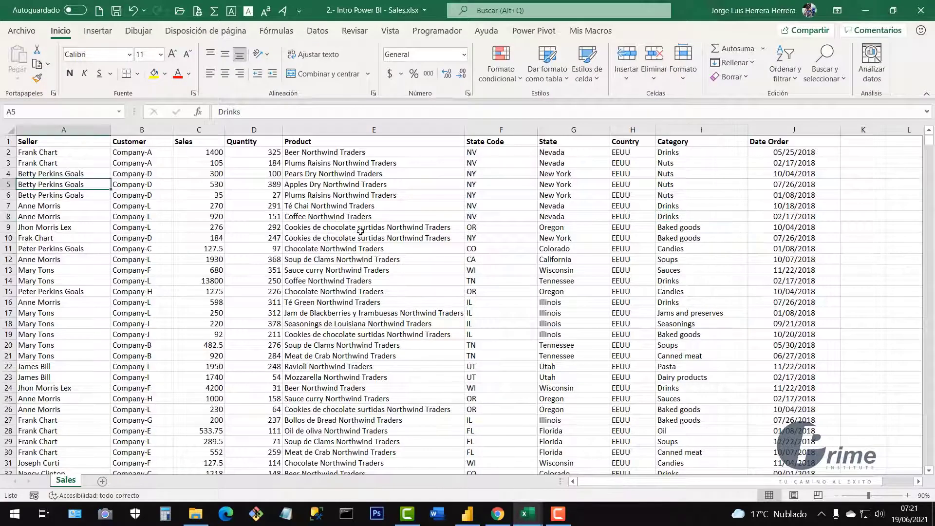
left_click_drag(361, 231, 390, 323)
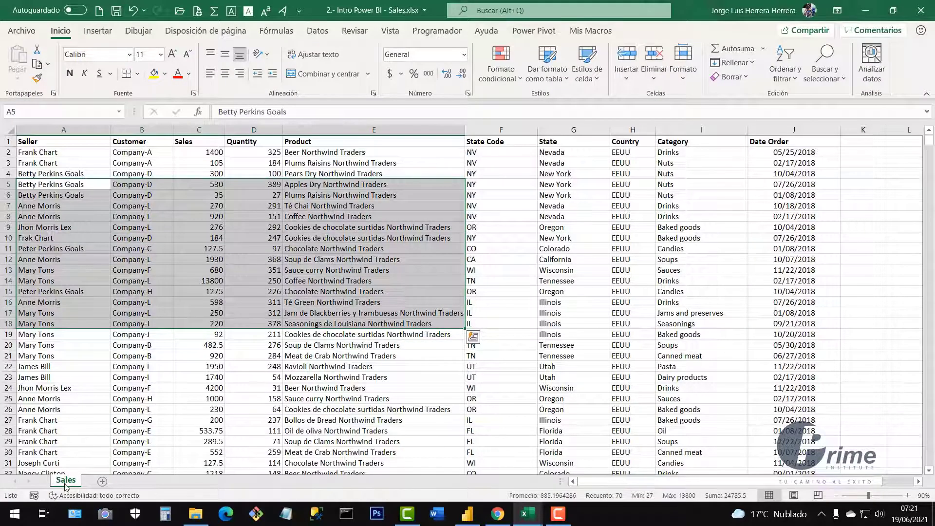
left_click(92, 438)
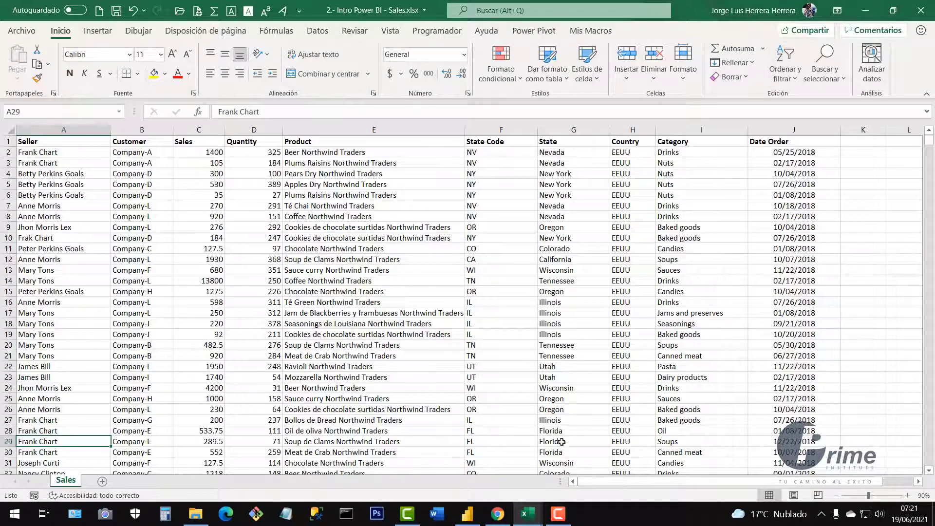
left_click(467, 514)
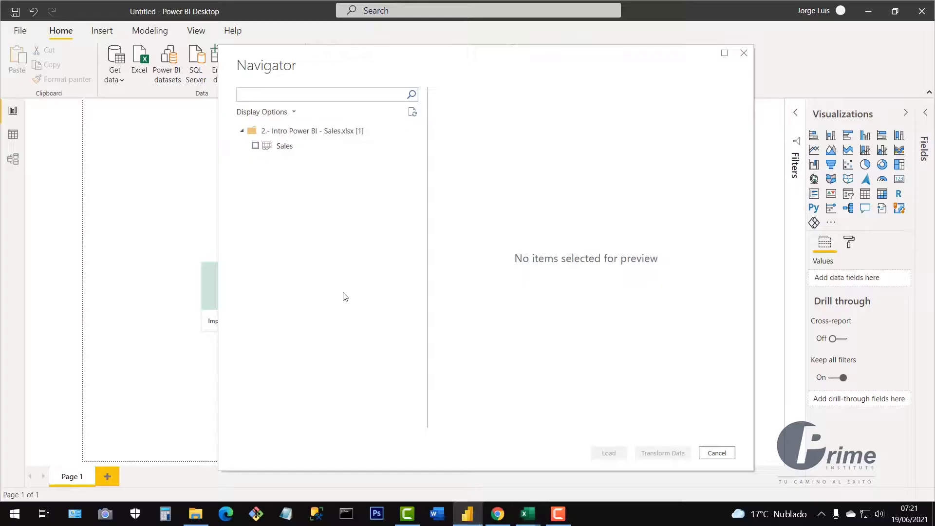
Preview the Sales sheet in the Navigator and tick its checkbox for loading.
left_click(286, 147)
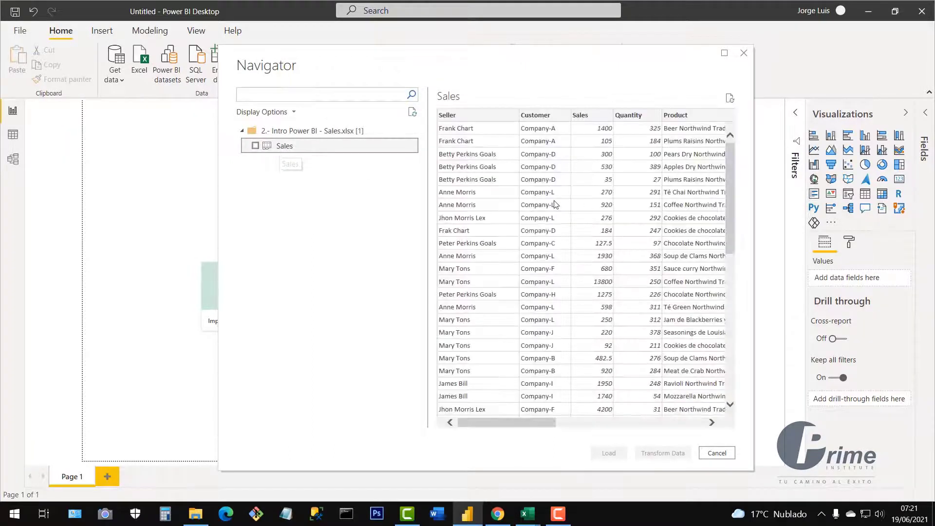
left_click_drag(541, 420, 517, 417)
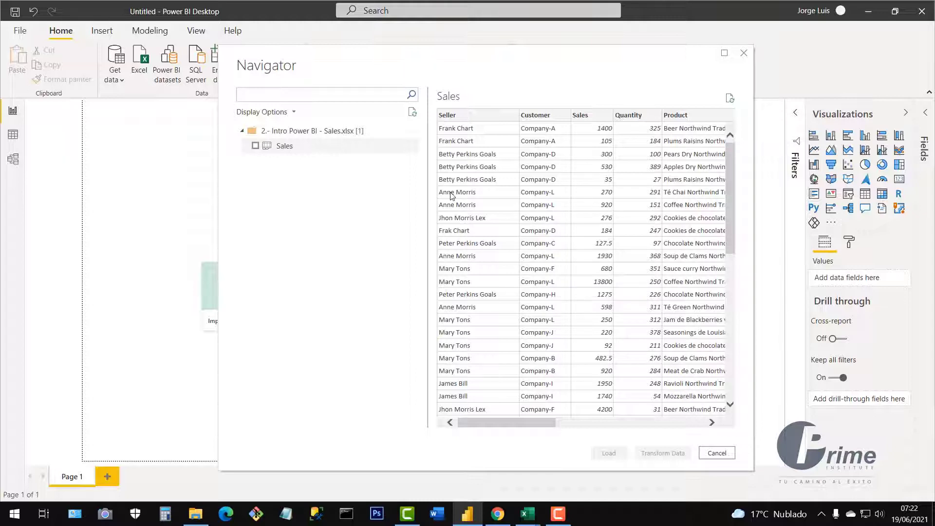
left_click(255, 146)
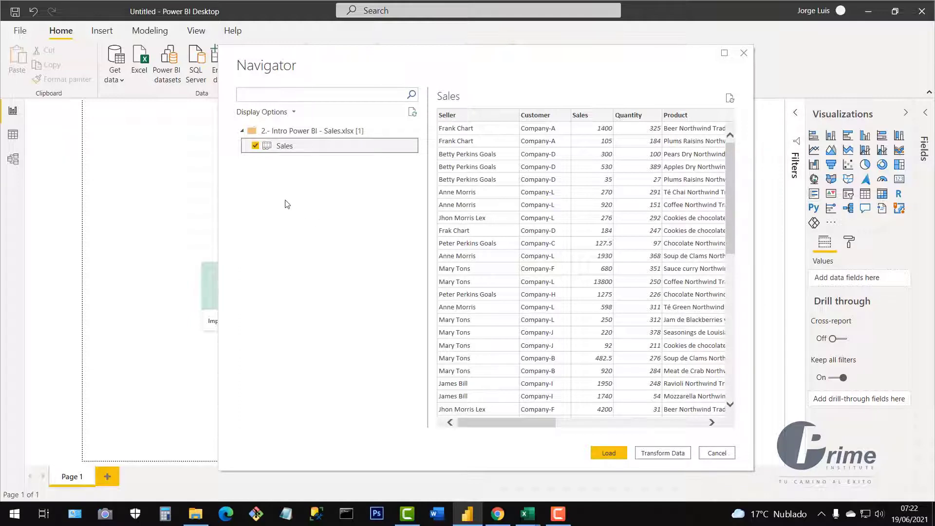
left_click(254, 146)
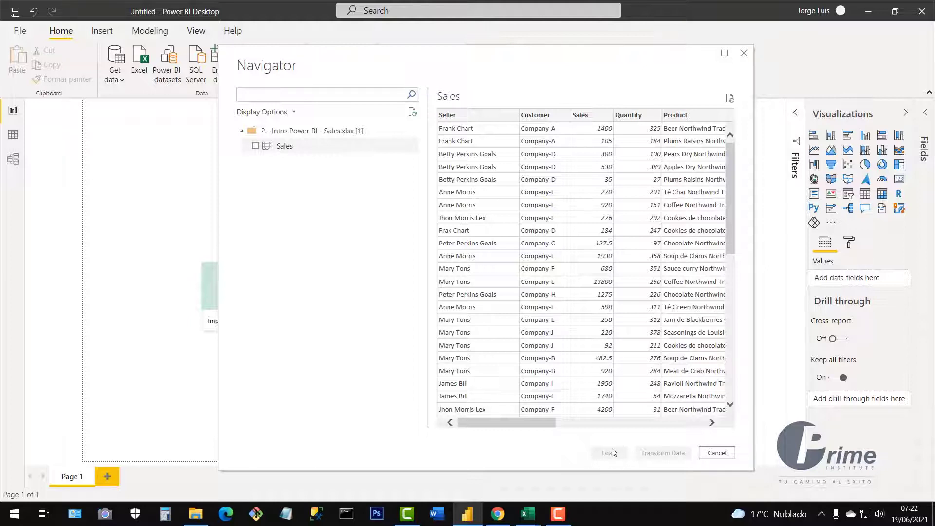
left_click(255, 146)
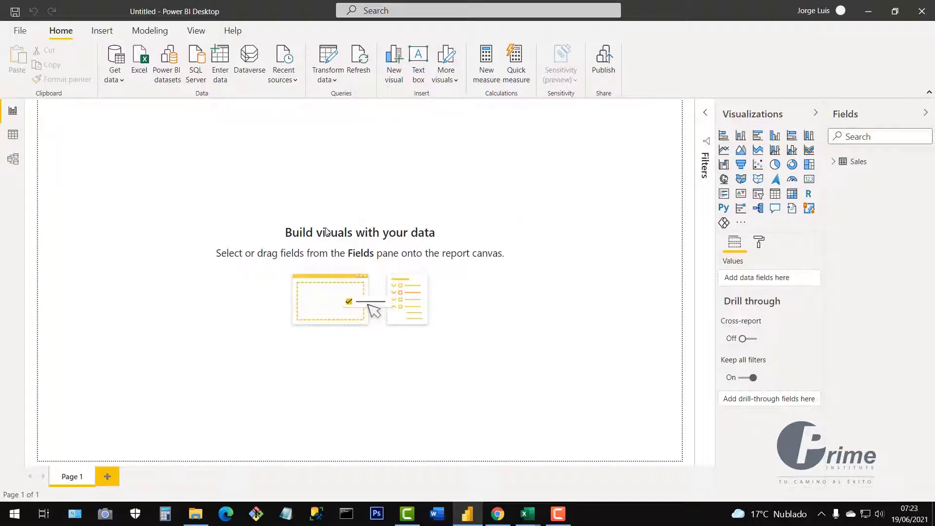
Load the Sales table and expand it in the Fields pane to show its ten fields.
left_click_drag(107, 150, 610, 400)
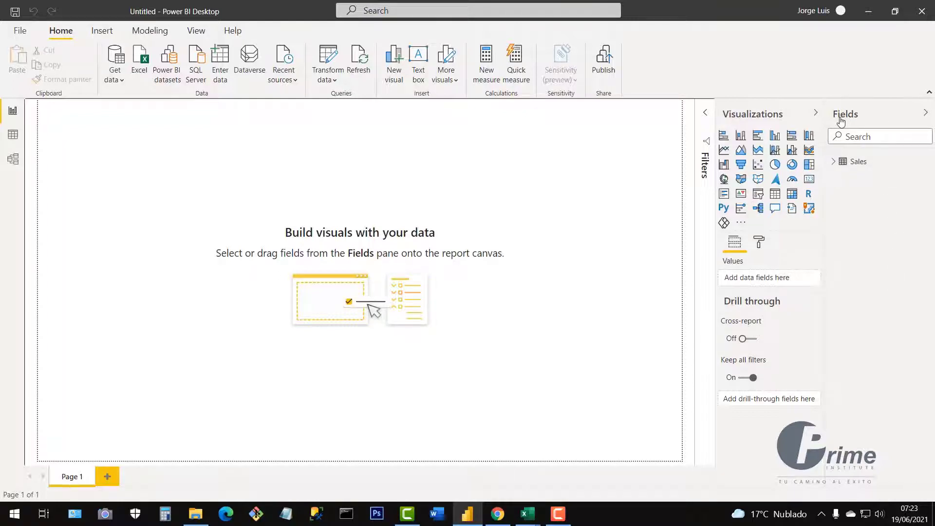
left_click(833, 162)
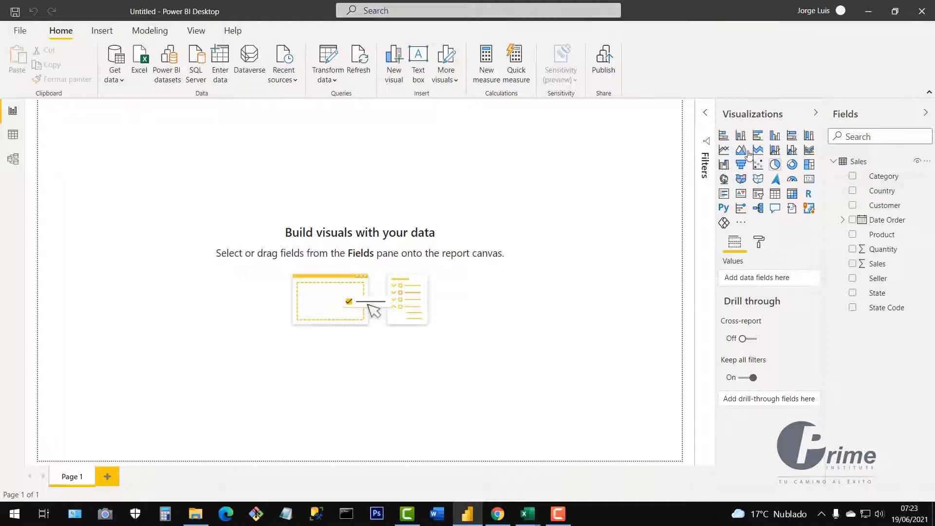
Show the 6,972 imported Sales rows in Table view, then switch to the Sales workbook in Excel.
left_click(12, 138)
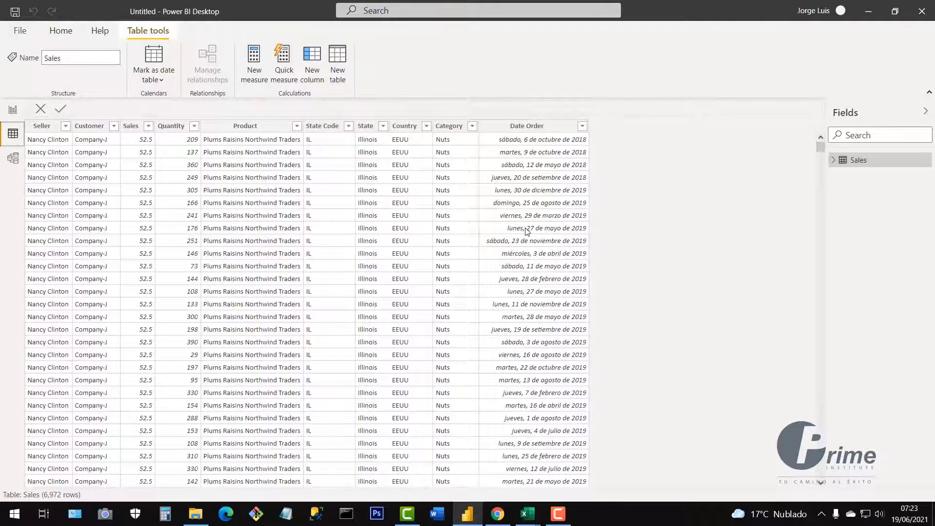
mouse_move(529, 519)
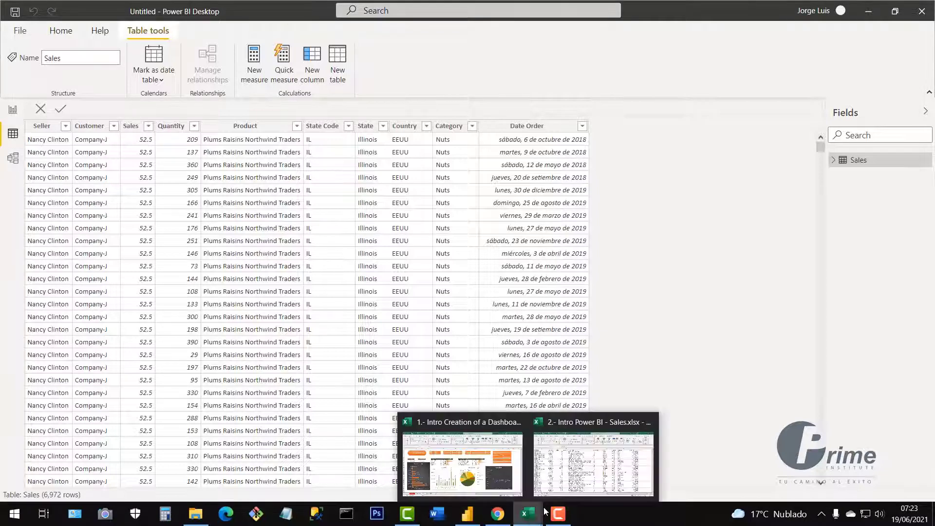
left_click(585, 470)
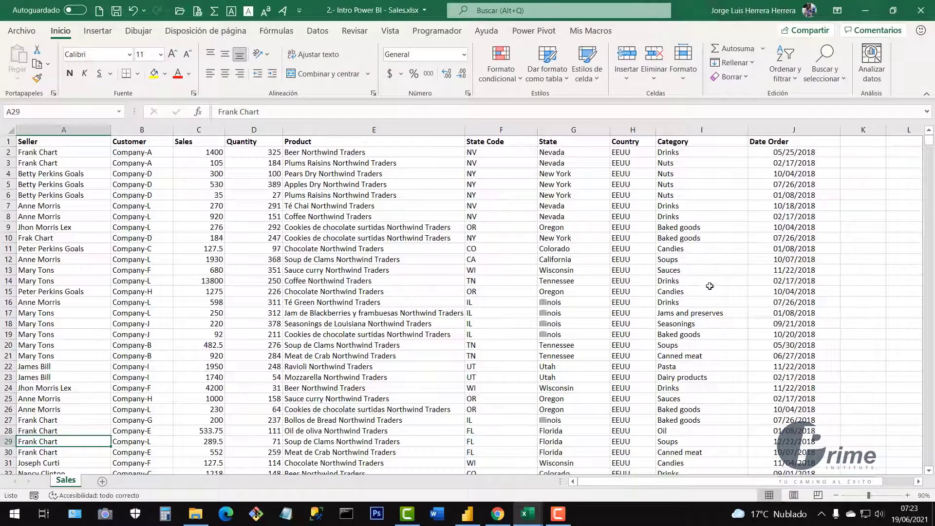
Leave the Excel Sales sheet and return to the 6,972-row Sales data grid in Power BI.
left_click(467, 514)
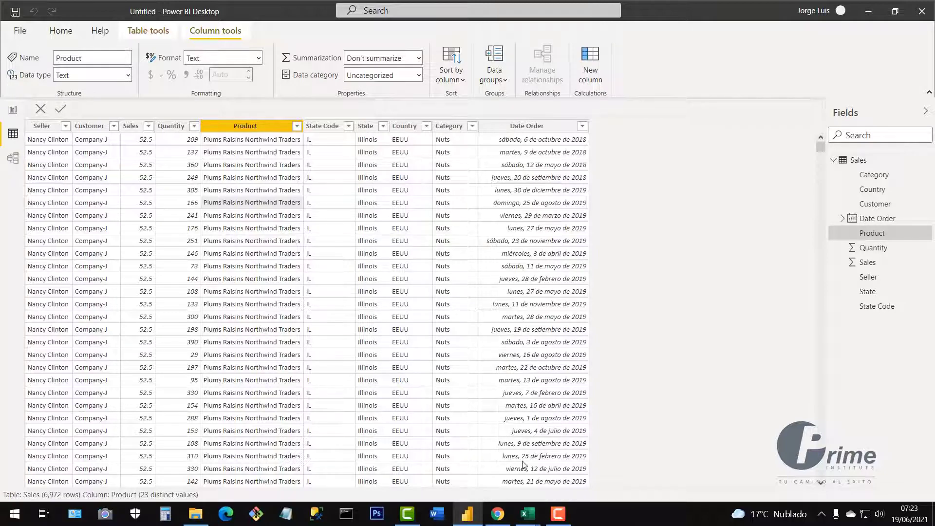
Bring the Excel Sales workbook forward and select the range A5:E20.
mouse_move(528, 517)
left_click(580, 478)
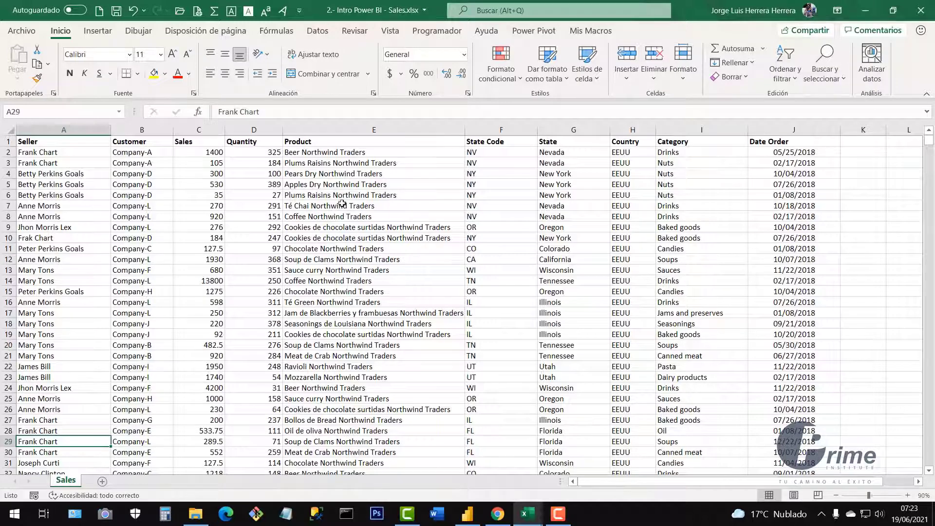
left_click_drag(59, 184, 453, 344)
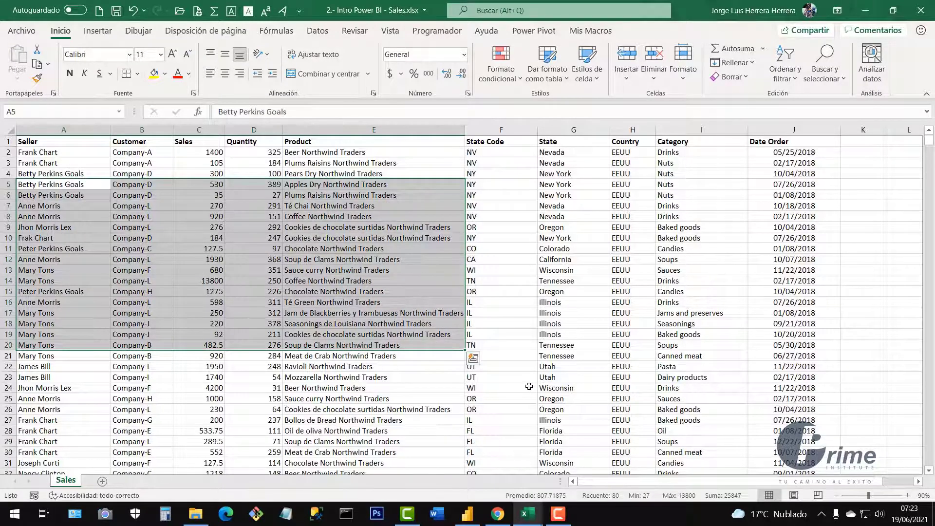
Back in Power BI, show the Home ribbon commands and switch to the Model diagram.
left_click(467, 513)
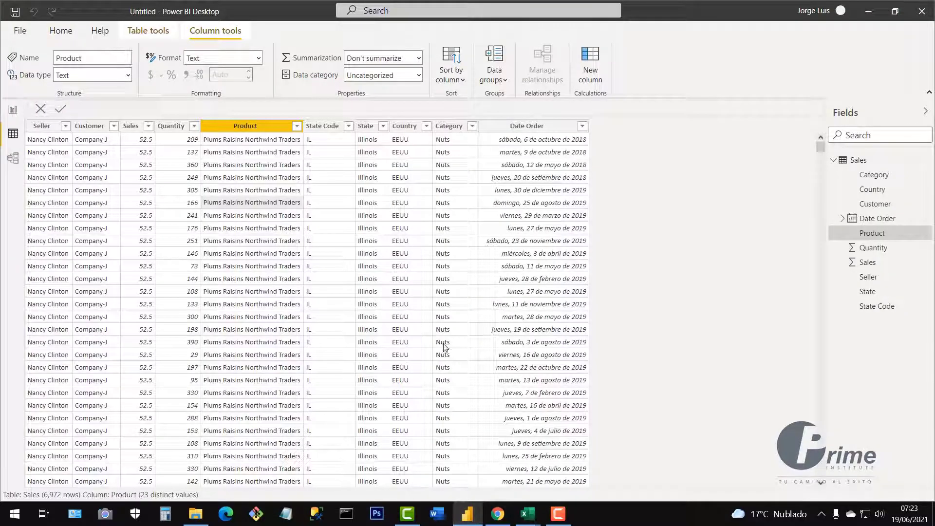
left_click(69, 35)
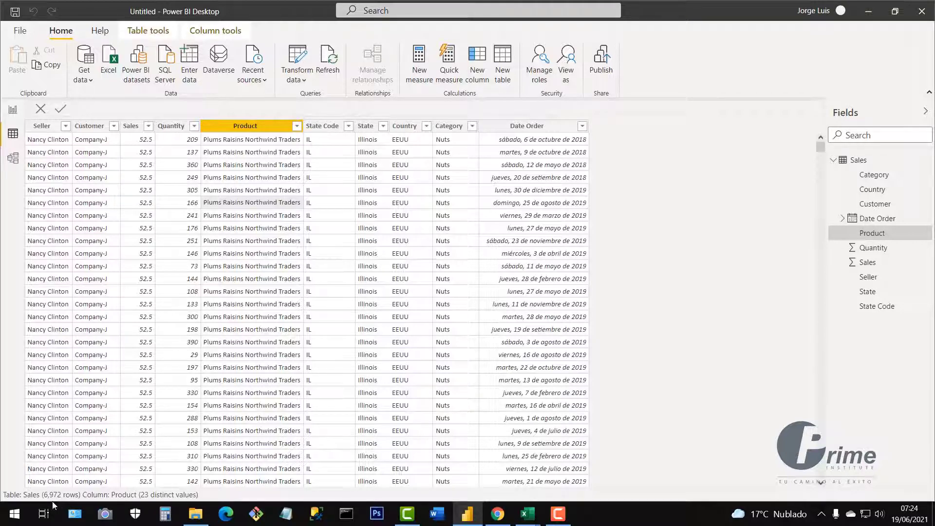
left_click(13, 161)
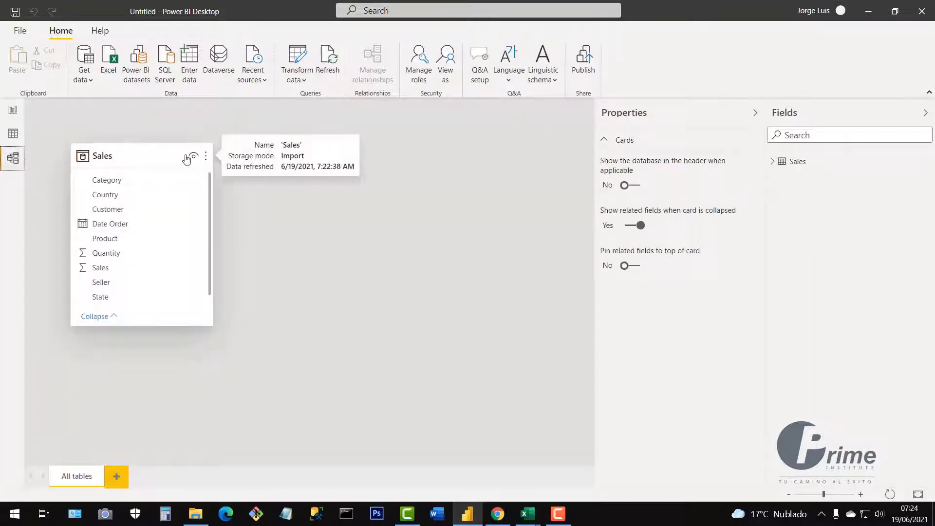
Enlarge the Sales card to show State Code, centre it, hide Properties, then return to Data view.
left_click_drag(164, 154, 246, 169)
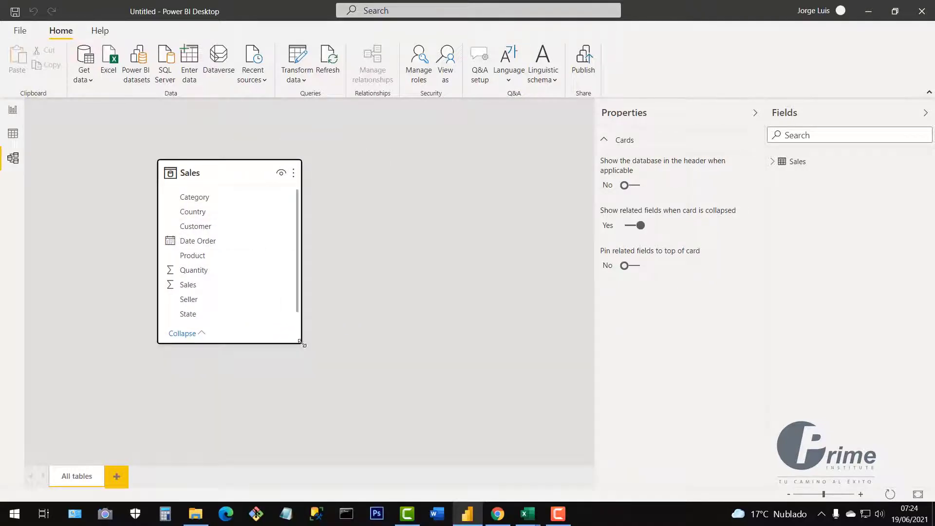
left_click_drag(300, 343, 319, 391)
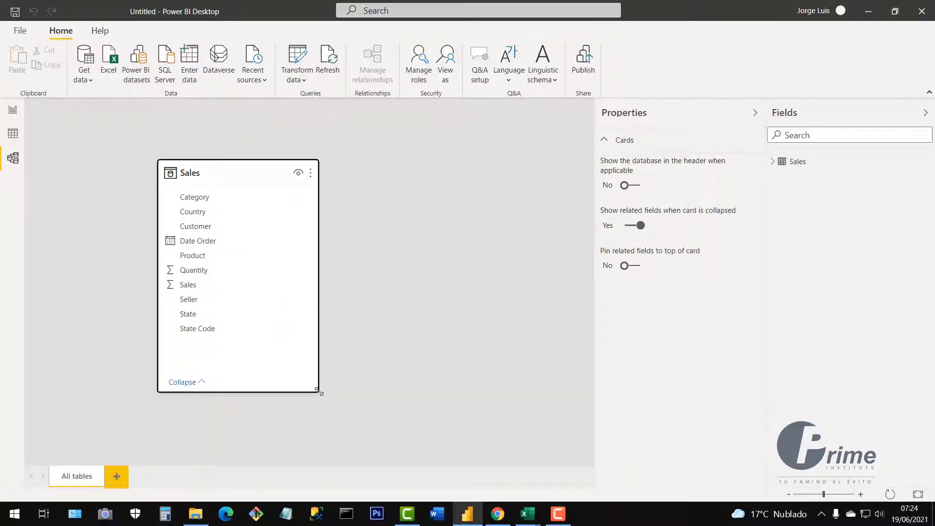
mouse_move(223, 173)
left_mouse_down()
mouse_move(298, 181)
mouse_move(267, 155)
mouse_move(175, 162)
mouse_move(219, 171)
left_mouse_up()
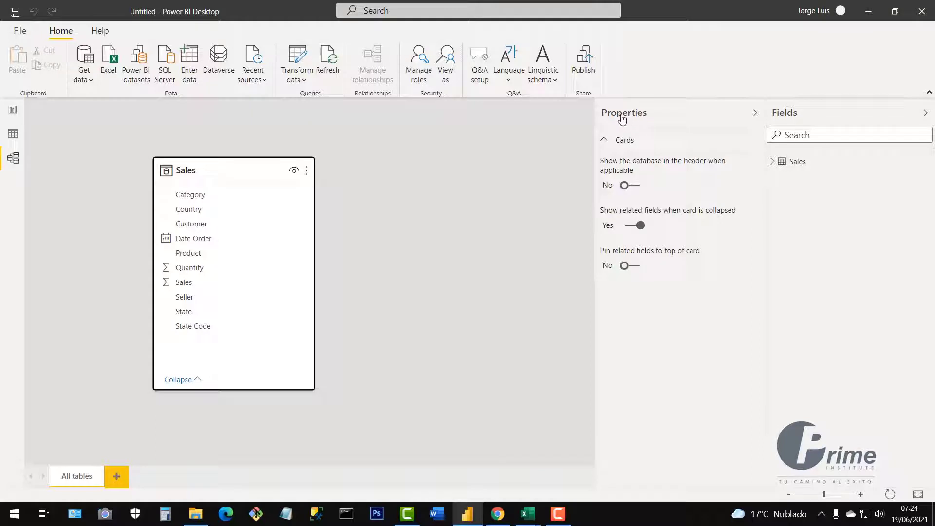
left_click(755, 117)
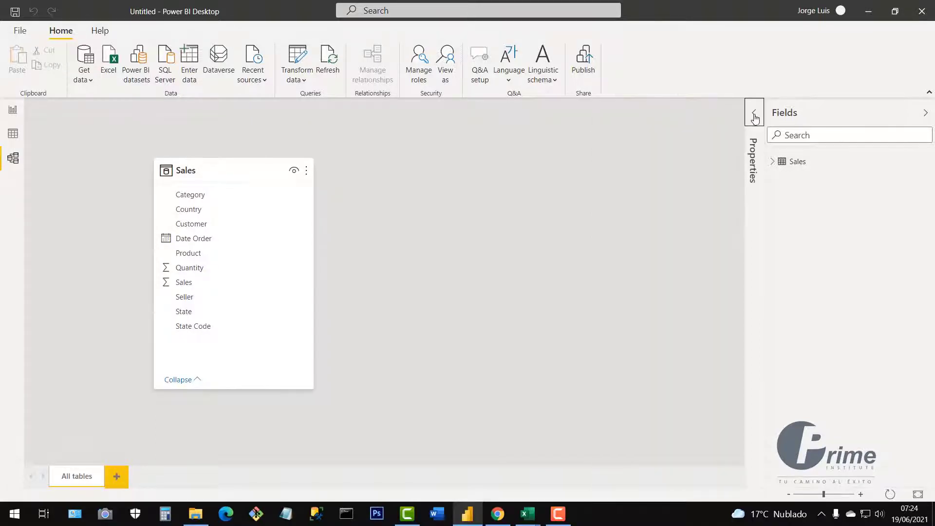
left_click_drag(238, 168, 375, 164)
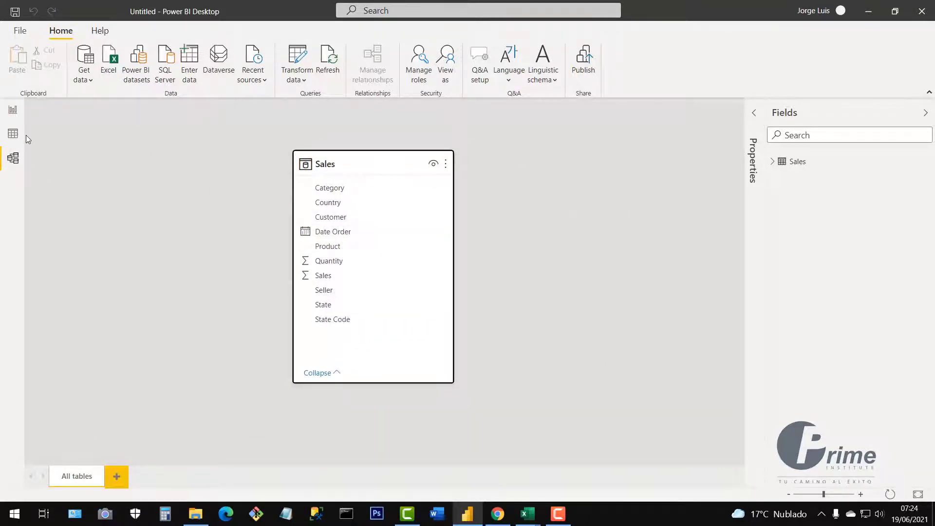
left_click(13, 137)
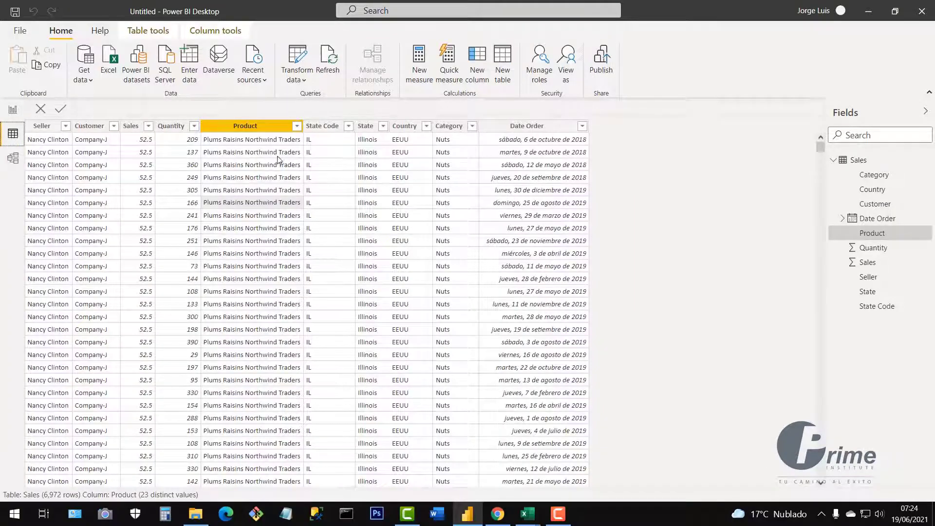
left_click(13, 110)
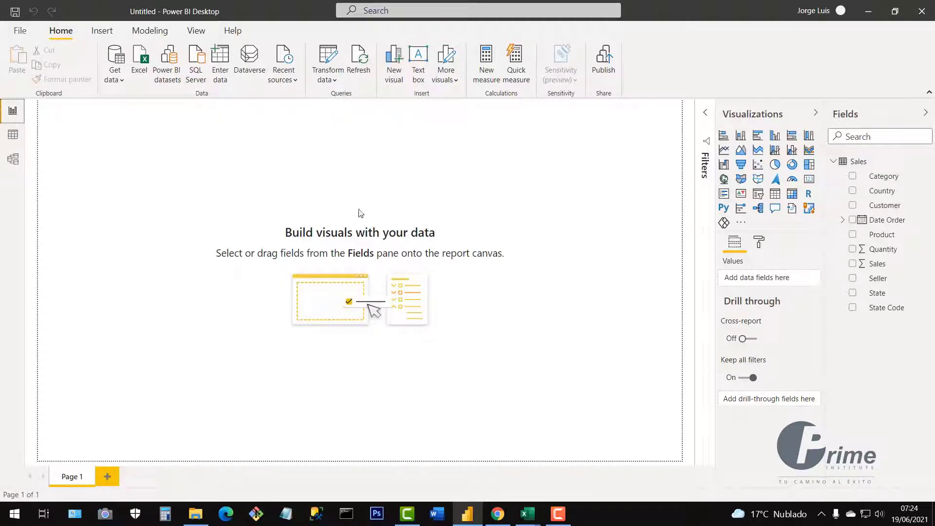
left_click(132, 75)
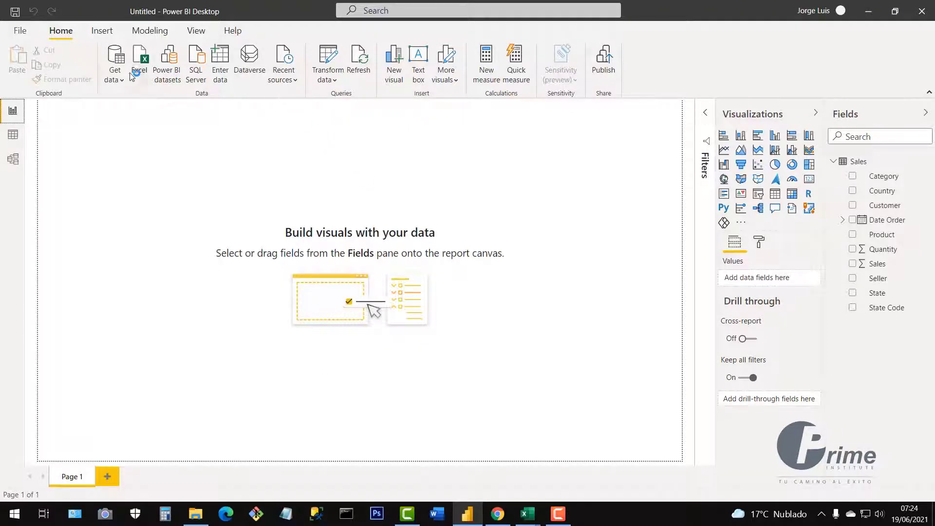
left_click(13, 136)
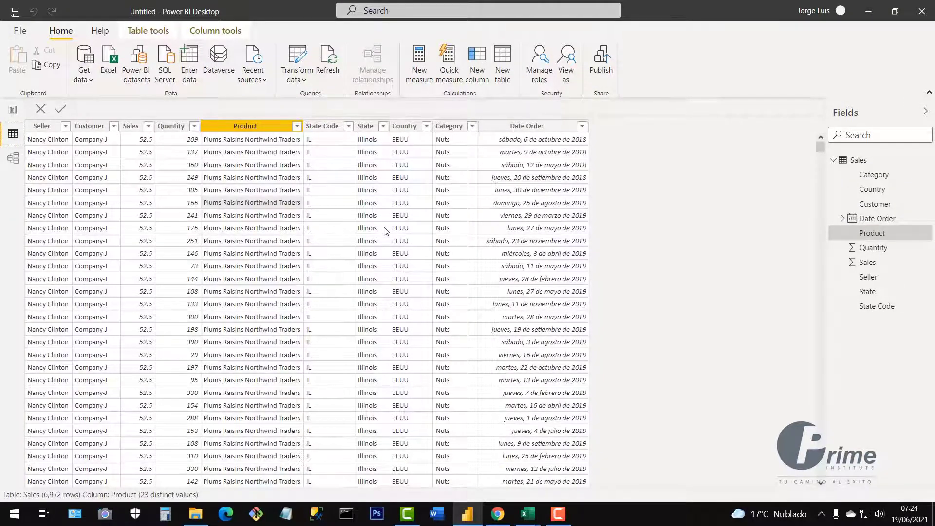
Format the Date Order column as *14/03/2001 (d/mm/yyyy).
left_click(528, 129)
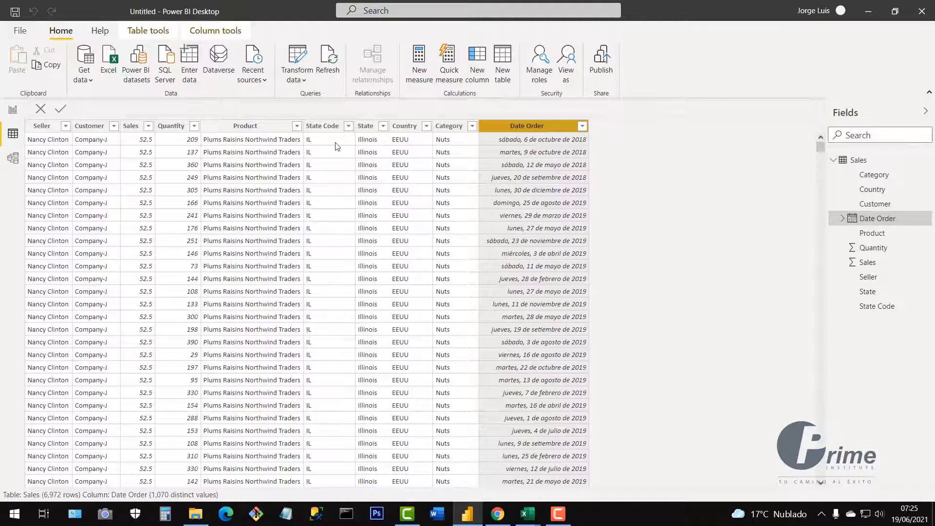
left_click(217, 34)
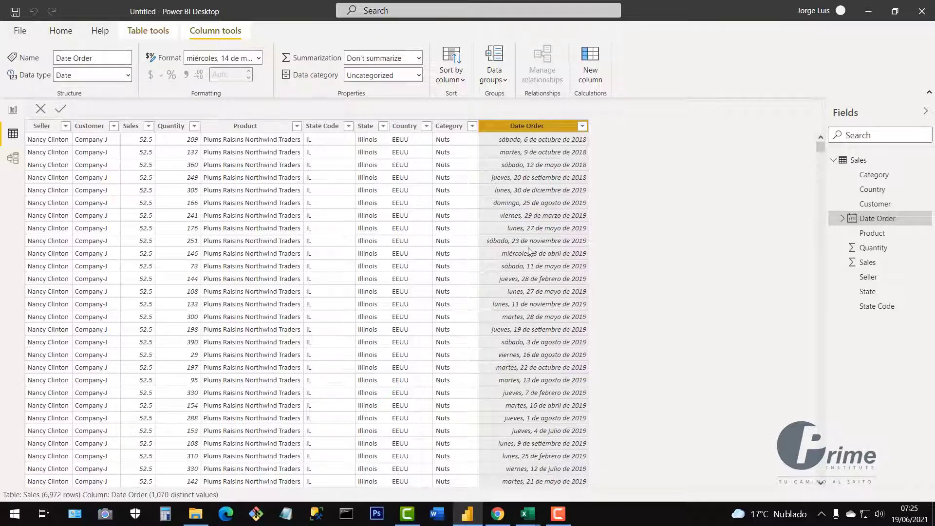
left_click(259, 58)
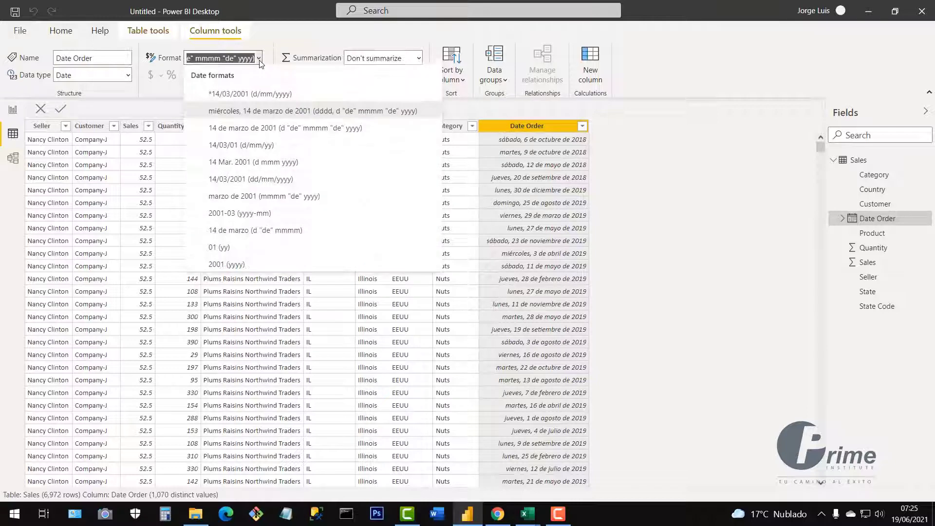
left_click(222, 97)
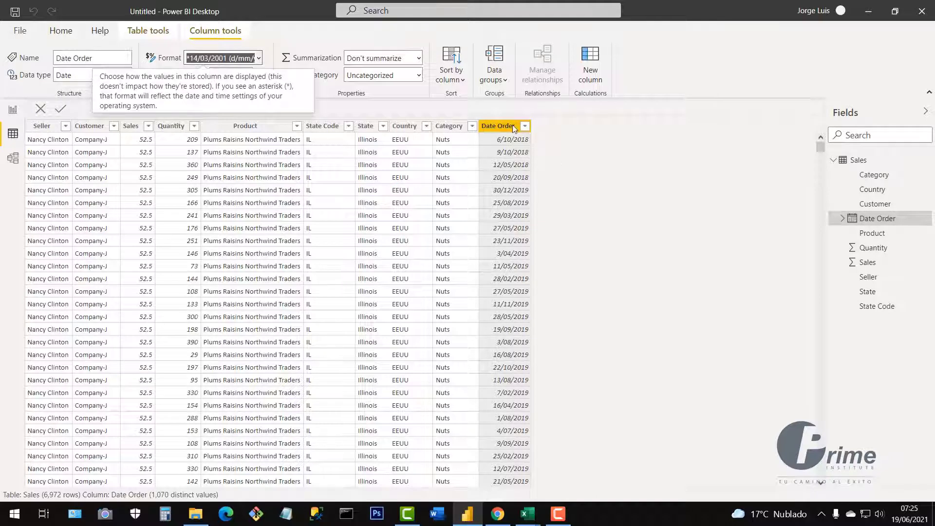
left_click(573, 162)
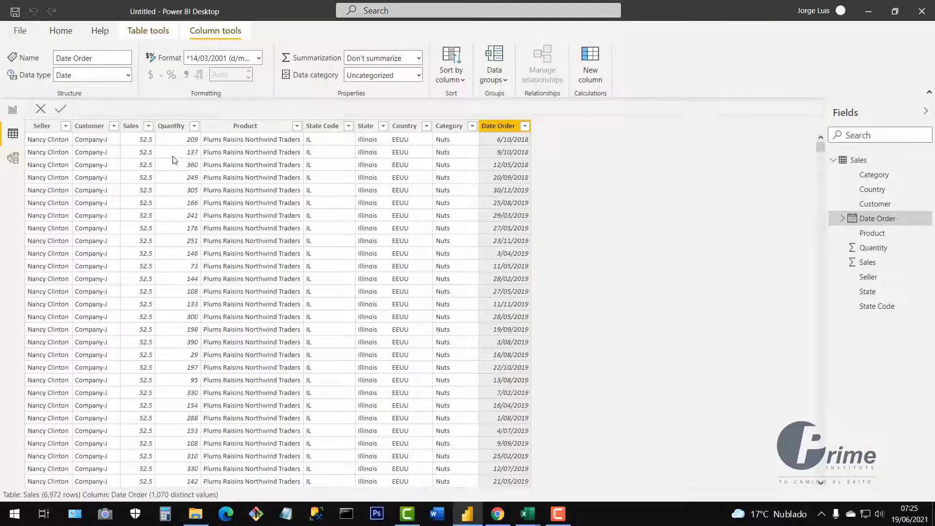
Select the Quantity column, then bring the Excel Sales workbook to the front.
left_click(171, 127)
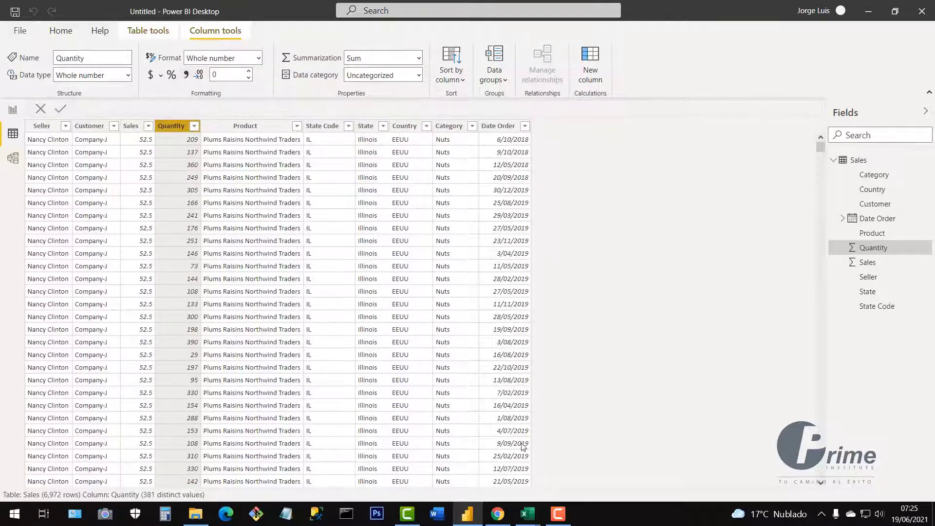
mouse_move(528, 514)
left_click(592, 462)
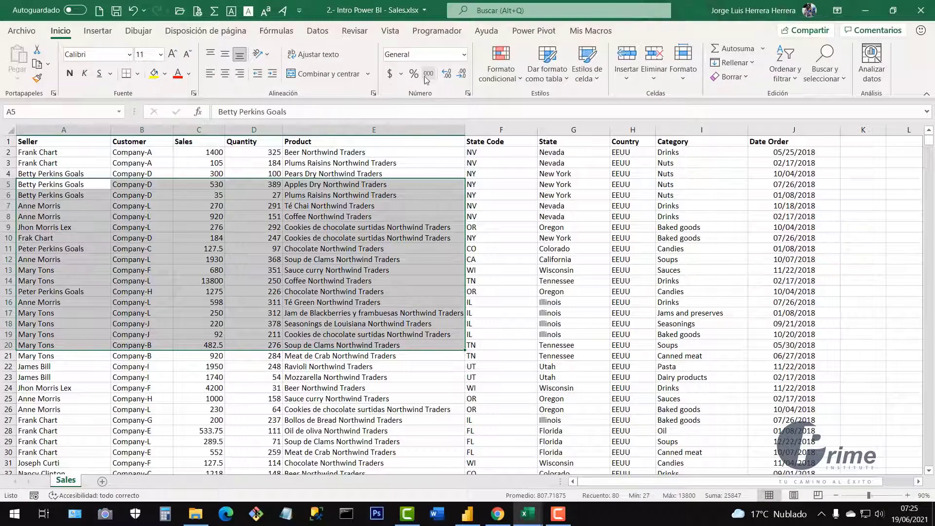
Select cells F7:F8 in Excel's State Code column, then switch back to Power BI.
left_click_drag(522, 216, 517, 207)
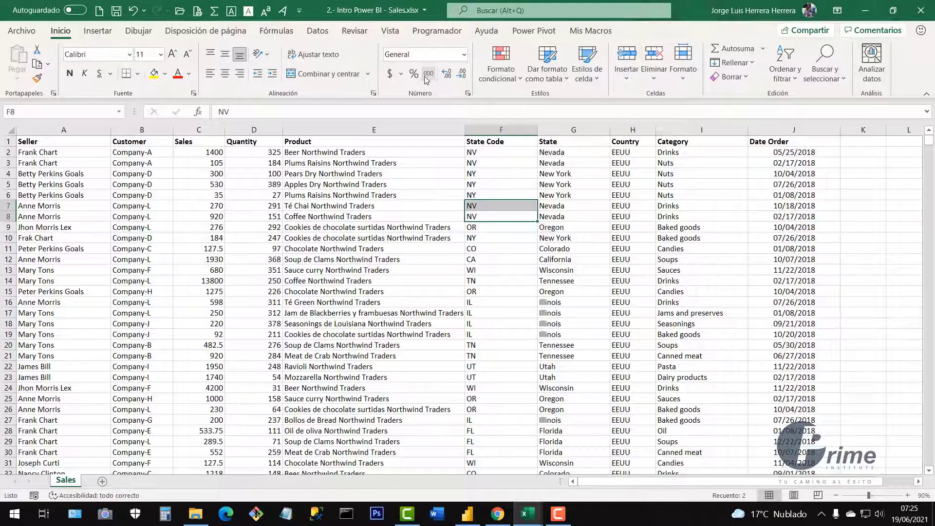
left_click(468, 513)
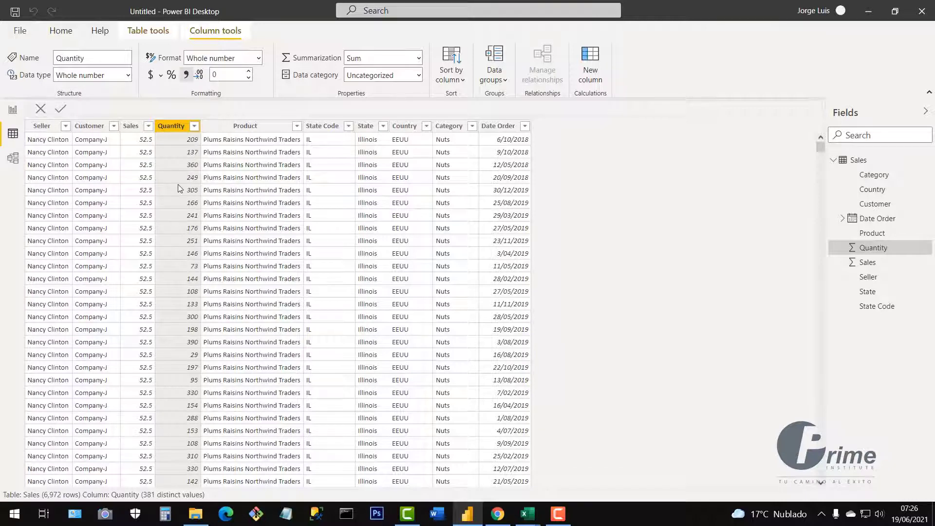
Give the Sales column the $ English (United States) currency format.
left_click(131, 127)
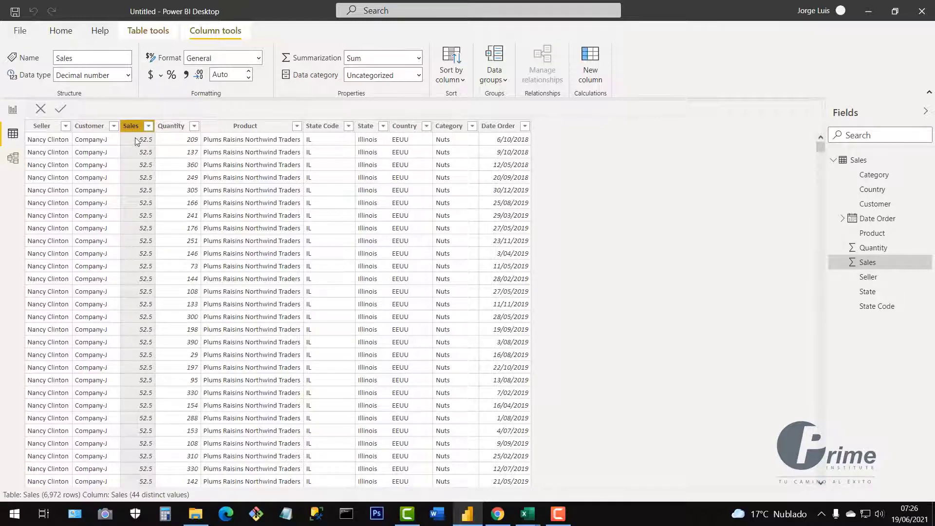
left_click(160, 77)
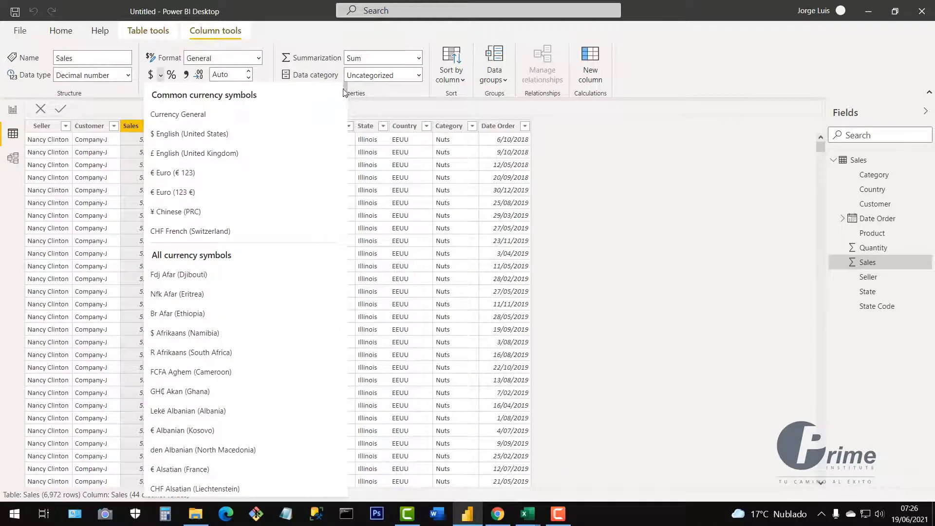
left_click_drag(344, 91, 366, 78)
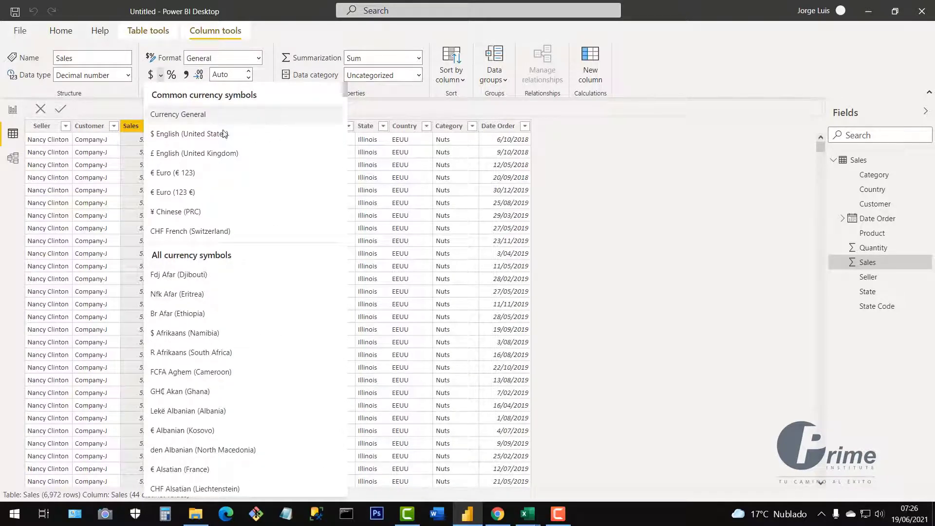
left_click(183, 139)
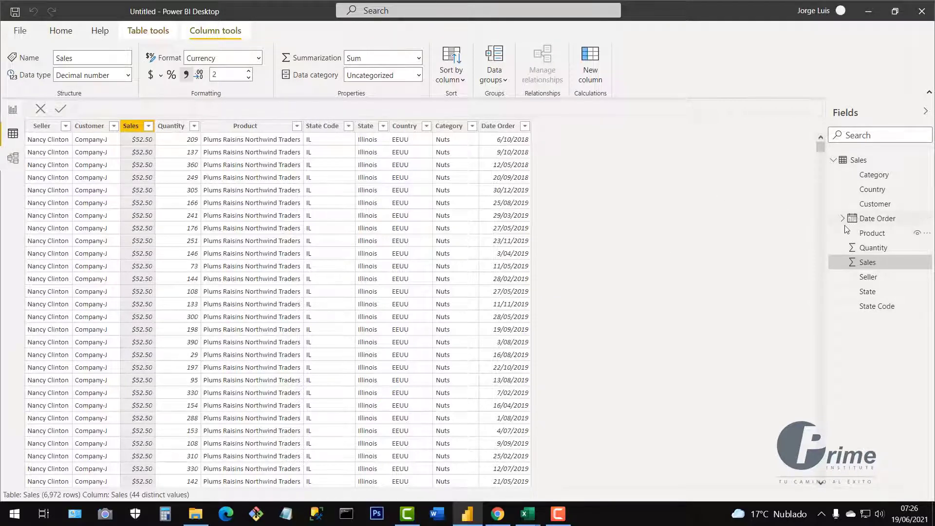
Switch to Report view and expand the Sales table's field list in the Fields pane.
left_click(13, 112)
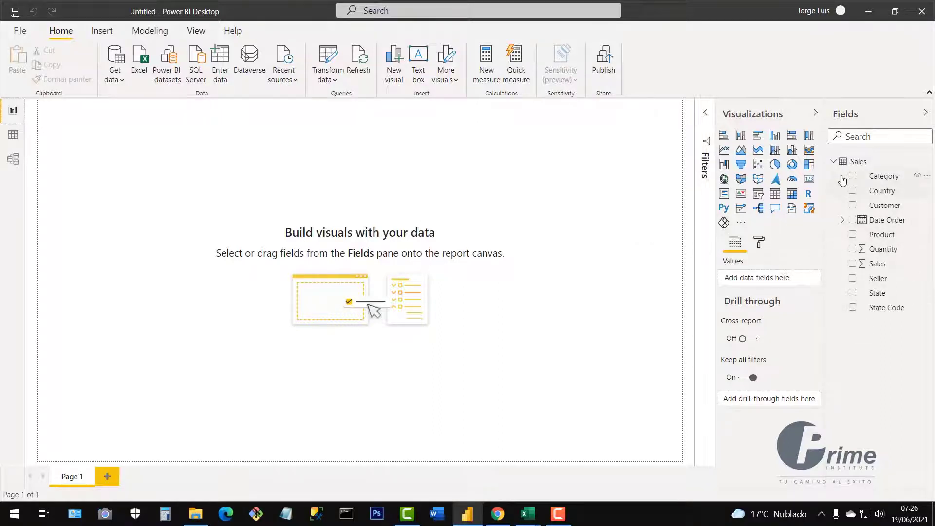
left_click(833, 164)
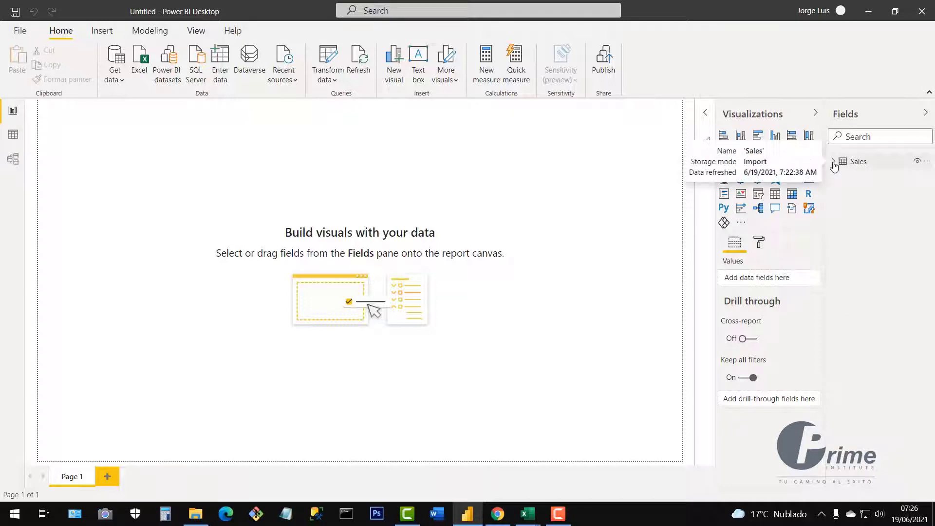
left_click(834, 164)
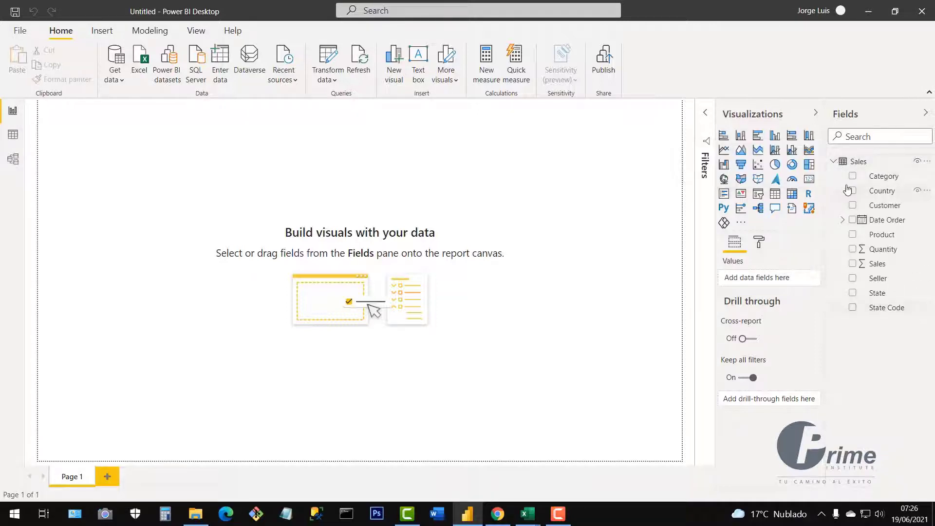
left_click(834, 164)
left_click(834, 164)
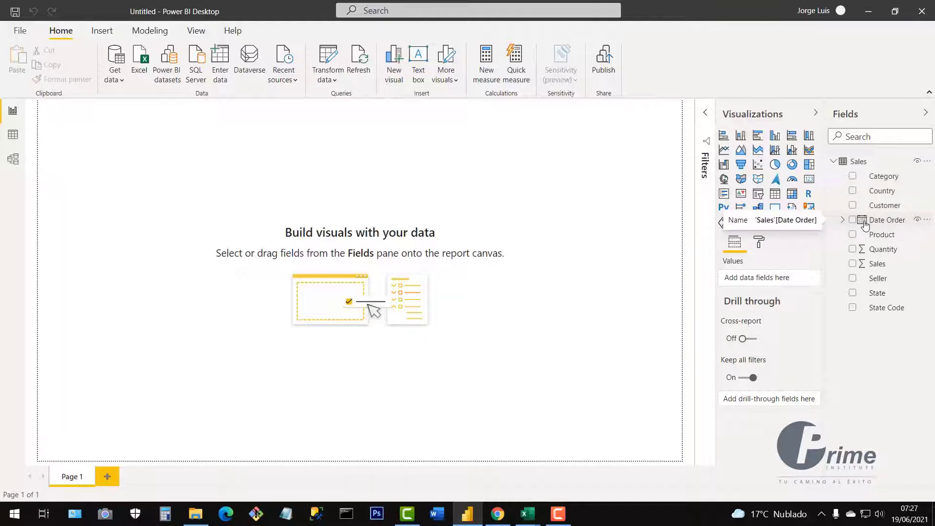
Expand Date Order's Date Hierarchy to show Year, Quarter, Month, Day, then collapse it.
left_click(842, 222)
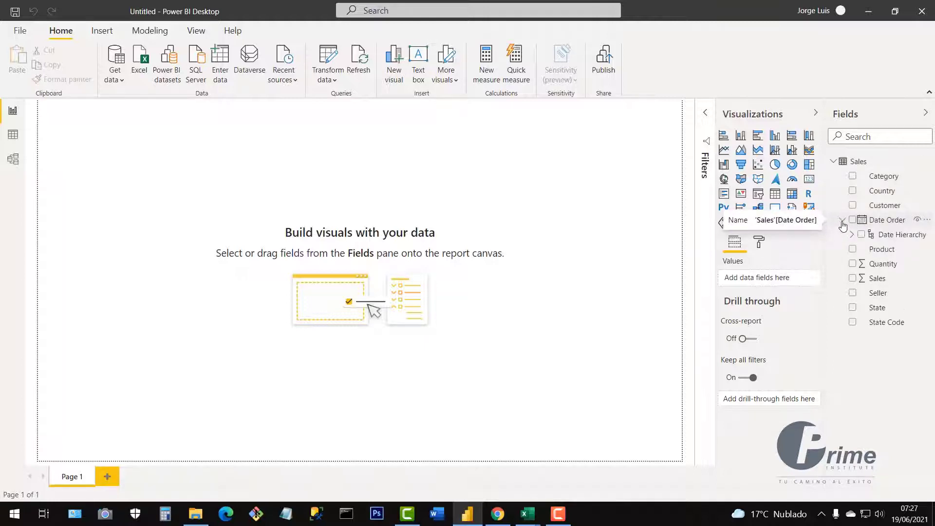
left_click(852, 235)
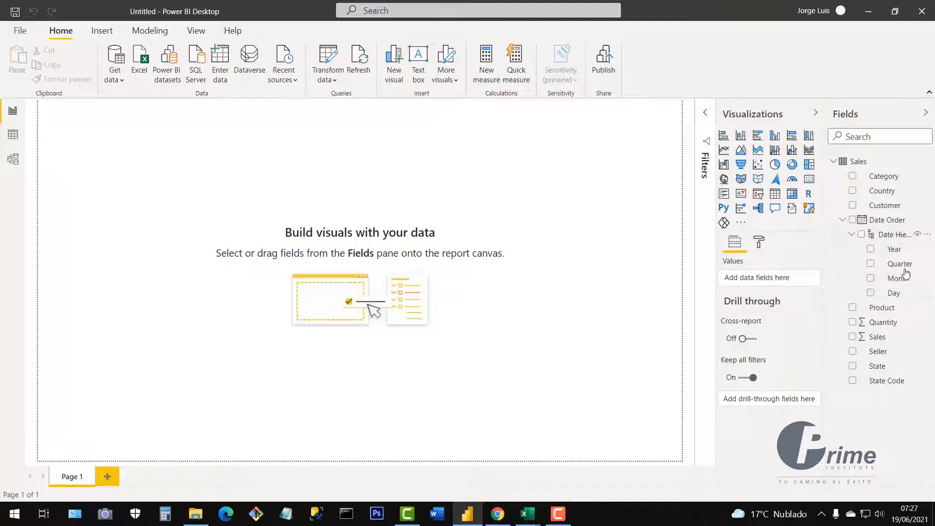
left_click(851, 235)
left_click(842, 220)
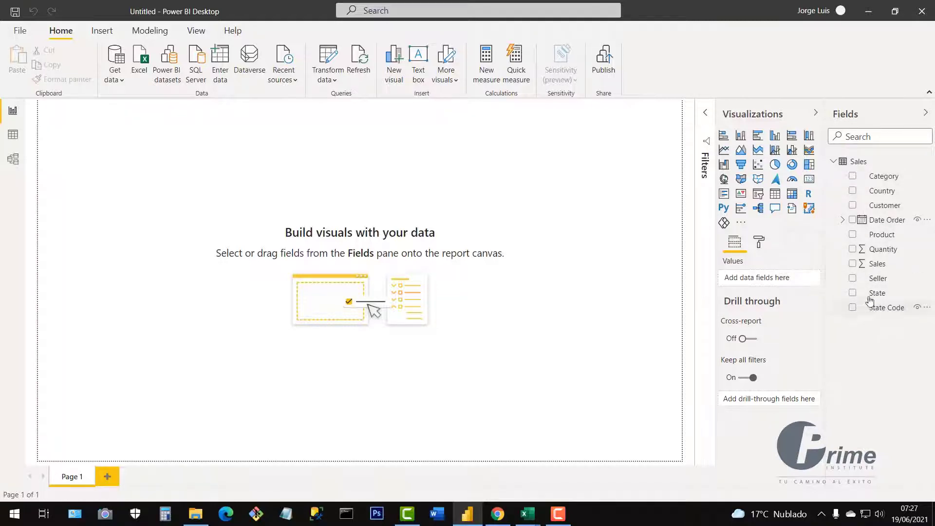
left_click(13, 137)
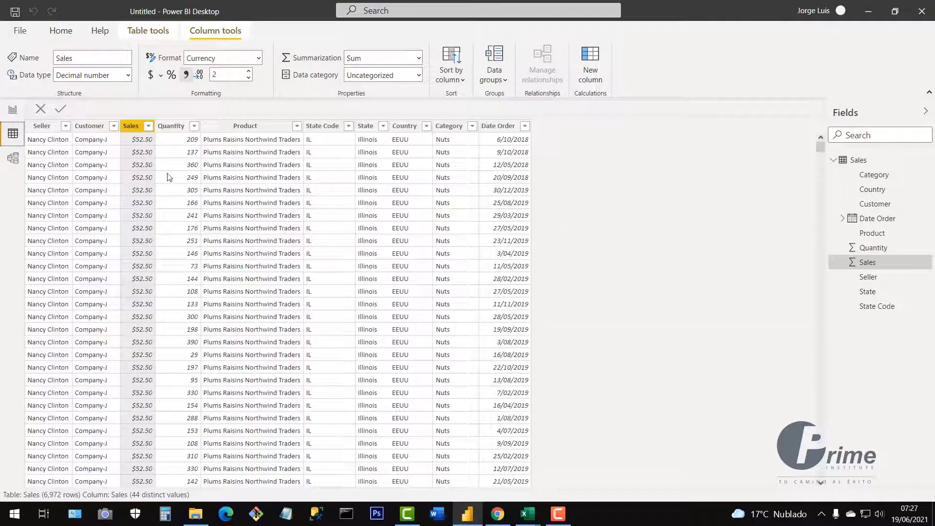
left_click(42, 127)
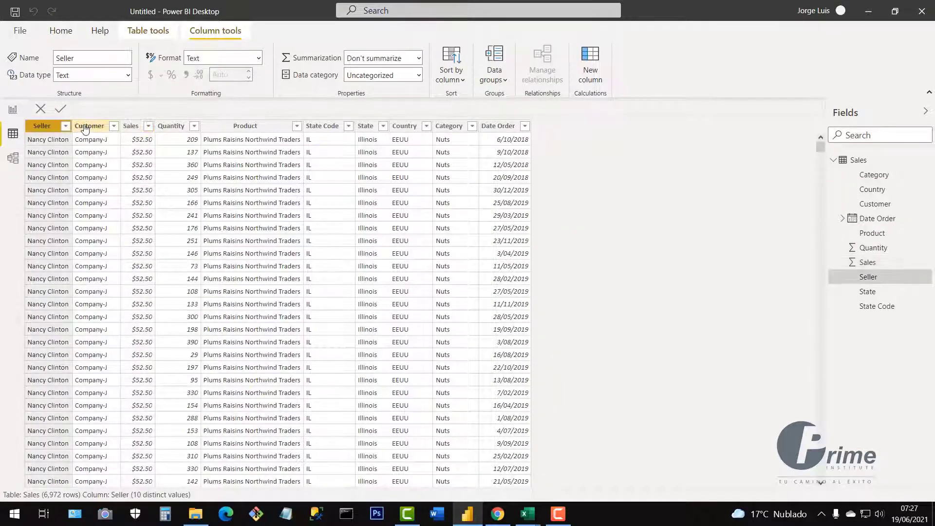
left_click(226, 126)
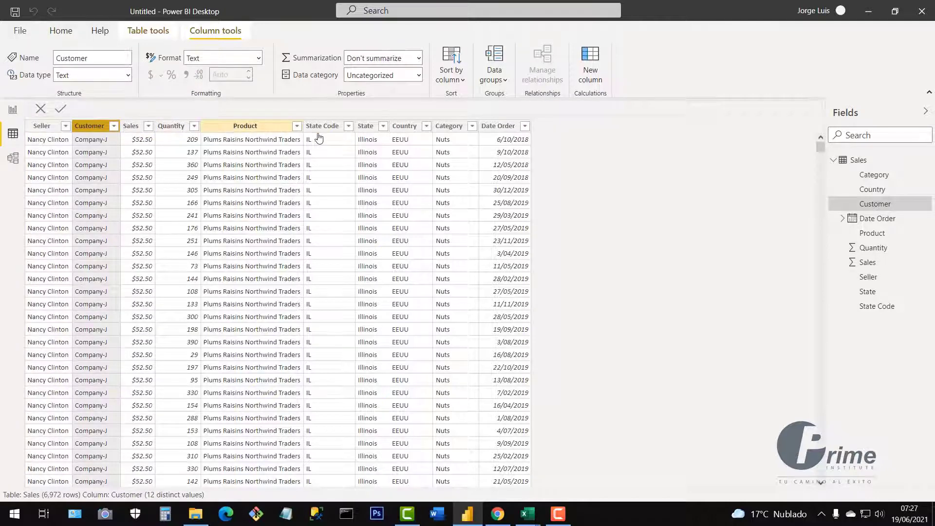
left_click(335, 128)
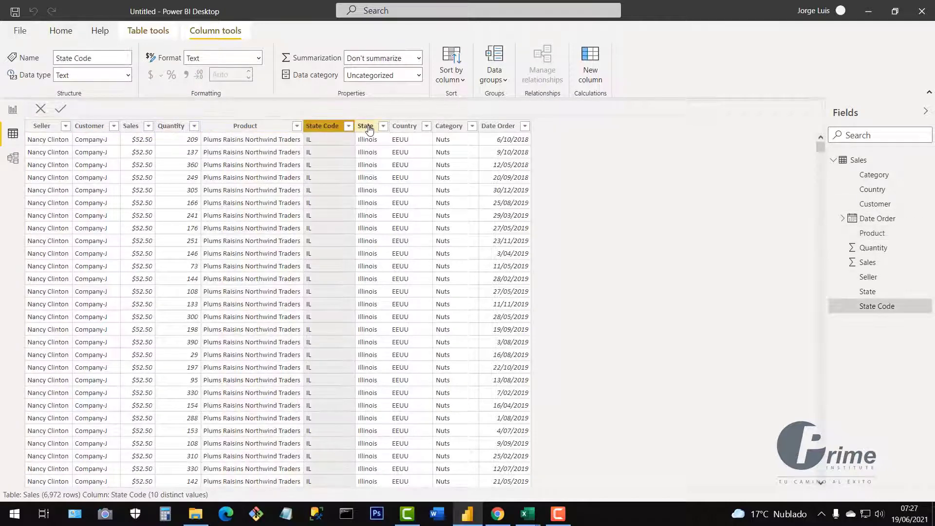
left_click(370, 129)
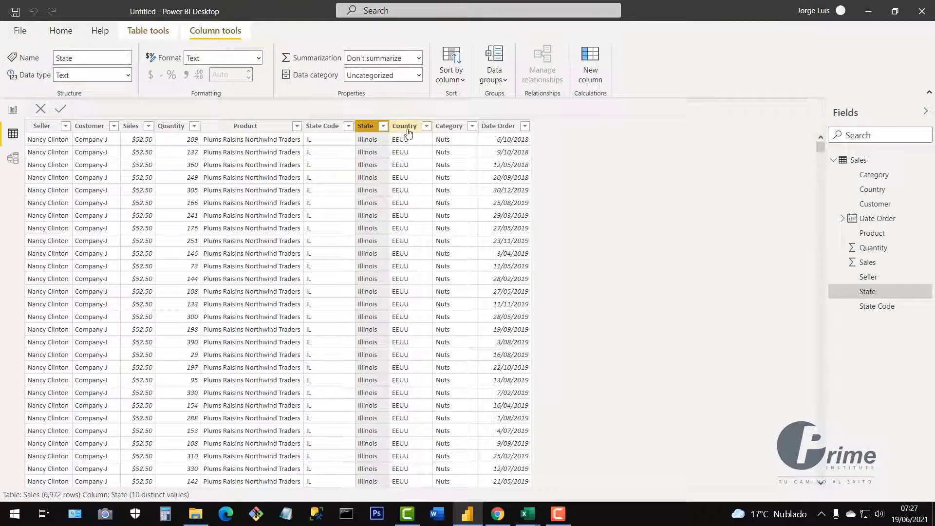
left_click(408, 133)
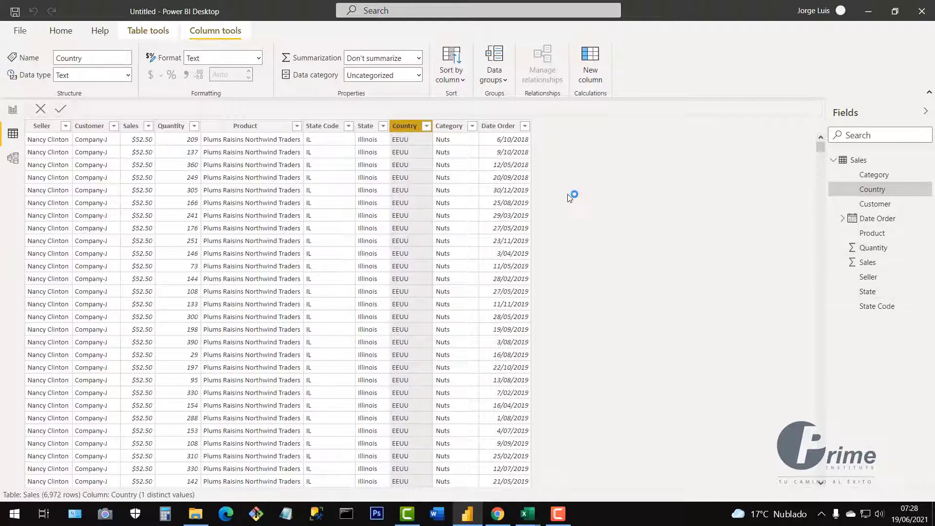
left_click(176, 131)
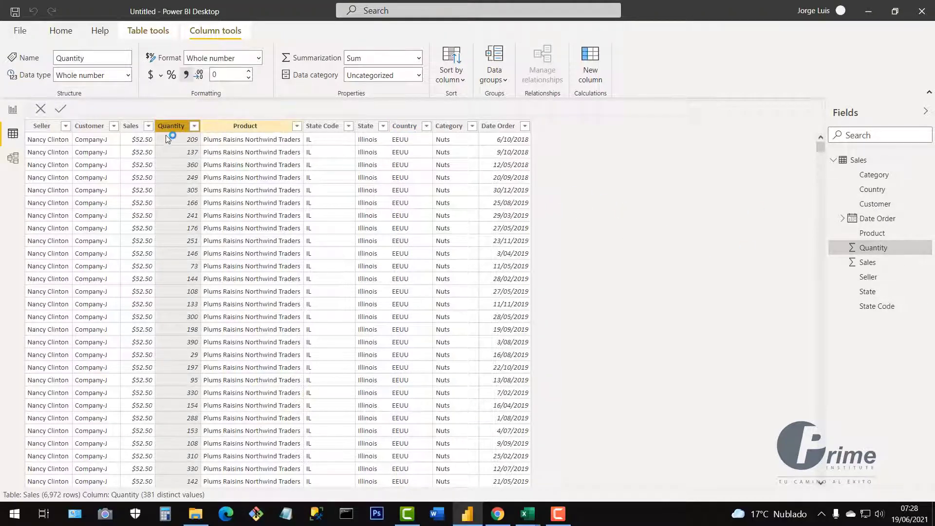
left_click(131, 127)
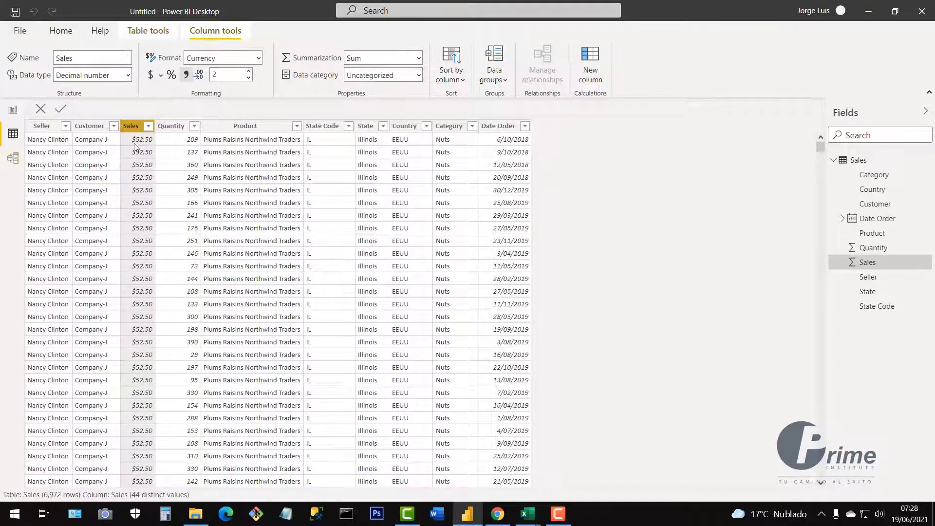
left_click(506, 130)
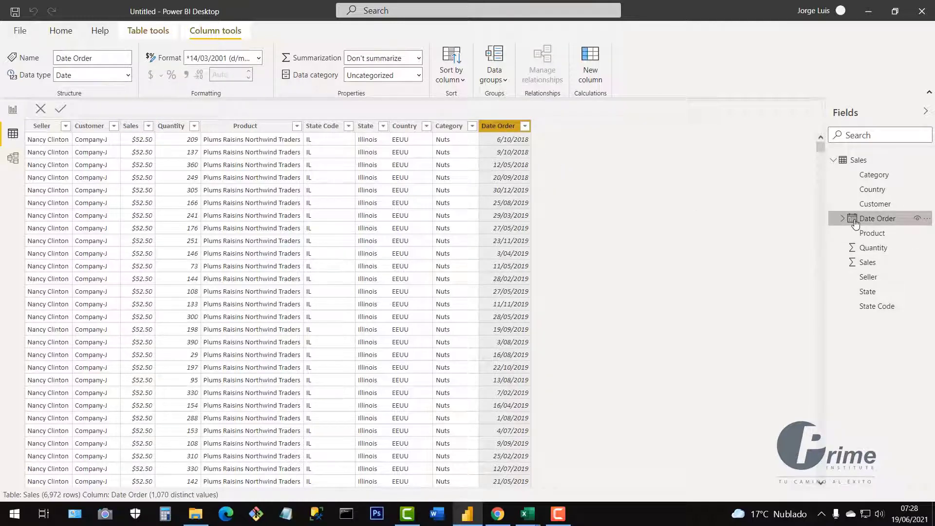
left_click(13, 110)
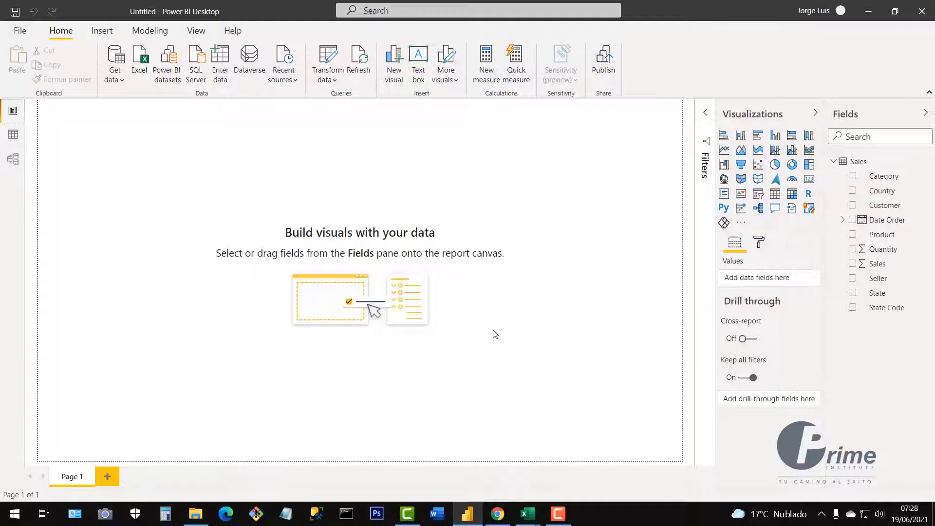
mouse_move(528, 514)
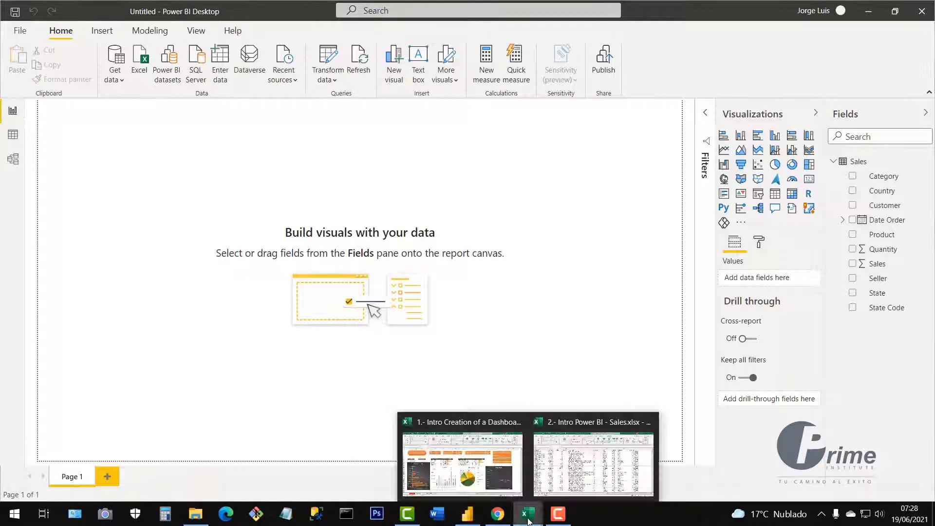
left_click(573, 482)
left_click_drag(108, 193, 508, 314)
left_click(581, 216)
left_click(275, 279)
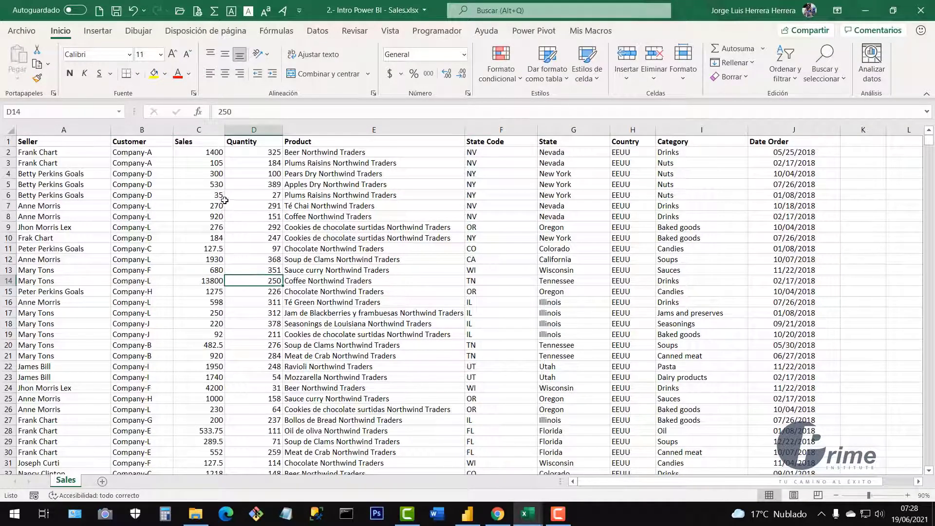
left_click(361, 173)
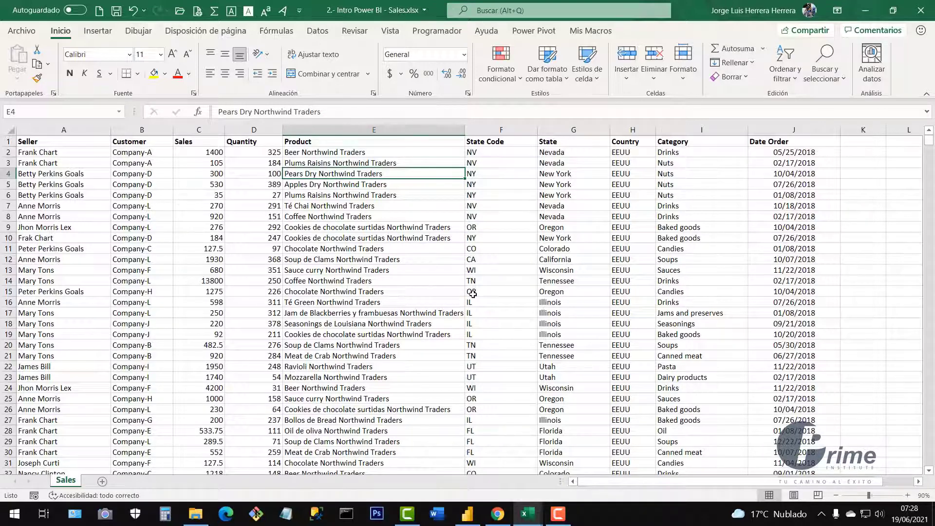
left_click(466, 511)
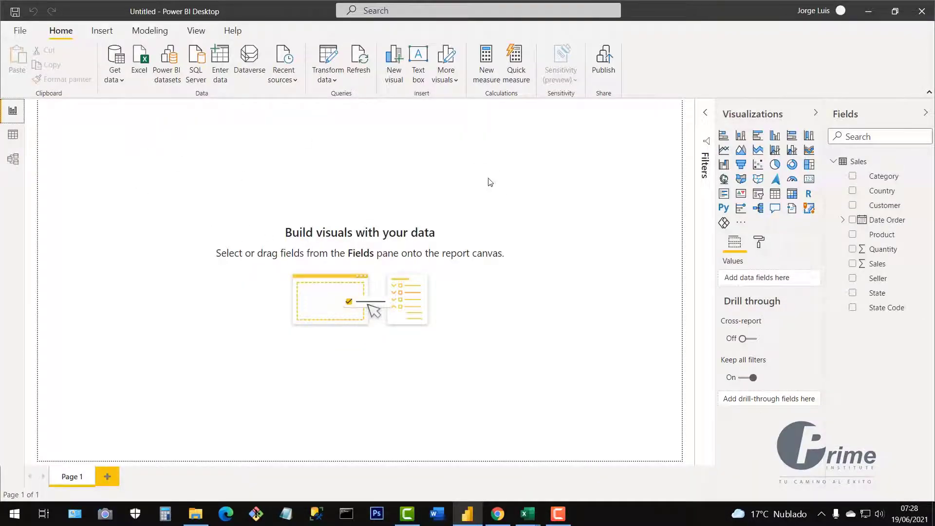
mouse_move(533, 515)
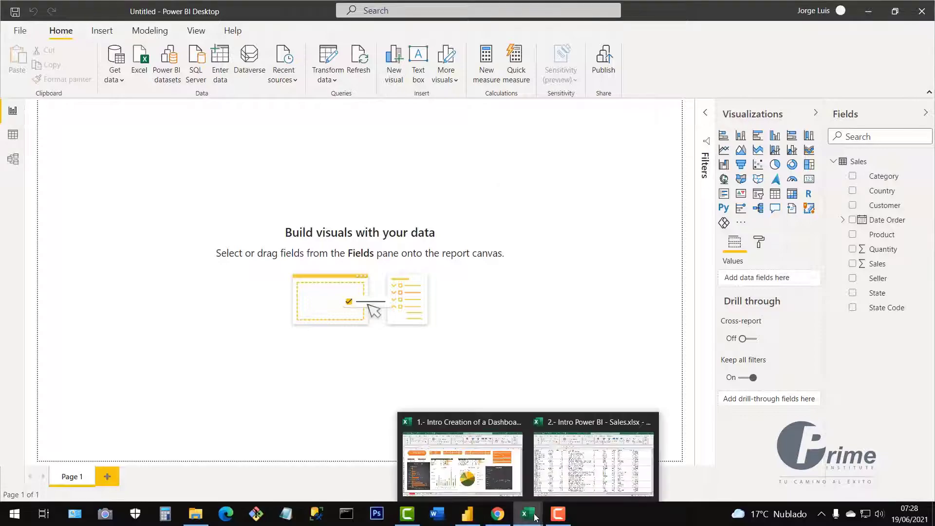
left_click(574, 472)
left_click_drag(127, 174, 799, 238)
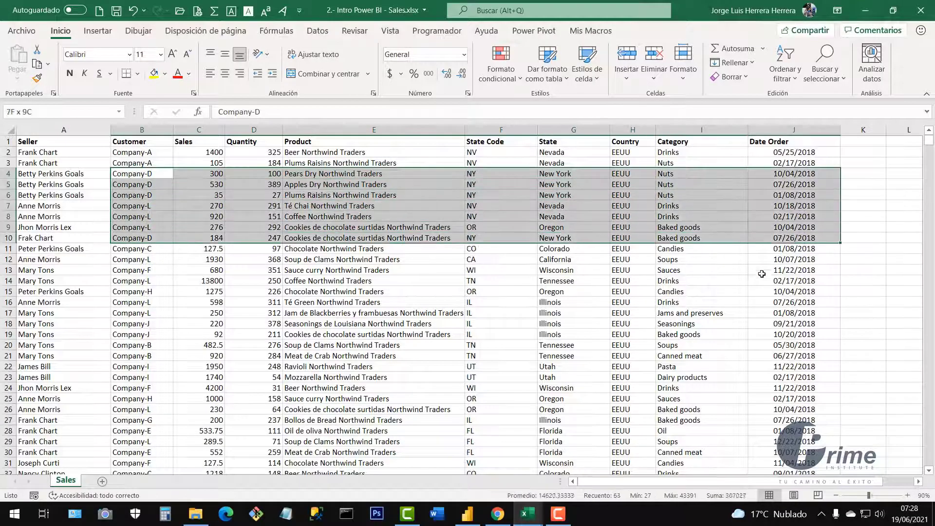
left_click_drag(761, 273, 744, 338)
left_click(422, 258)
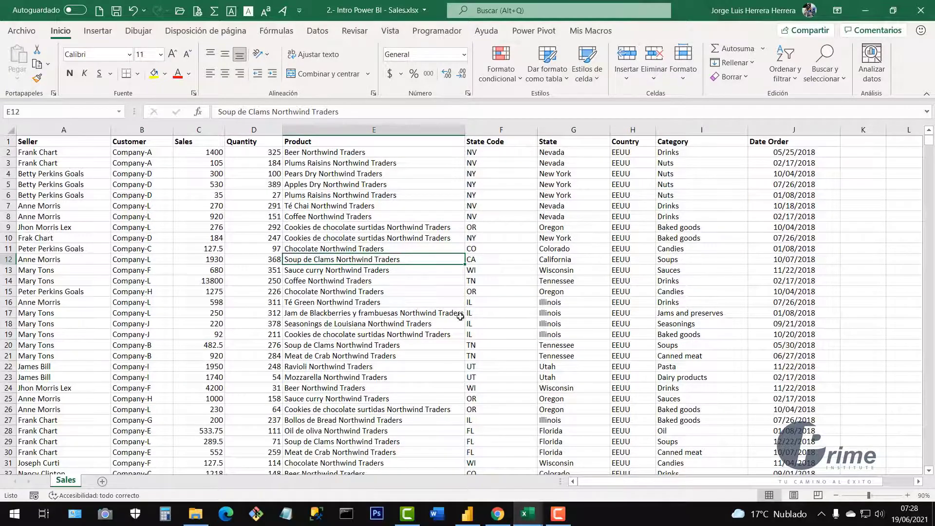
scroll(235, 265, "down", 5)
scroll(236, 265, "up", 5)
left_click(468, 515)
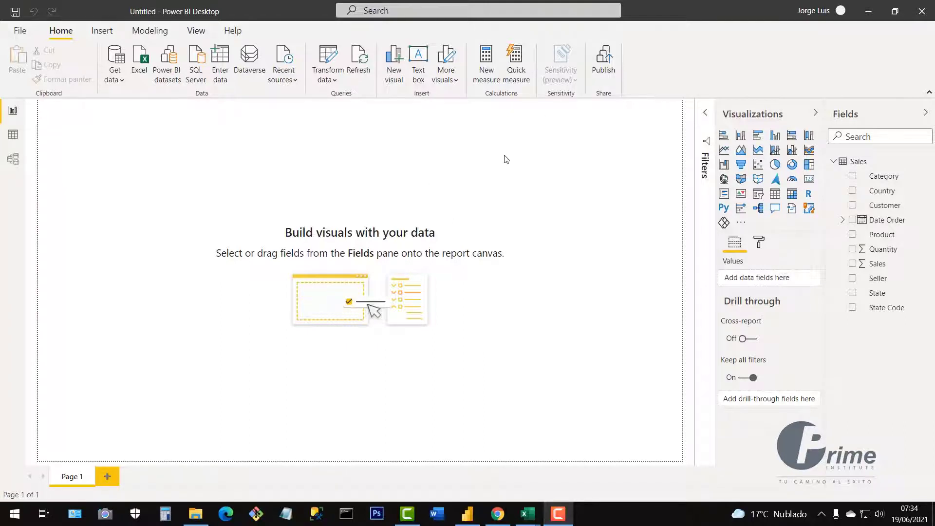
In the Excel Sales sheet, select ranges C7:E25 and A6:E19, then return to Power BI.
left_click(528, 515)
left_click(619, 389)
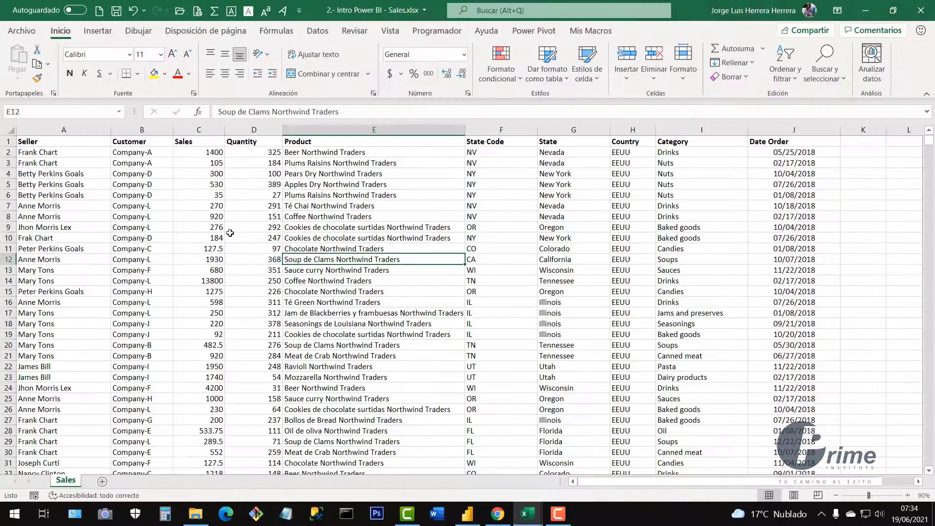
left_click_drag(195, 209, 448, 402)
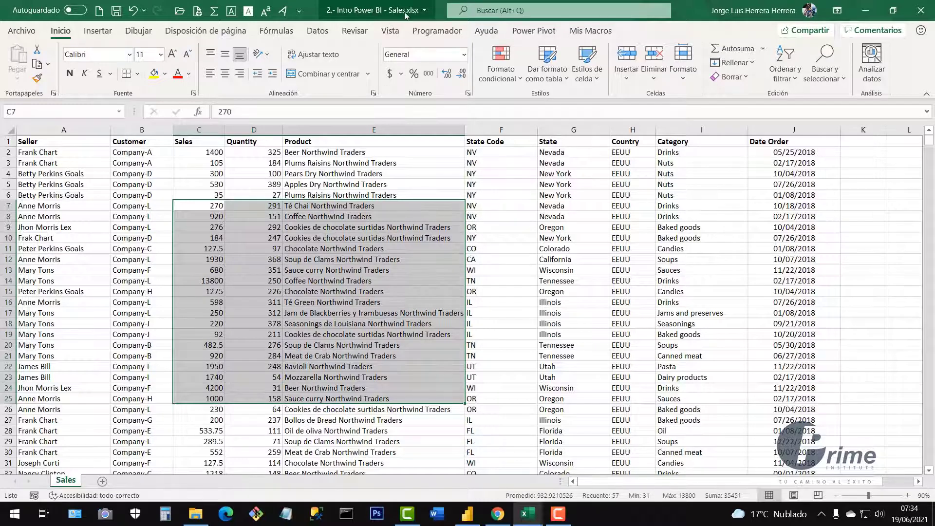
left_click(334, 227)
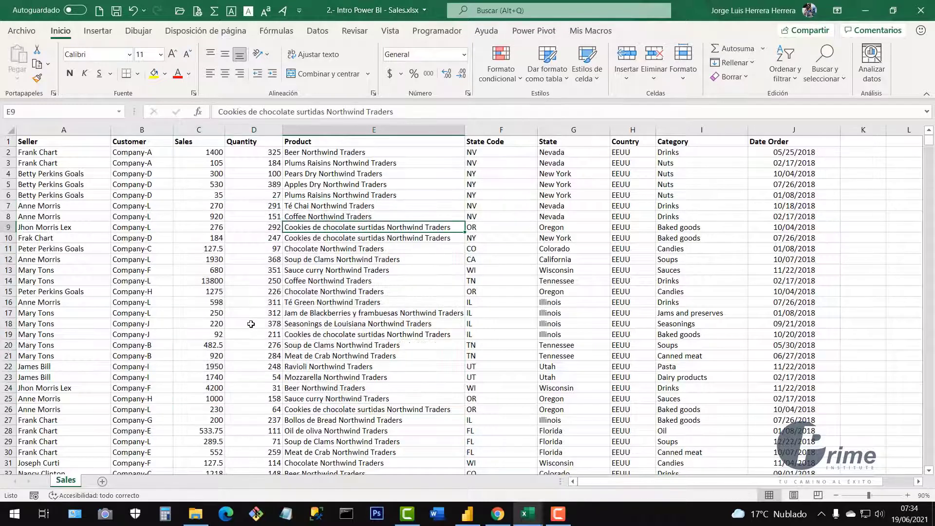
left_click_drag(105, 195, 433, 335)
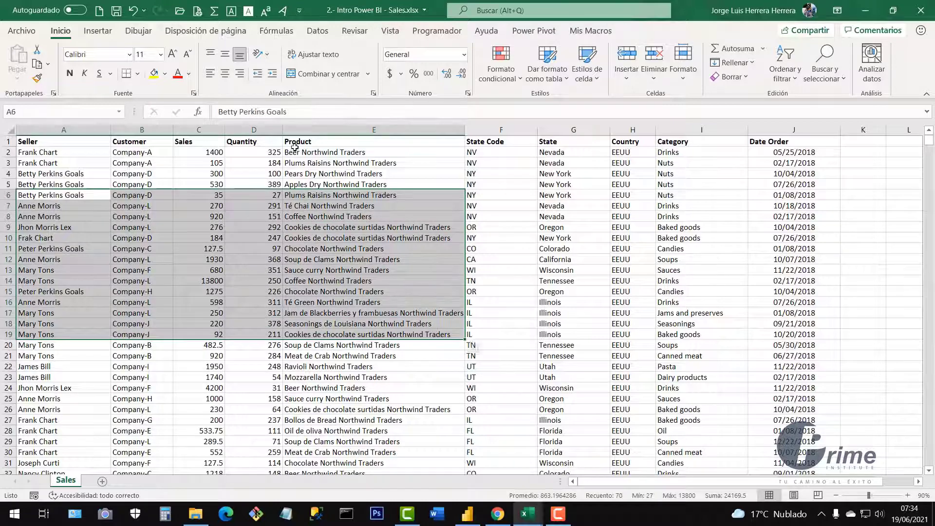
left_click(496, 246)
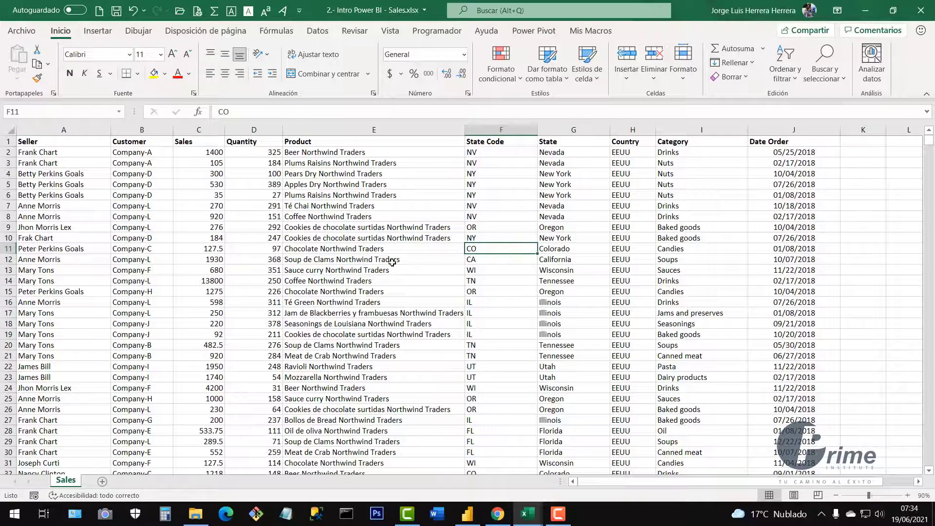
left_click(467, 514)
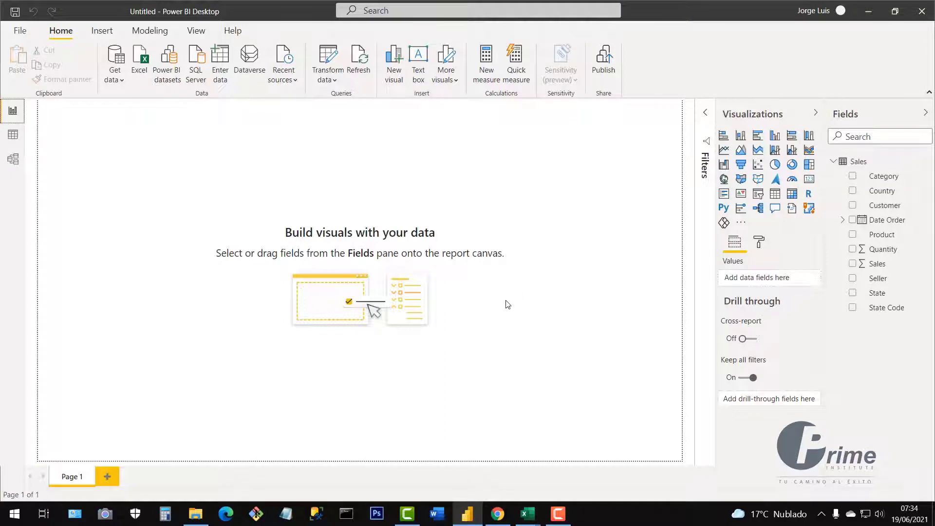
Refresh the Sales table from 2.- Intro Power BI - Sales.xlsx using Home > Refresh.
left_click(361, 63)
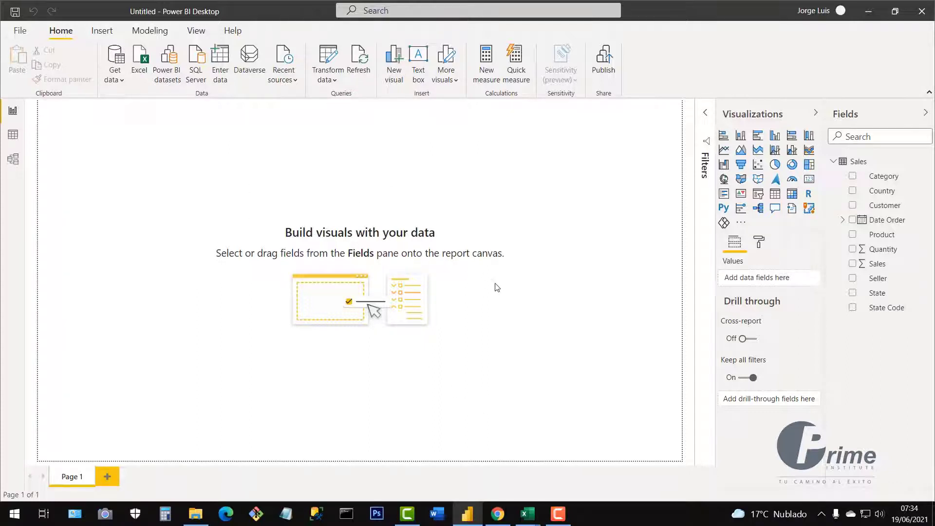
mouse_move(536, 517)
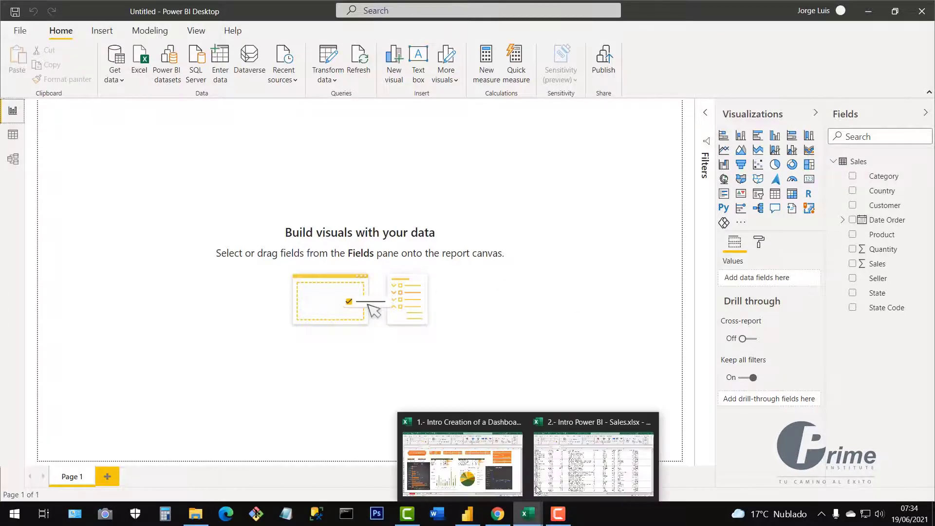
left_click(567, 465)
scroll(155, 287, "down", 3)
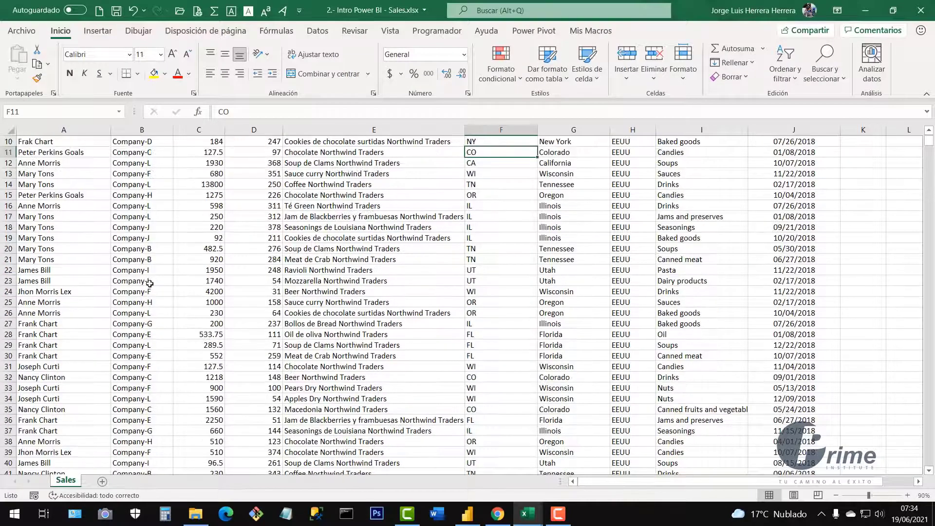
scroll(152, 284, "up", 3)
scroll(155, 334, "down", 2)
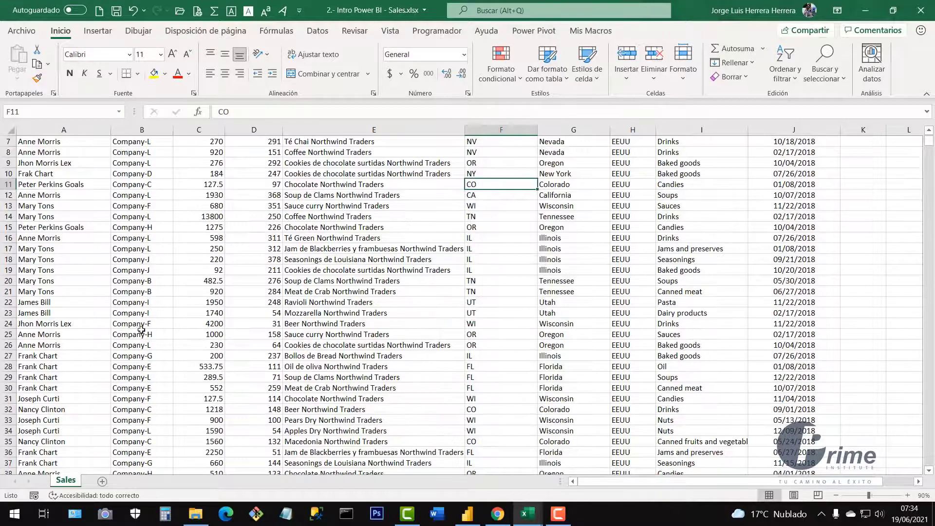
left_click_drag(95, 312, 697, 335)
left_click(490, 385)
scroll(446, 355, "up", 2)
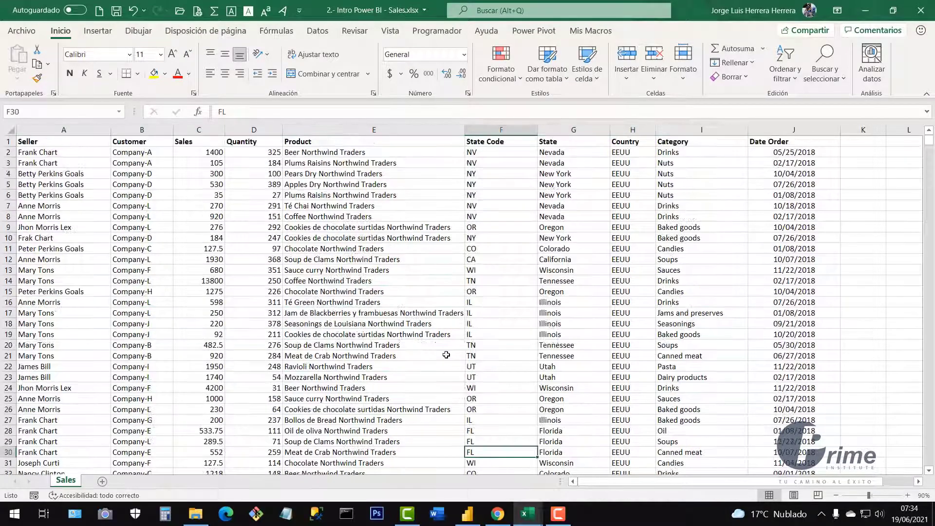
left_click(470, 520)
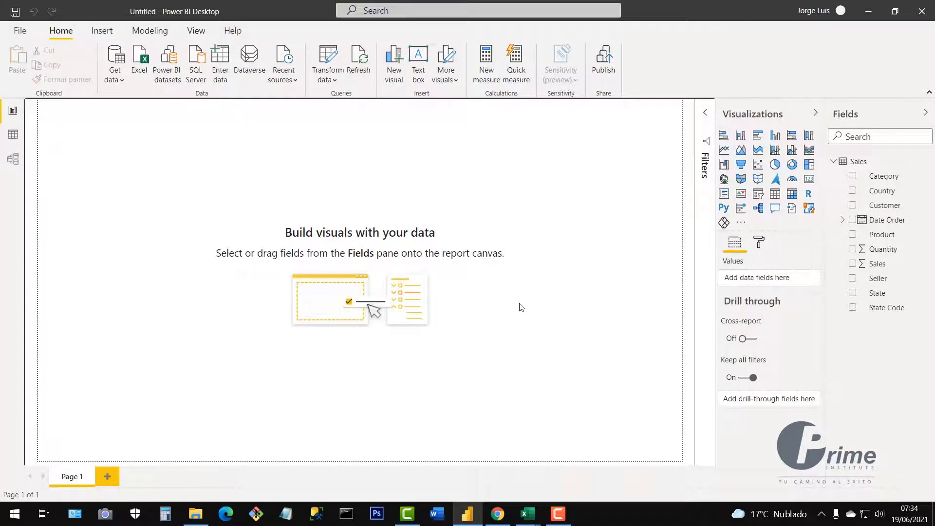
mouse_move(528, 512)
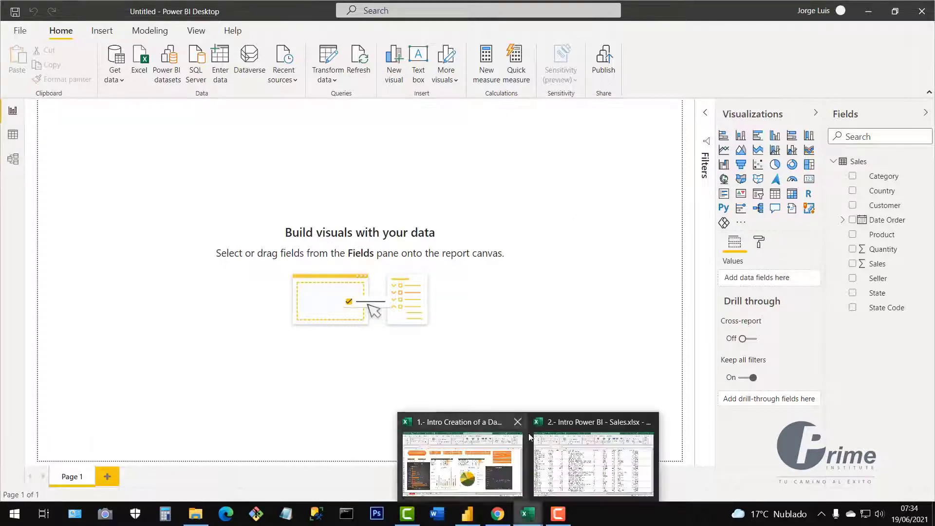
left_click(555, 462)
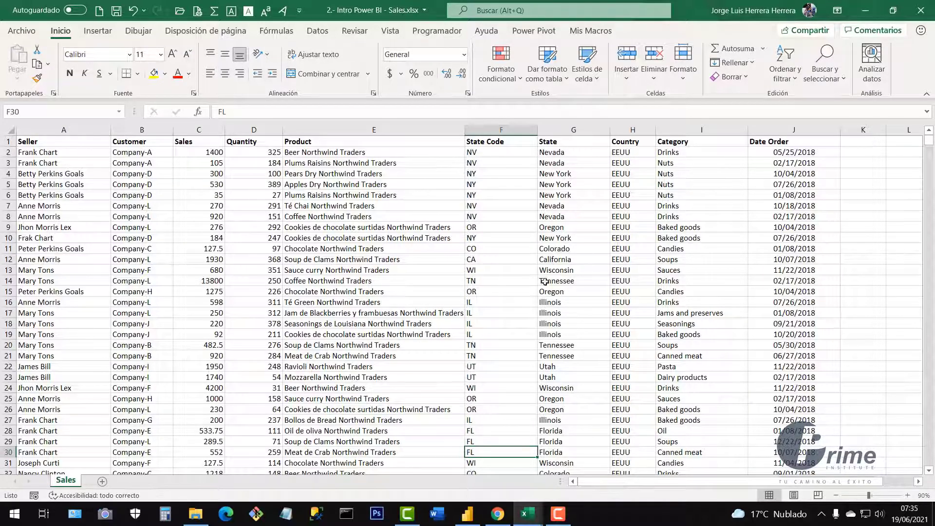
left_click(471, 517)
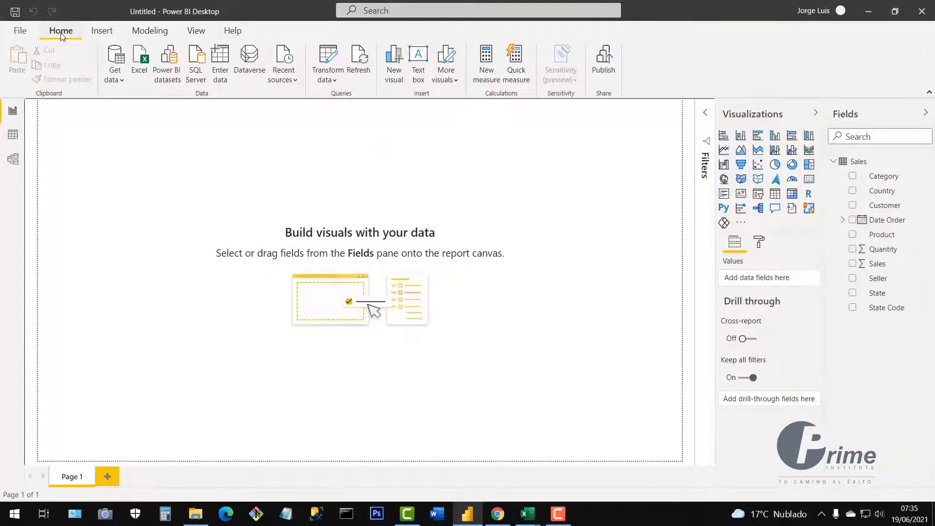
left_click(335, 81)
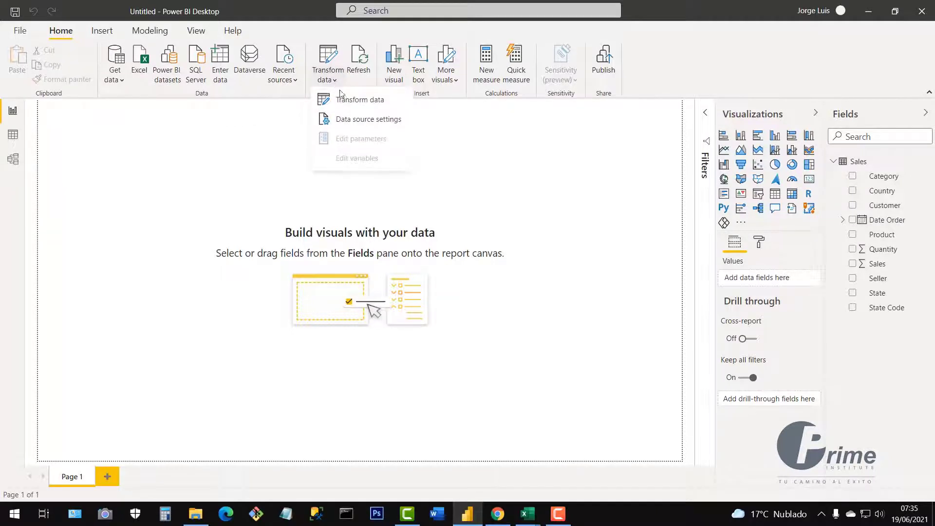
left_click(358, 124)
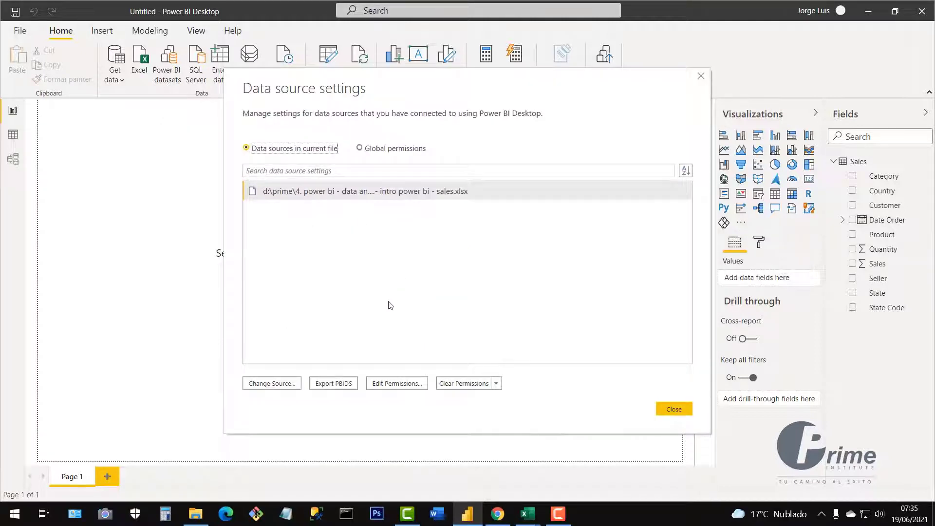
left_click(268, 387)
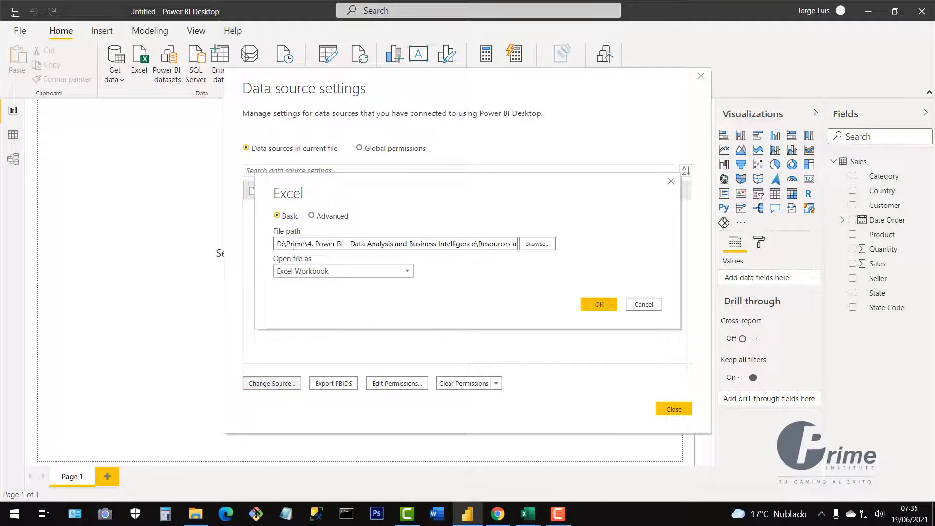
left_click_drag(280, 247, 484, 245)
left_click(456, 246)
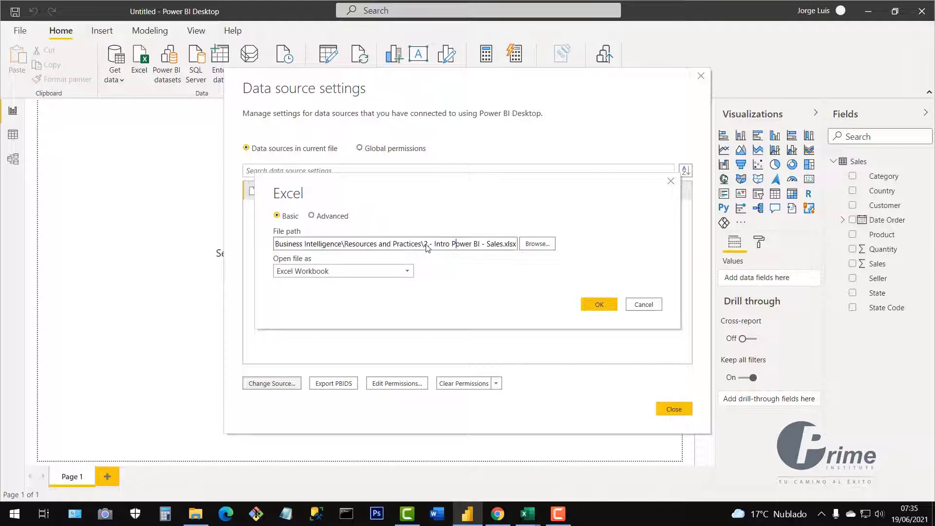
left_click_drag(424, 246, 513, 250)
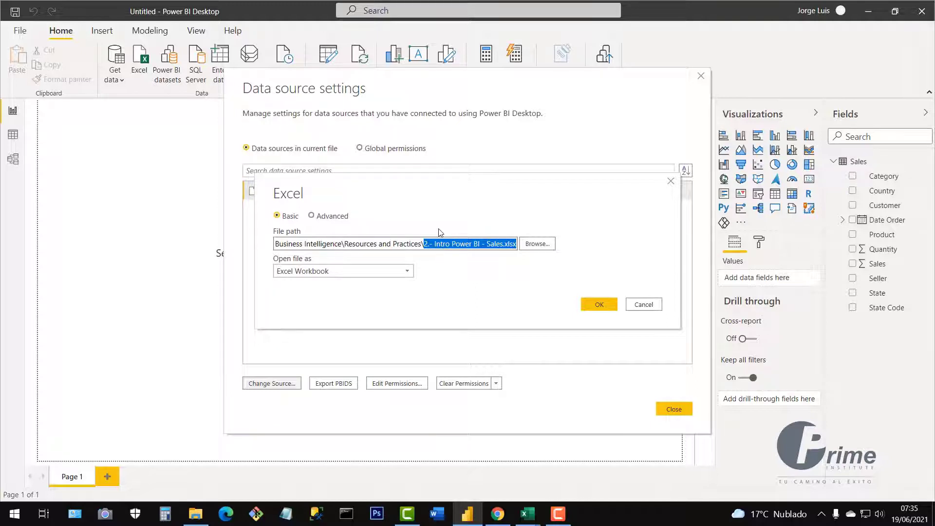
left_click(528, 240)
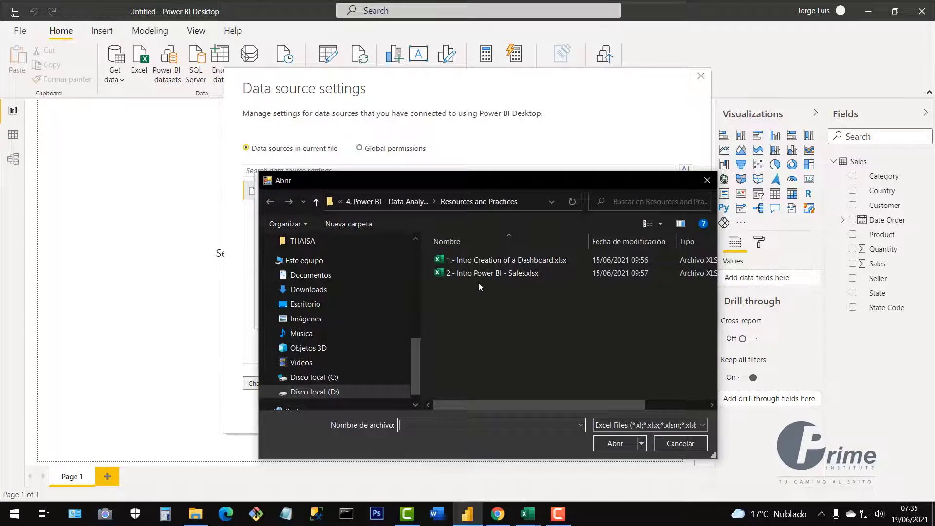
left_click(472, 273)
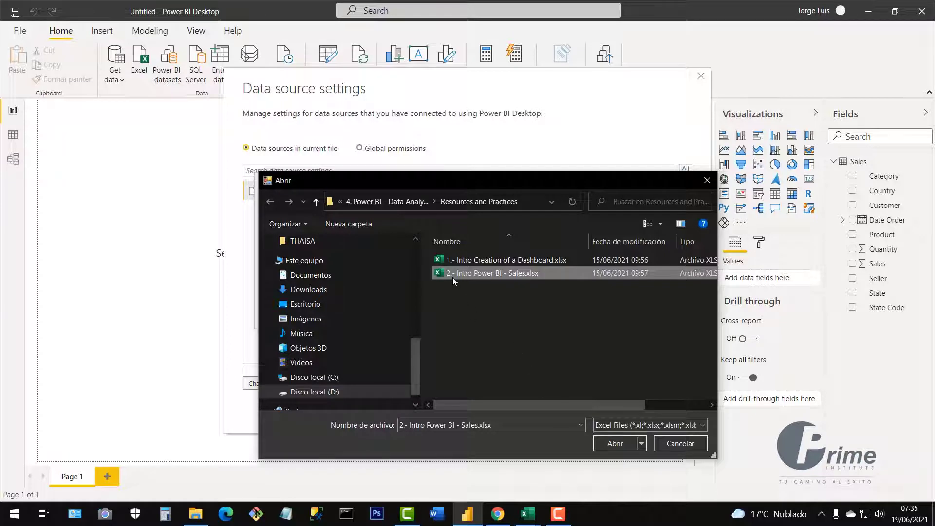
left_click(615, 443)
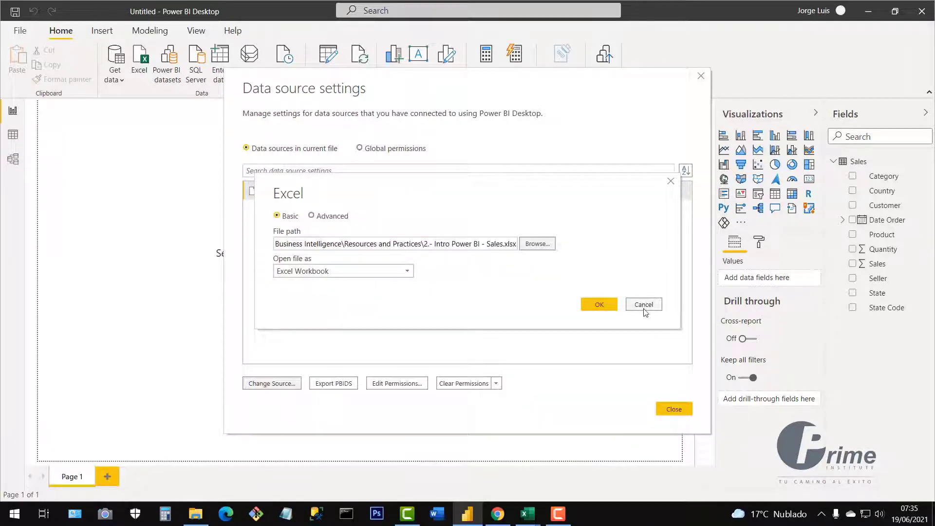
left_click(608, 306)
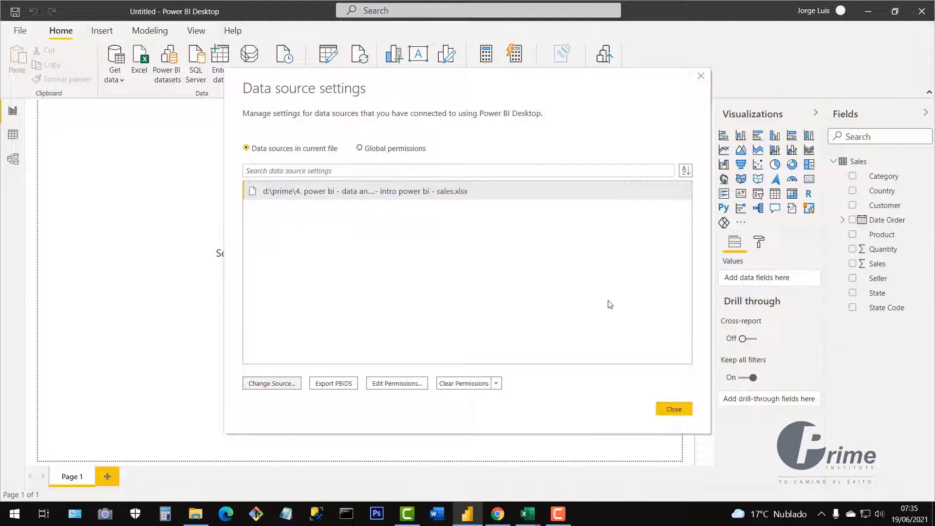
left_click(677, 411)
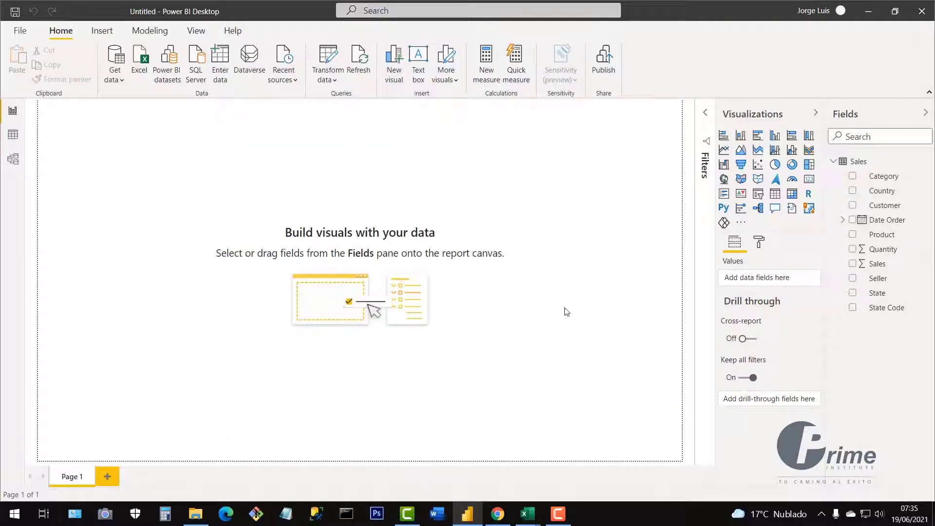
Refresh Power BI again and open 2.- Intro Power BI - Sales.xlsx from Resources and Practices.
left_click(358, 72)
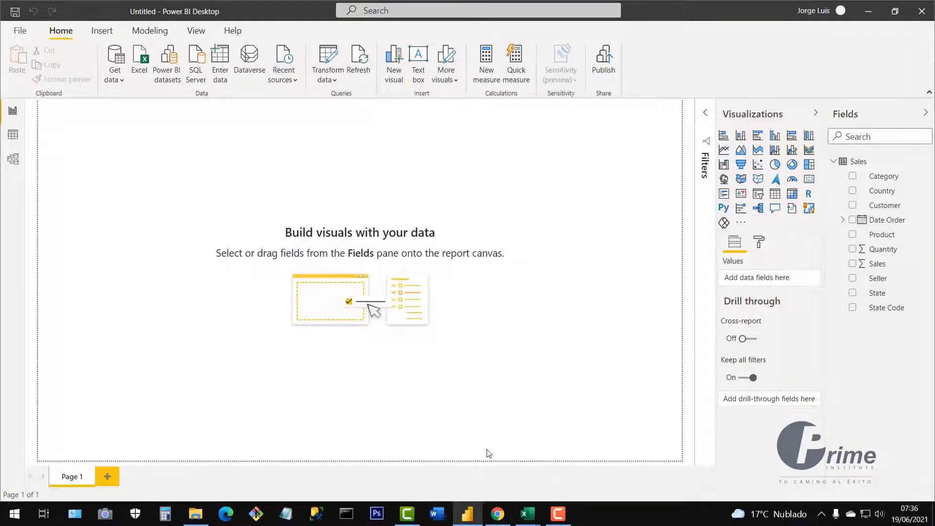
left_click(195, 513)
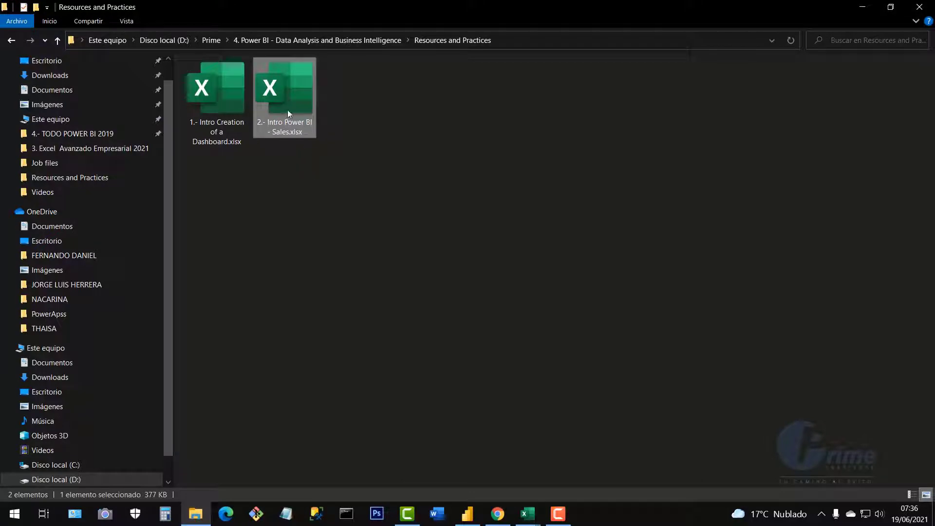
double_click(291, 107)
right_click(291, 106)
left_click(606, 284)
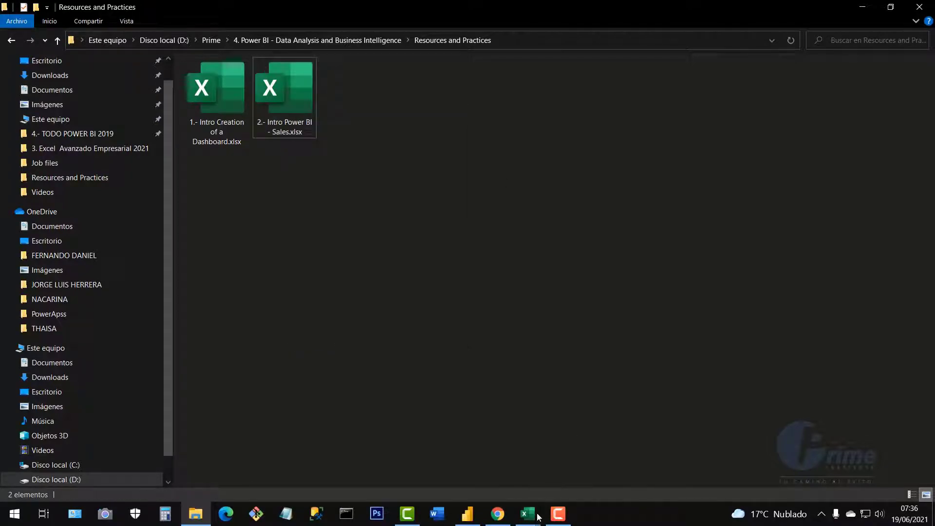
Close the Sales and dashboard workbooks, choosing No guardar, and select the Sales file.
mouse_move(529, 516)
left_click(594, 457)
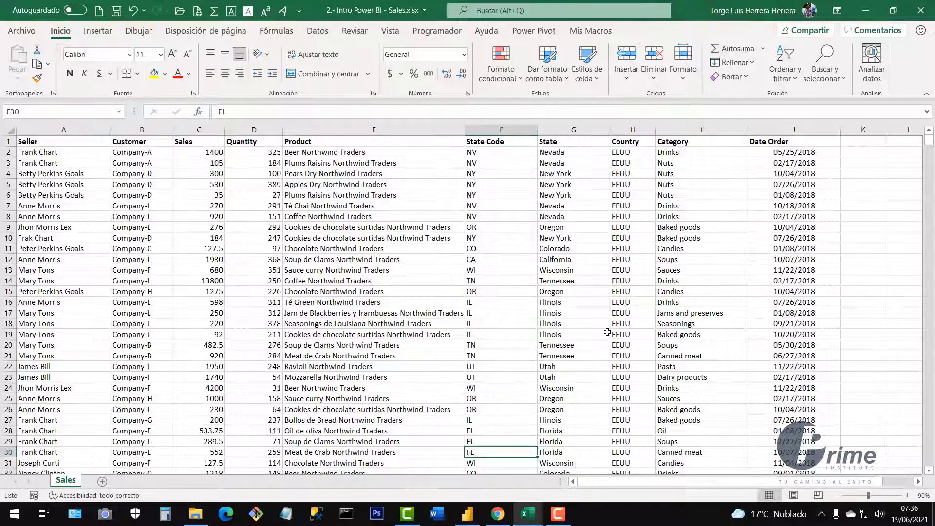
left_click(926, 14)
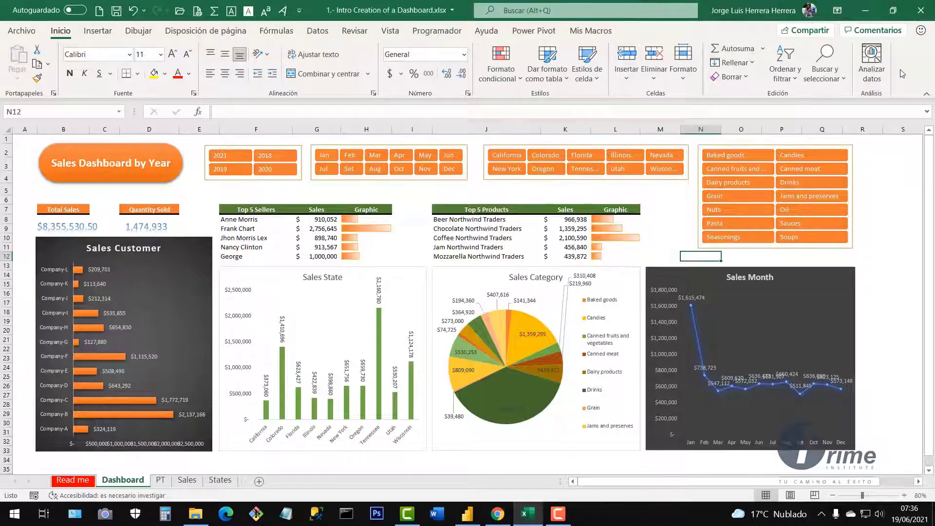
left_click(920, 10)
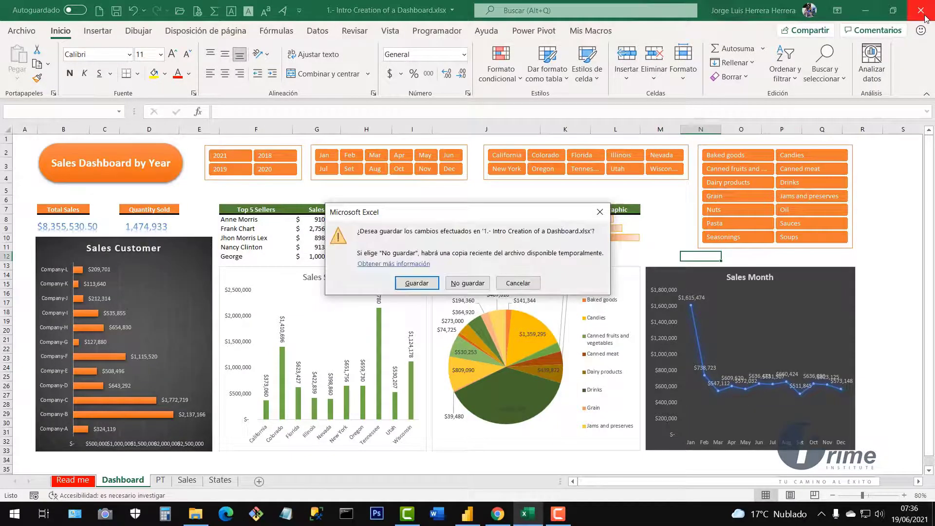
left_click(468, 283)
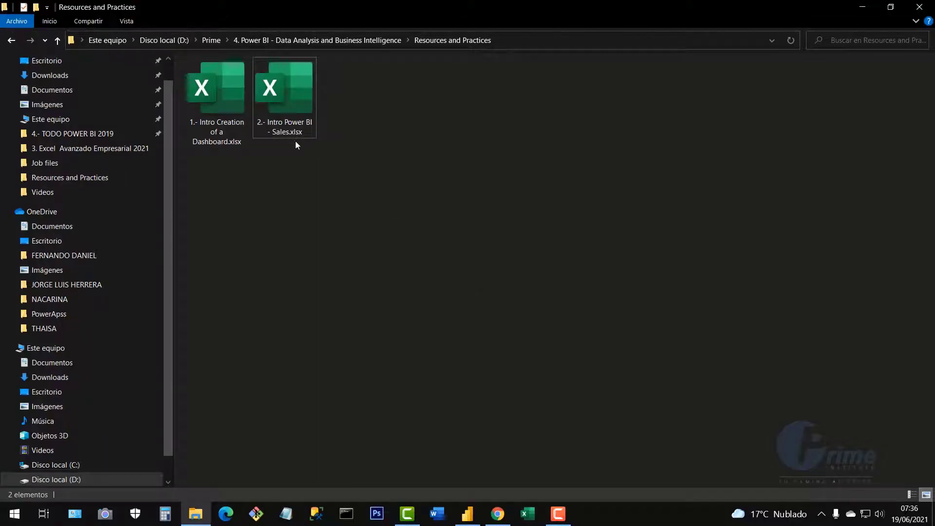
left_click(303, 119)
Rename the Sales workbook to 2.- Intro Power BI - Sales2.xlsx by adding 2 after Sales.
right_click(292, 112)
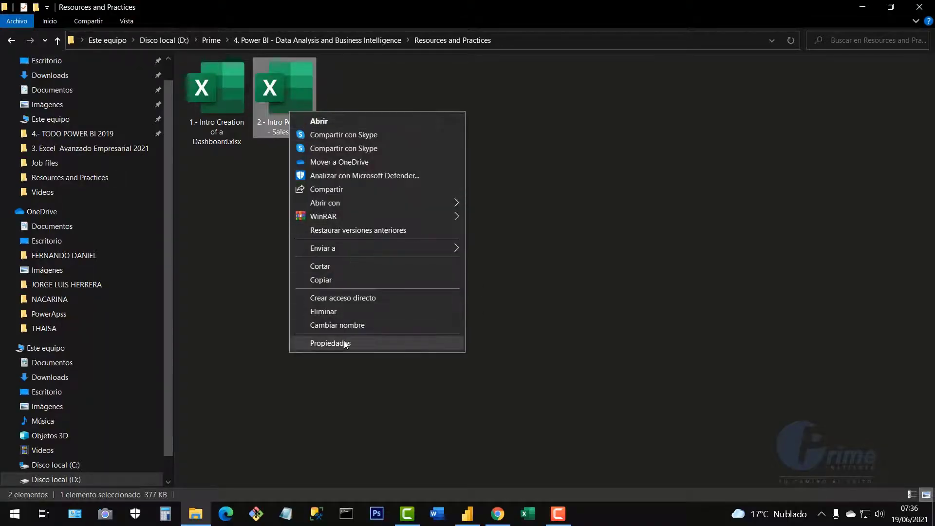
left_click(346, 325)
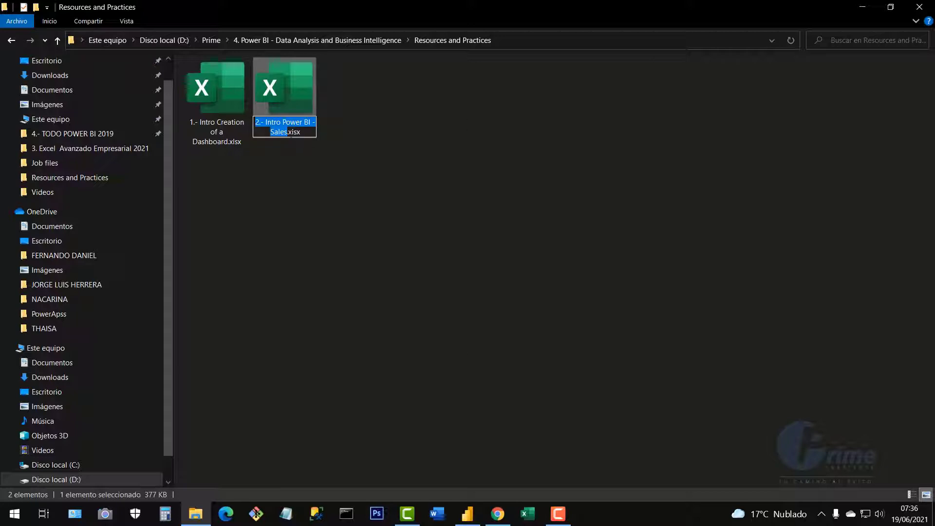
left_click(288, 131)
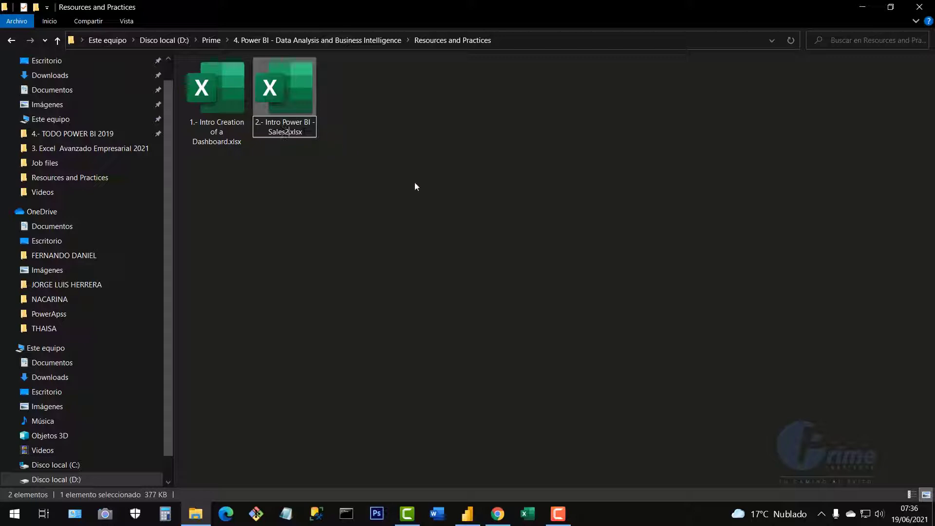
type("2")
left_click(401, 190)
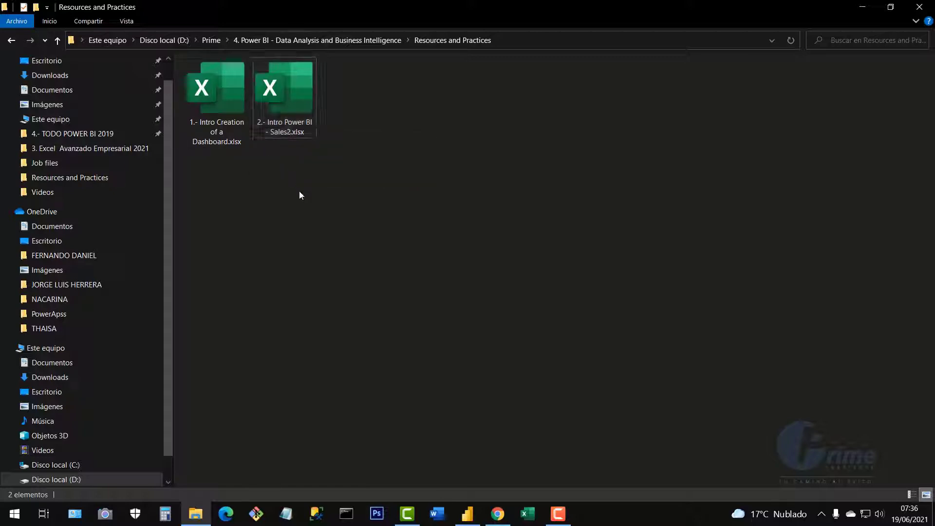
Check the renamed Sales2 workbook in File Explorer, then return to Power BI Desktop.
left_click(286, 94)
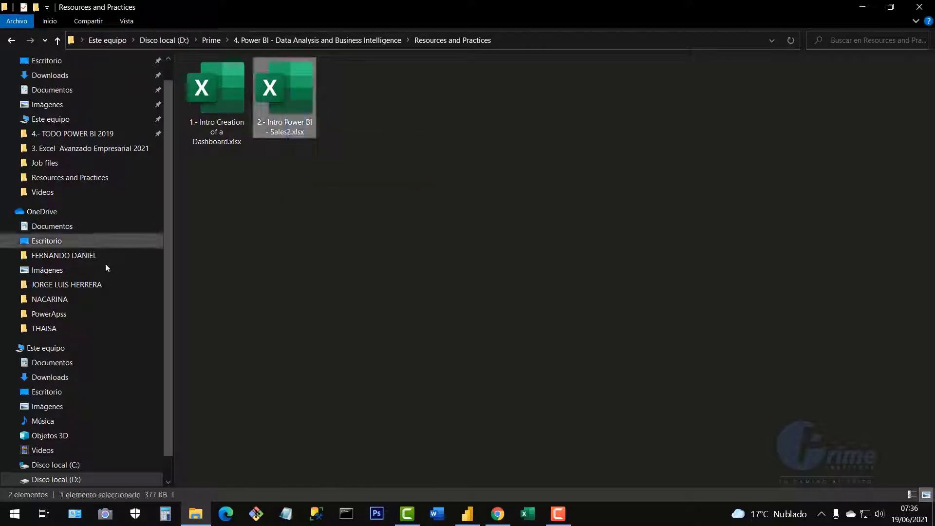
left_click(470, 236)
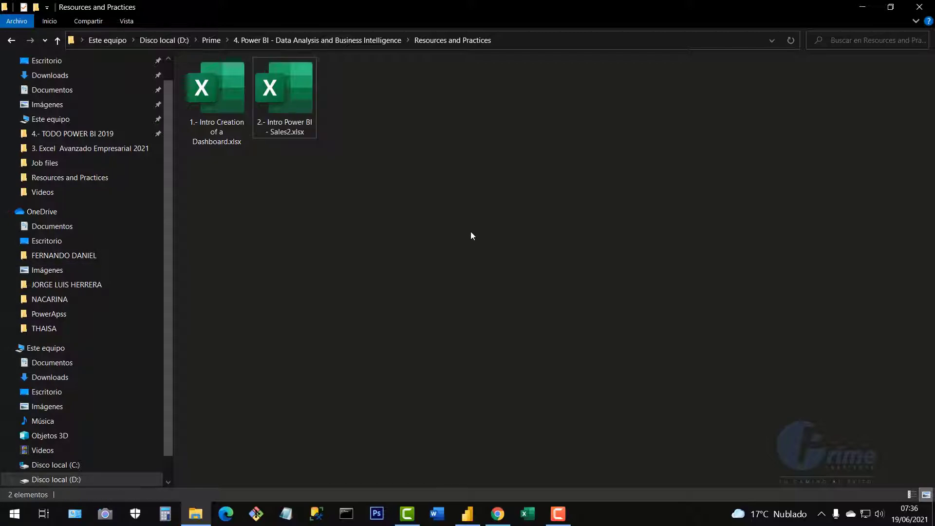
left_click(467, 513)
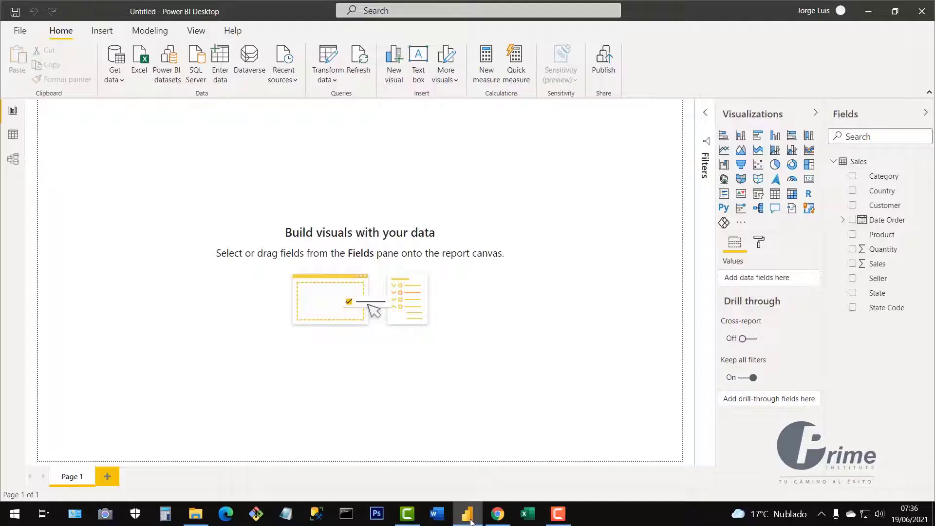
Refresh the Sales table, see the 'Could not find file' error for Sales.xlsx, and close it.
left_click(359, 66)
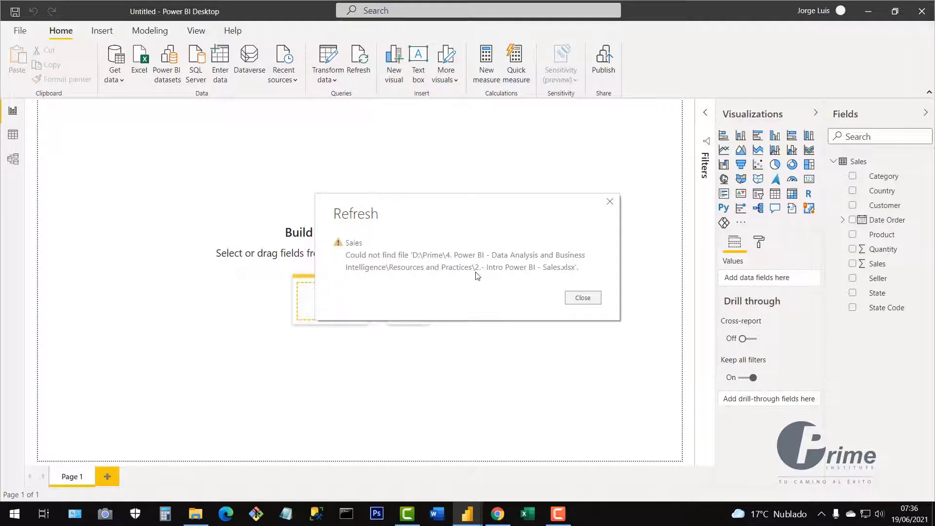
left_click(583, 298)
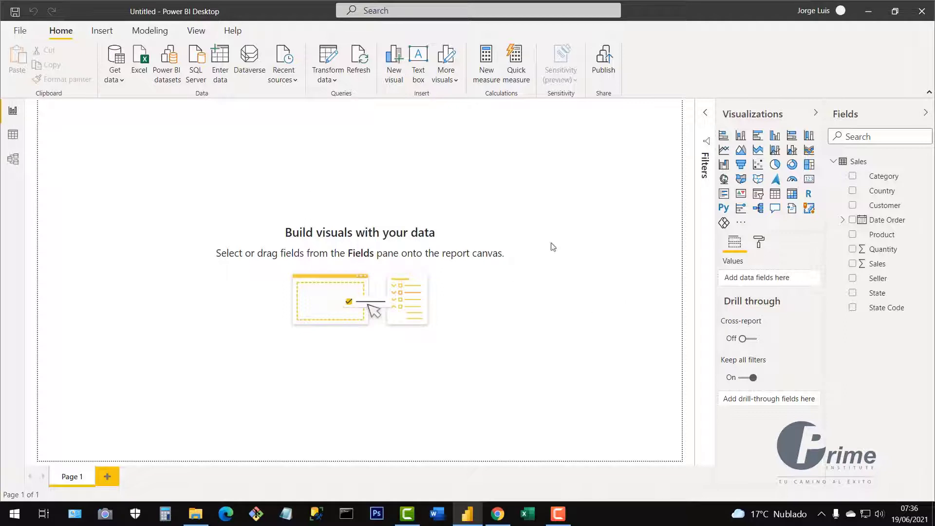
left_click(331, 85)
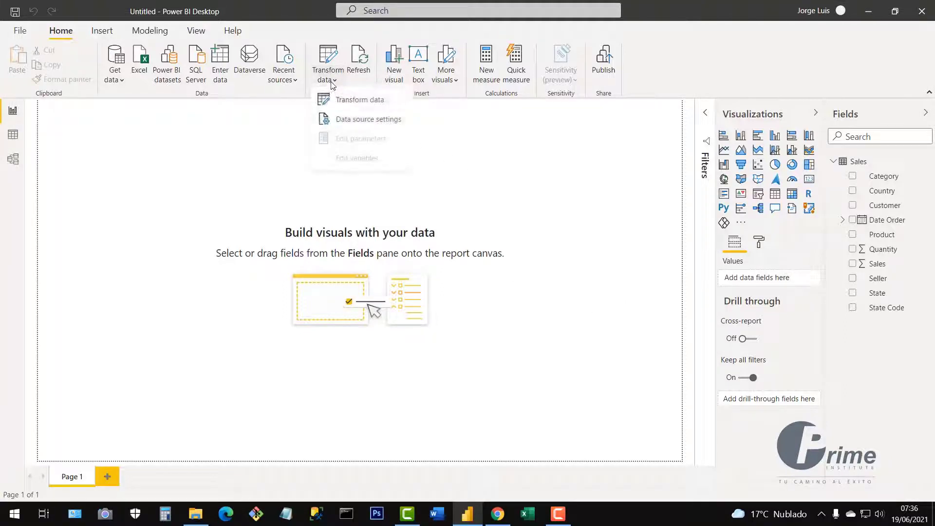
Change the Sales data source file to 2.- Intro Power BI - Sales2.xlsx in Data source settings.
left_click(363, 126)
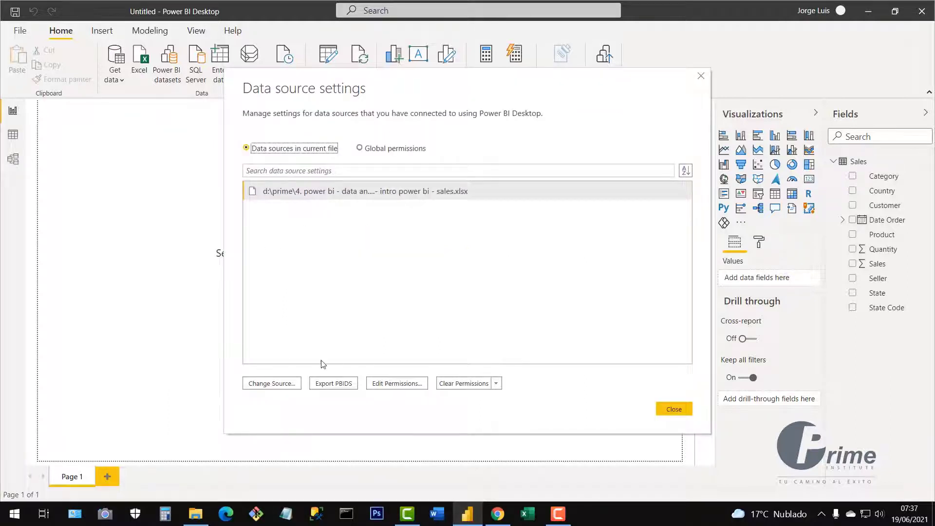
left_click(275, 390)
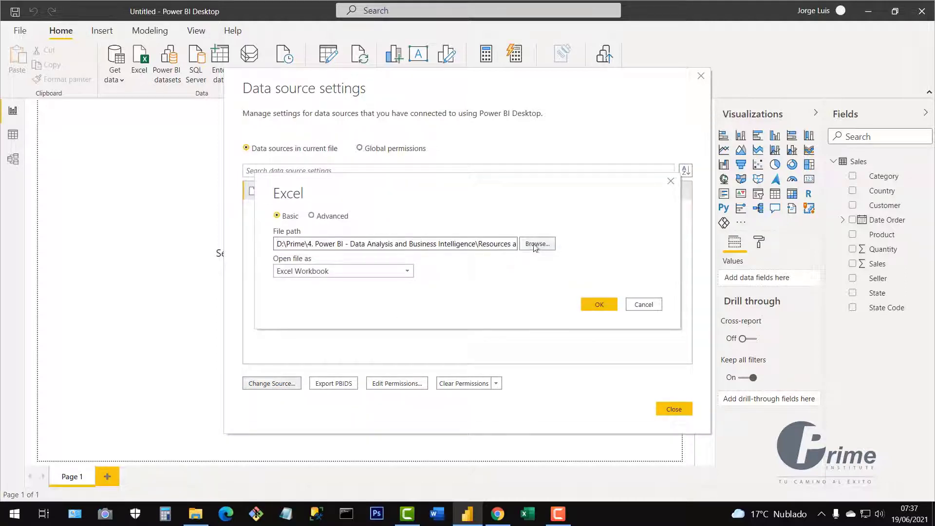
left_click(536, 245)
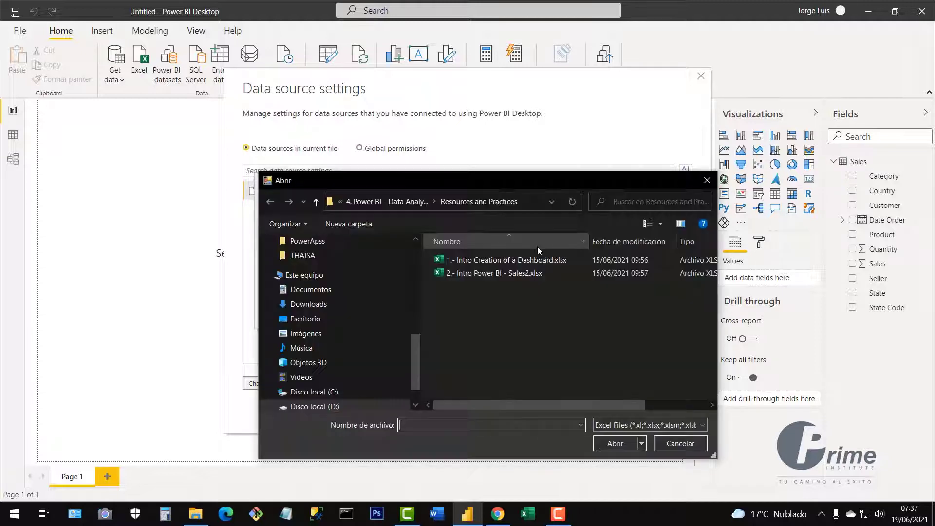
left_click(450, 274)
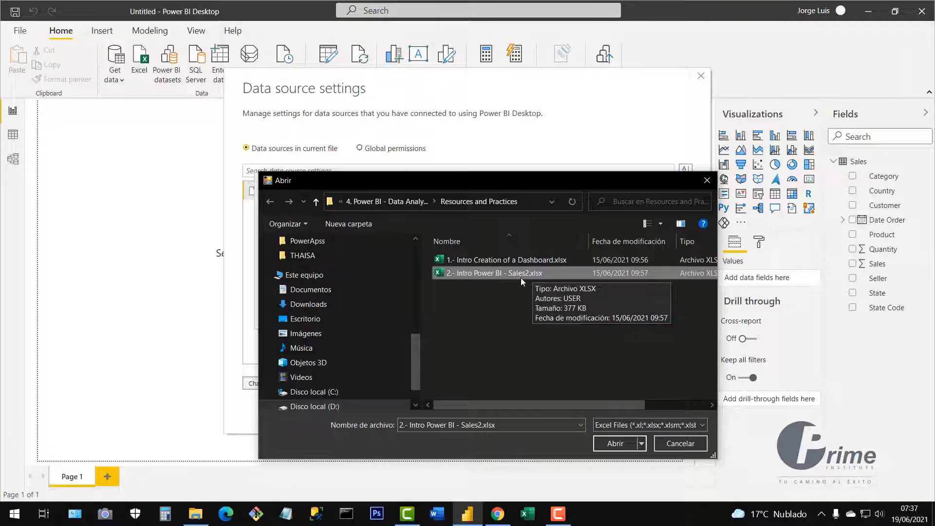
left_click(615, 443)
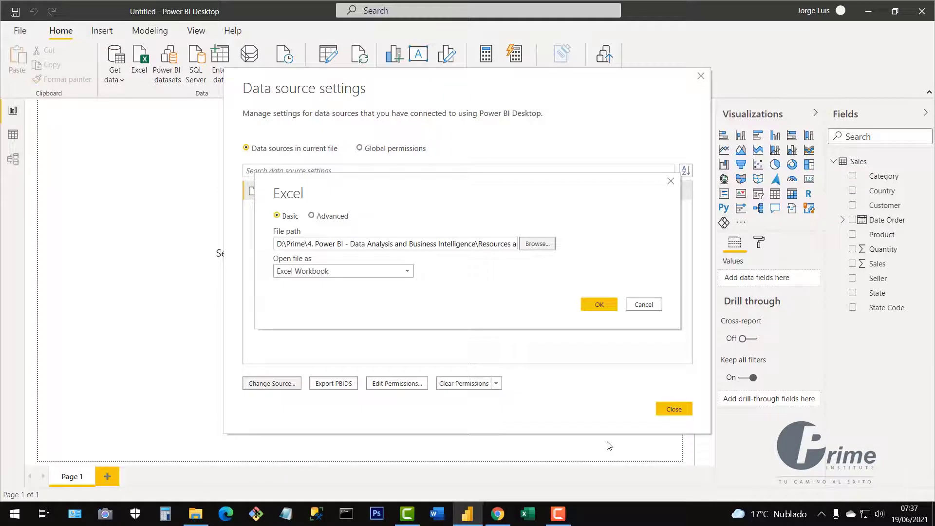
left_click(599, 306)
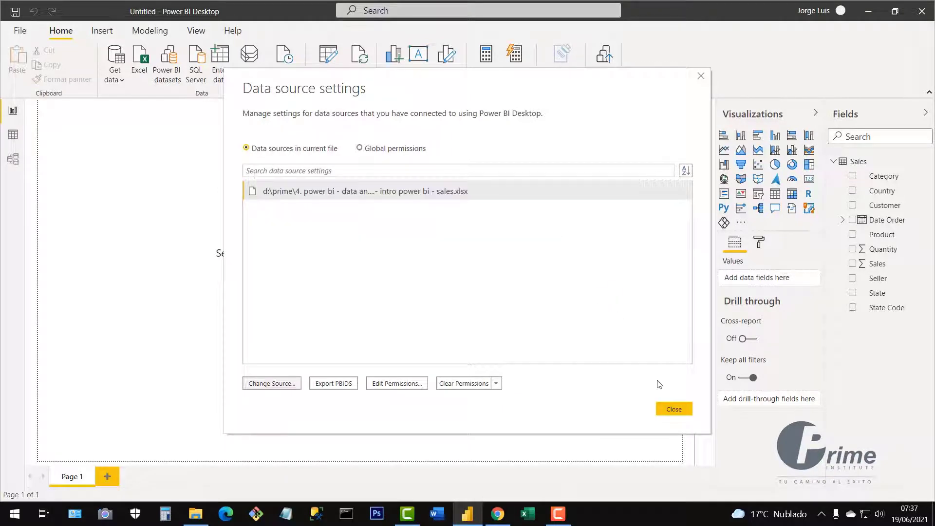
left_click(674, 410)
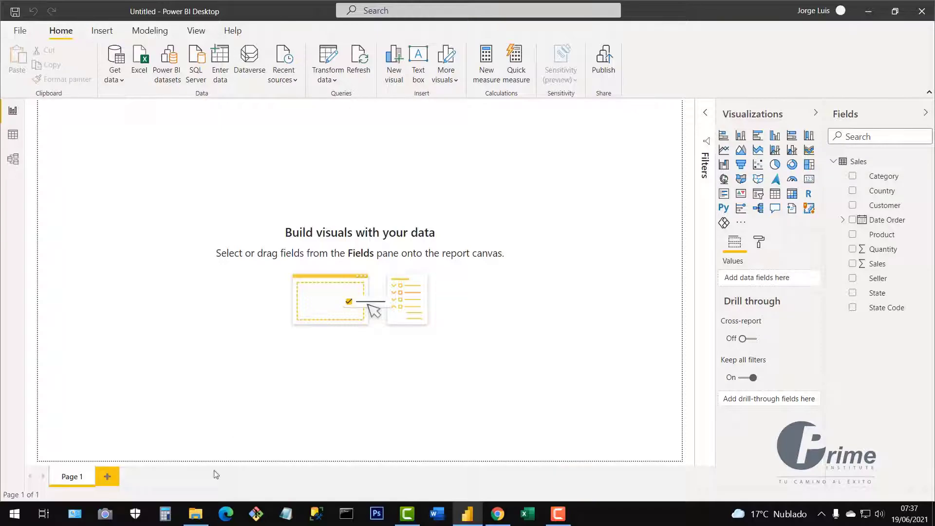
Delete the 2 so the workbook is named 2.- Intro Power BI - Sales.xlsx again, then return to Power BI.
left_click(197, 517)
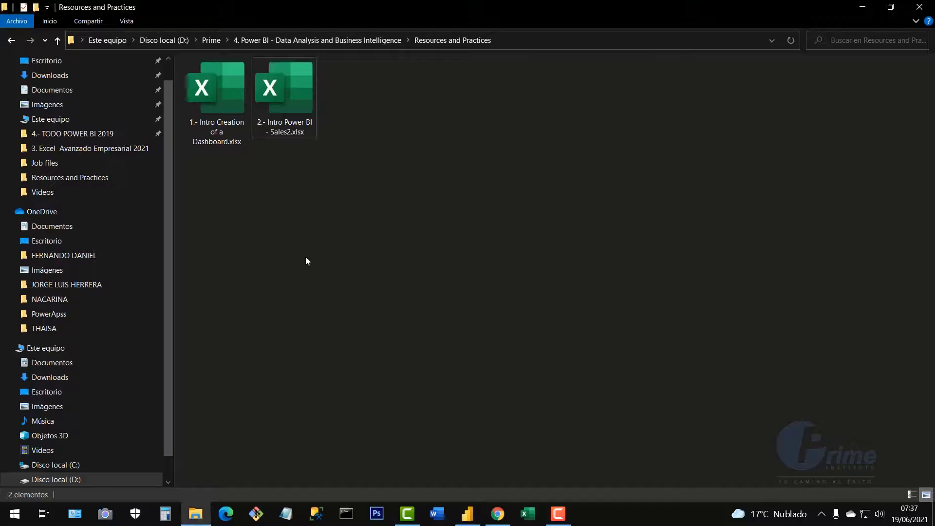
left_click(300, 110)
right_click(301, 112)
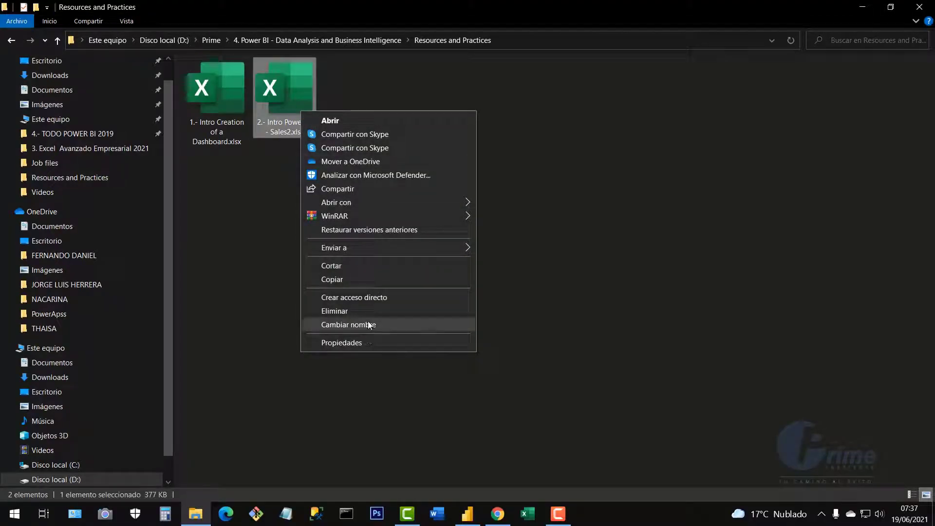
left_click(368, 325)
left_click(291, 132)
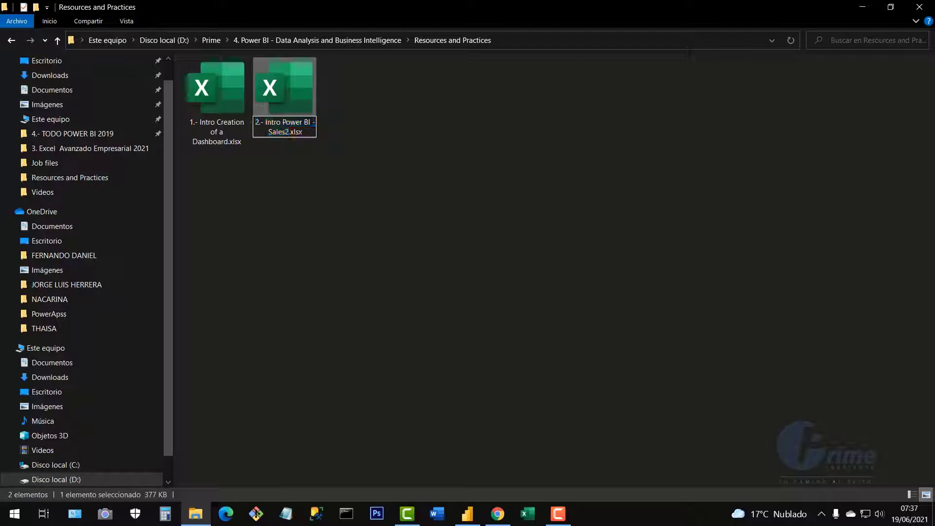
key("BackSpace")
key("Return")
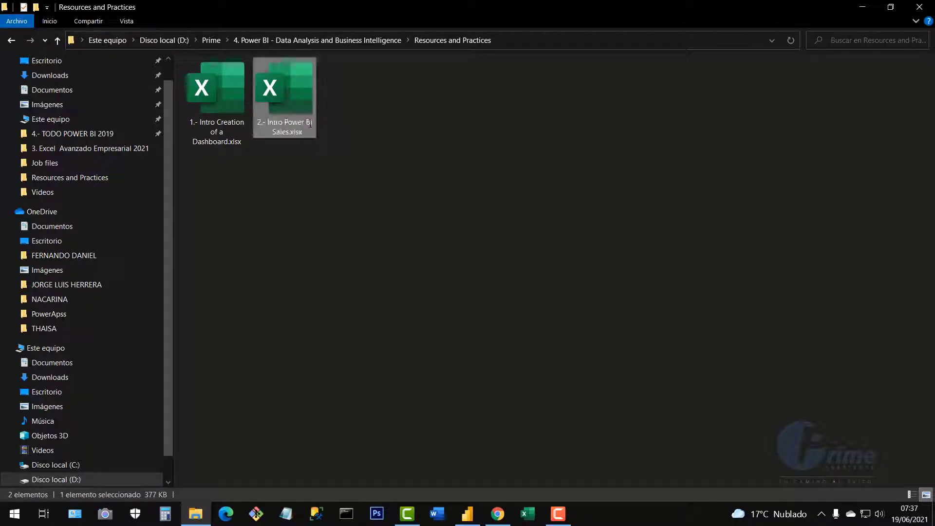
left_click(468, 513)
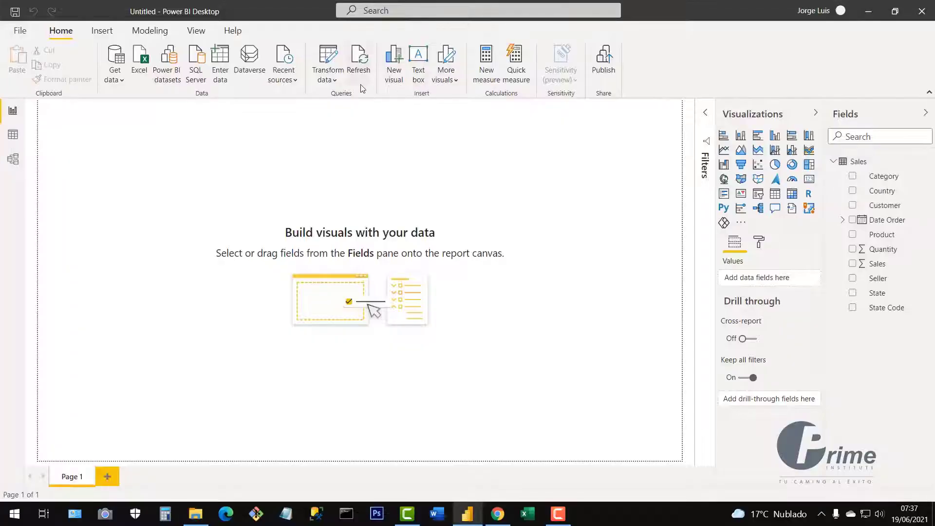
Point the Sales data source back to 2.- Intro Power BI - Sales.xlsx in Data source settings.
left_click(329, 80)
left_click(361, 121)
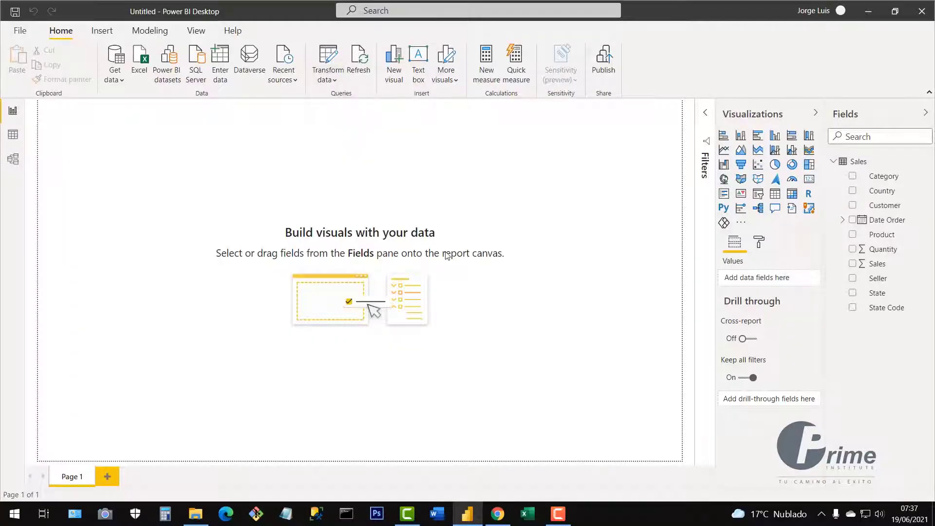
left_click(290, 382)
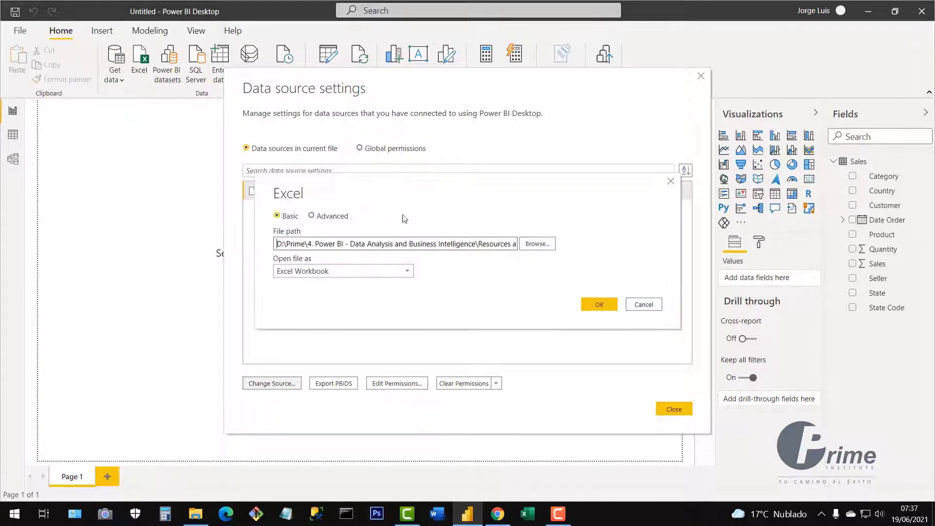
left_click(536, 243)
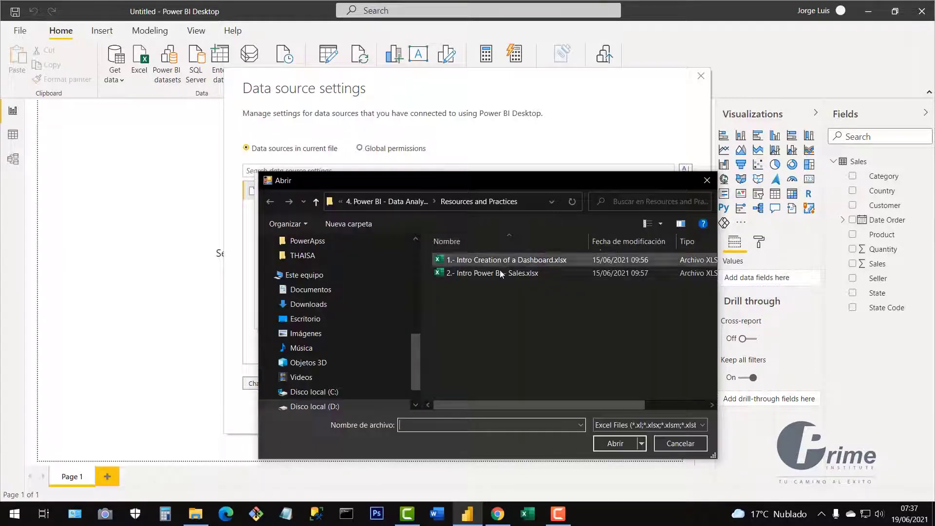
left_click(500, 273)
left_click(607, 442)
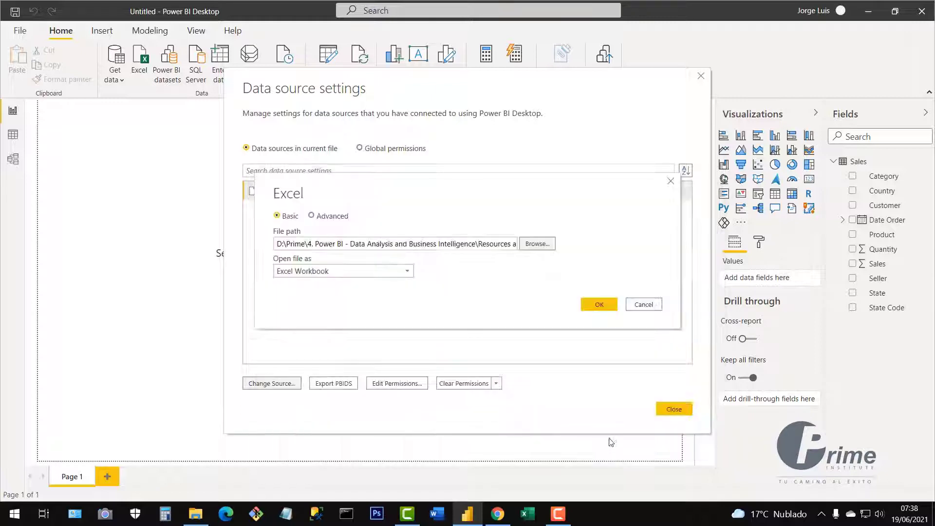
left_click(607, 305)
left_click(677, 412)
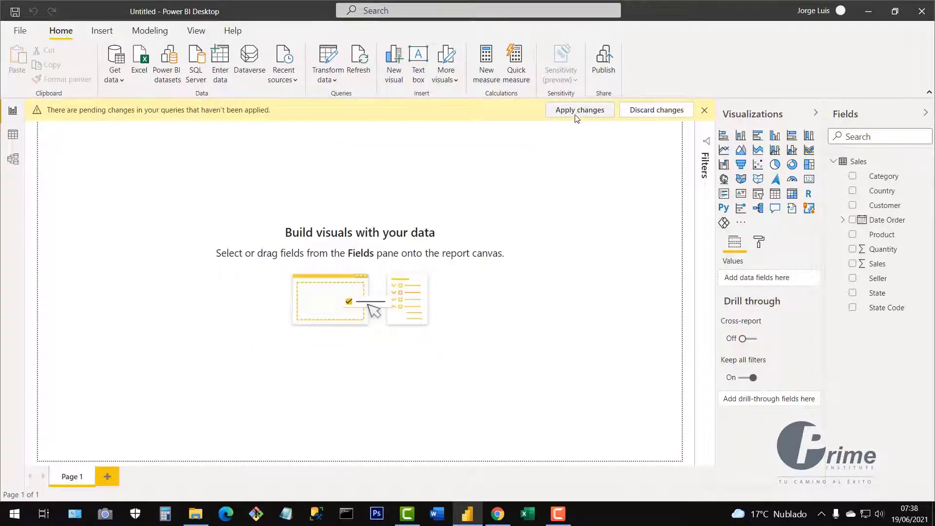
Apply the pending query changes, then open the Sales workbook in Excel.
left_click(576, 116)
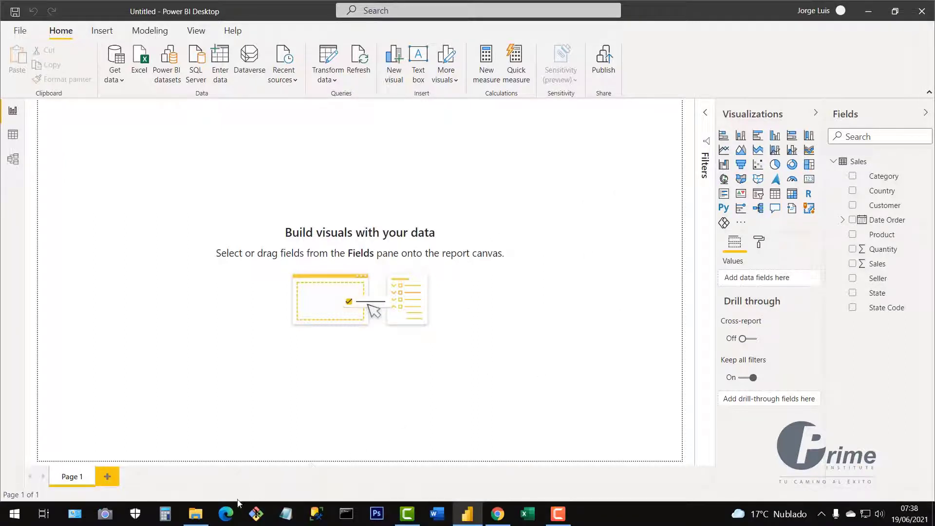
left_click(197, 514)
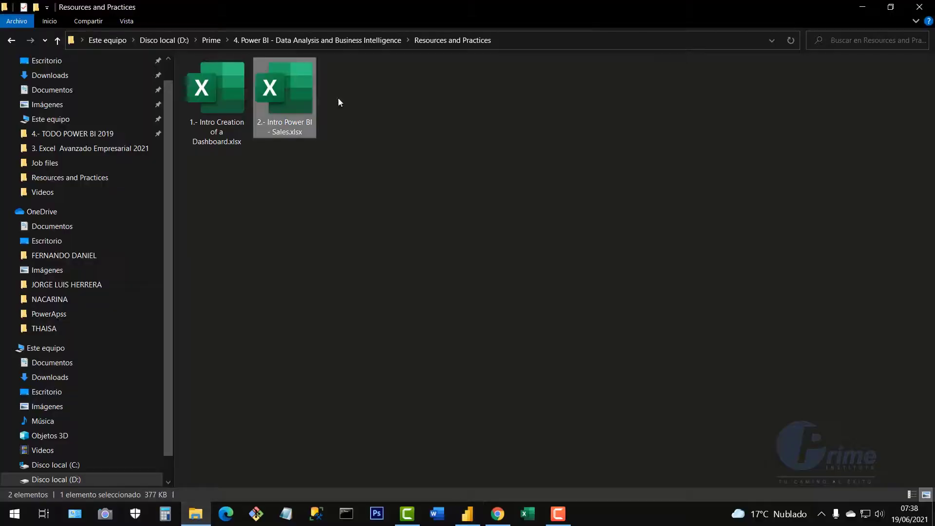
double_click(286, 100)
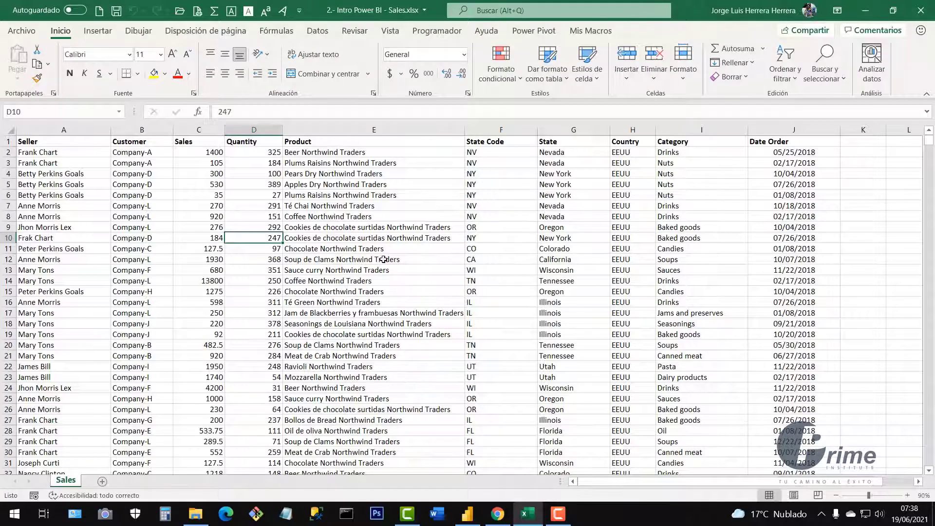
Rename the Product header in cell E1 to Product 2021.
left_click_drag(63, 130, 763, 133)
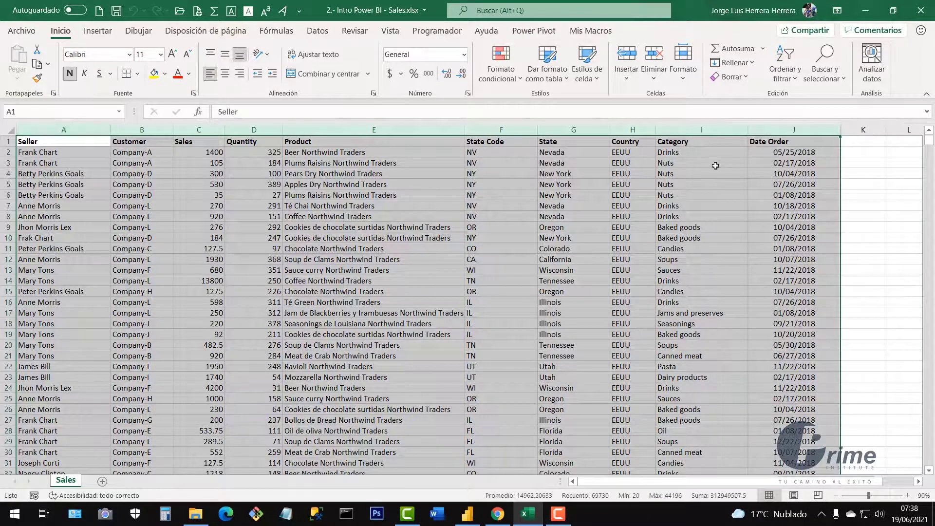
left_click(630, 205)
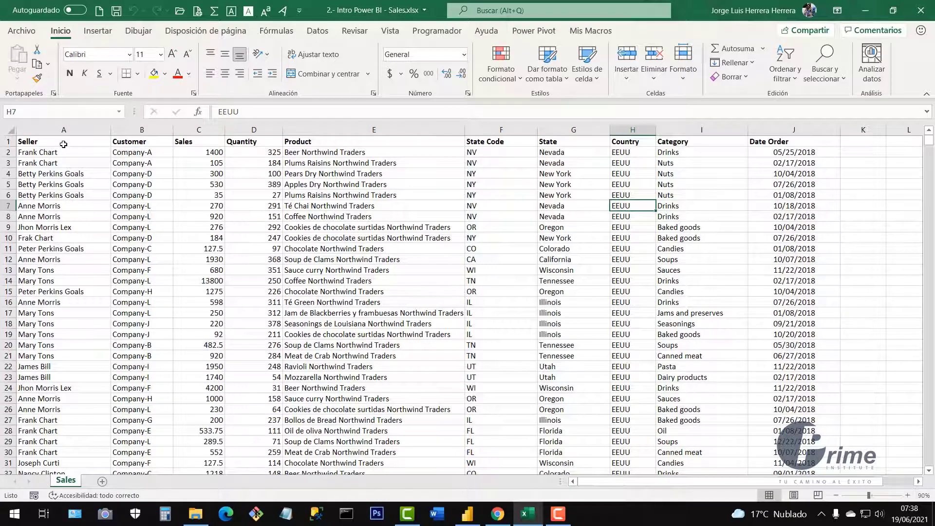
left_click_drag(63, 144, 784, 142)
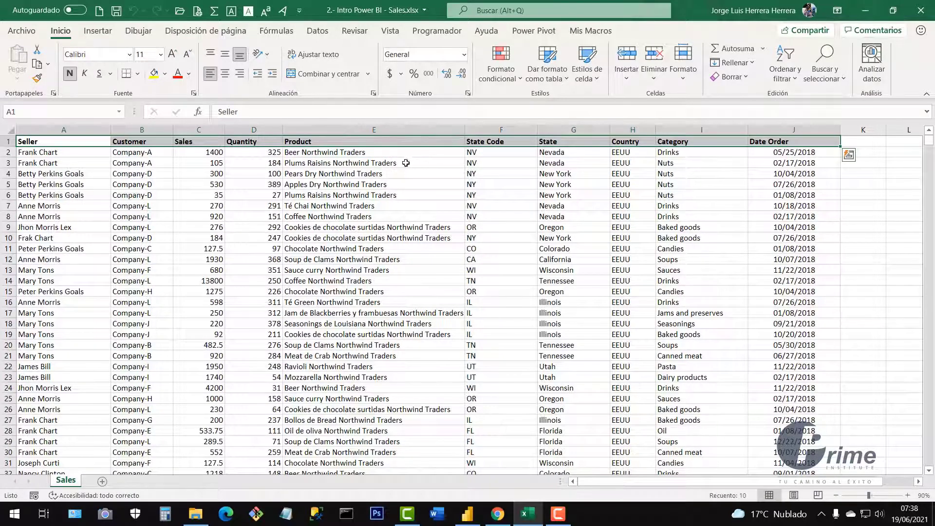
left_click(381, 174)
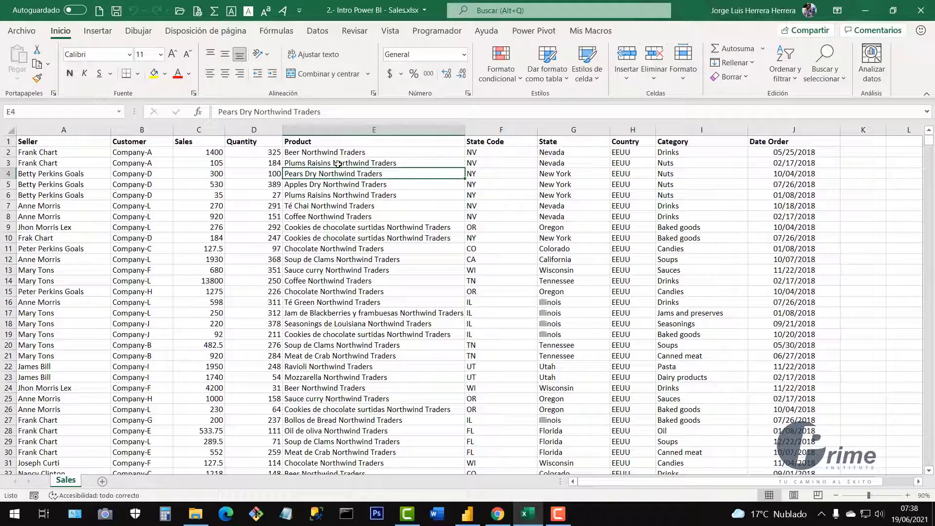
double_click(317, 143)
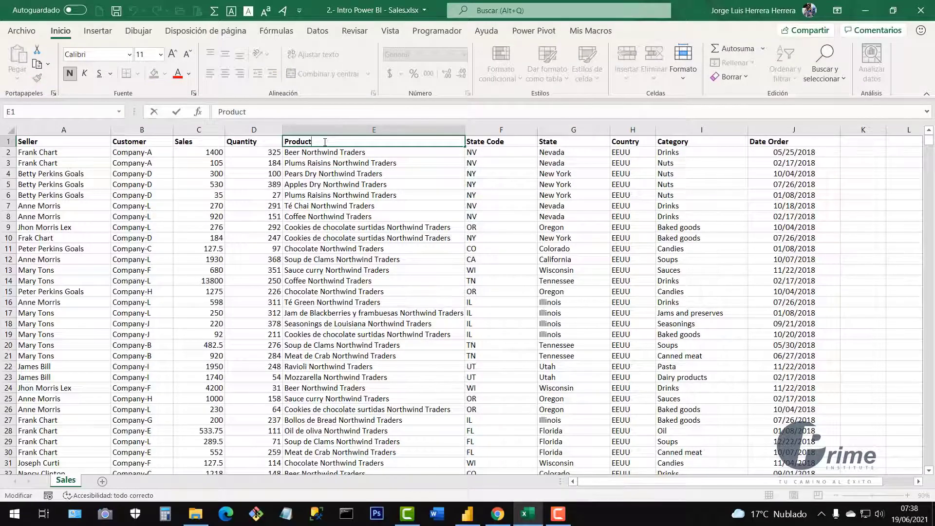
type("2021")
key("Return")
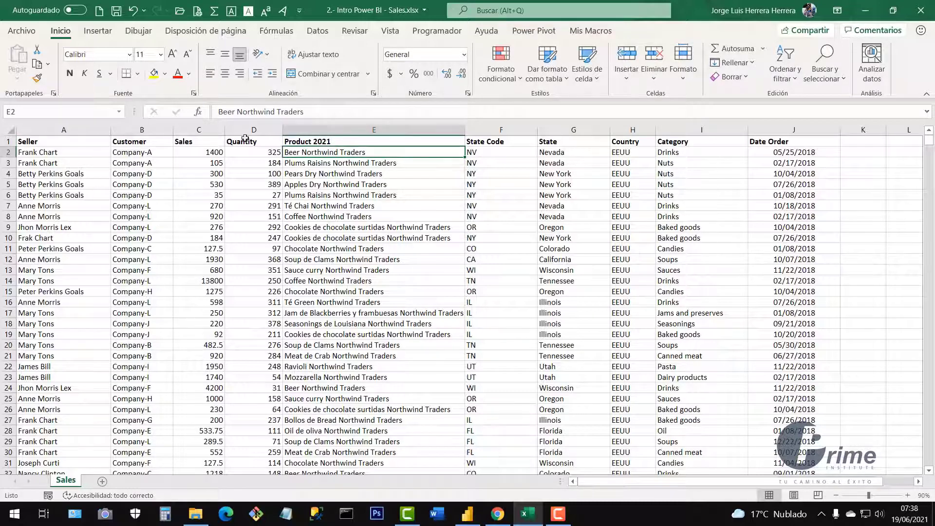
Save the workbook and switch back to the Power BI report.
left_click(116, 13)
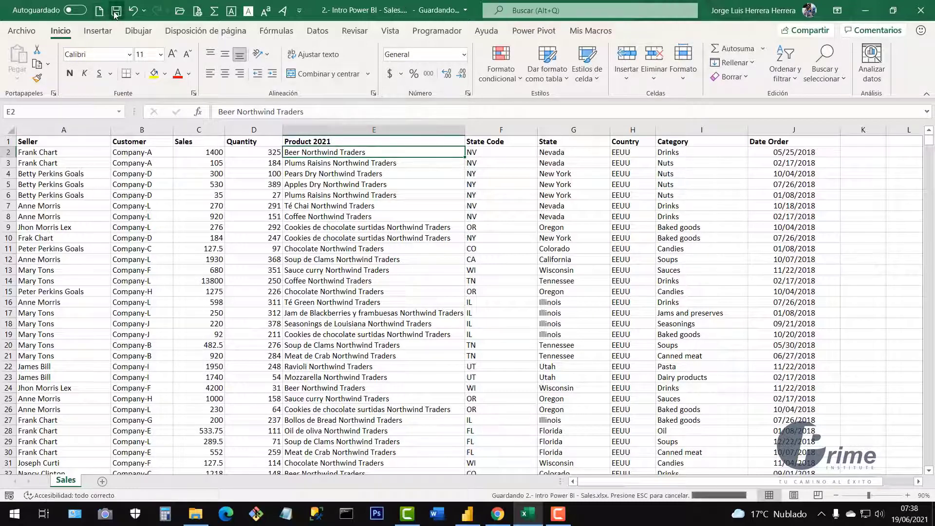
left_click(466, 514)
left_click(330, 80)
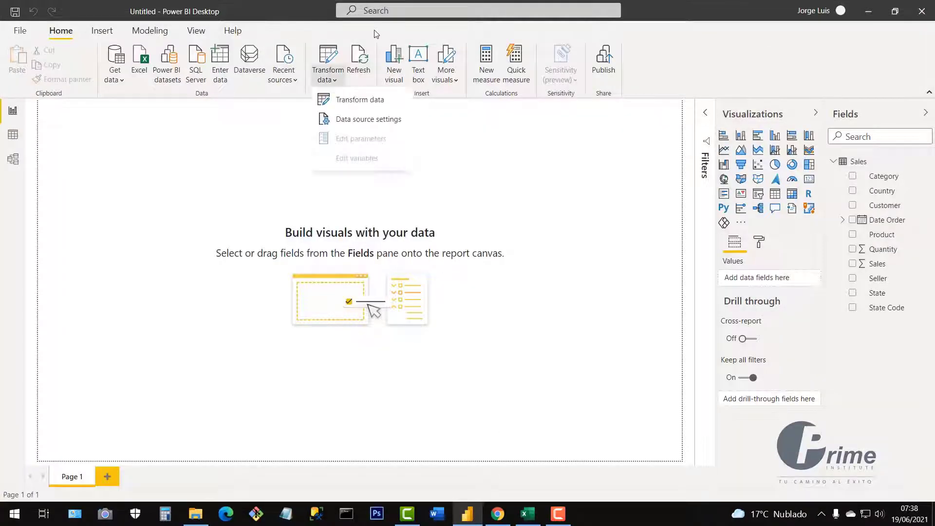
Refresh Sales, dismiss the error that column 'Product' wasn't found, and go back to Excel.
left_click(360, 57)
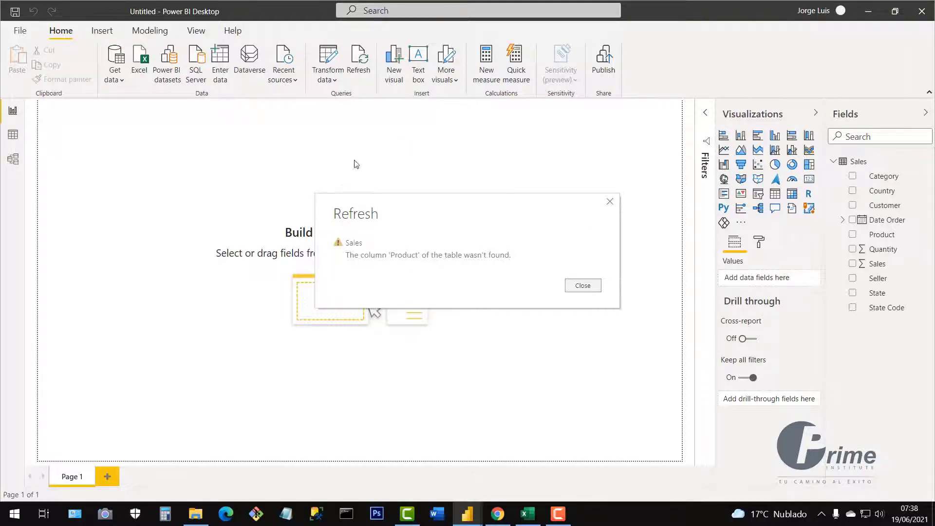
left_click(610, 202)
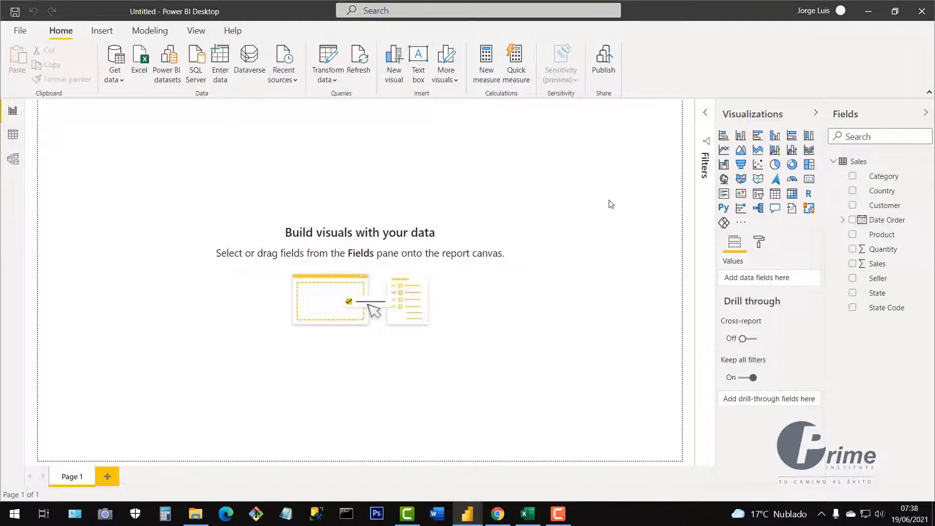
left_click(528, 513)
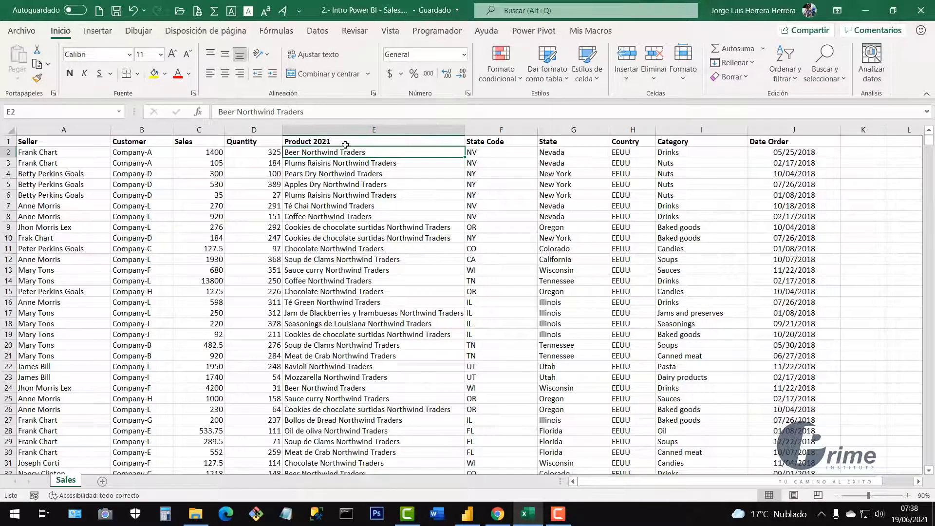
Delete 2021 from the E1 header so it reads Product again.
left_click(333, 143)
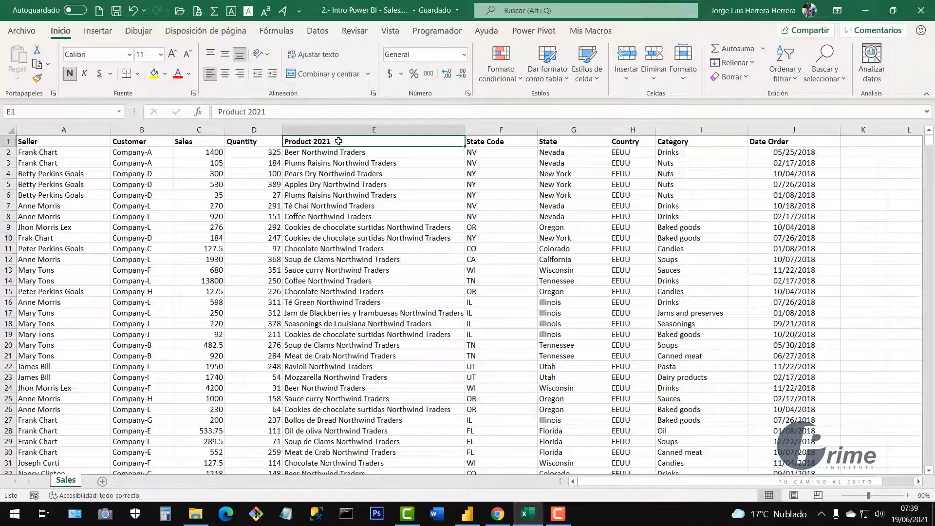
left_click_drag(273, 112, 247, 112)
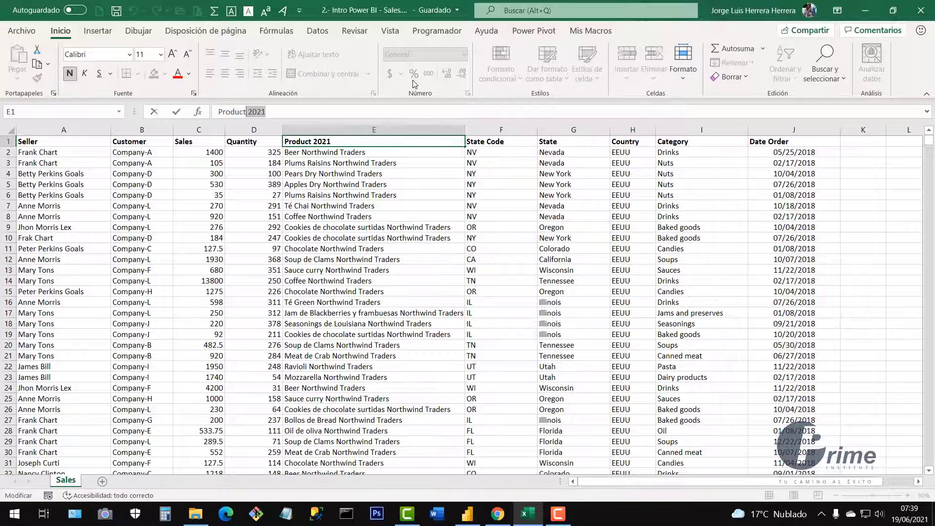
key("BackSpace")
left_click(365, 230)
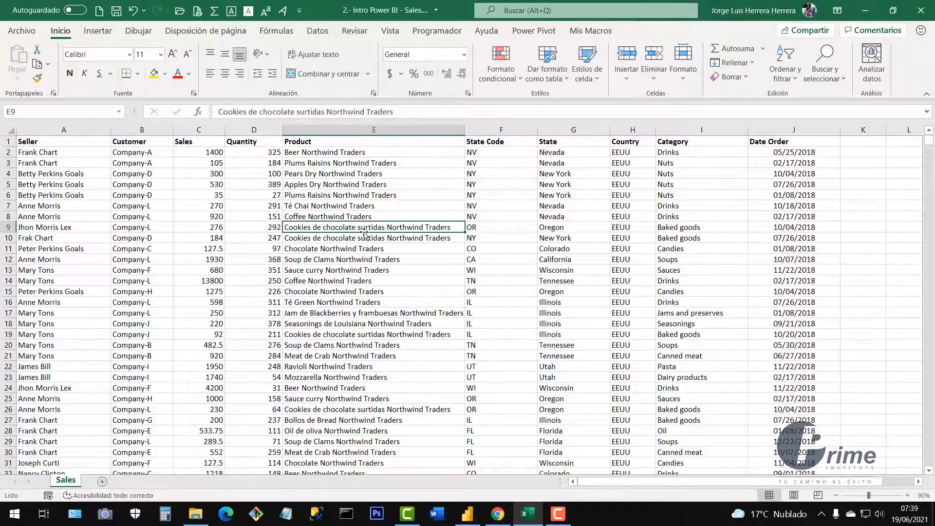
Select column E and then the header row to check the restored headers.
left_click(384, 125)
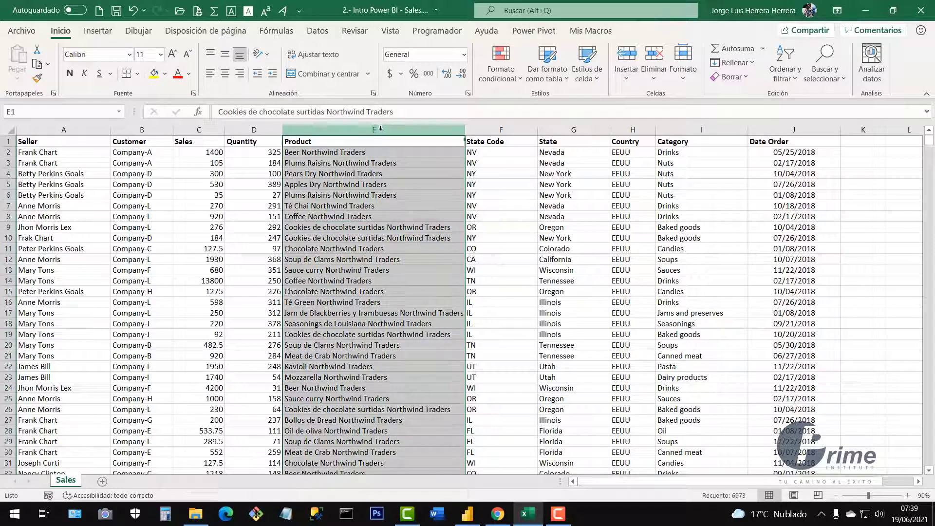
right_click(382, 128)
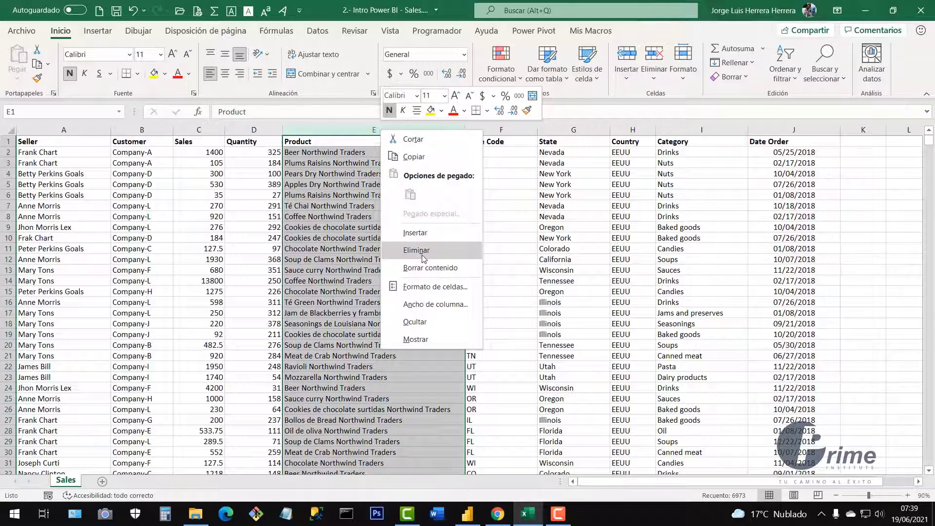
left_click(334, 235)
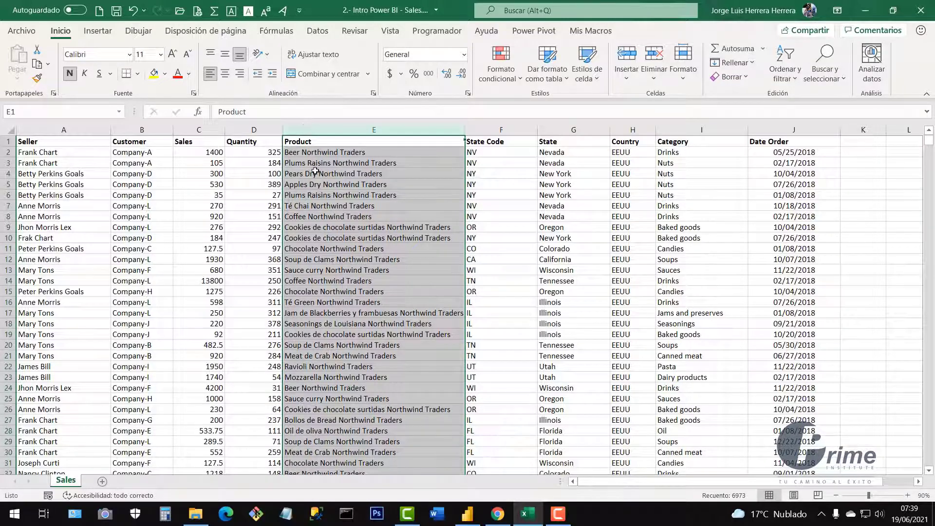
left_click(362, 214)
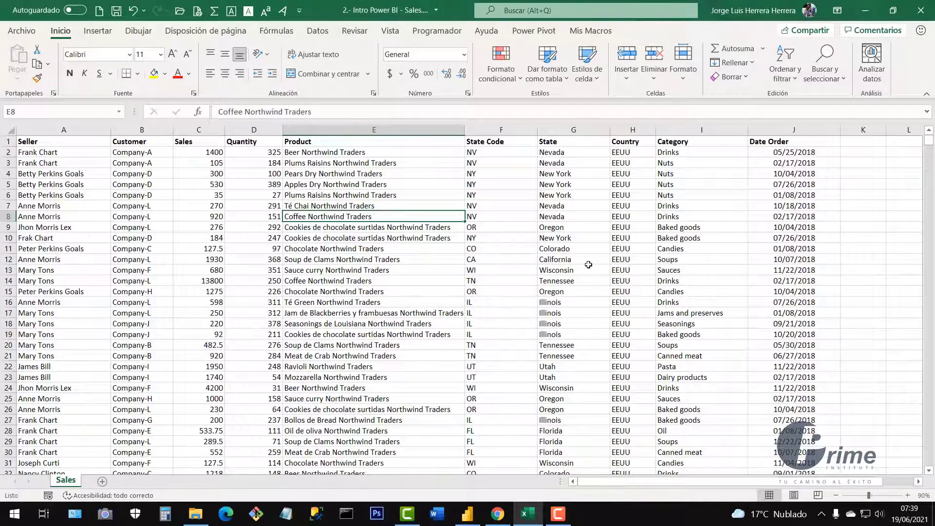
left_click(434, 249)
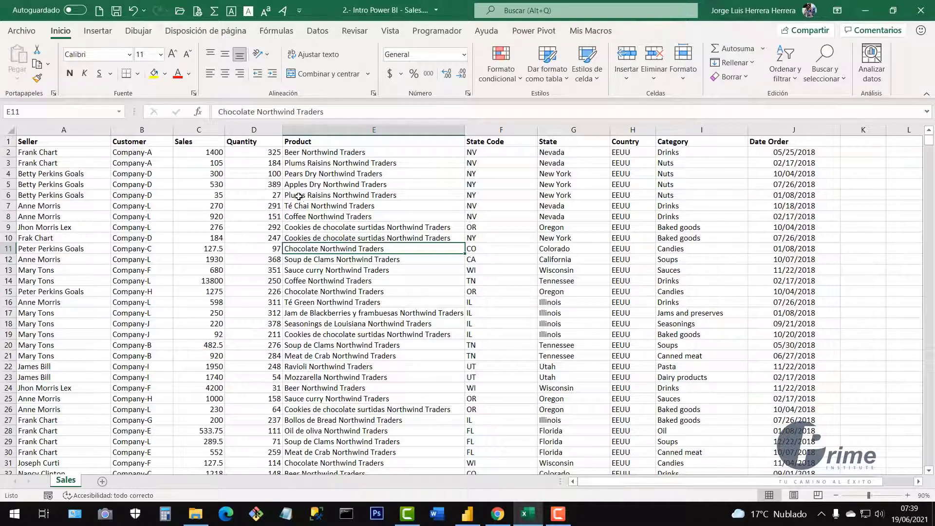
left_click_drag(63, 141, 779, 144)
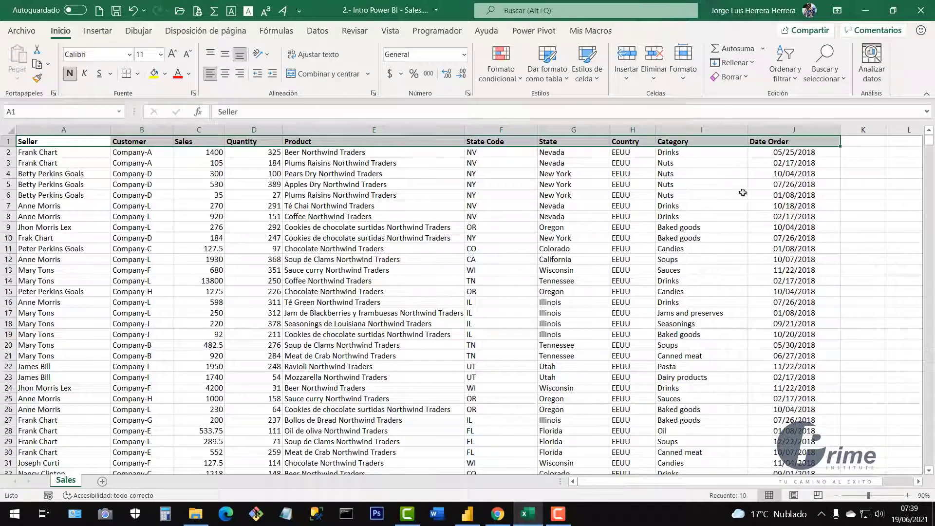
Select various cells and rows, making row 15 taller and undoing it.
left_click(701, 216)
left_click(862, 129)
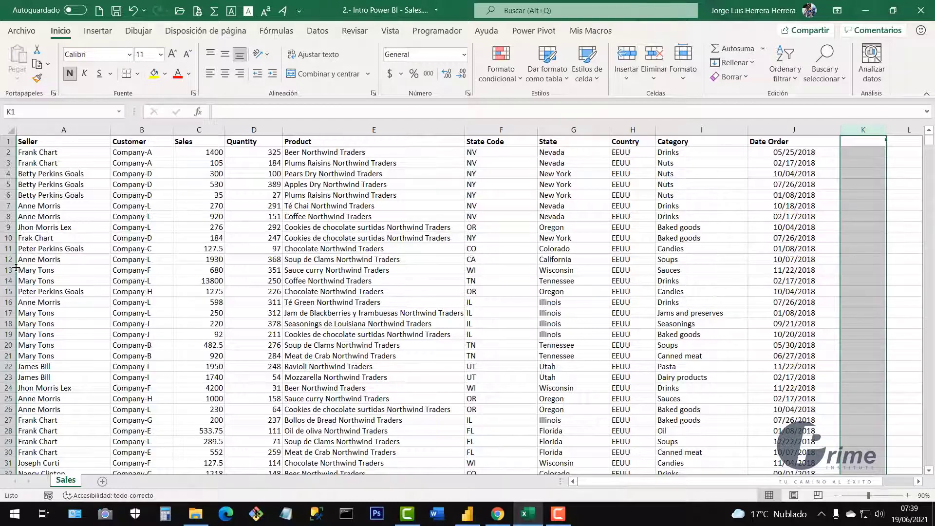
left_click(8, 281)
left_click_drag(101, 397, 101, 405)
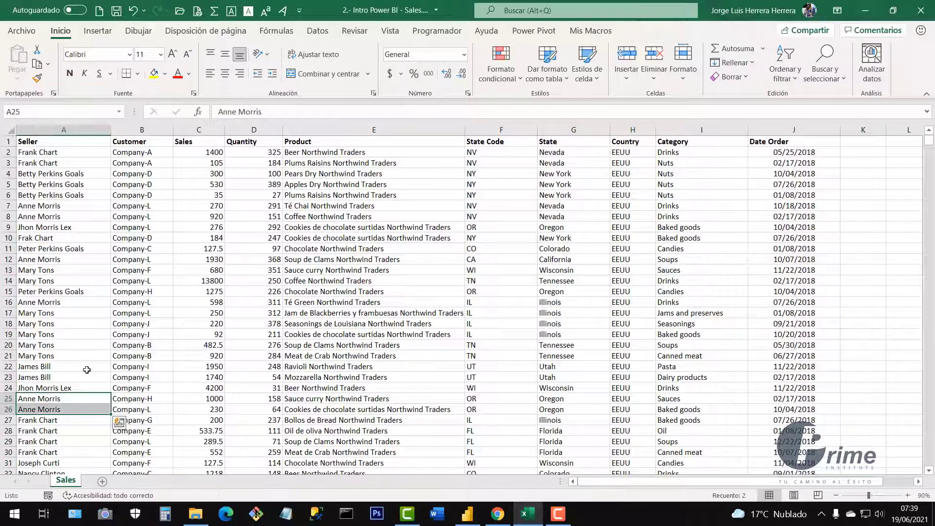
left_click_drag(7, 297, 18, 362)
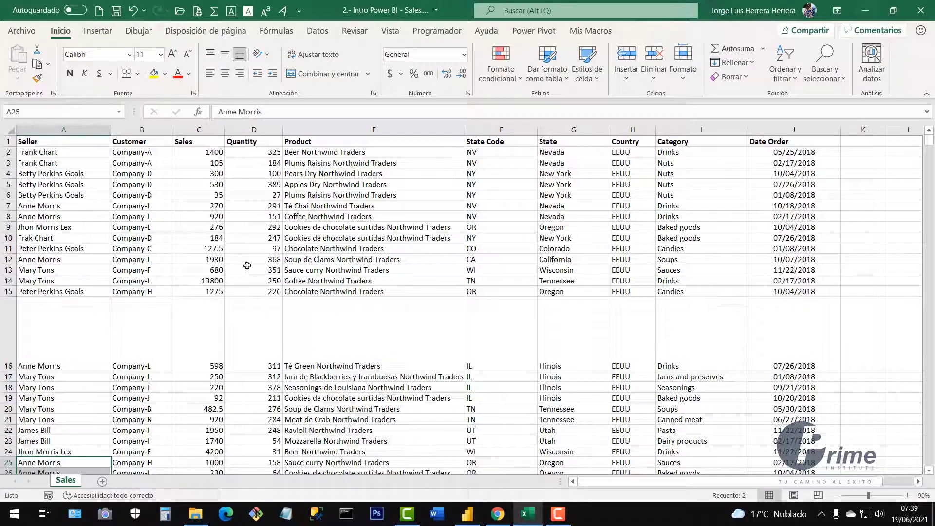
key("ctrl+z")
left_click(371, 207)
left_click(336, 345)
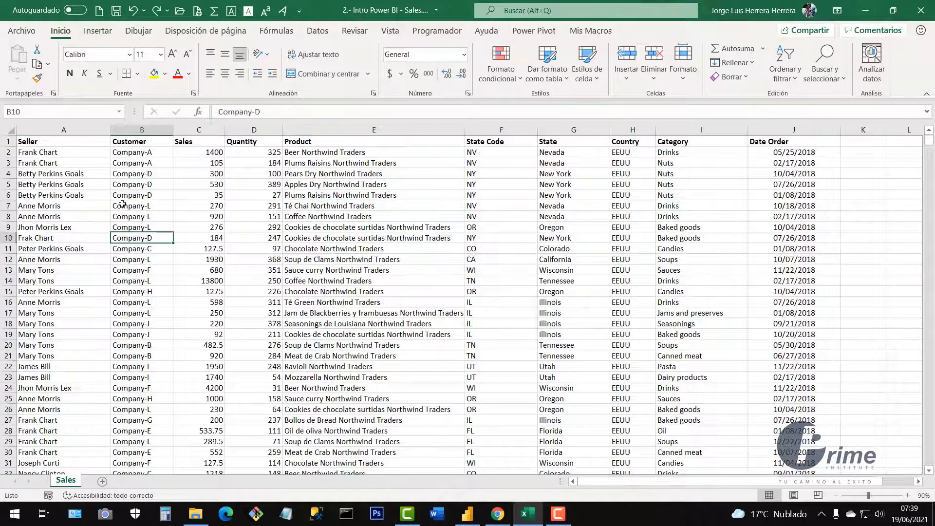
left_click_drag(75, 163, 711, 367)
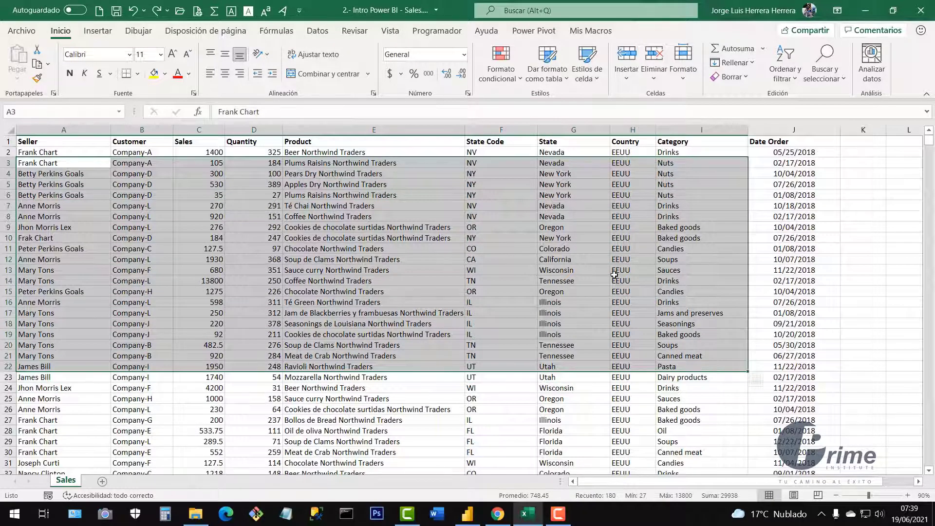
left_click(629, 271)
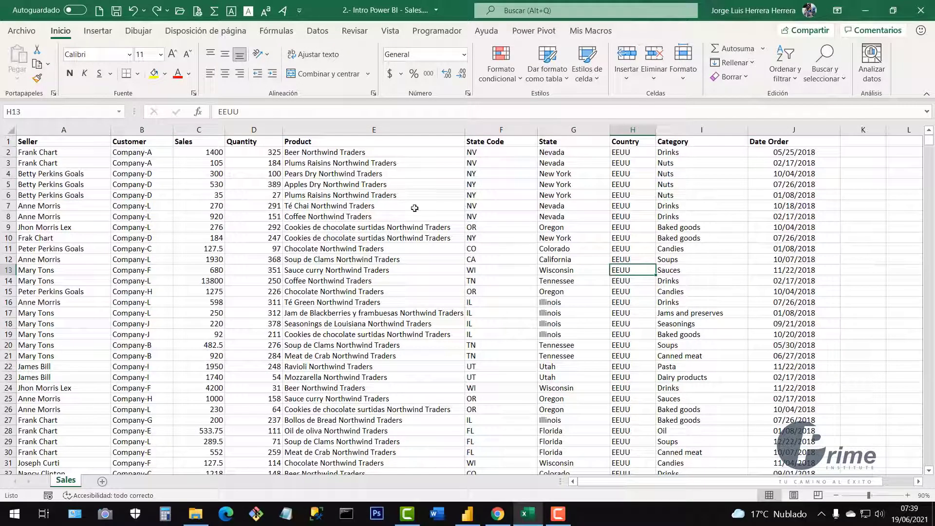
Check the column headers from Seller through Date Order one by one.
left_click(72, 144)
left_click(135, 142)
left_click(181, 143)
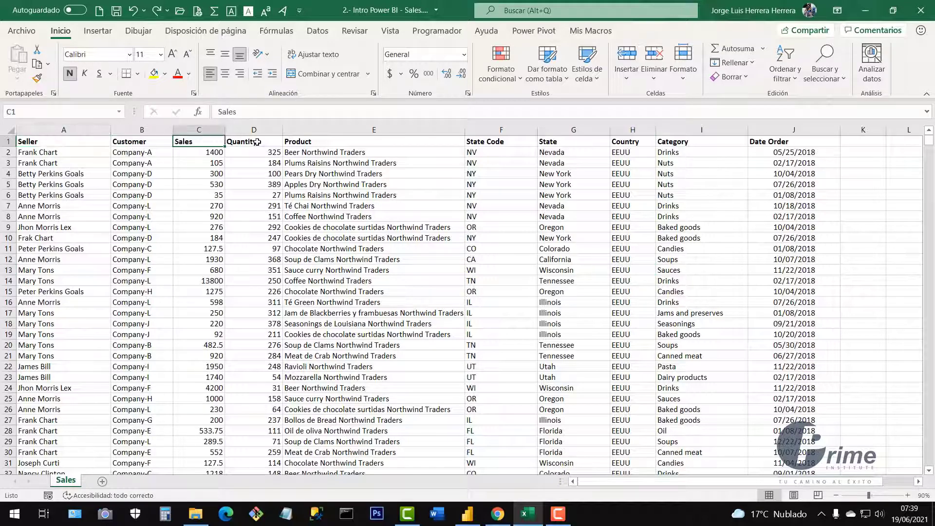
left_click(257, 142)
left_click(332, 142)
left_click(489, 141)
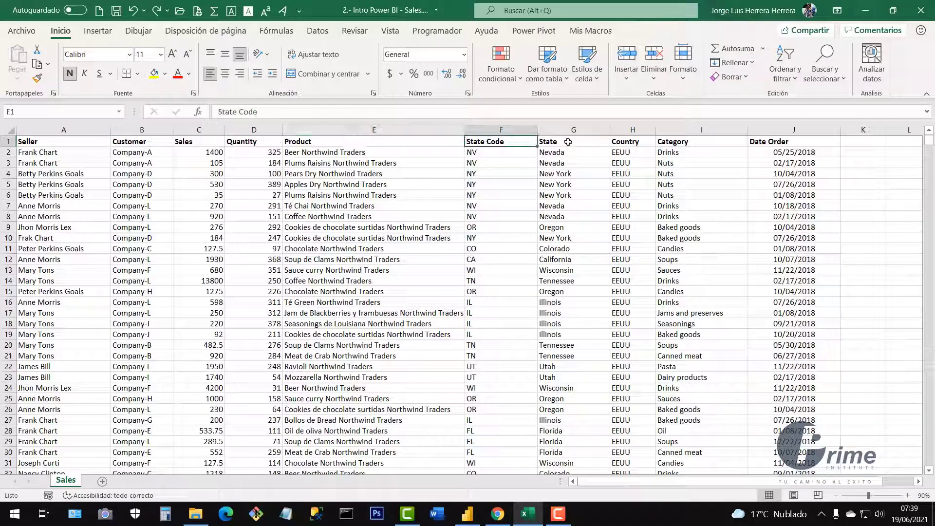
left_click(568, 142)
left_click_drag(810, 145, 65, 143)
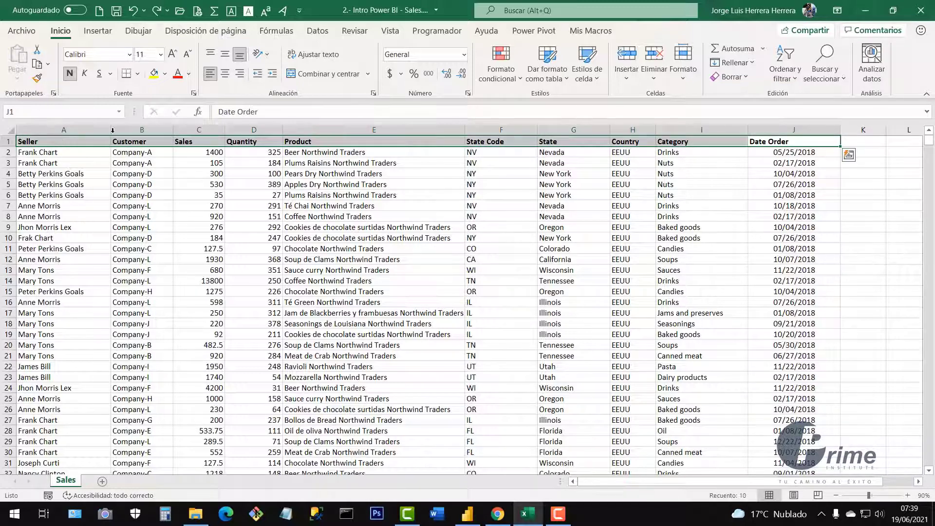
left_click(450, 246)
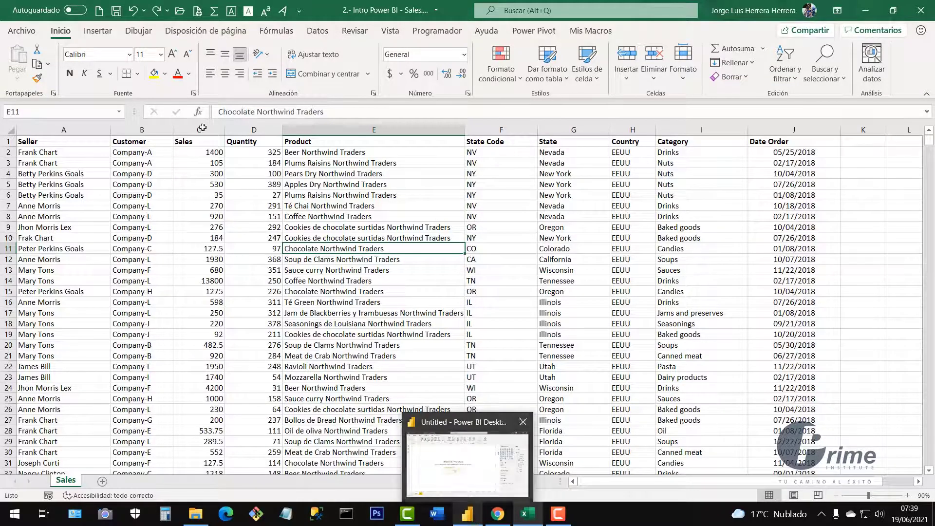
Save the Excel workbook, then refresh the Sales data in Power BI Desktop.
left_click(115, 11)
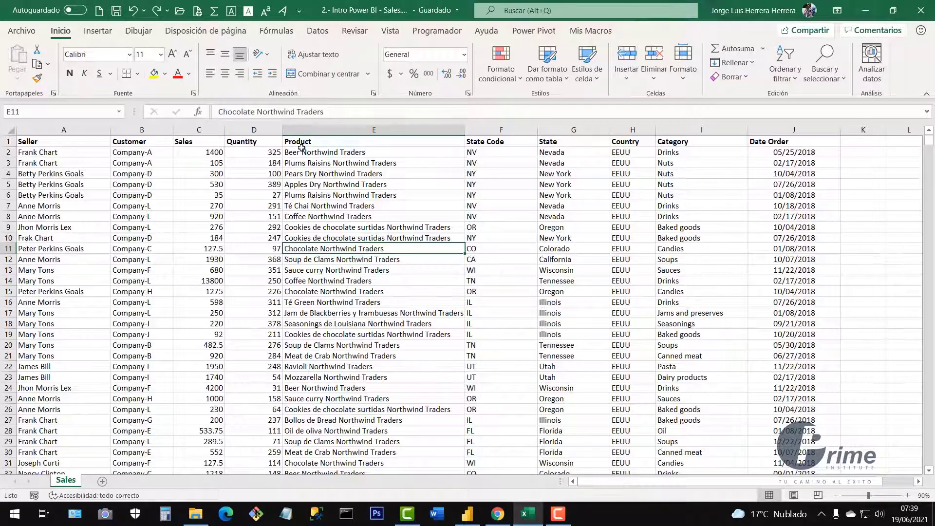
left_click(470, 519)
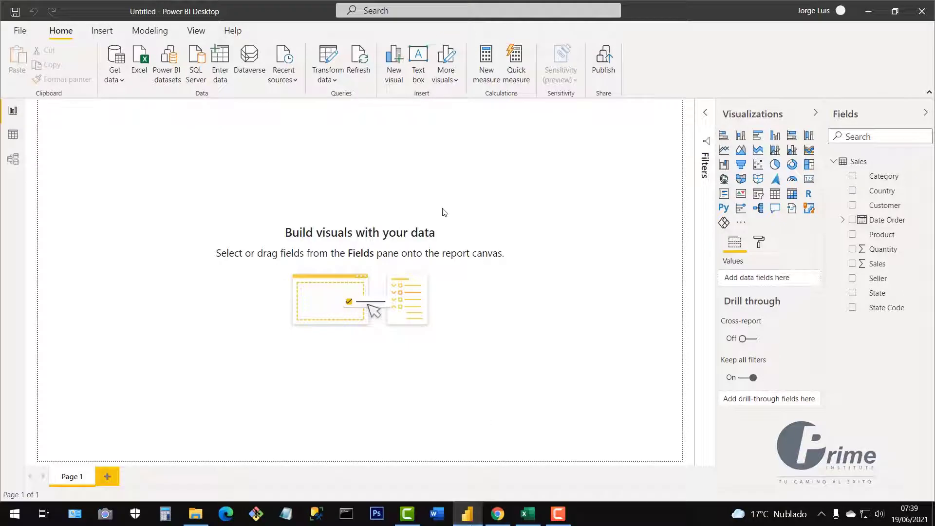
left_click(363, 63)
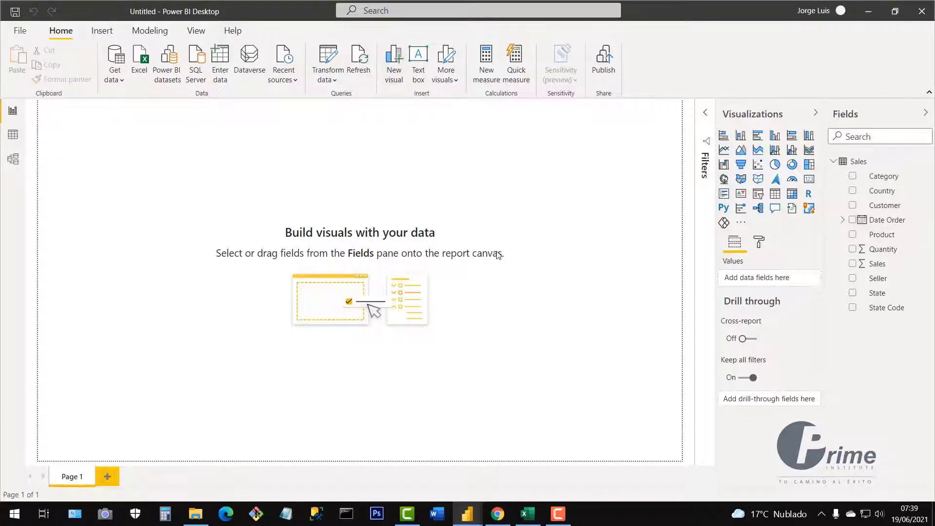